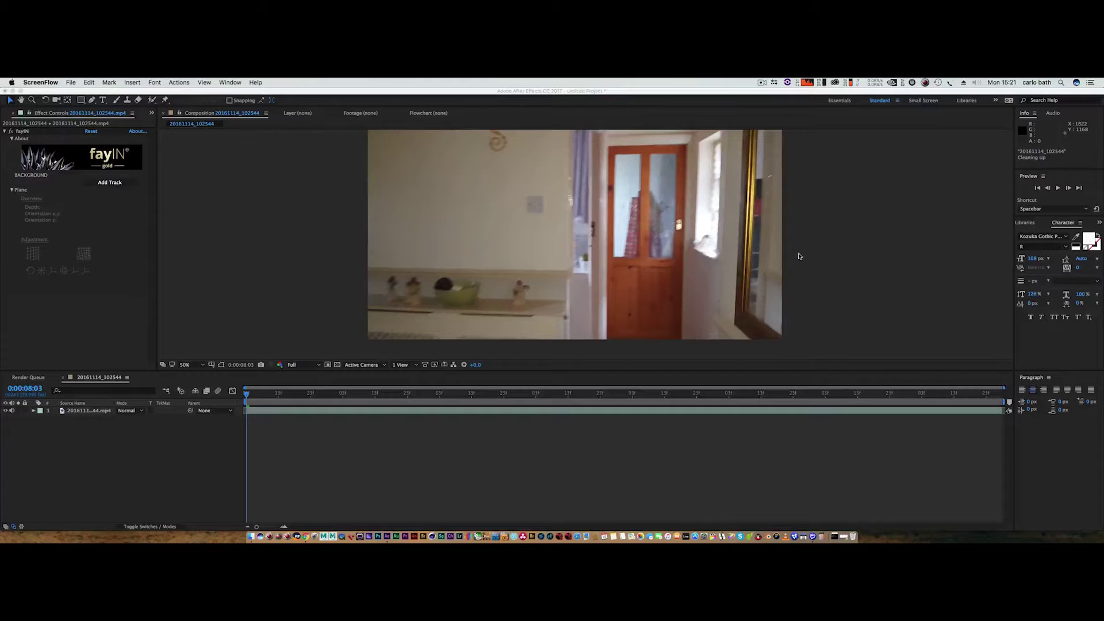
Preview the hallway footage, then return to the clip start with the footage layer selected
click(1057, 190)
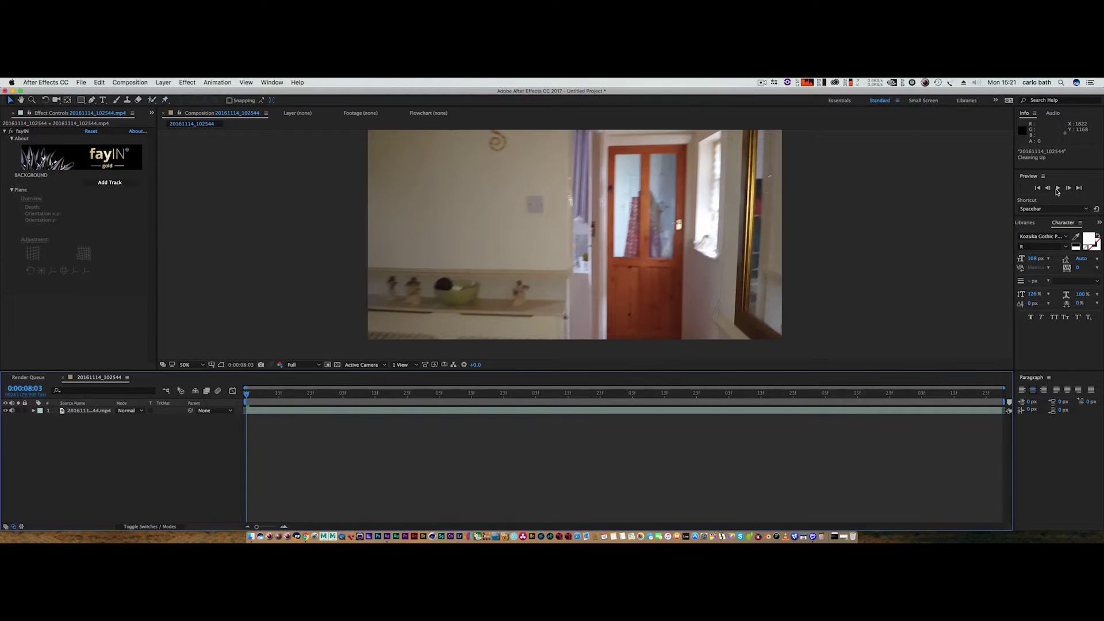
click(1058, 188)
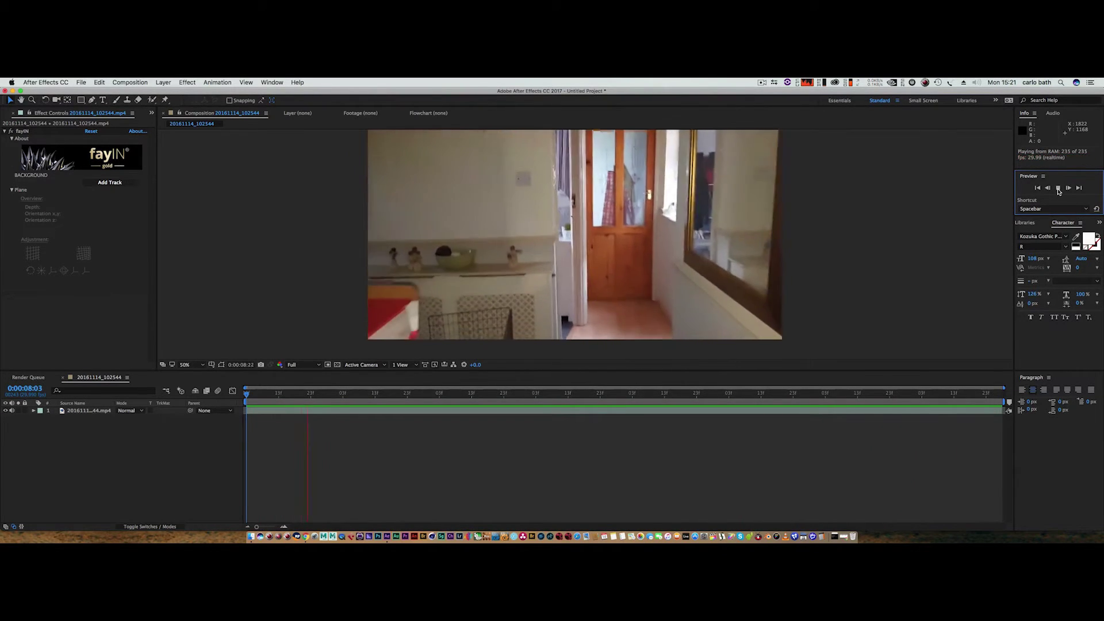
key(space)
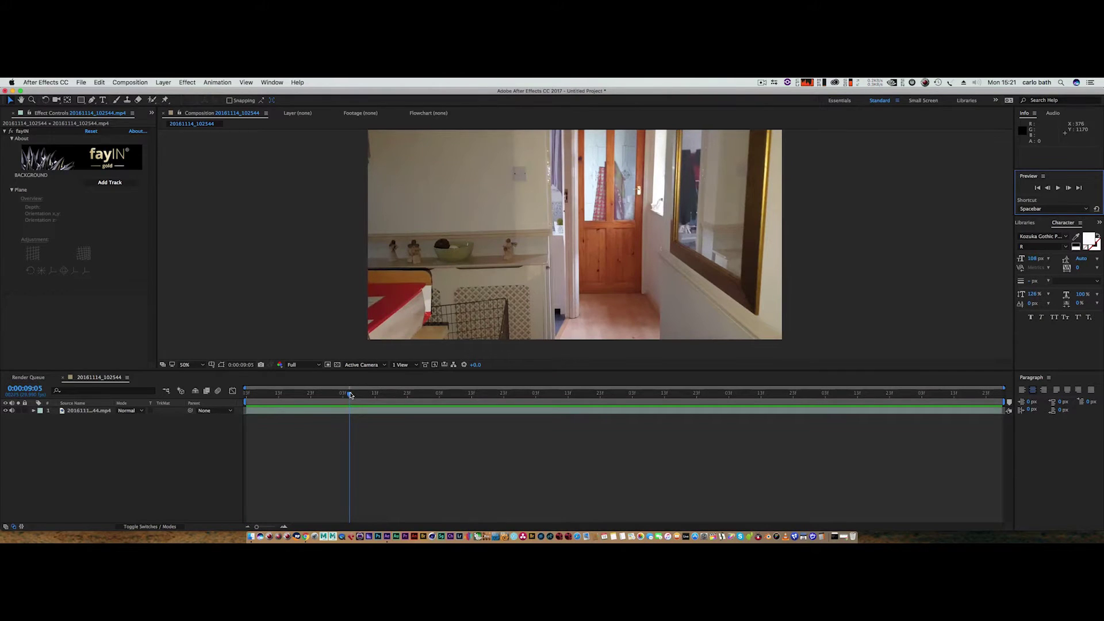
drag(350, 394, 246, 395)
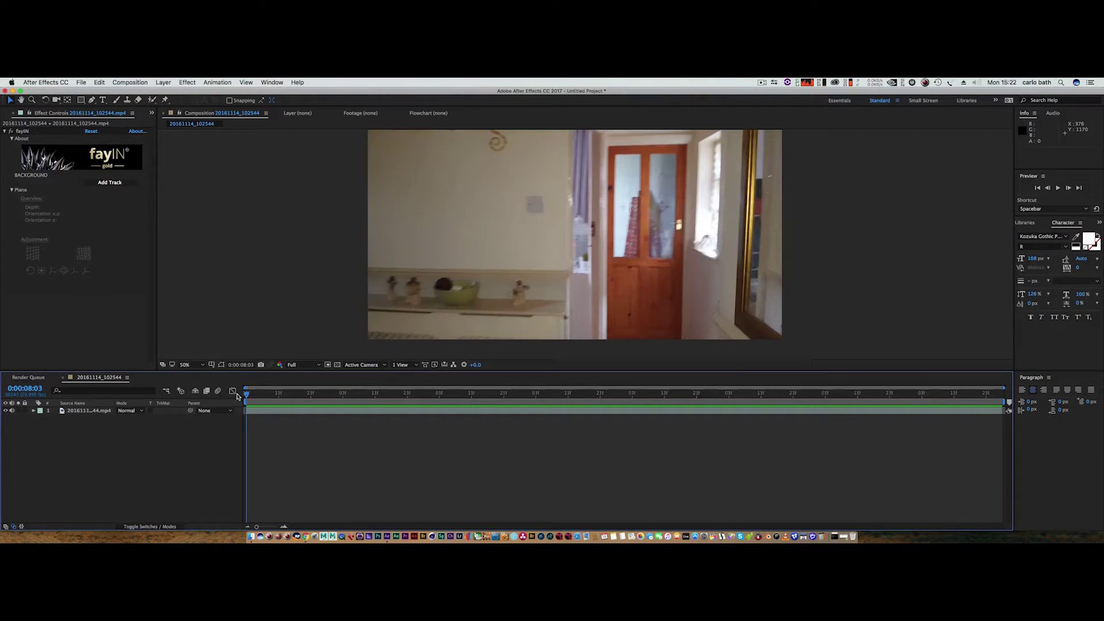
click(95, 411)
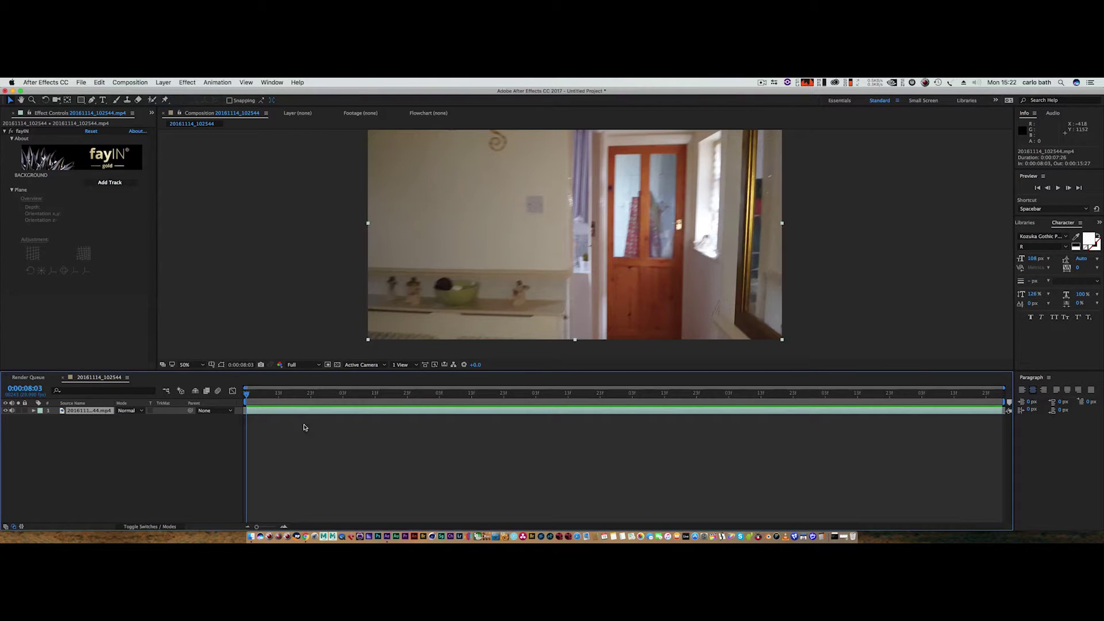
mouse_move(250, 395)
mouse_down()
mouse_move(967, 393)
mouse_move(246, 393)
mouse_up()
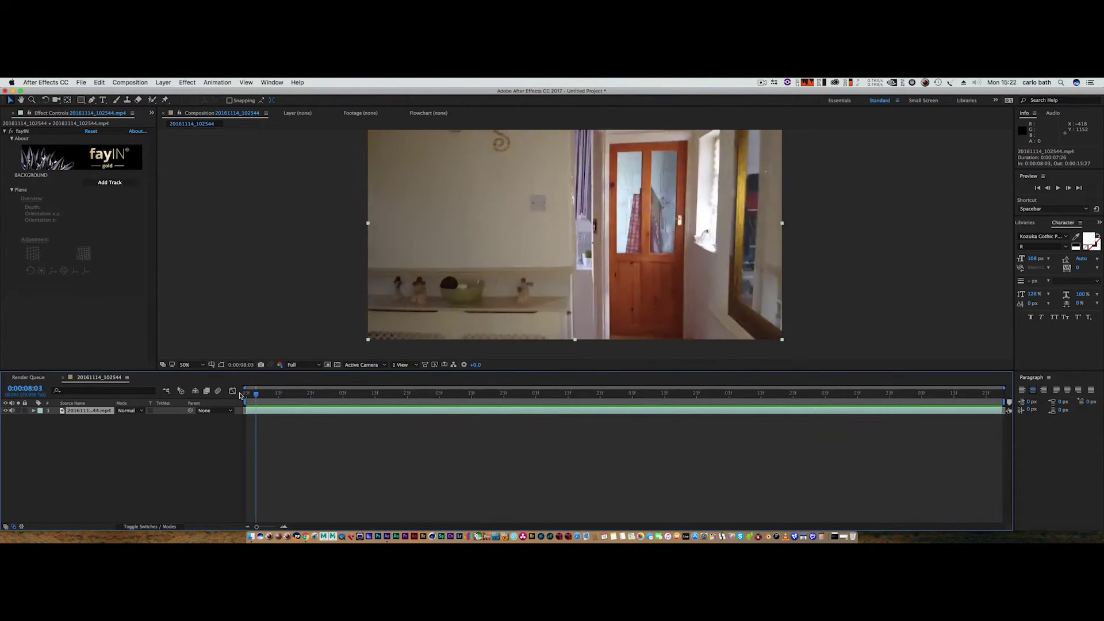
Add a fayIN Rectangle Region track boxed around the door, set to Static Area, and start tracking
click(121, 184)
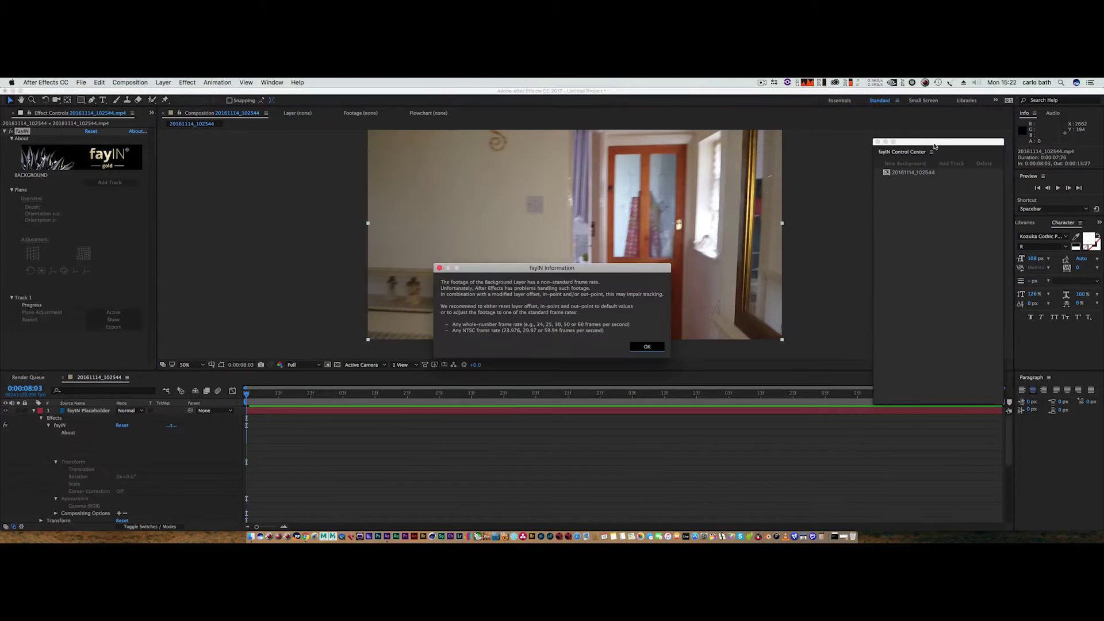
click(651, 348)
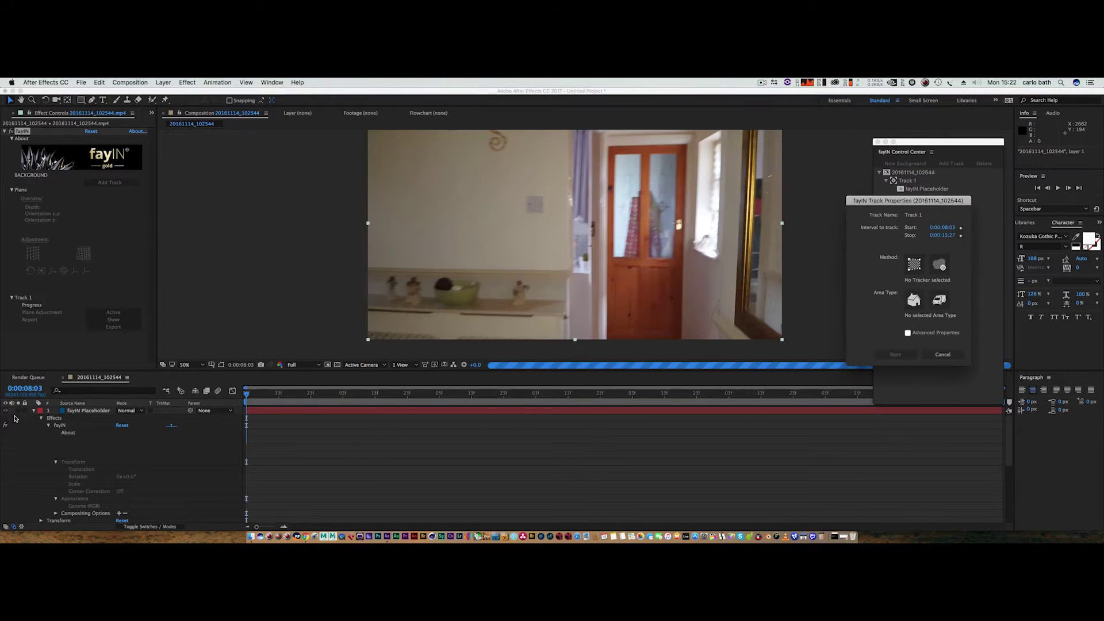
click(34, 412)
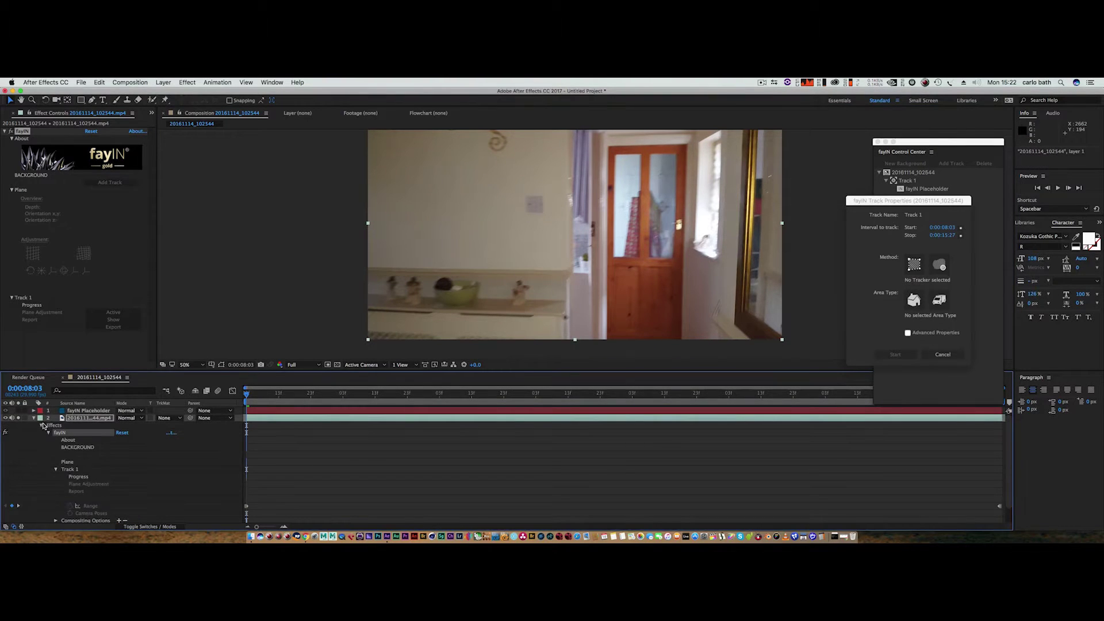
click(33, 418)
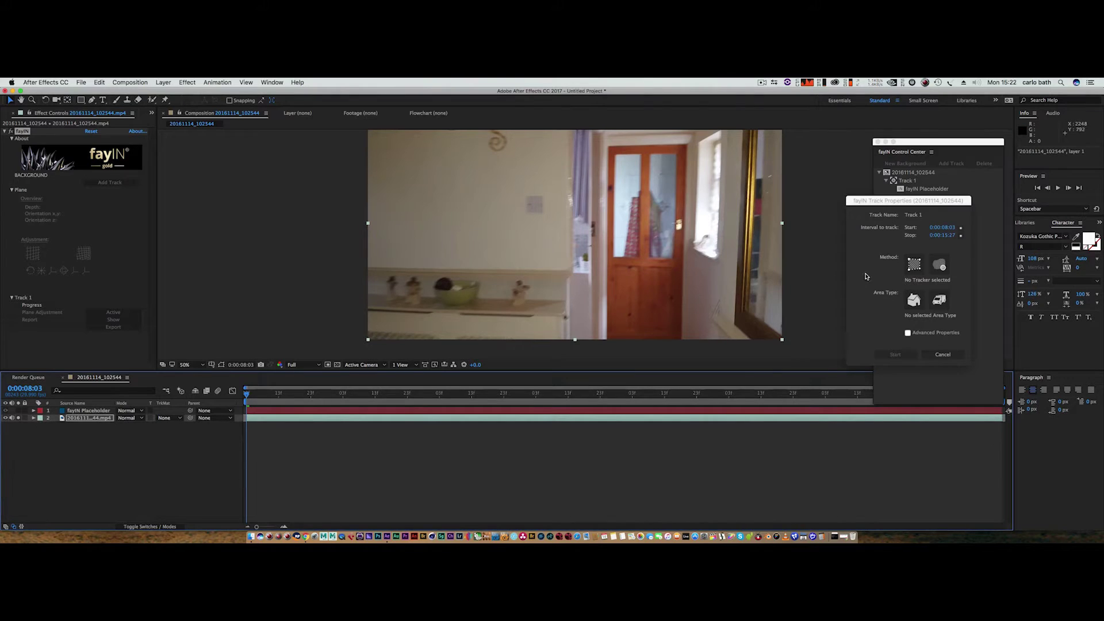
click(914, 265)
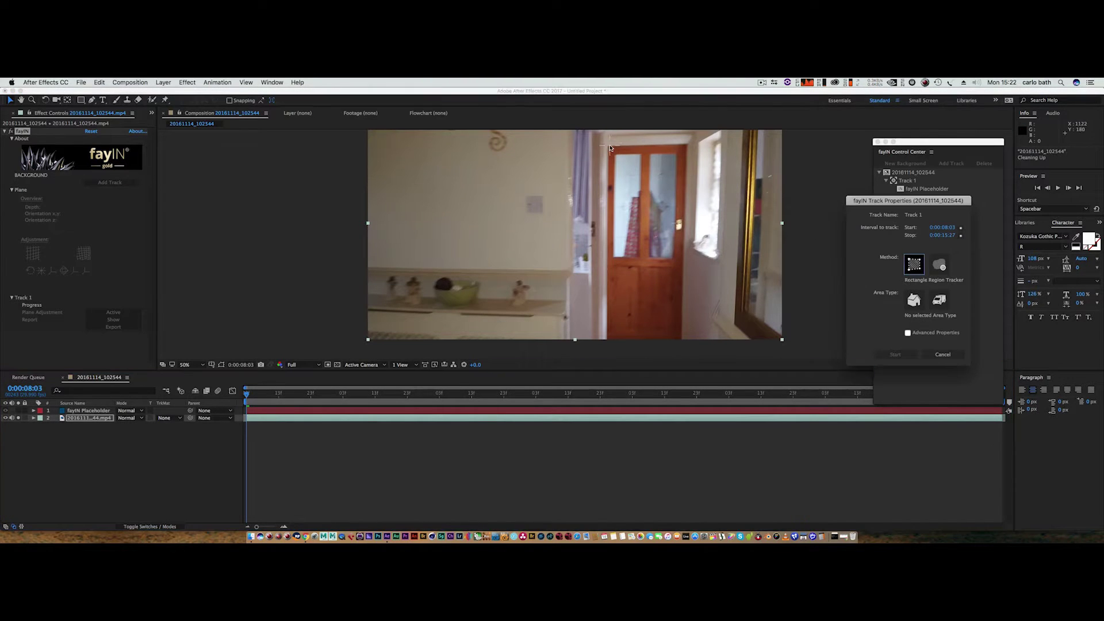
drag(605, 136, 605, 306)
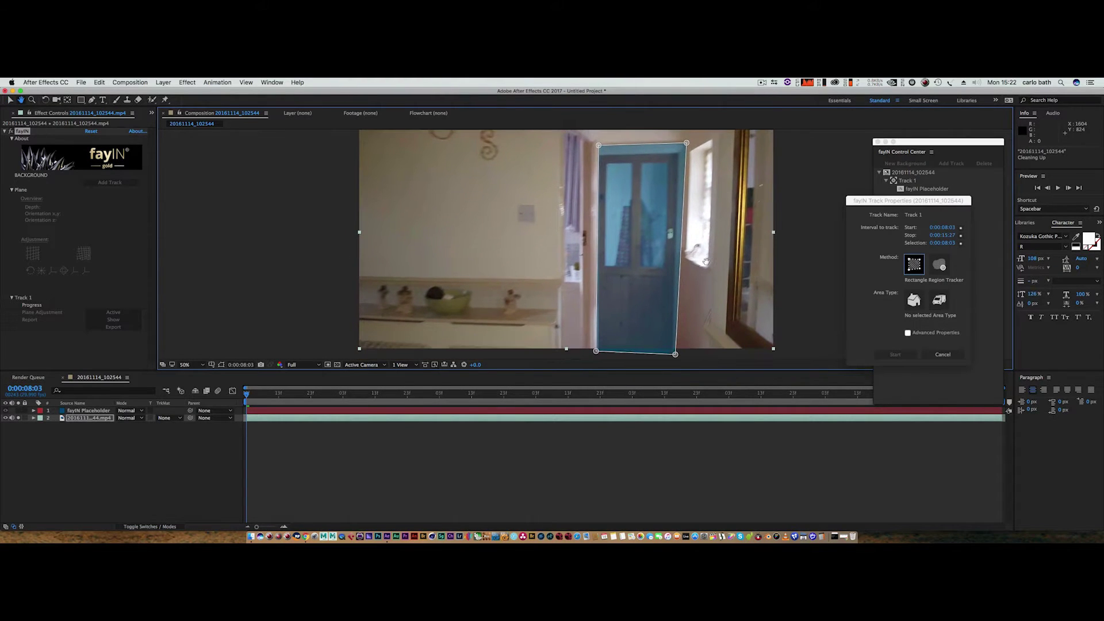
click(913, 299)
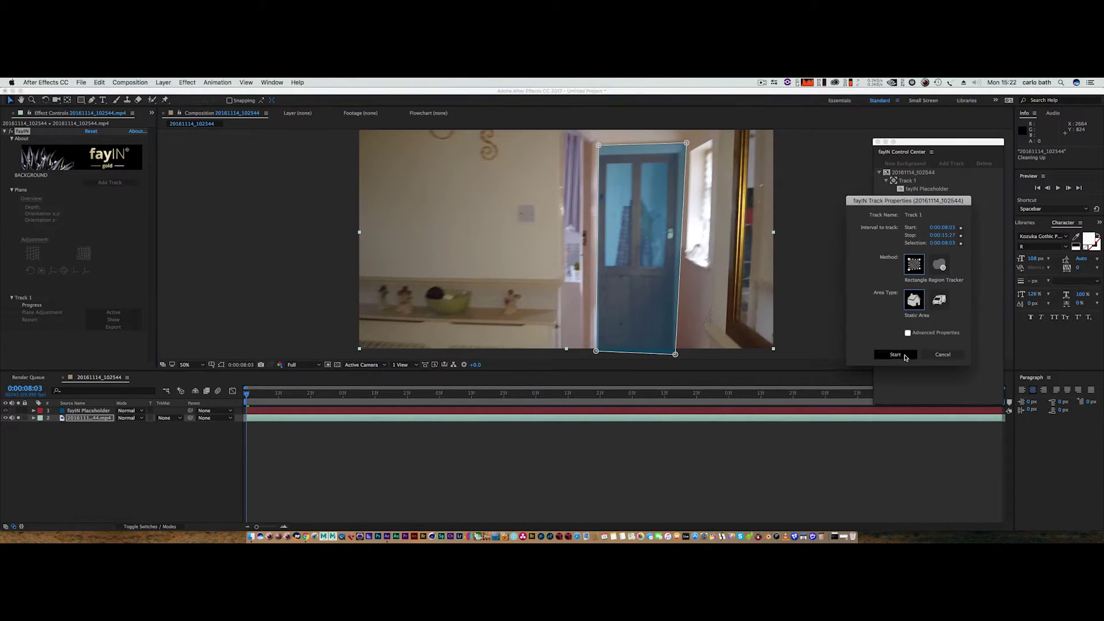
click(900, 355)
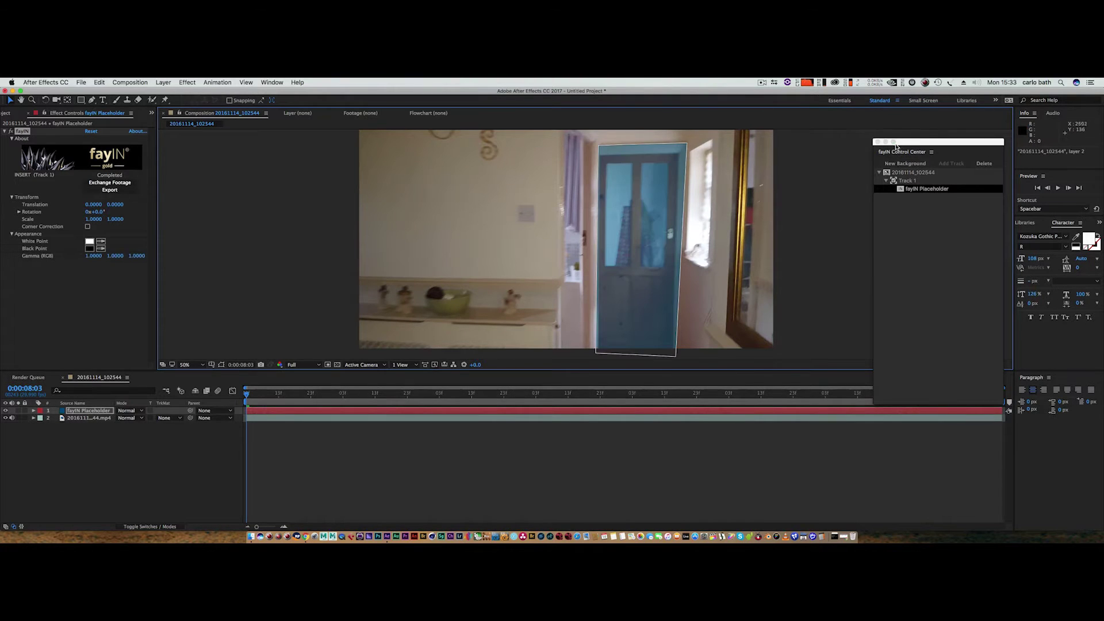
Minimize the fayIN Control Center, scrub to check the door track, and select the footage layer
drag(887, 136, 887, 143)
click(885, 149)
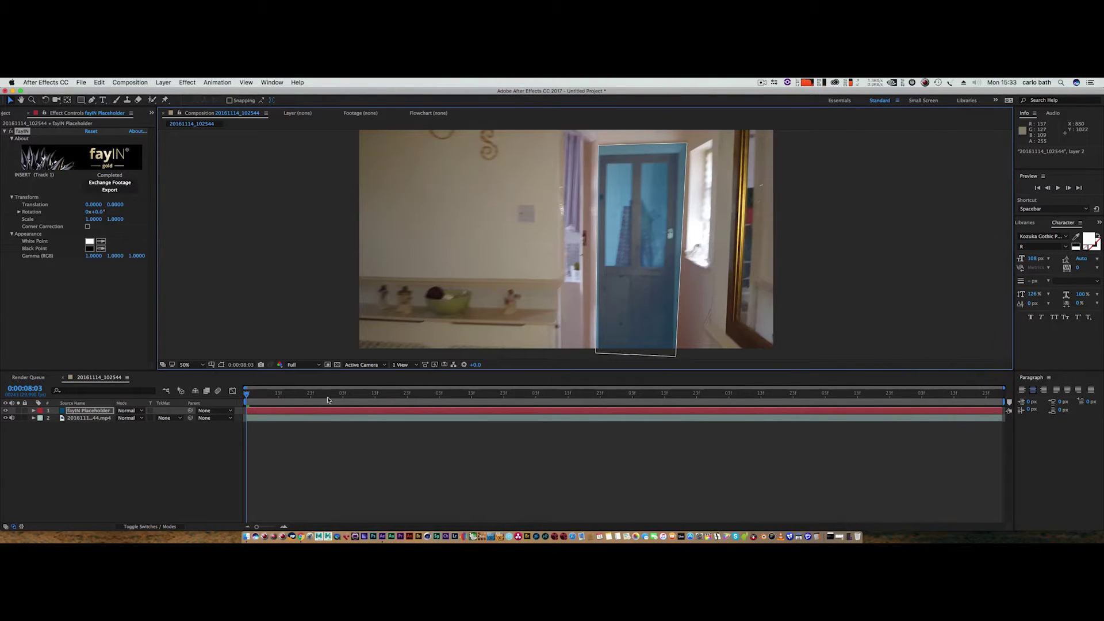
drag(247, 395, 445, 402)
drag(532, 401, 177, 390)
click(102, 418)
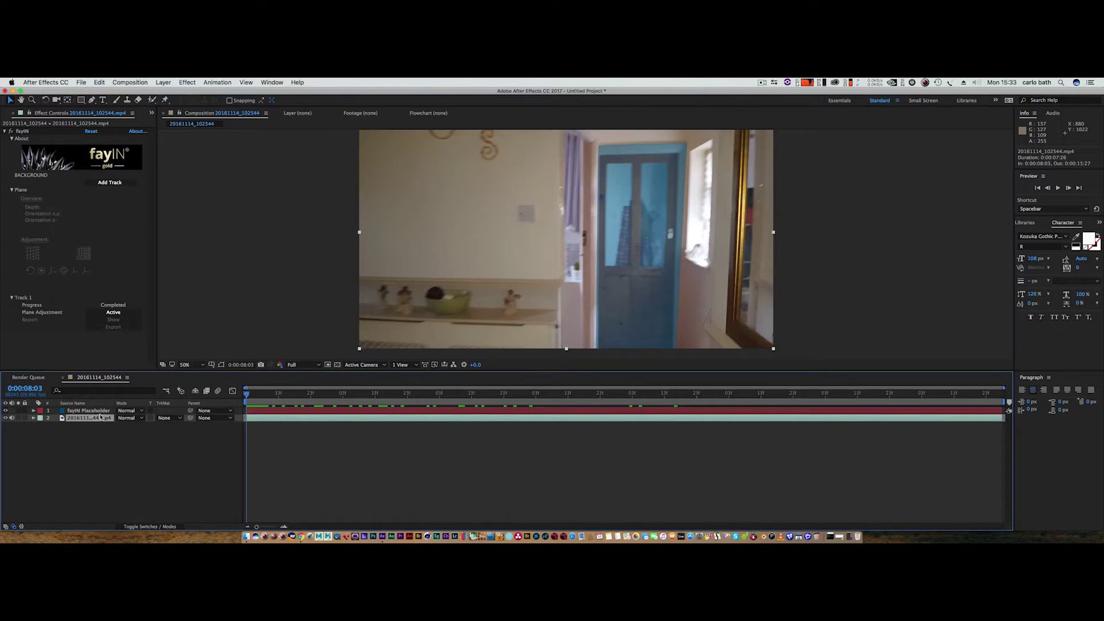
Activate Plane Adjustment and convert the door track to a base-plane grid
click(113, 312)
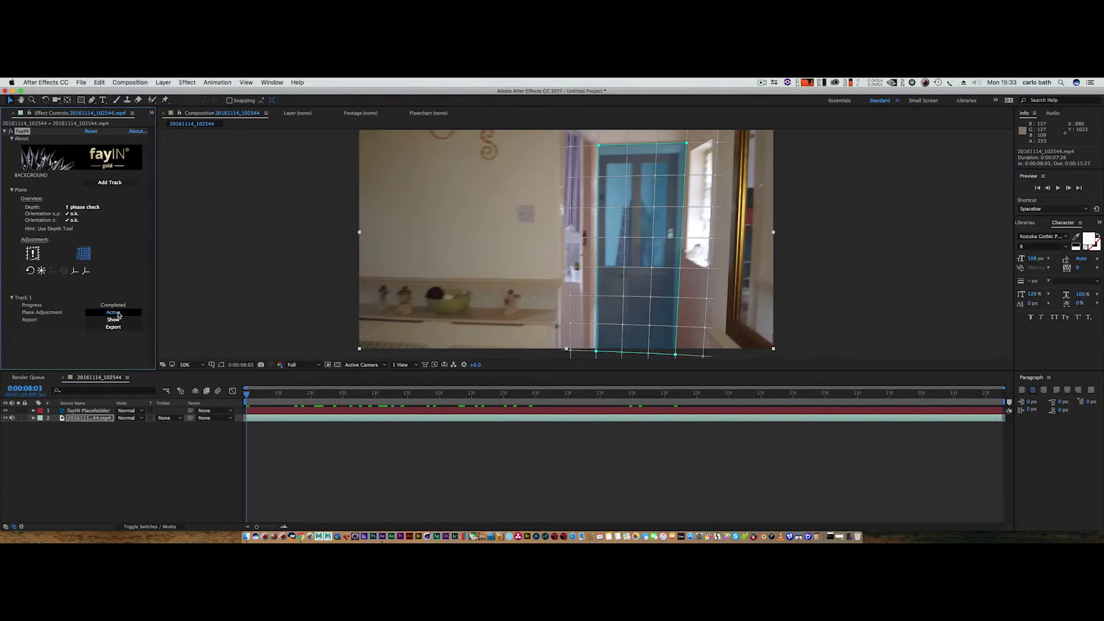
click(34, 254)
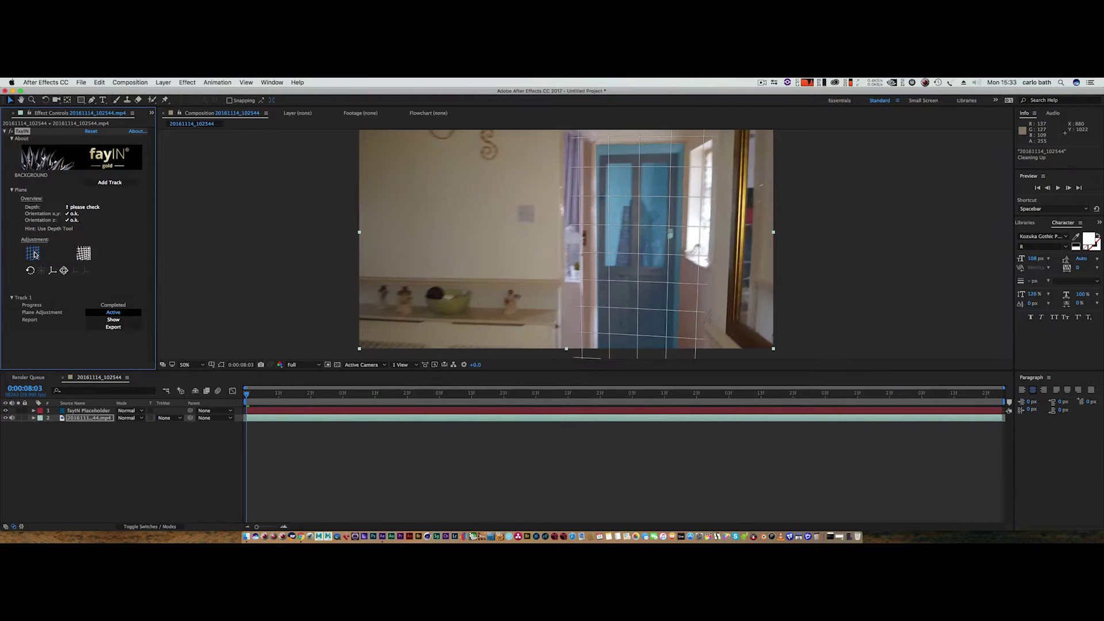
click(111, 330)
mouse_move(181, 349)
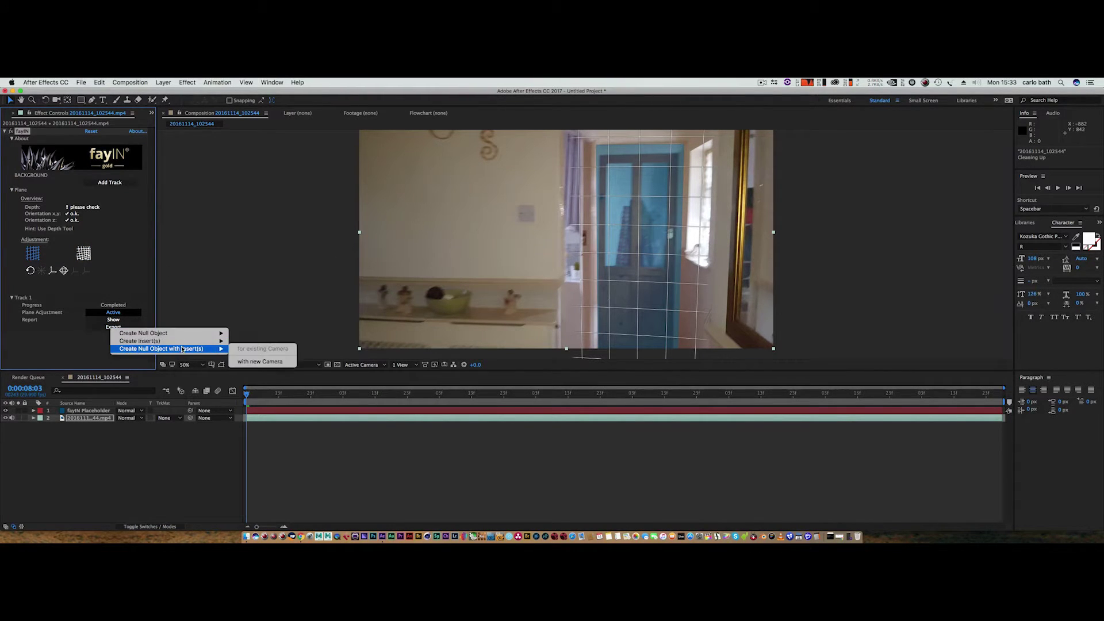
Export the track as null, solid and new camera, then hide Solid Track 1
click(260, 361)
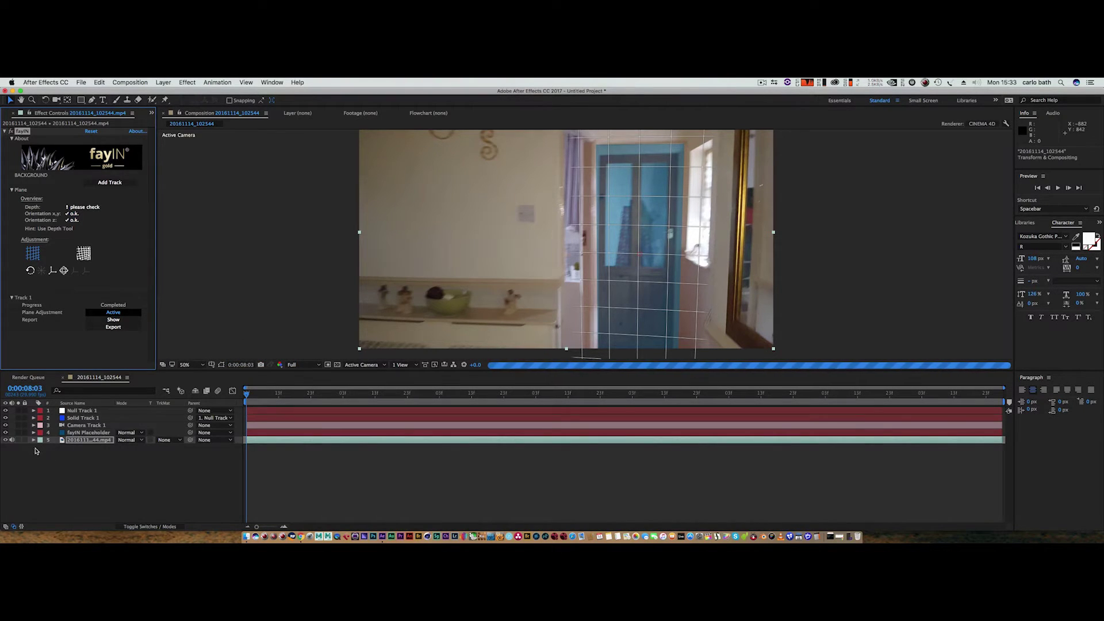
click(56, 431)
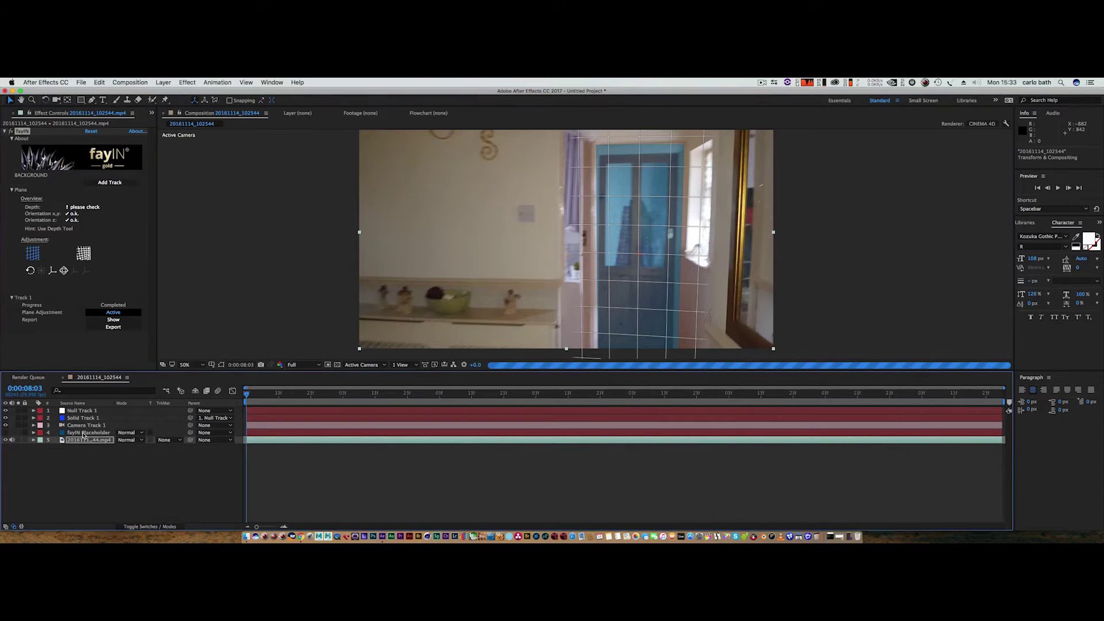
click(6, 417)
click(26, 466)
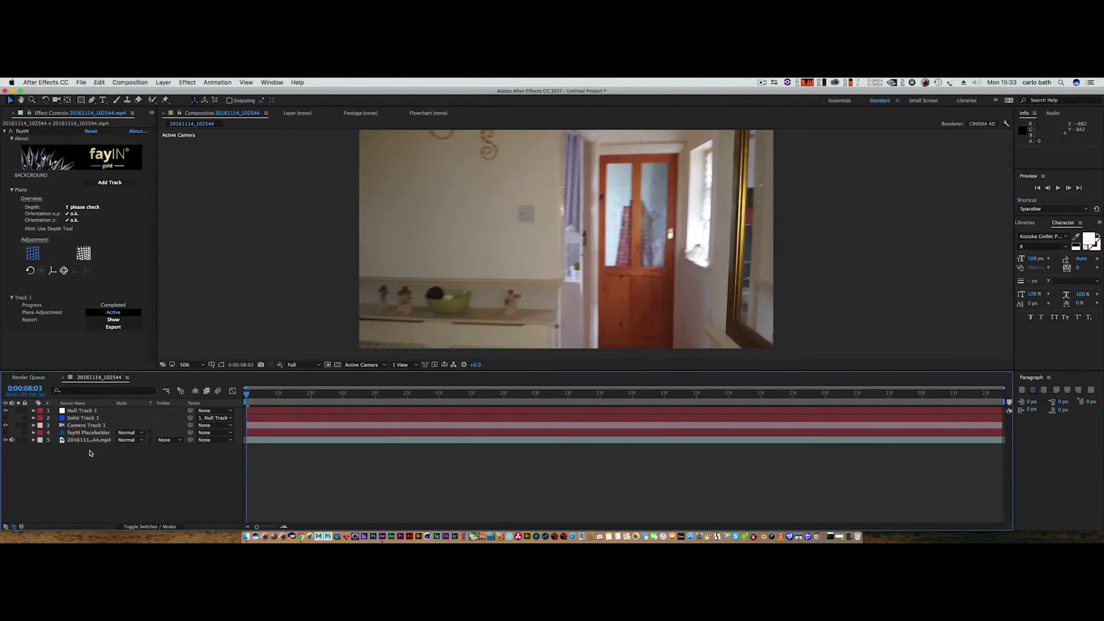
click(83, 440)
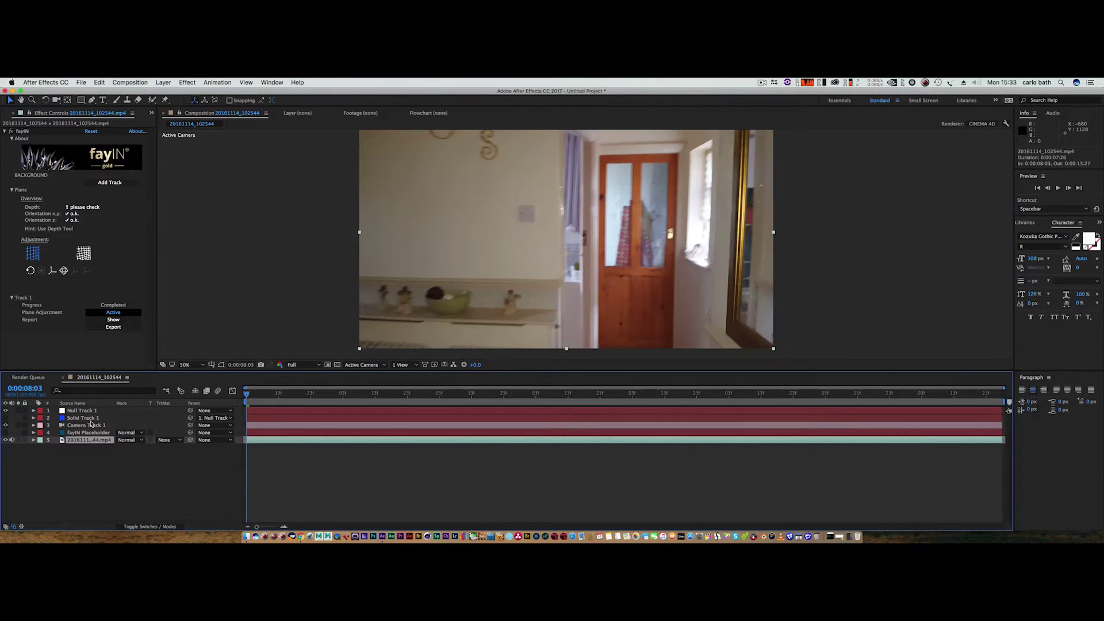
Show the Project panel from the panel group's menu
click(151, 113)
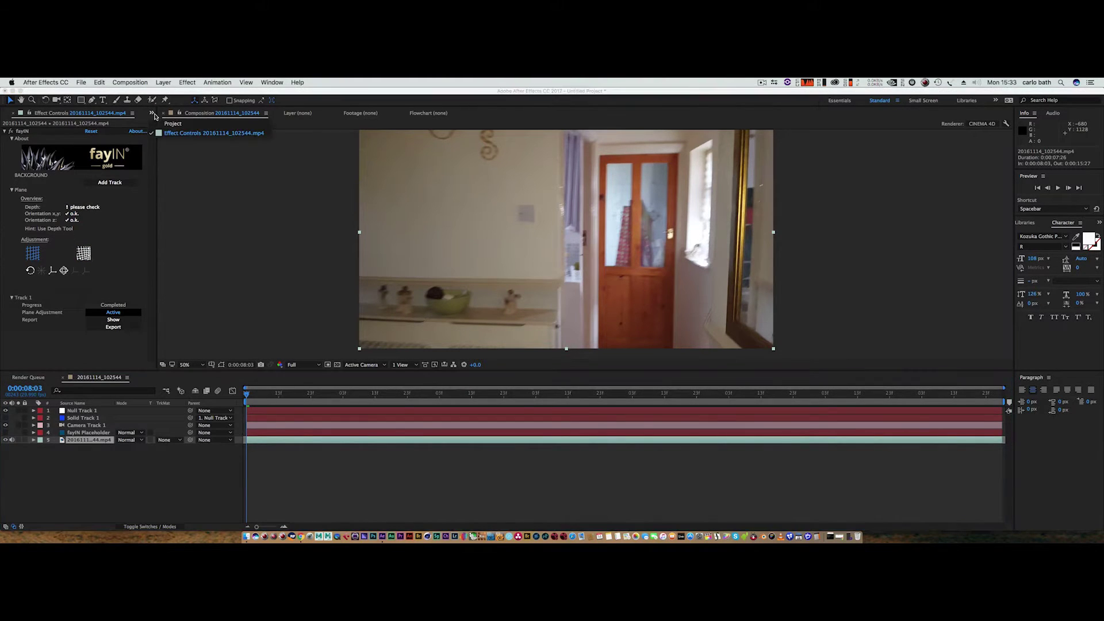
click(160, 124)
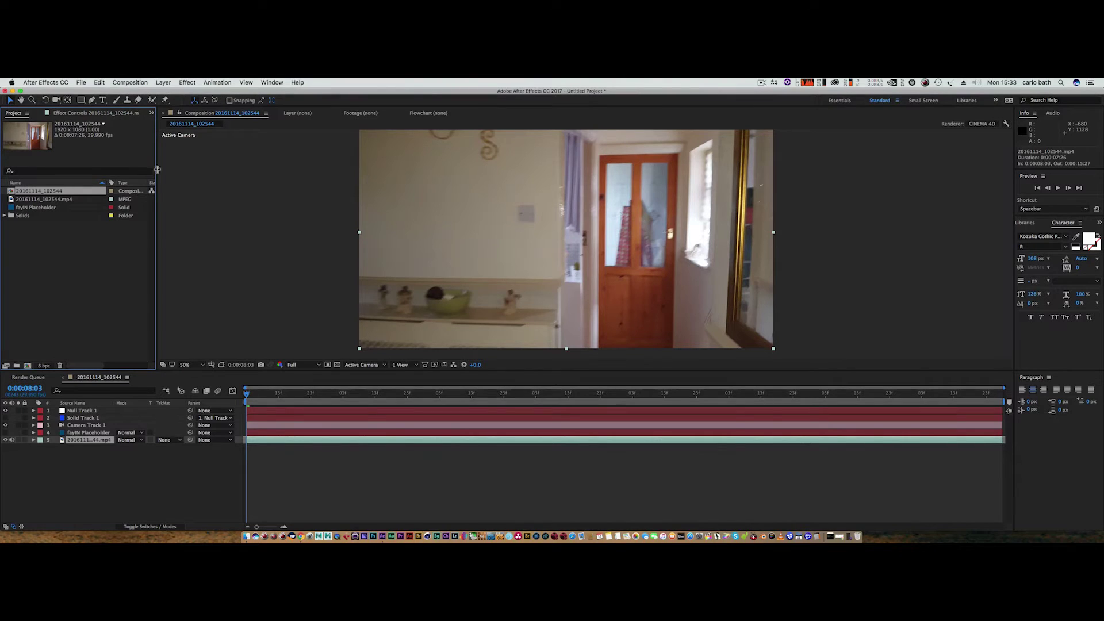
click(81, 82)
Switch to Chrome's ActionVFX My Downloads page from the Dock
mouse_move(123, 205)
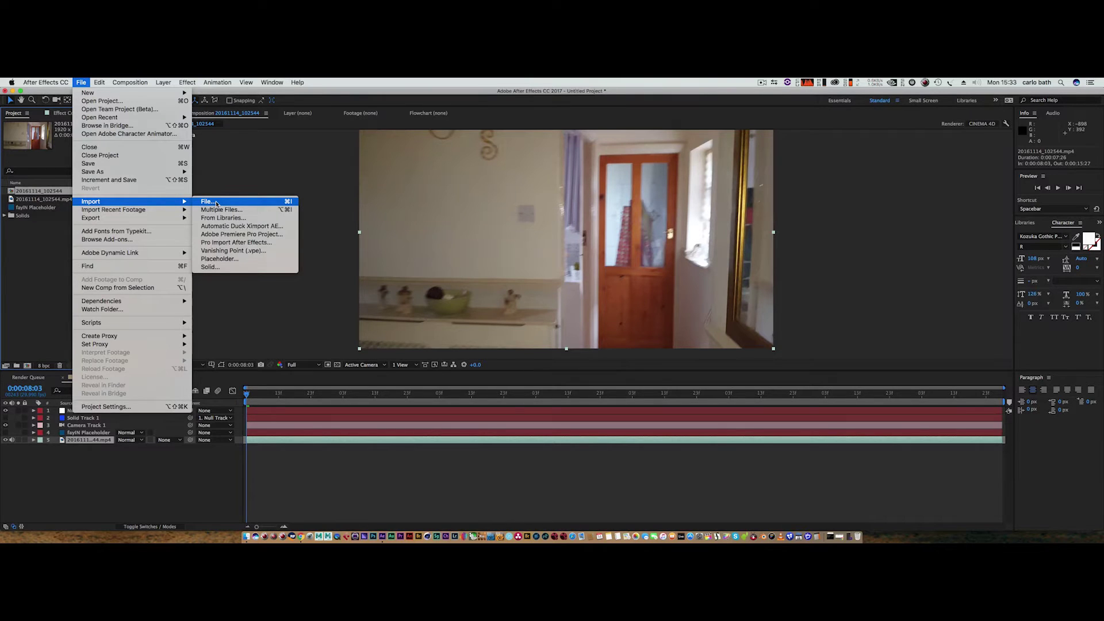
click(302, 537)
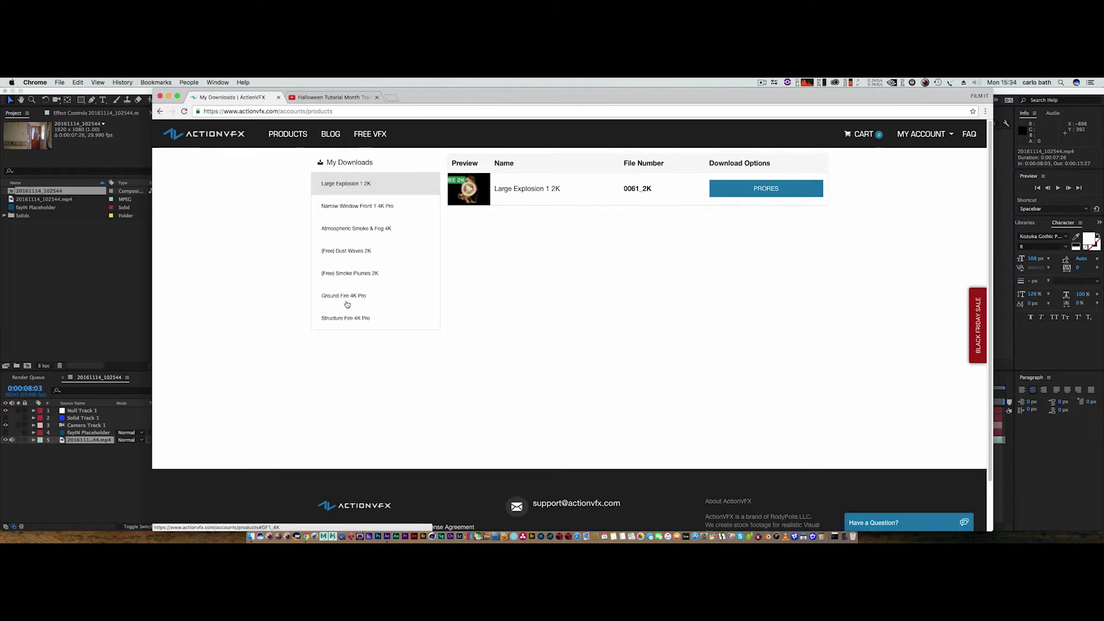
Browse Ground Fire and Structure Fire 4K Pro clips, preview Narrow Window Front 1, then minimize Chrome
click(345, 296)
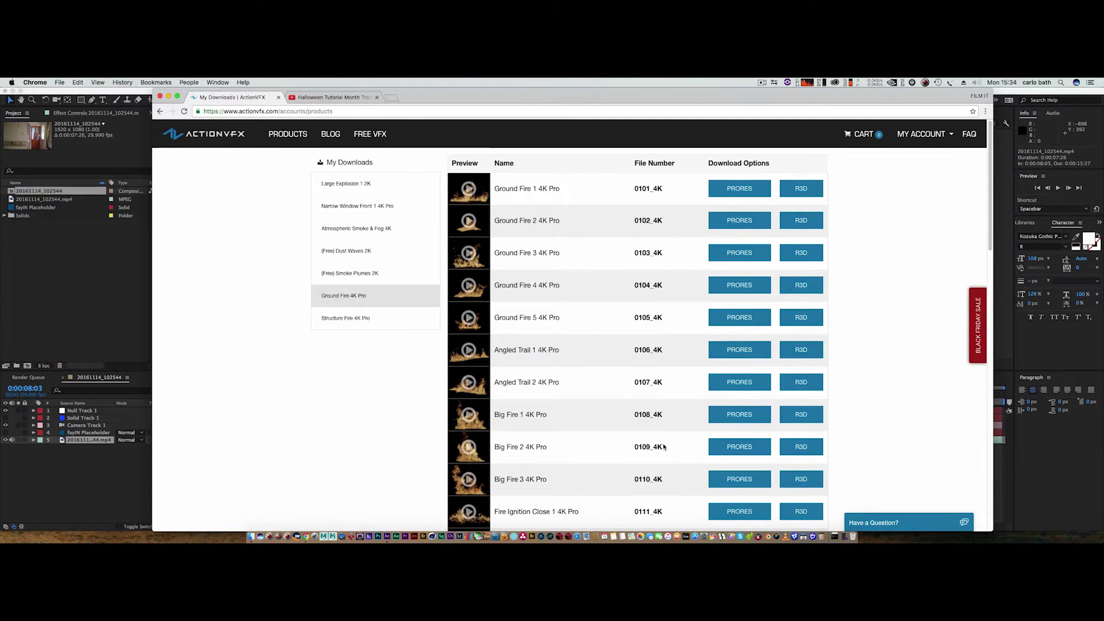
scroll(661, 439, down, 15)
scroll(661, 437, up, 15)
click(364, 319)
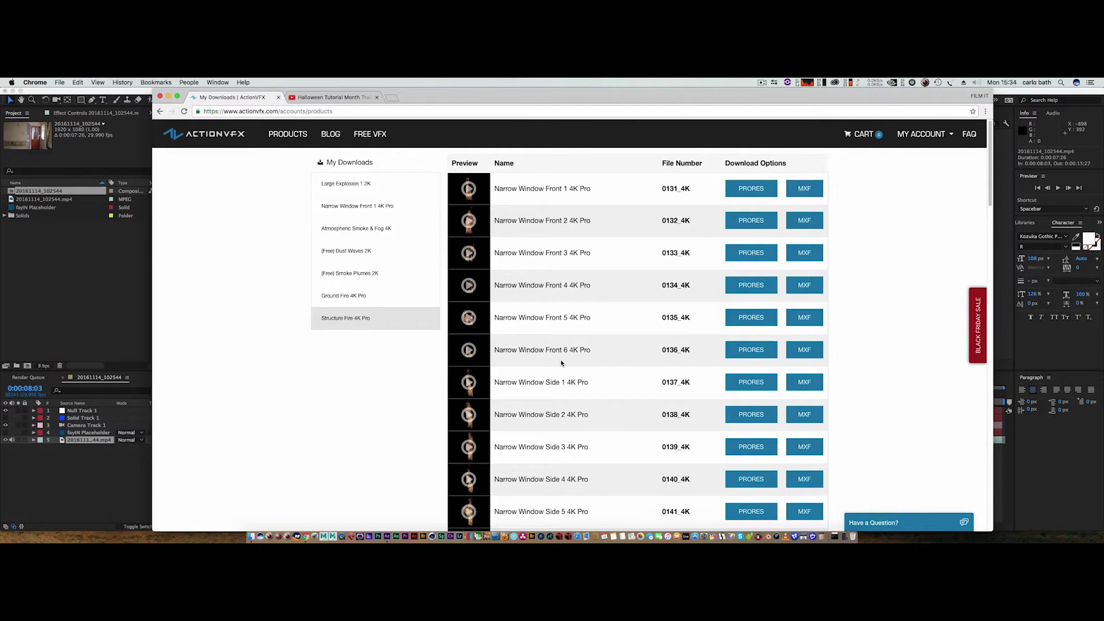
click(469, 189)
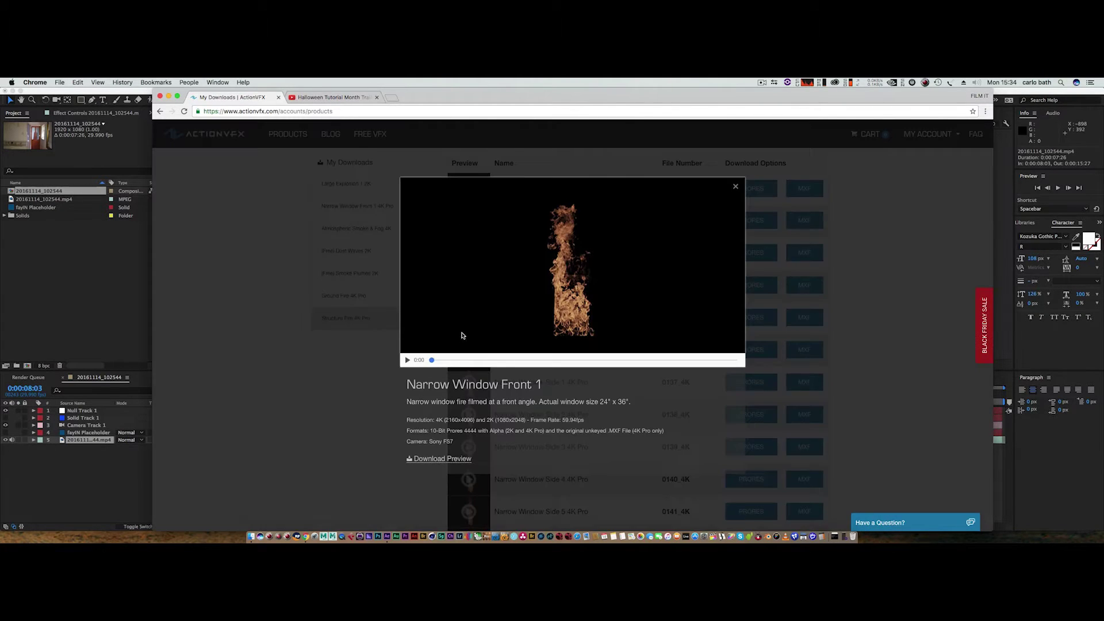
click(407, 361)
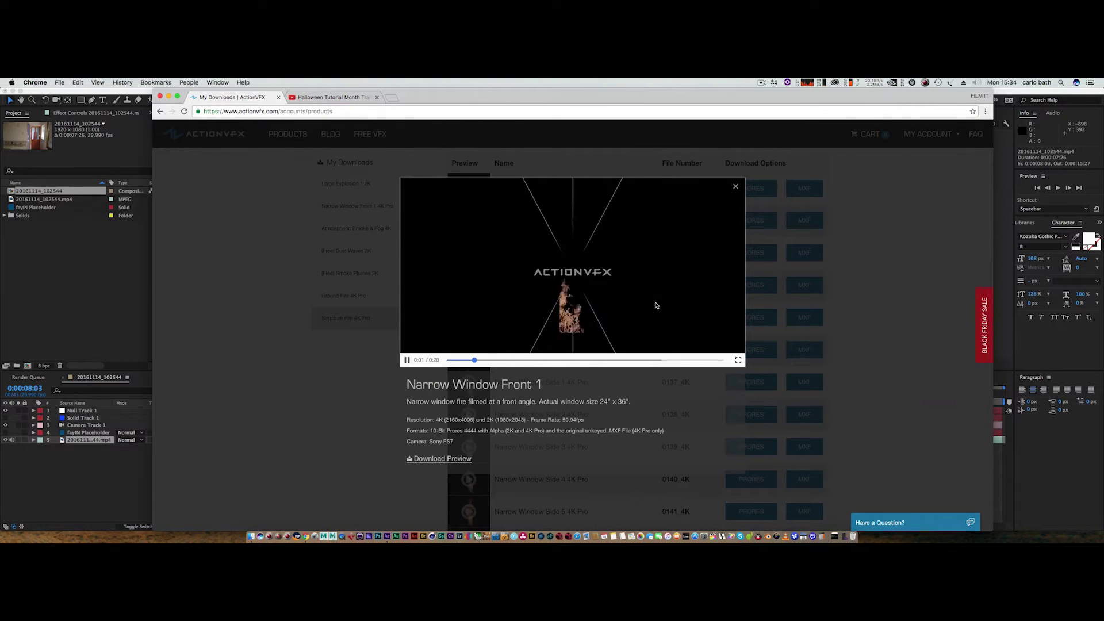
click(735, 186)
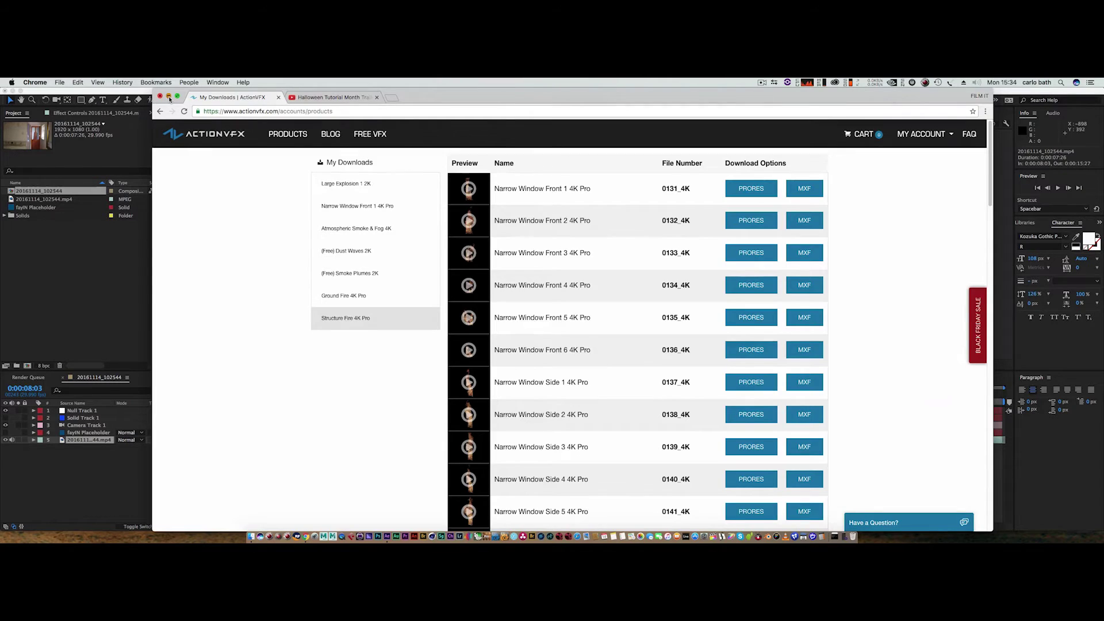
click(169, 98)
Import both Wall_Corner fire clips from the fire tutorial folder
click(81, 82)
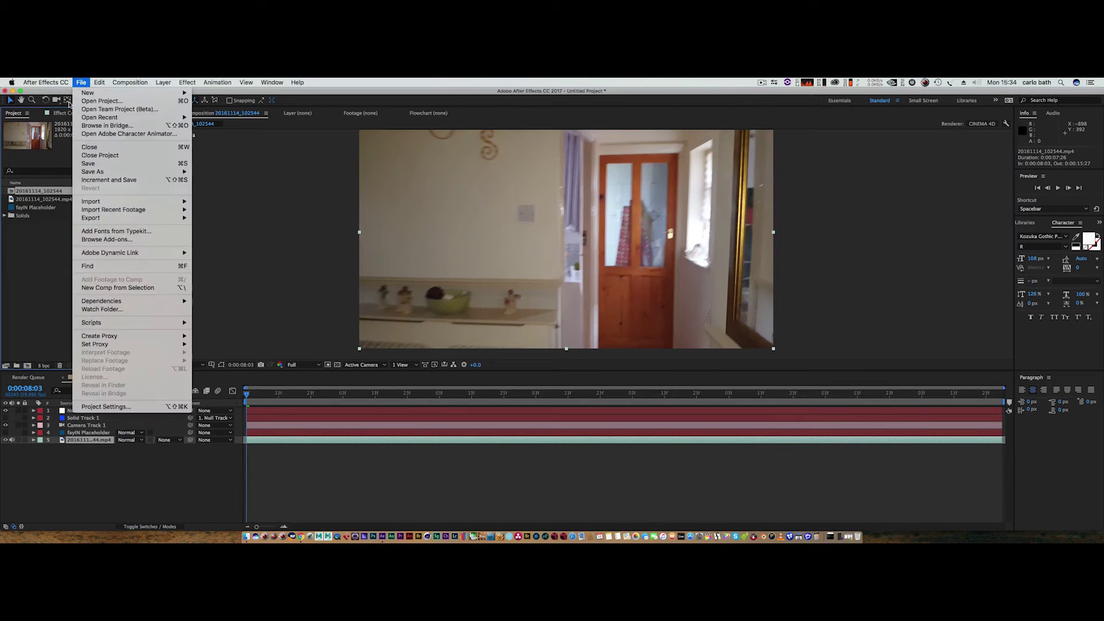
mouse_move(172, 201)
click(230, 203)
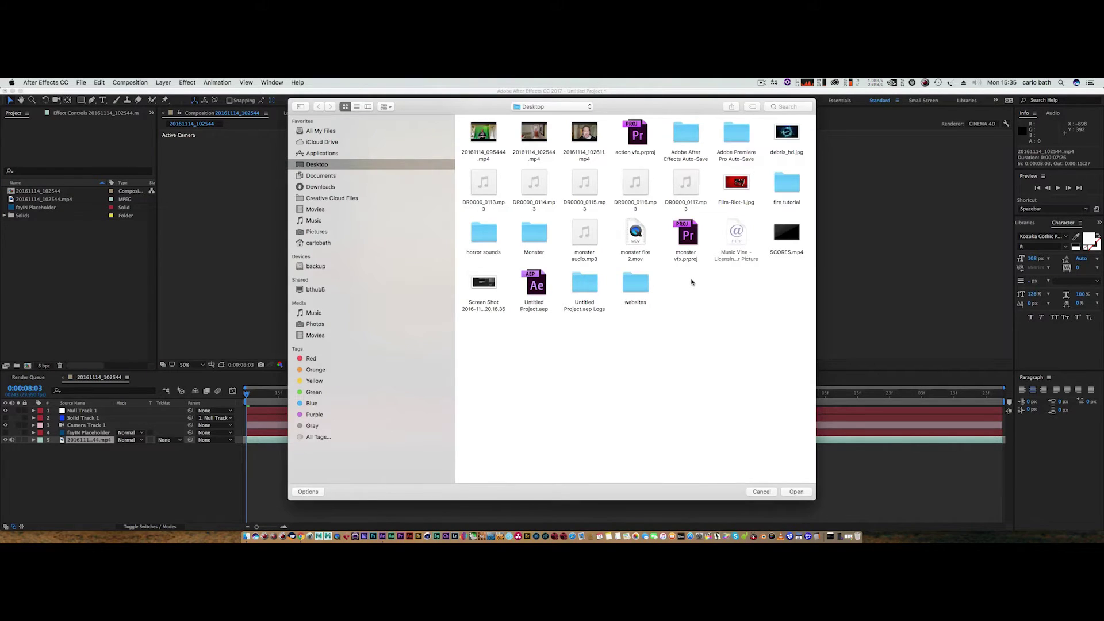
click(798, 187)
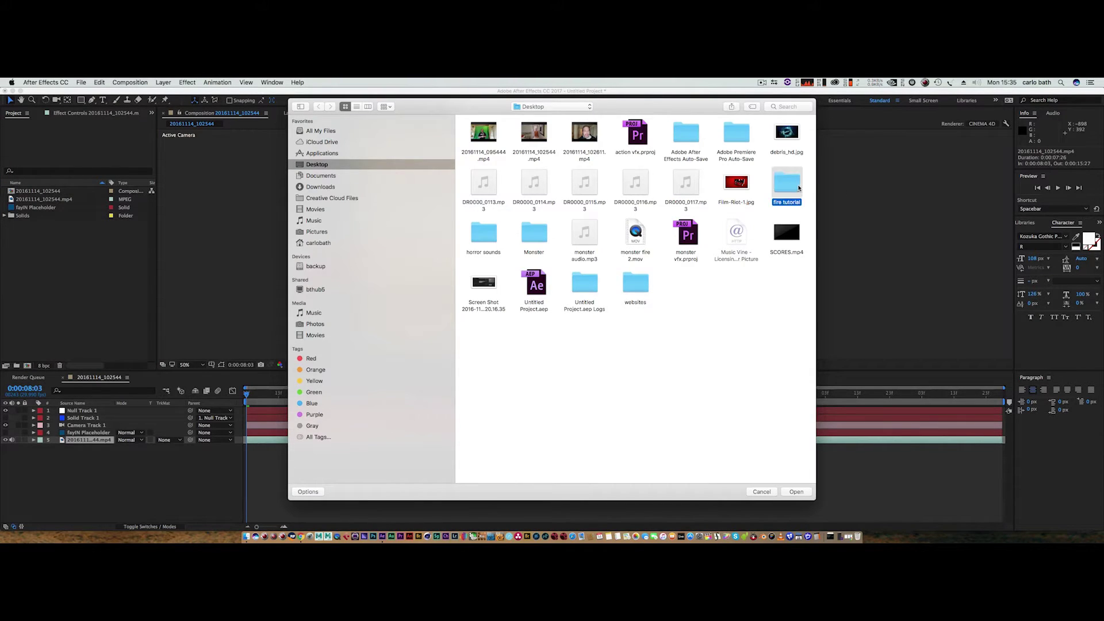
double_click(797, 188)
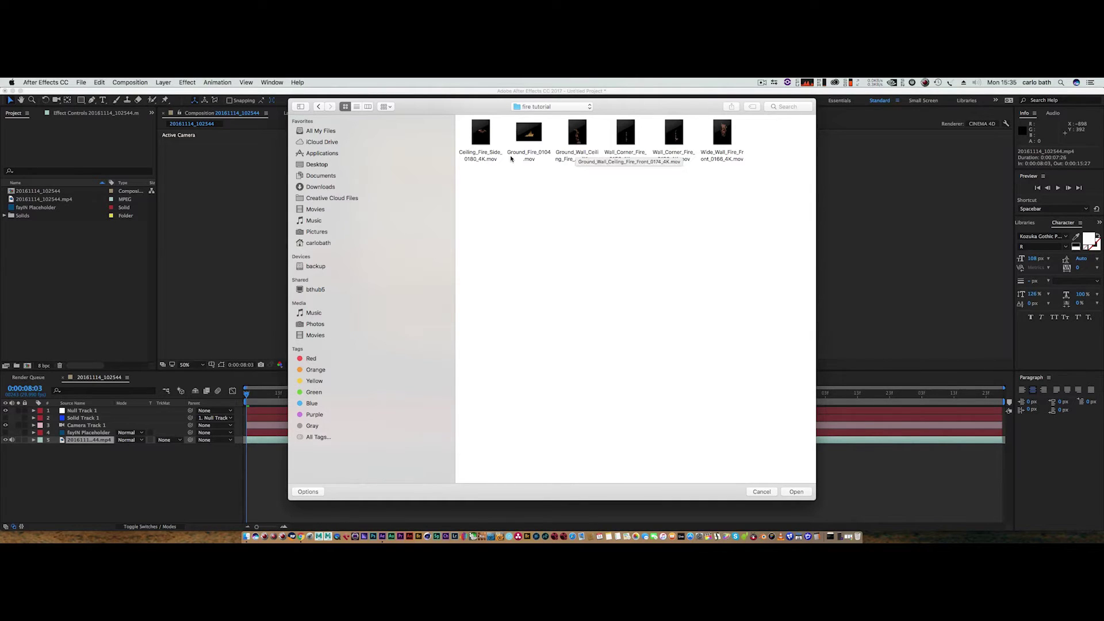
drag(625, 174, 686, 136)
click(796, 492)
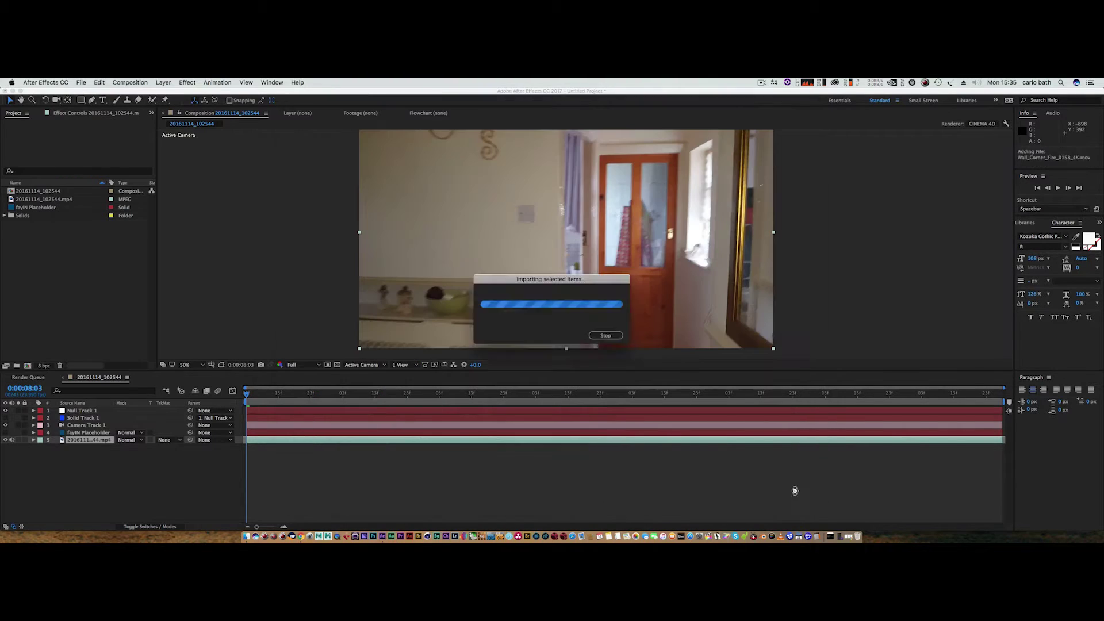
Import Wide_Wall_Fire_Front_0166_4K and Ground_Fire_0104 into the project
click(81, 83)
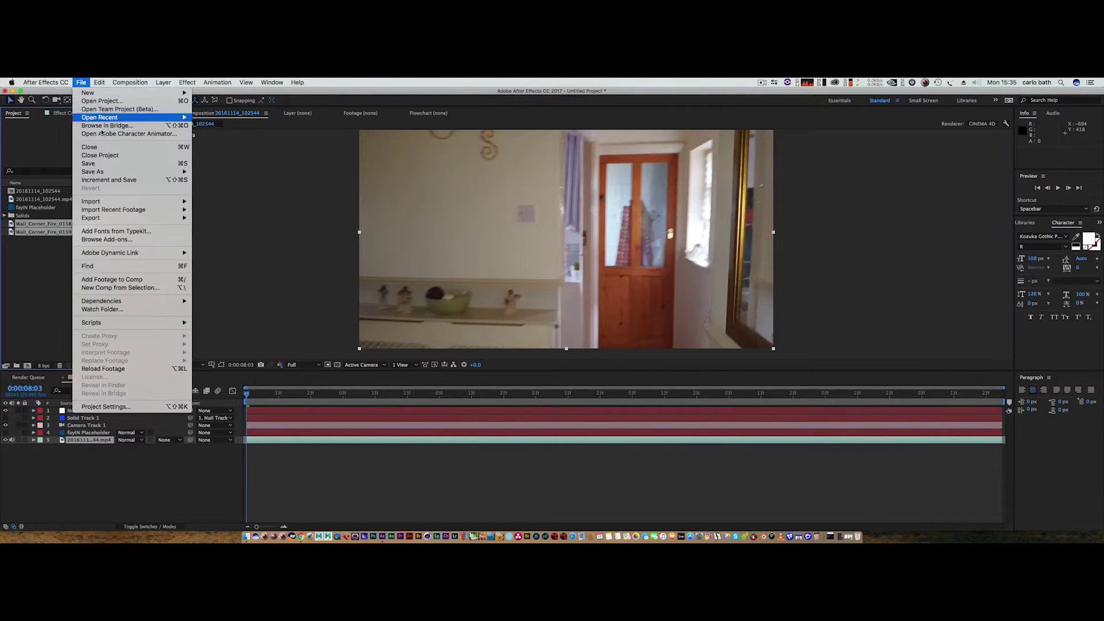
mouse_move(149, 202)
click(235, 202)
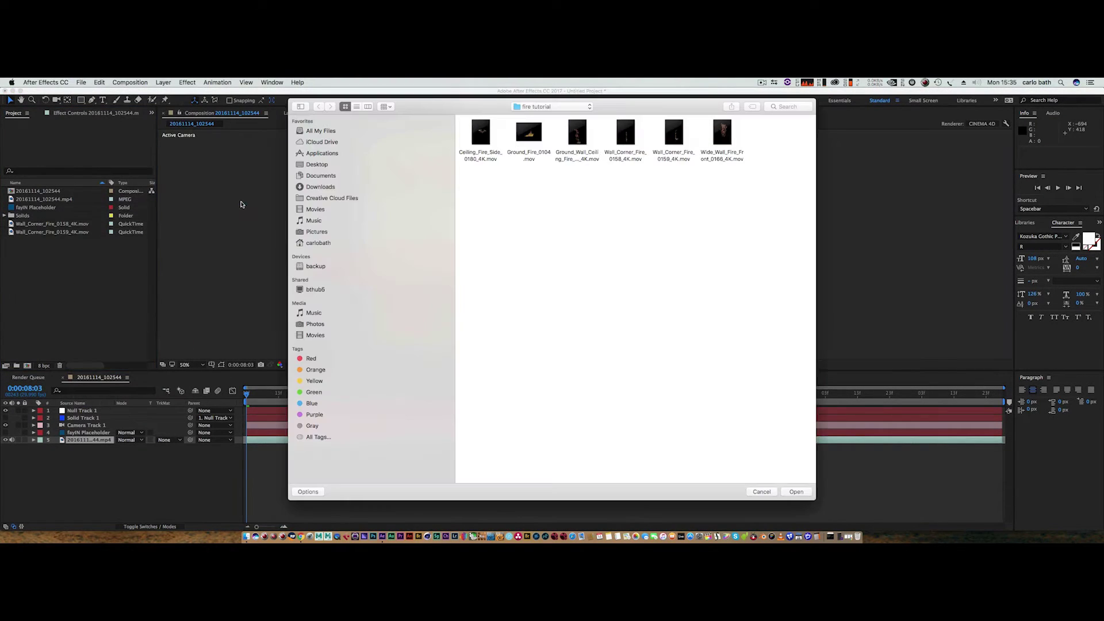
mouse_move(722, 147)
double_click(721, 143)
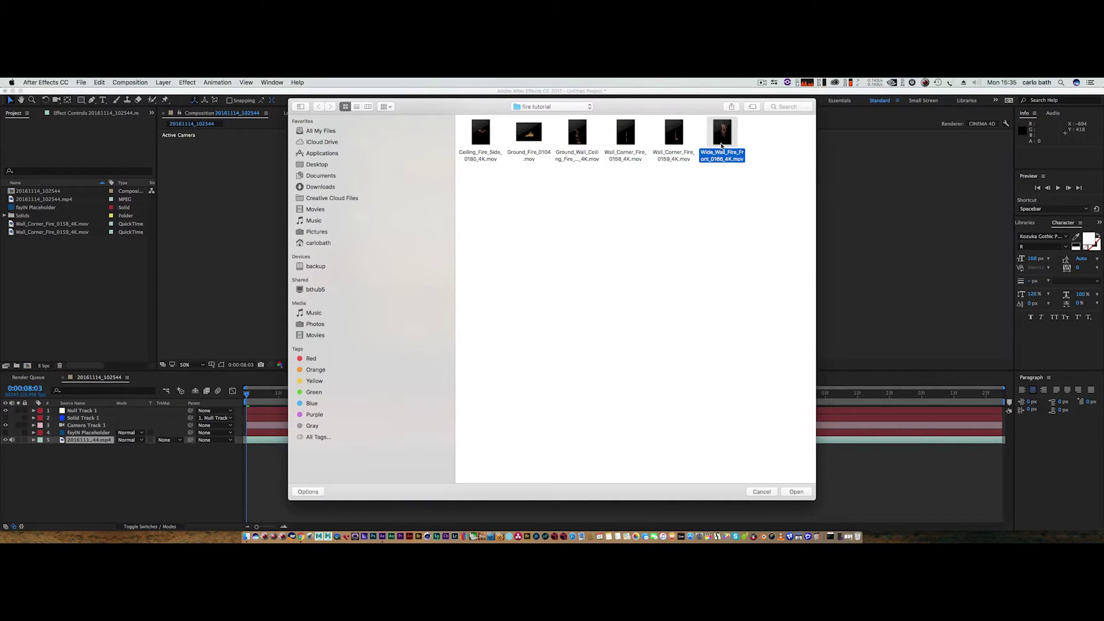
click(78, 84)
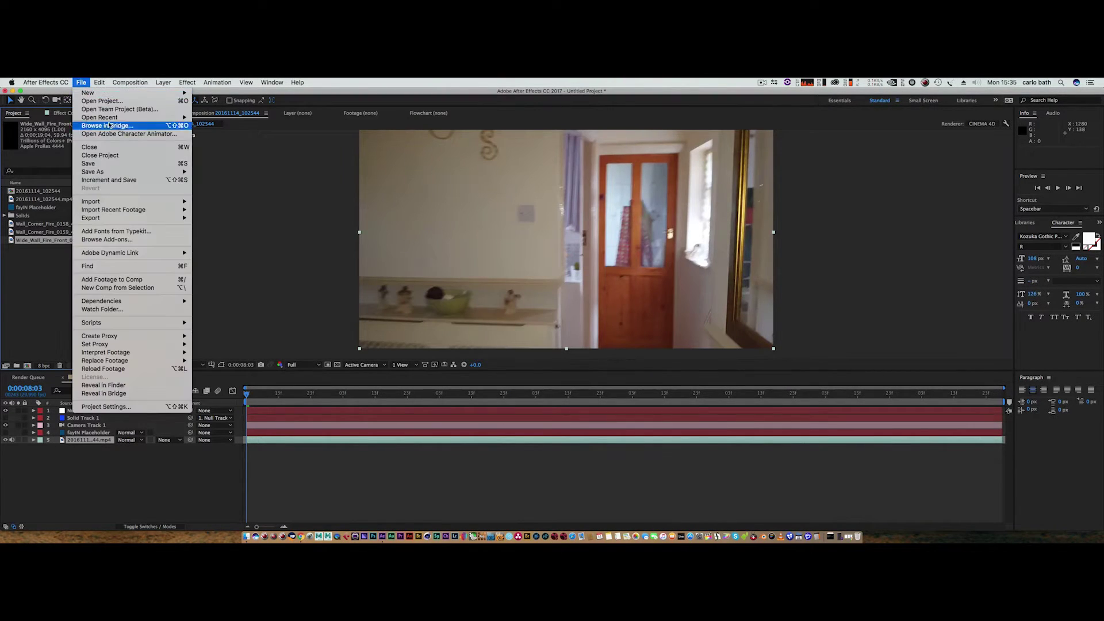
mouse_move(115, 201)
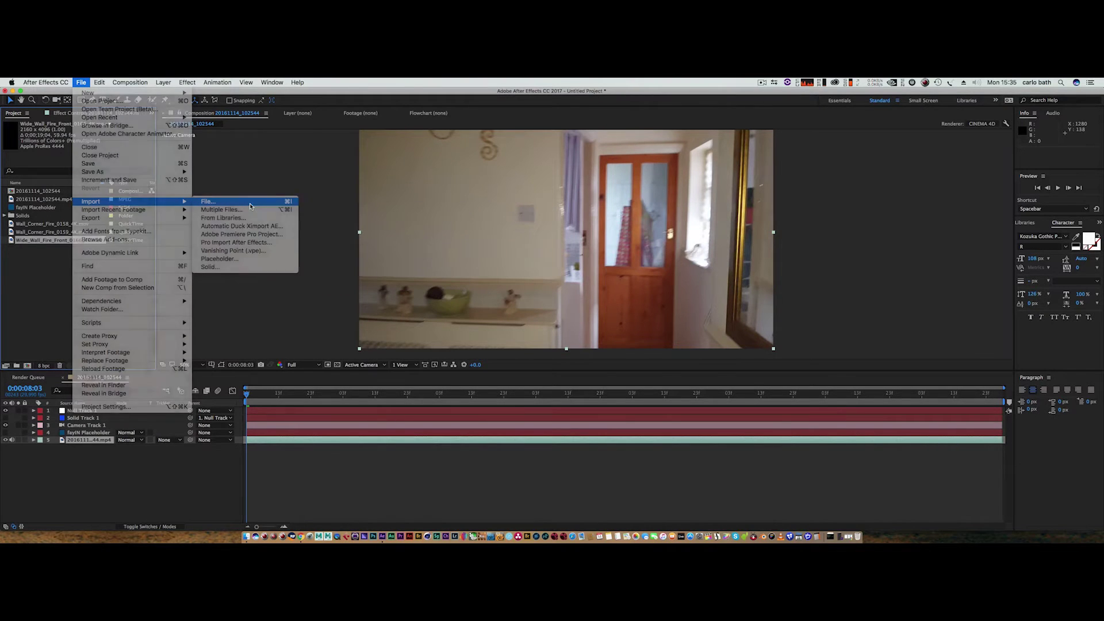
click(251, 206)
mouse_move(527, 140)
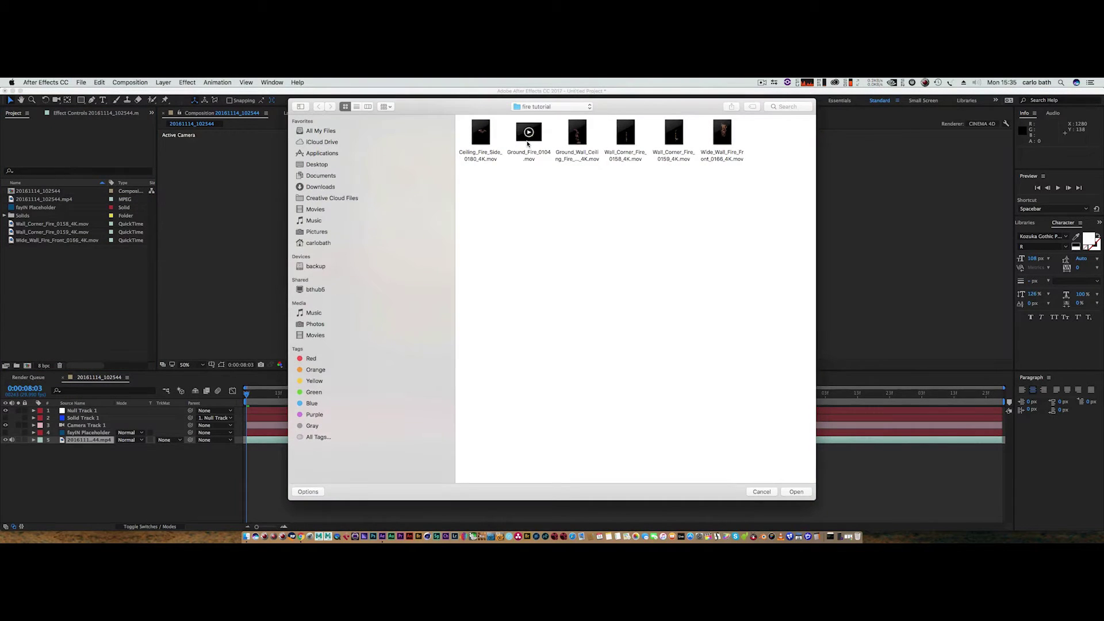
double_click(528, 138)
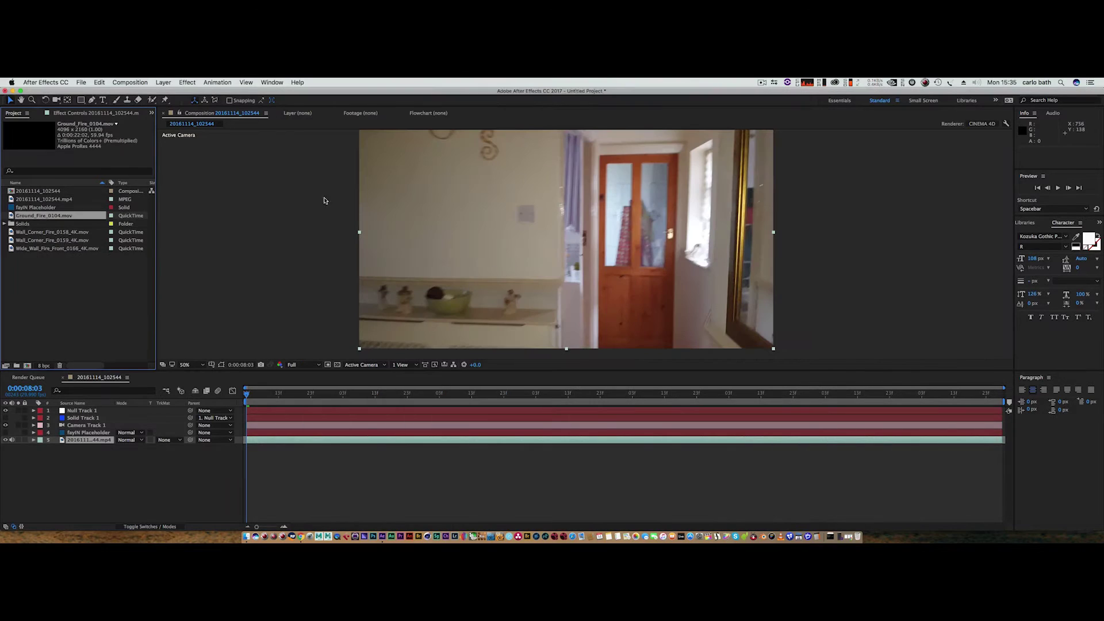
click(12, 312)
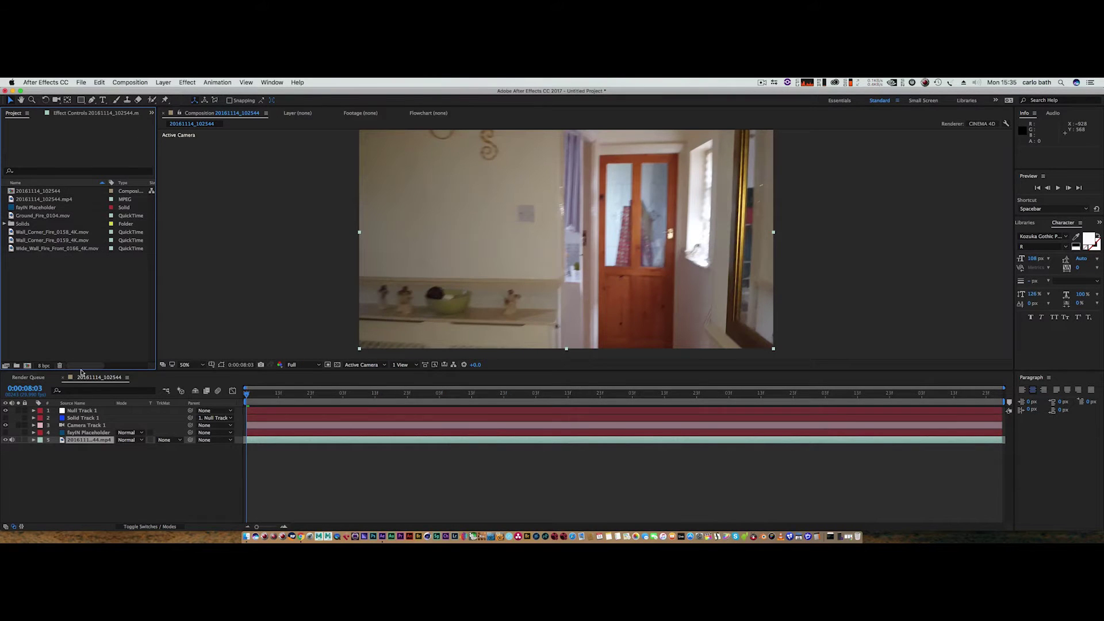
Drag Wall_Corner_Fire_0158_4K into the composition and move it up-left over the doorway
click(34, 249)
click(37, 232)
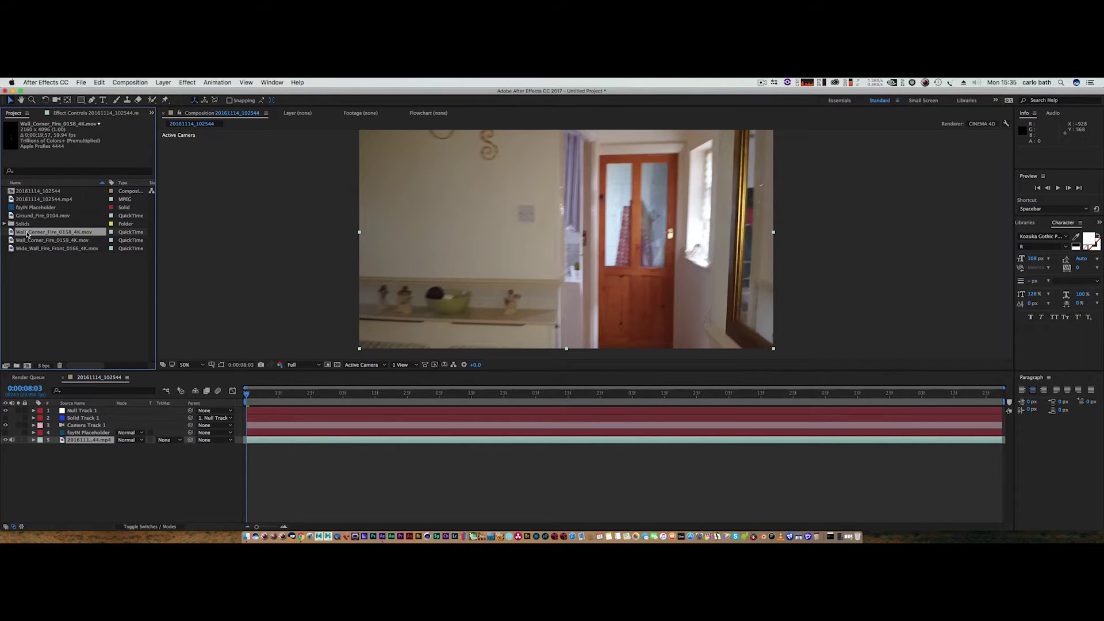
drag(27, 233, 598, 252)
drag(632, 306, 613, 268)
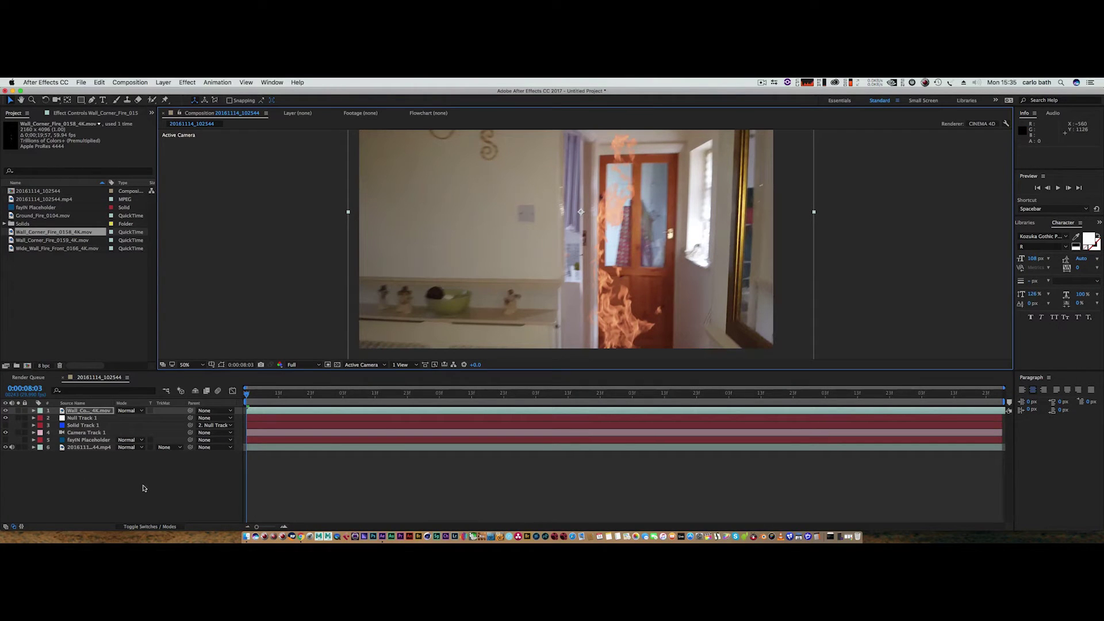
Make the corner fire 3D, parent it to Null Track 1, shift it doorward, scale 359%
click(133, 527)
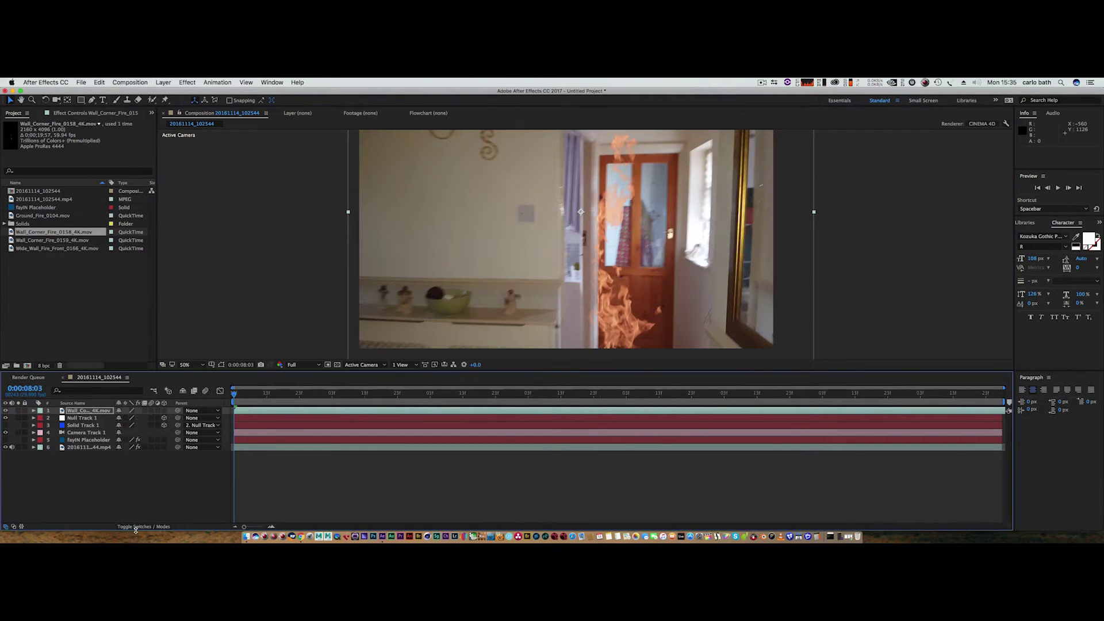
click(164, 411)
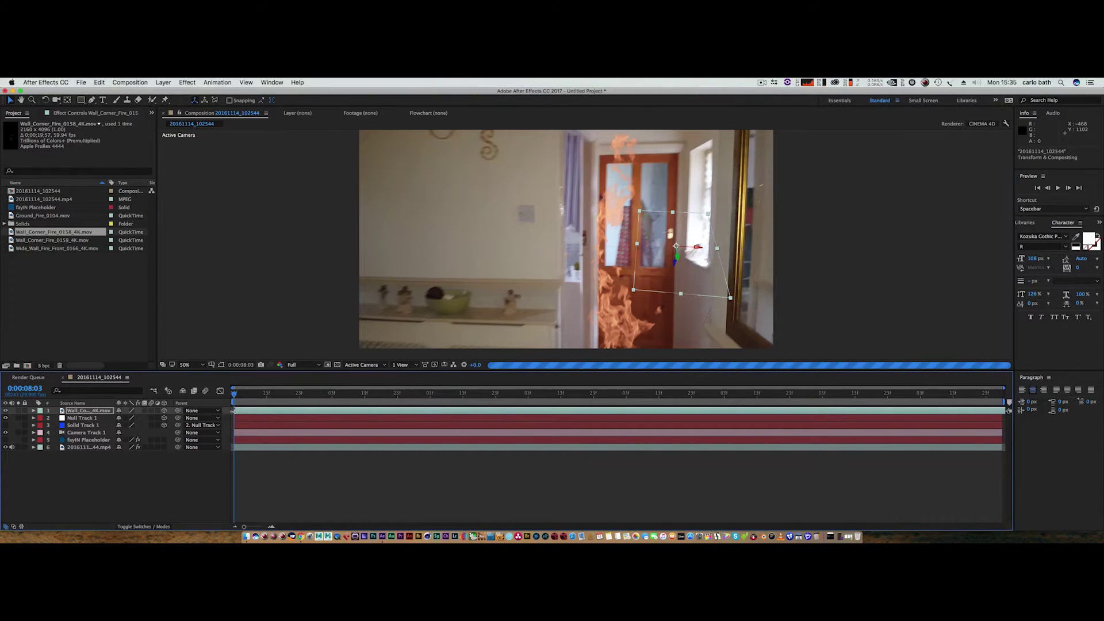
drag(178, 410, 95, 419)
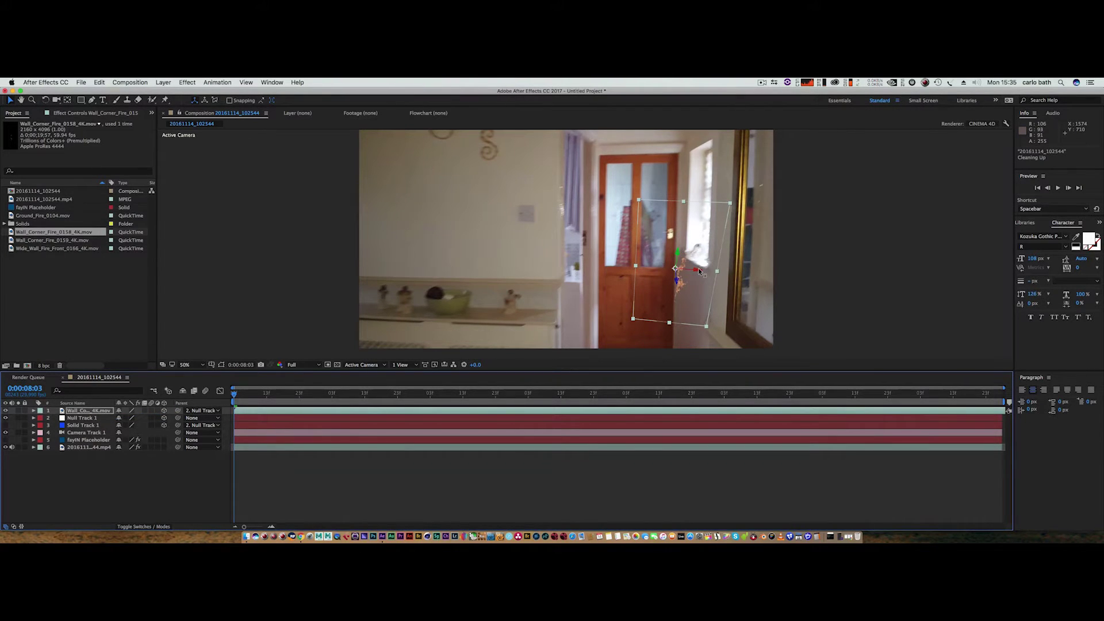
drag(699, 273, 657, 271)
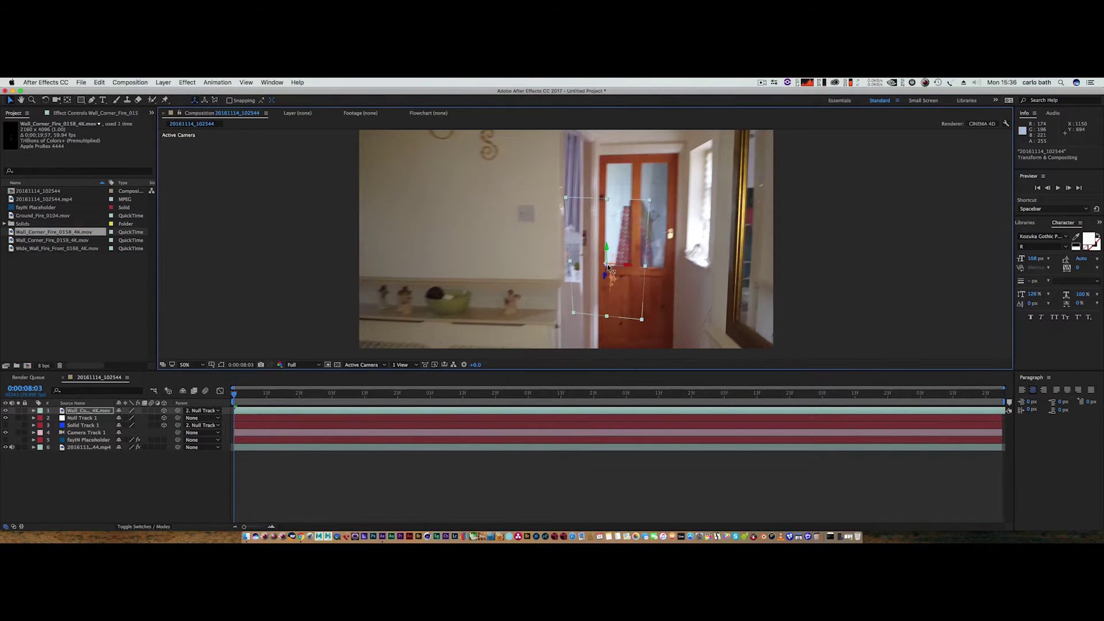
key(s)
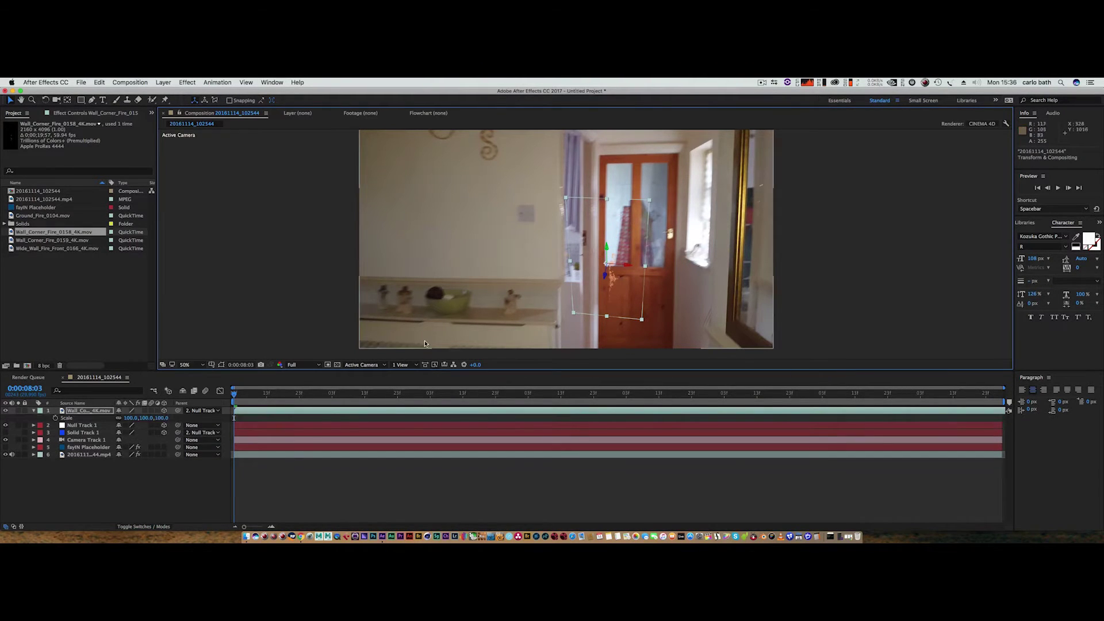
drag(162, 421, 262, 408)
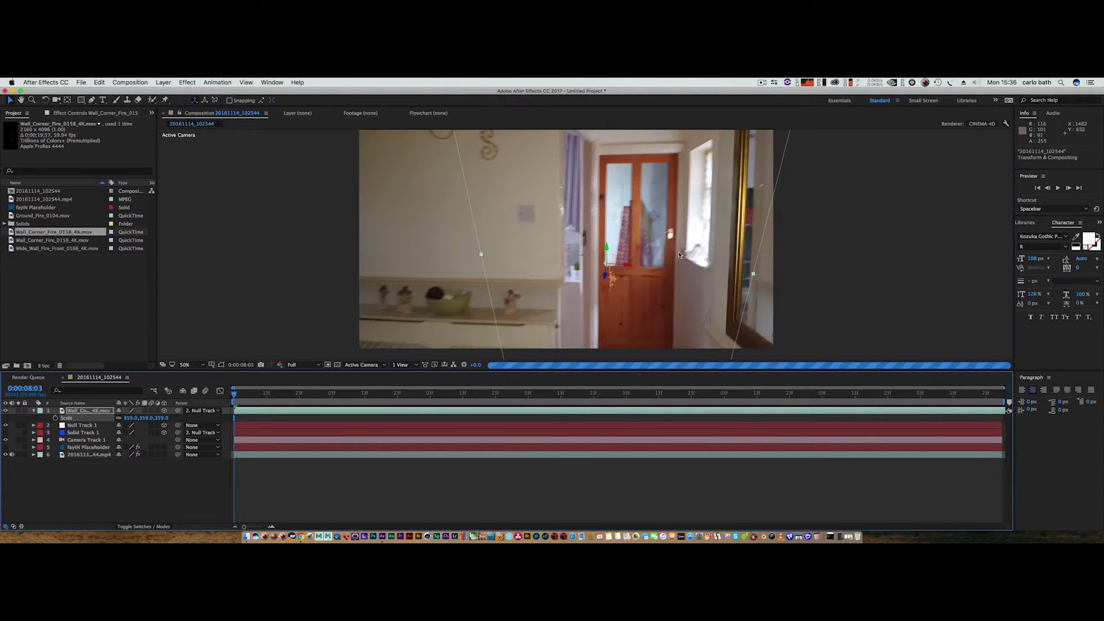
Set viewer resolution to Half, place the fire on the door frame's left edge, and play
click(314, 365)
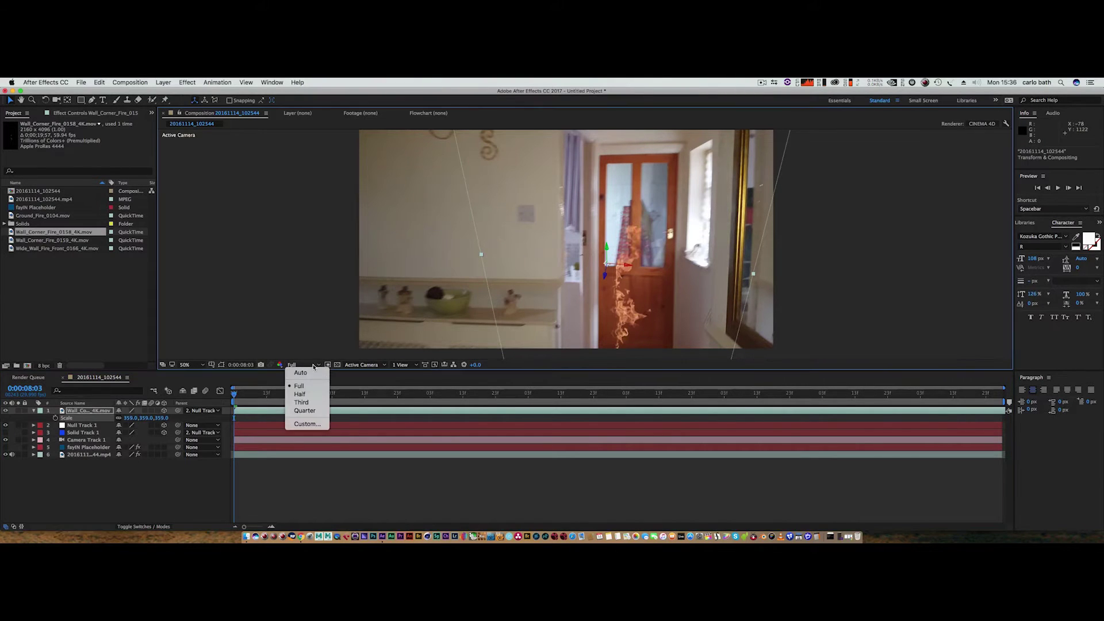
click(301, 395)
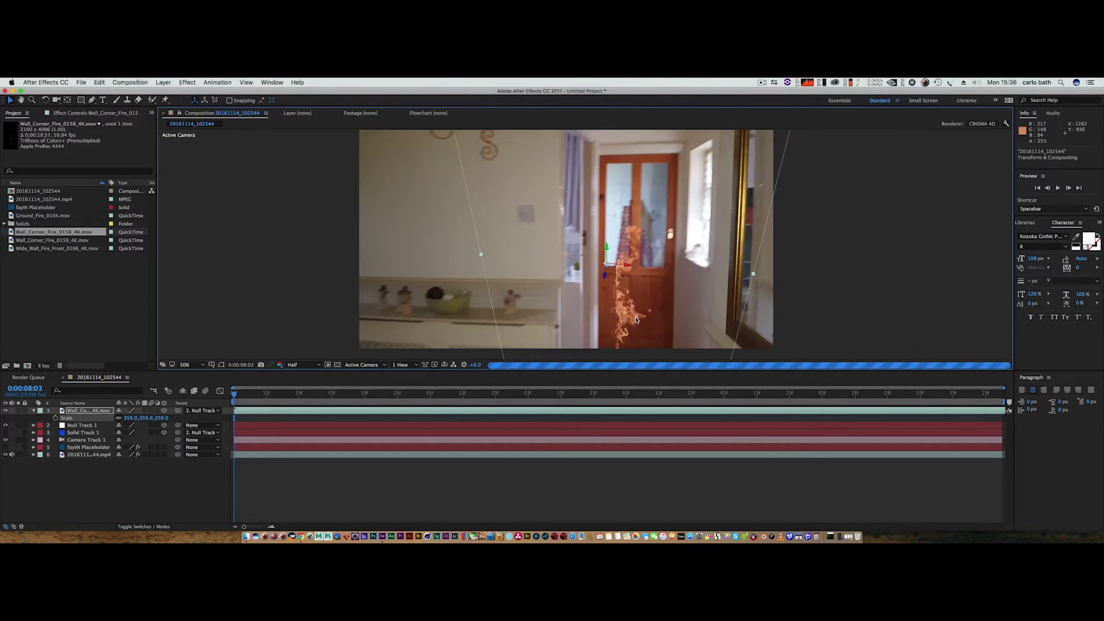
drag(636, 320, 605, 285)
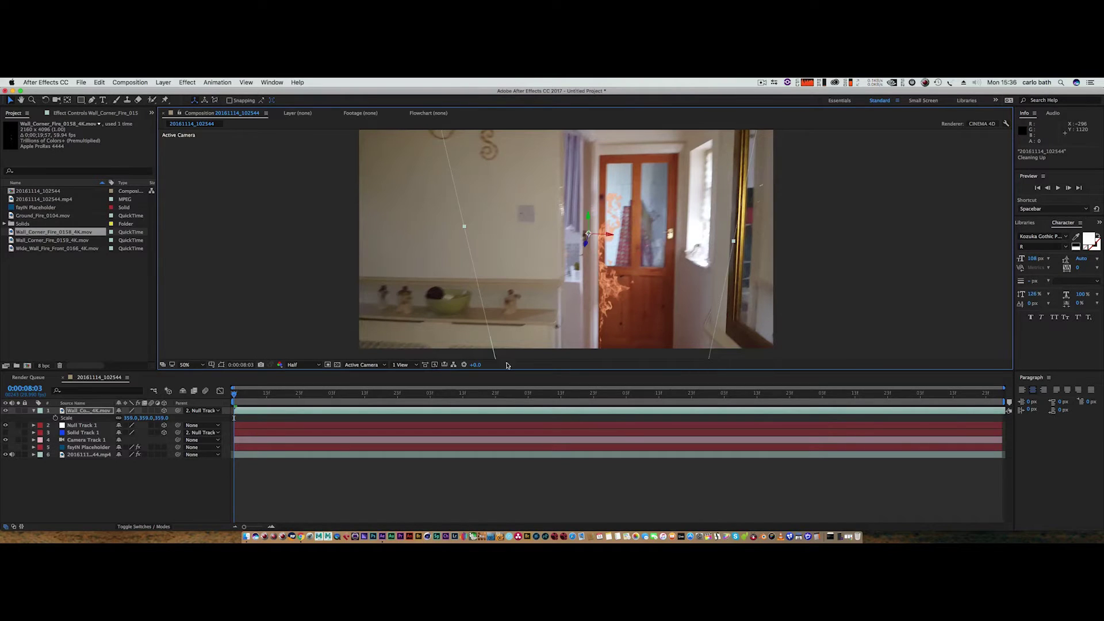
click(1062, 190)
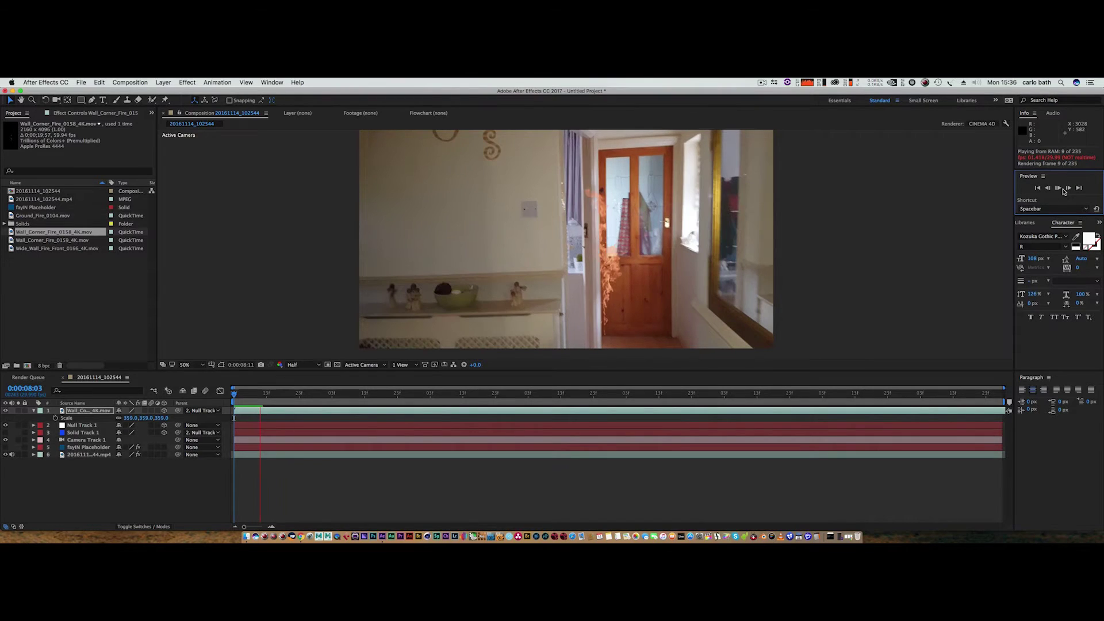
click(87, 411)
key(space)
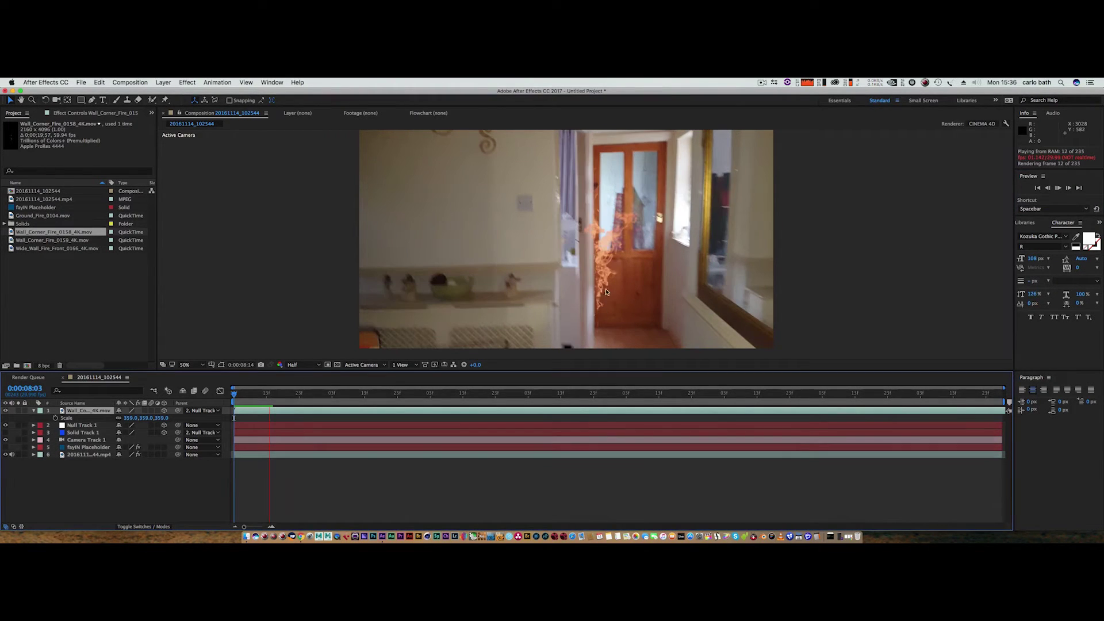
click(1059, 189)
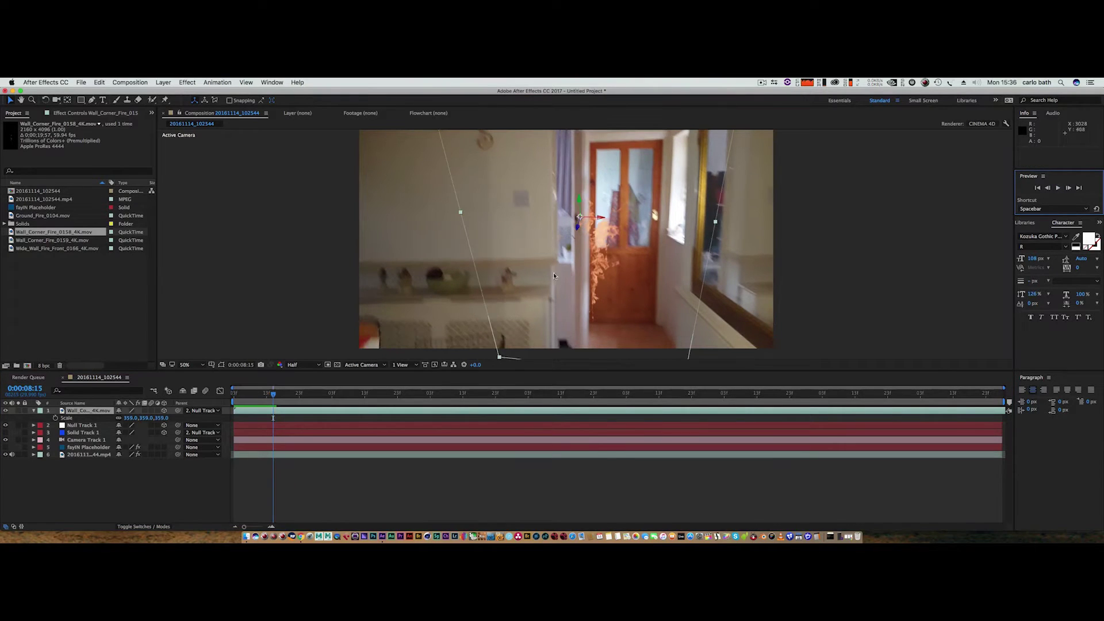
click(593, 286)
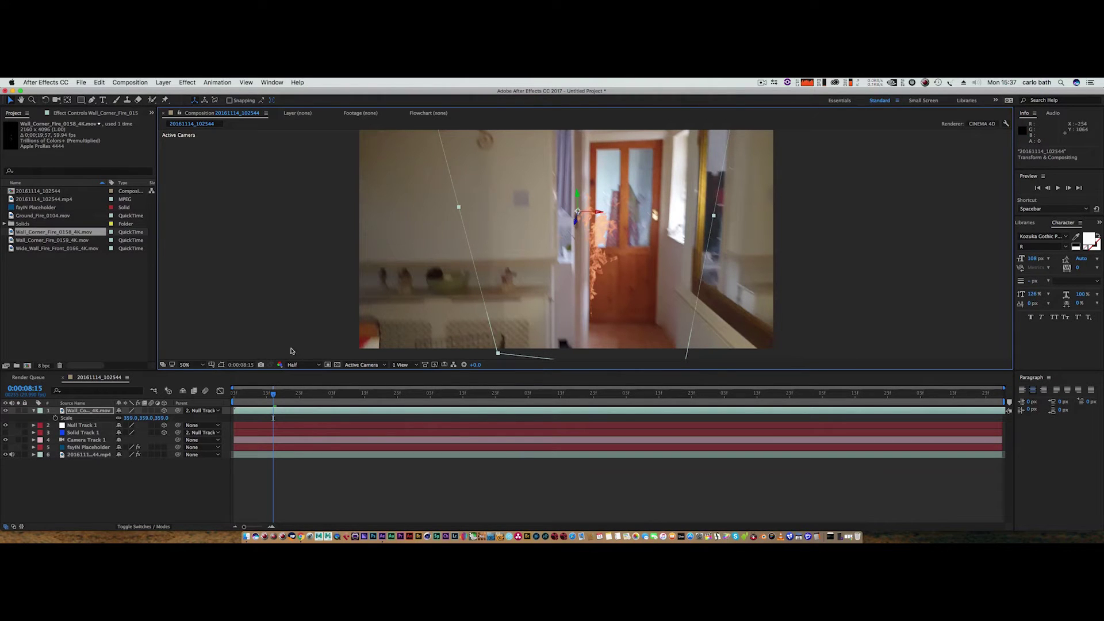
drag(275, 395, 233, 395)
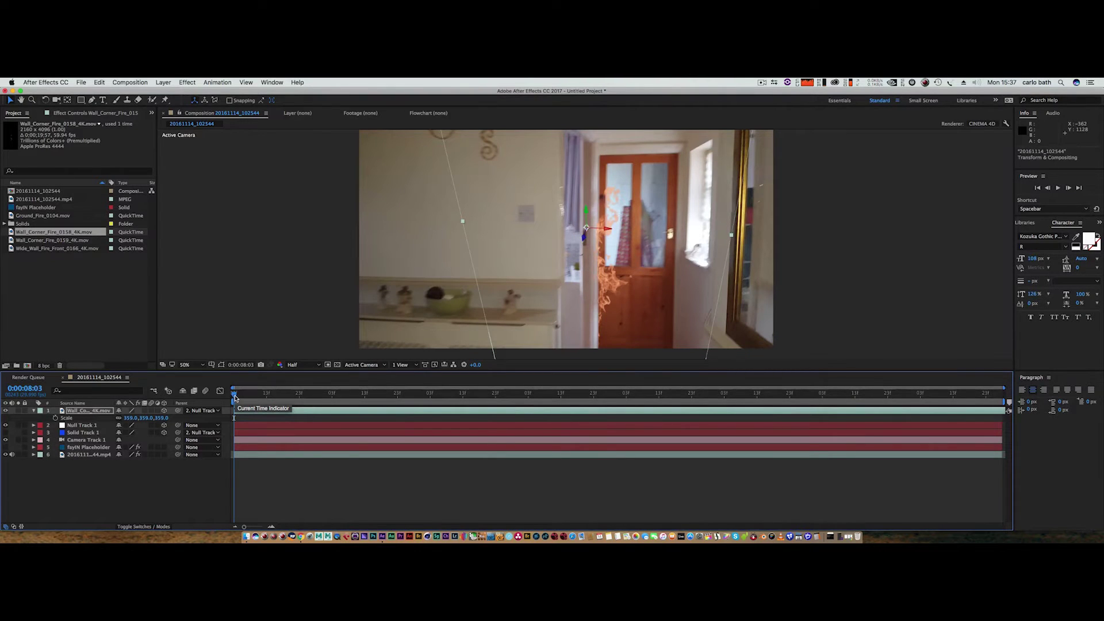
Add Wall_Corner_Fire_0159_4K as a 3D layer parented to Null Track 1 at 359% scale
click(44, 242)
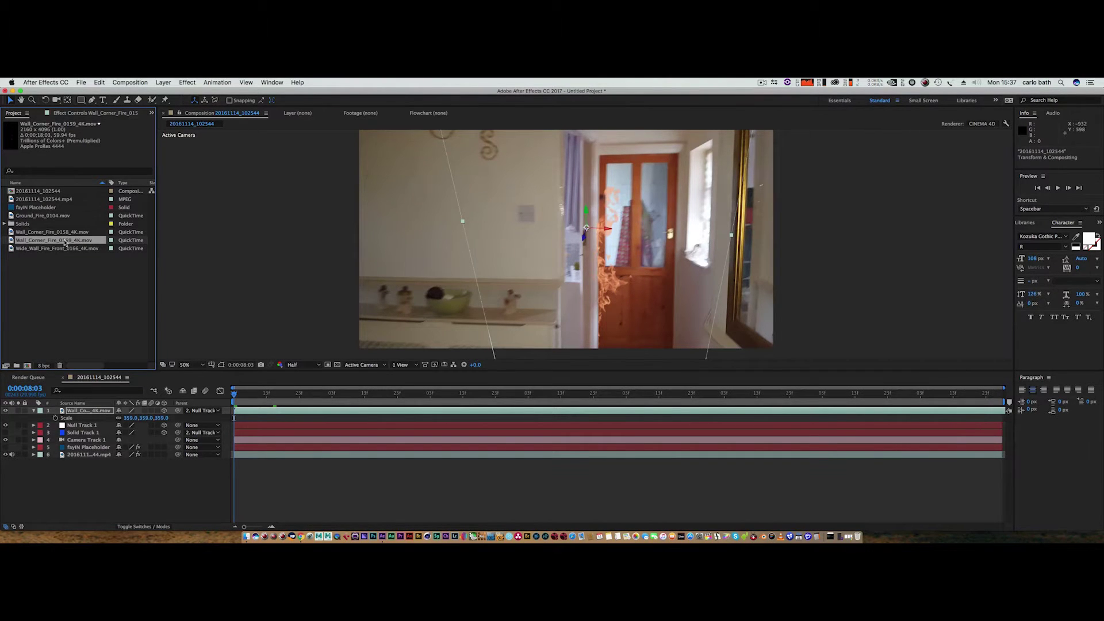
drag(64, 242, 677, 237)
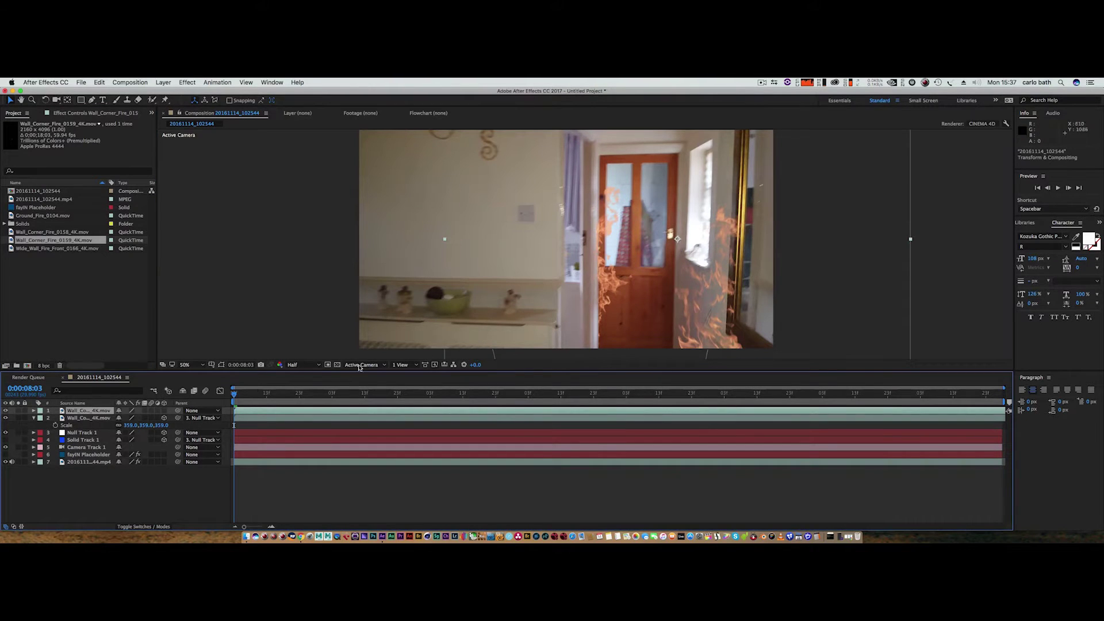
drag(726, 330, 695, 260)
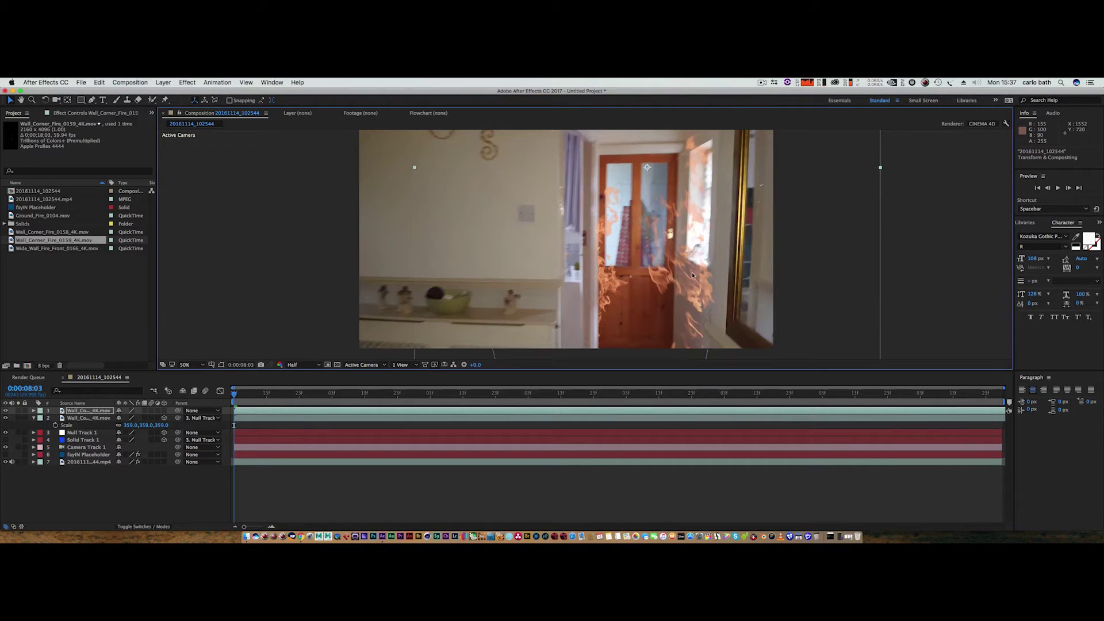
click(164, 411)
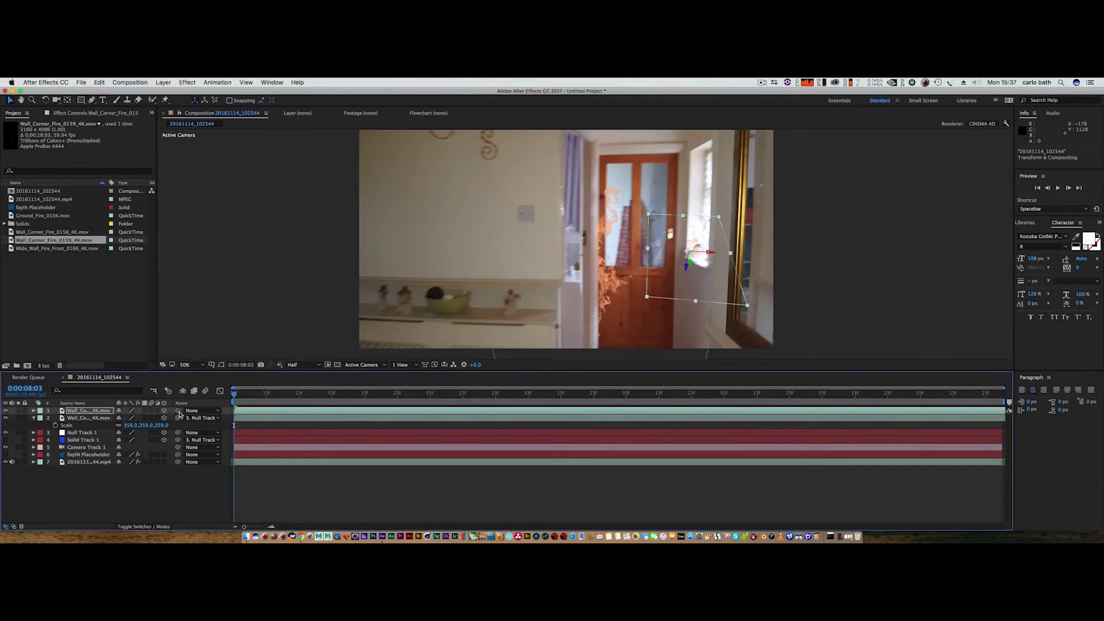
drag(179, 411, 81, 434)
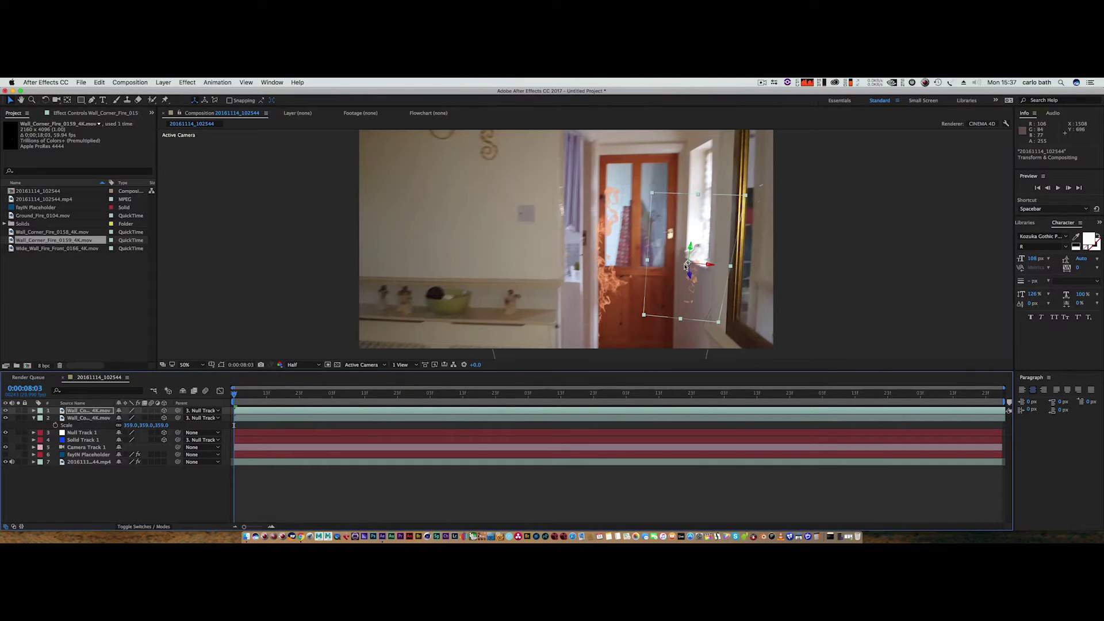
key(s)
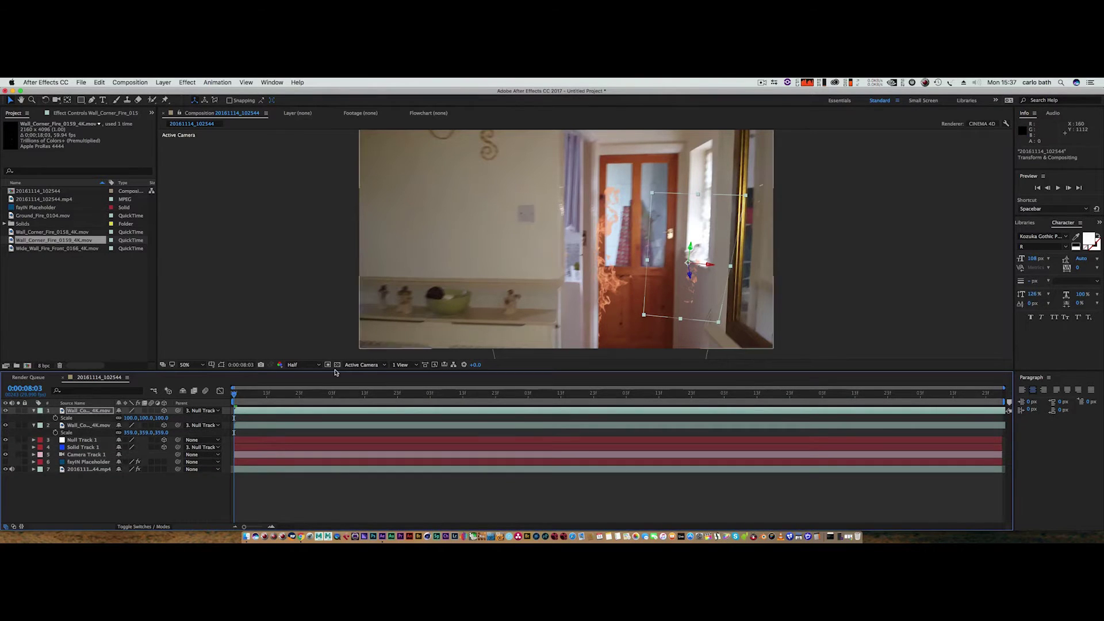
click(163, 418)
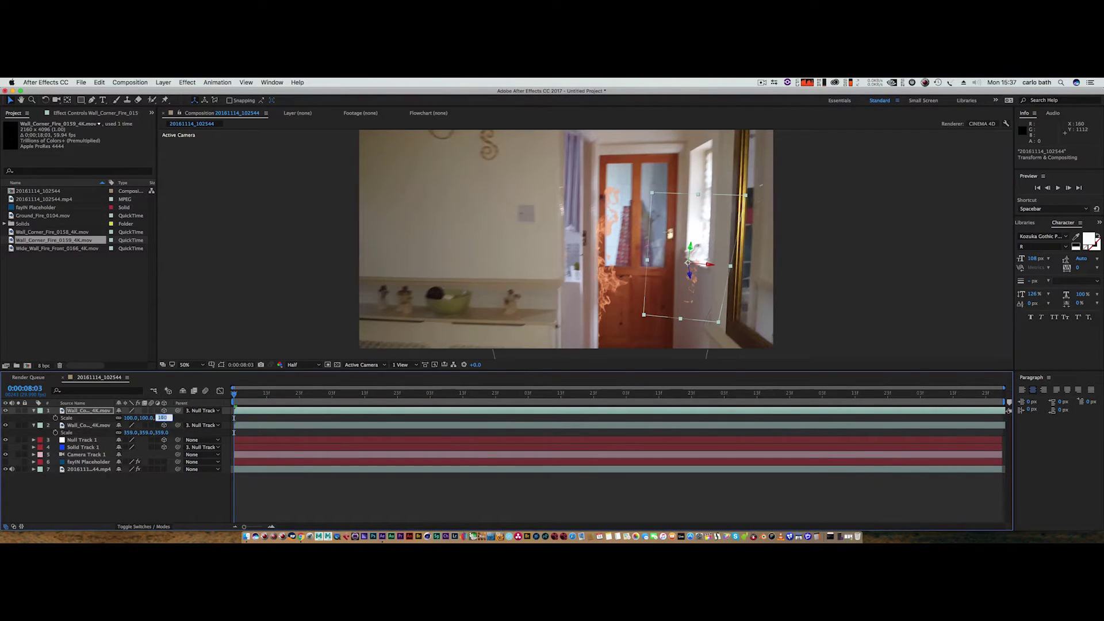
text(359)
key(Return)
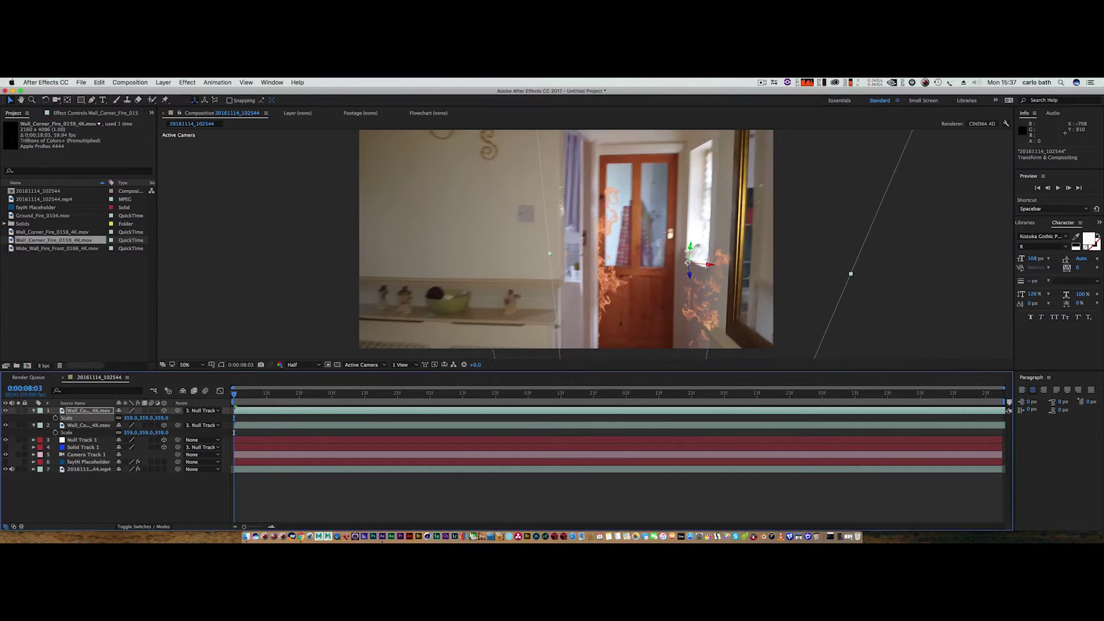
Move the second corner fire up-left onto the doorway frame, rotate it slightly, and nudge it into place
drag(726, 298, 676, 228)
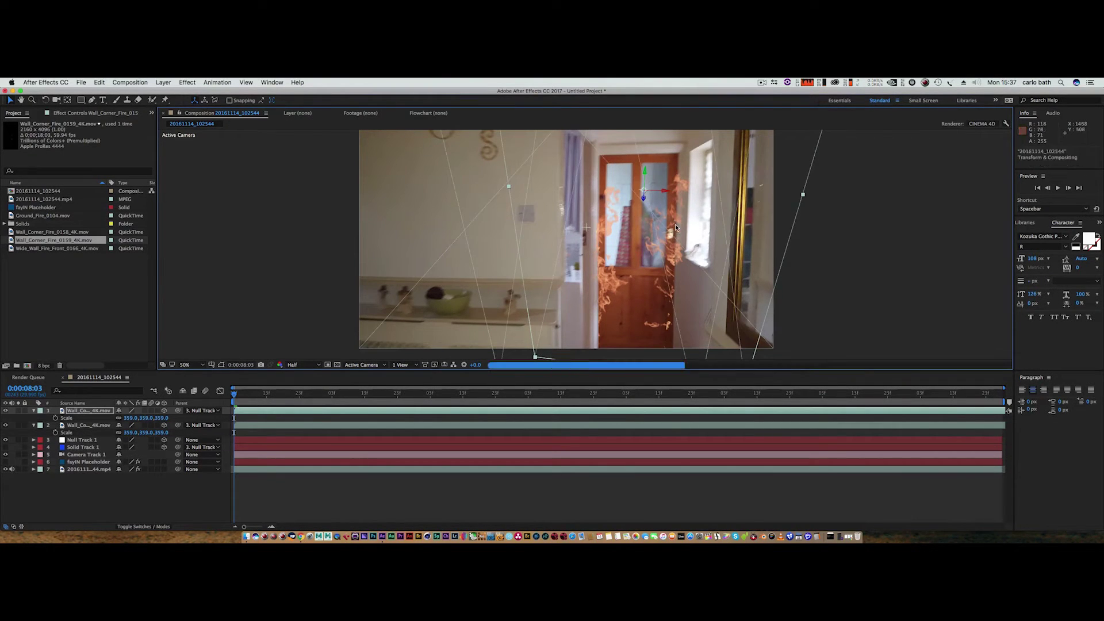
click(676, 228)
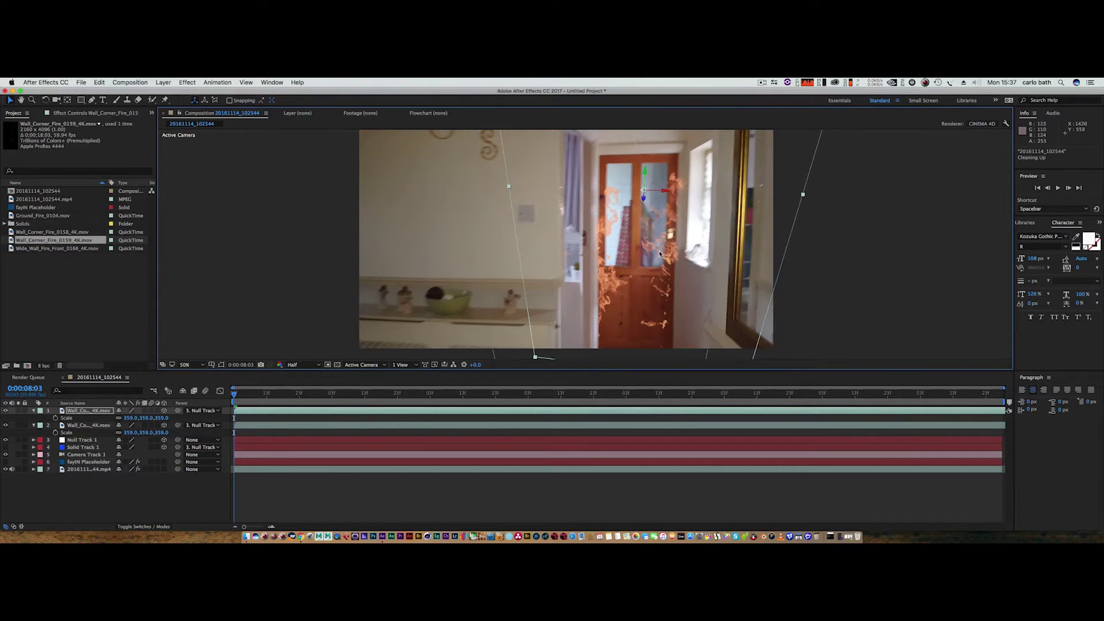
click(47, 101)
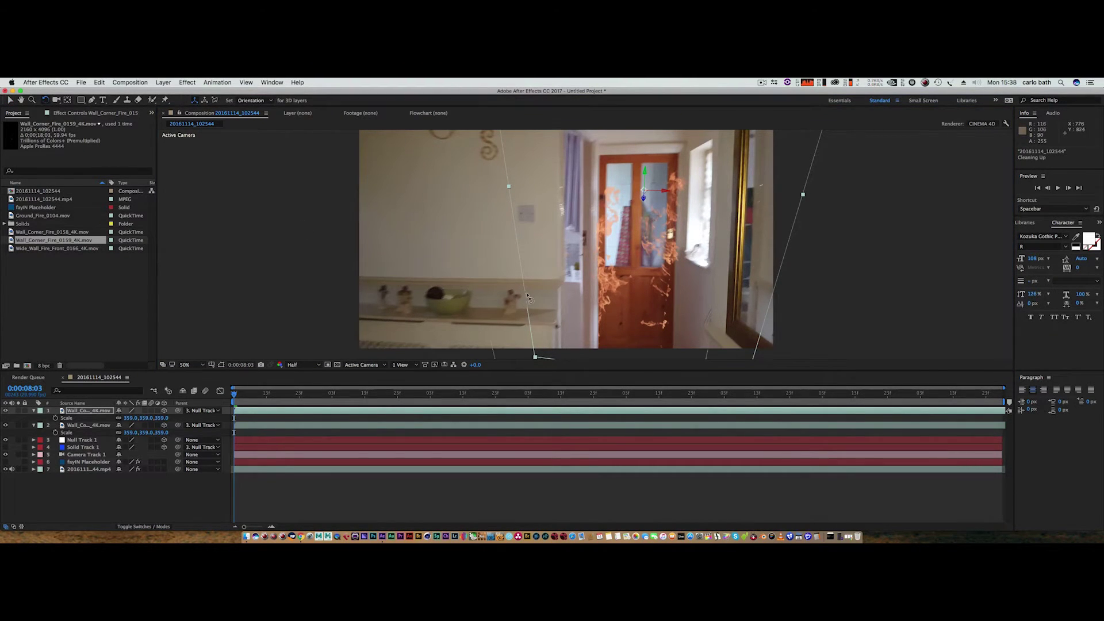
scroll(528, 298, up, 2)
scroll(528, 299, down, 4)
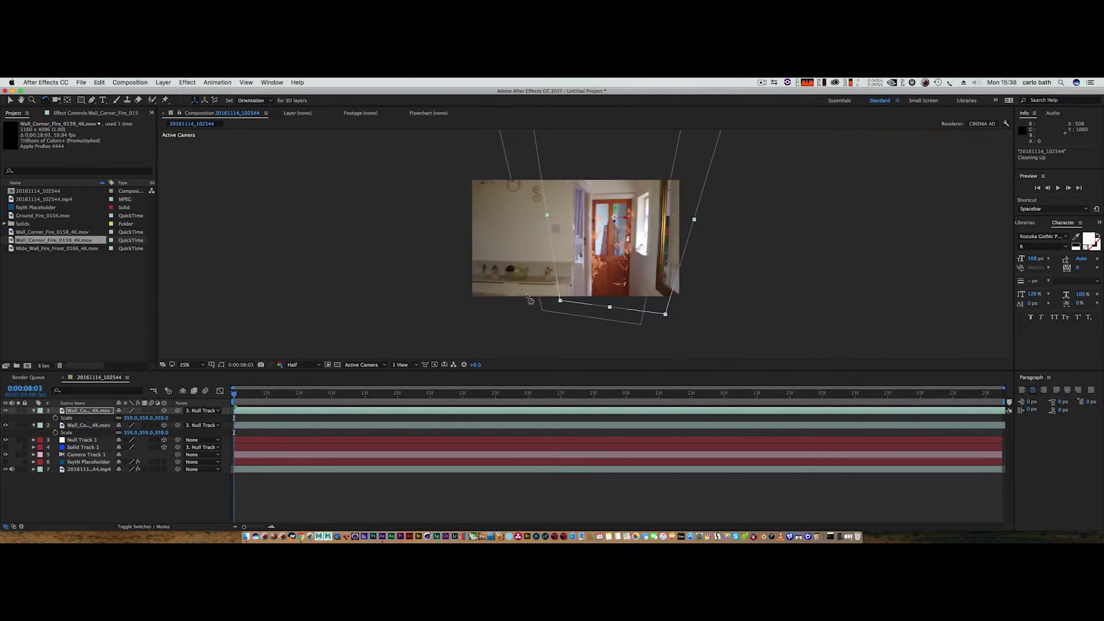
drag(559, 300, 562, 302)
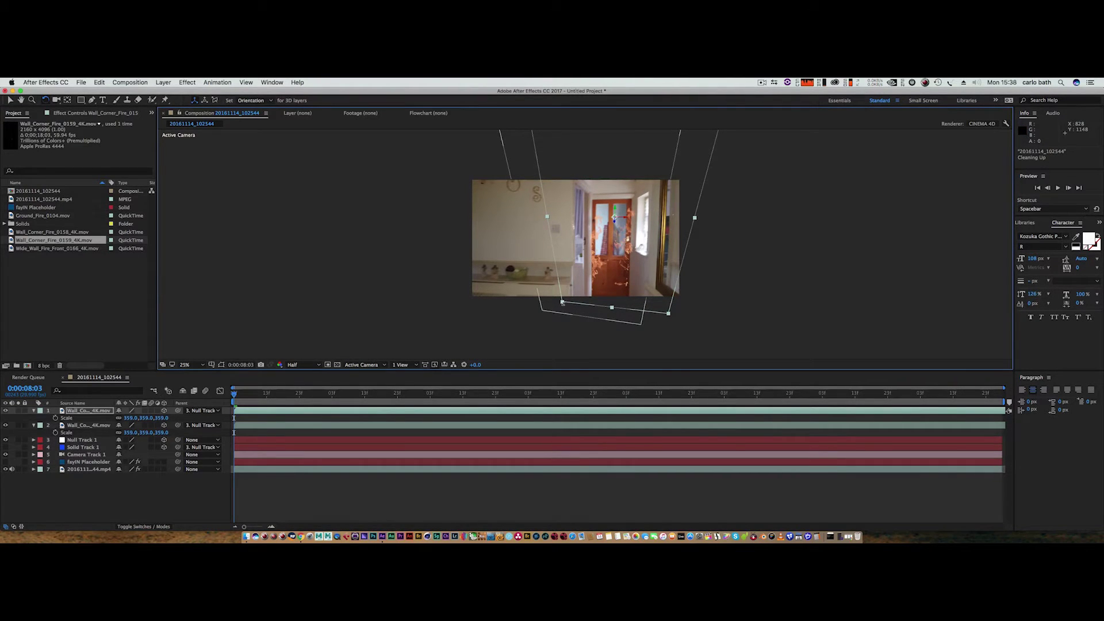
drag(563, 301, 563, 302)
click(11, 101)
drag(659, 258, 669, 244)
scroll(661, 259, up, 2)
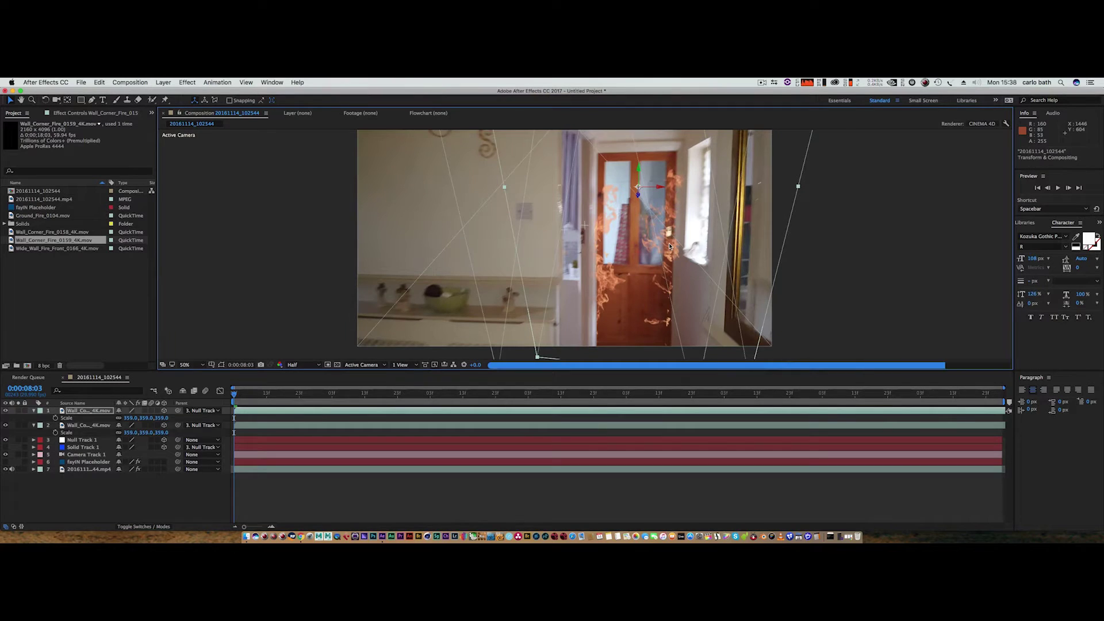
click(39, 255)
click(40, 249)
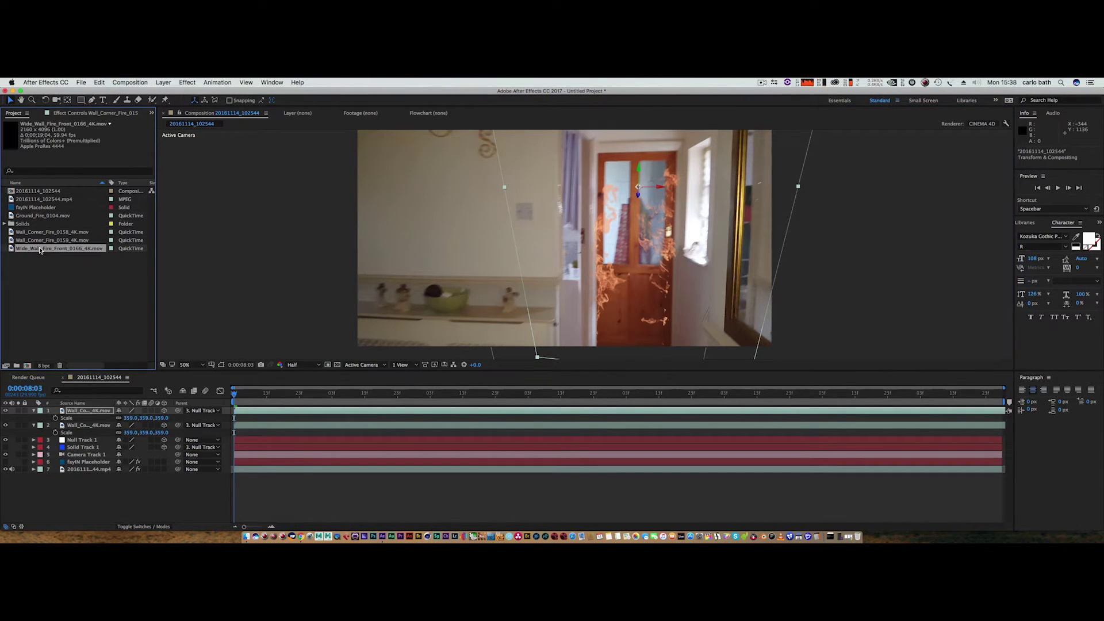
double_click(40, 249)
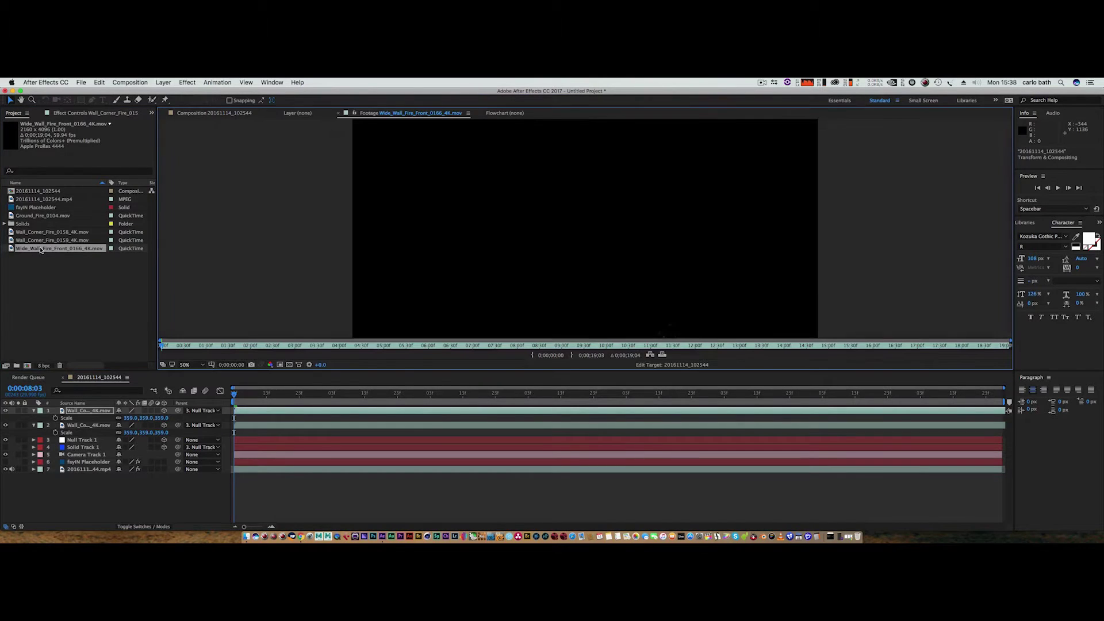
click(1058, 189)
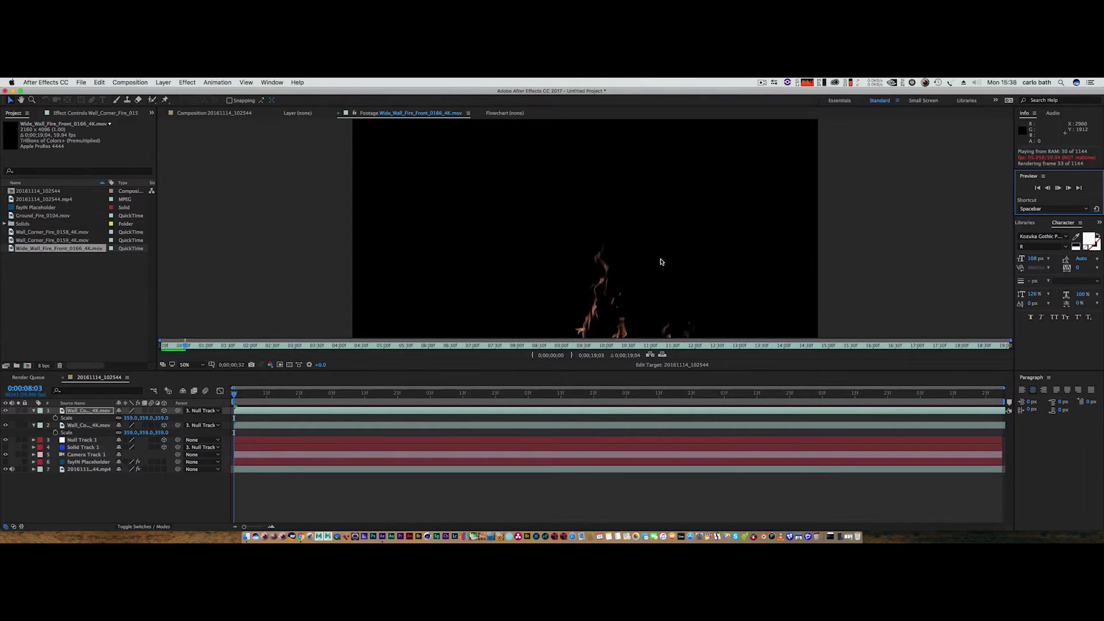
key(space)
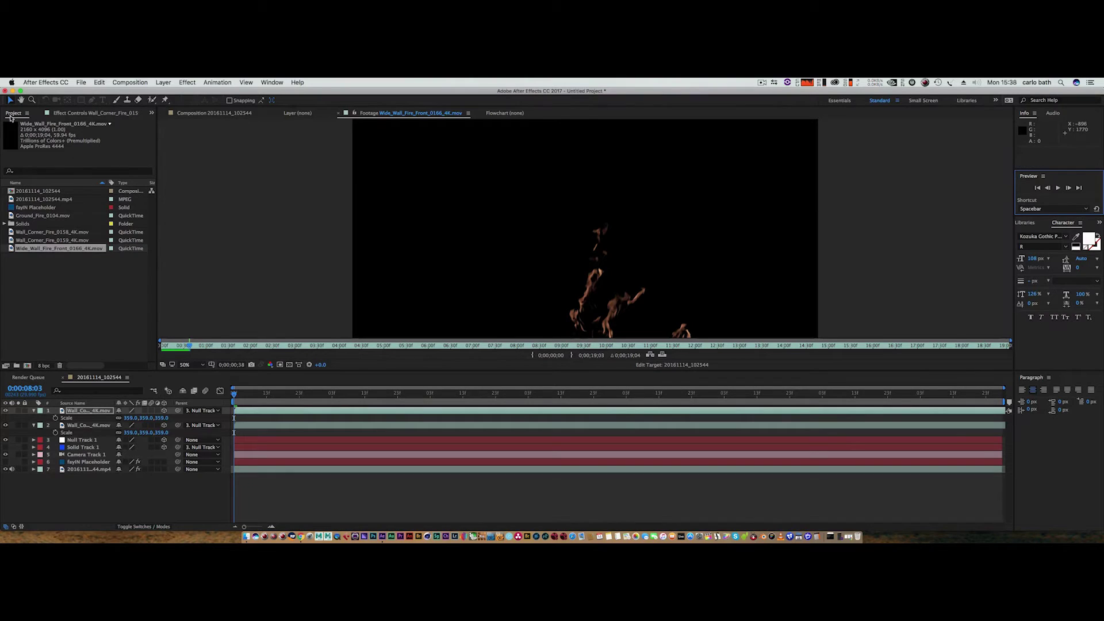
click(207, 113)
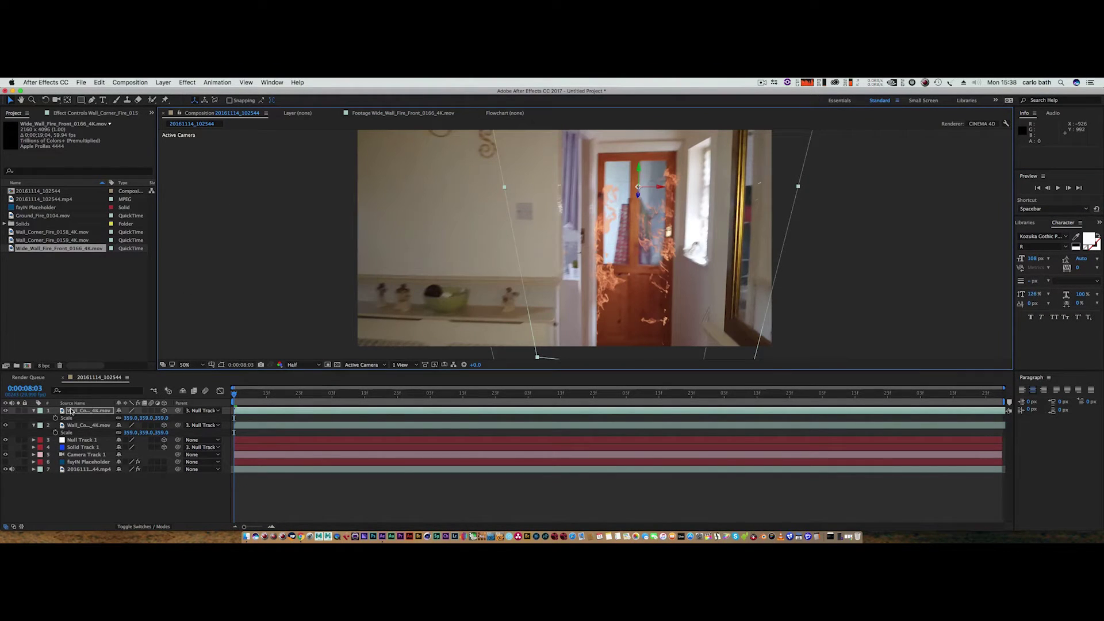
Add Wide_Wall_Fire_Front_0166_4K at 0:00:11:13 as a 3D layer parented to Null Track 1
drag(73, 411, 566, 339)
drag(631, 322, 86, 422)
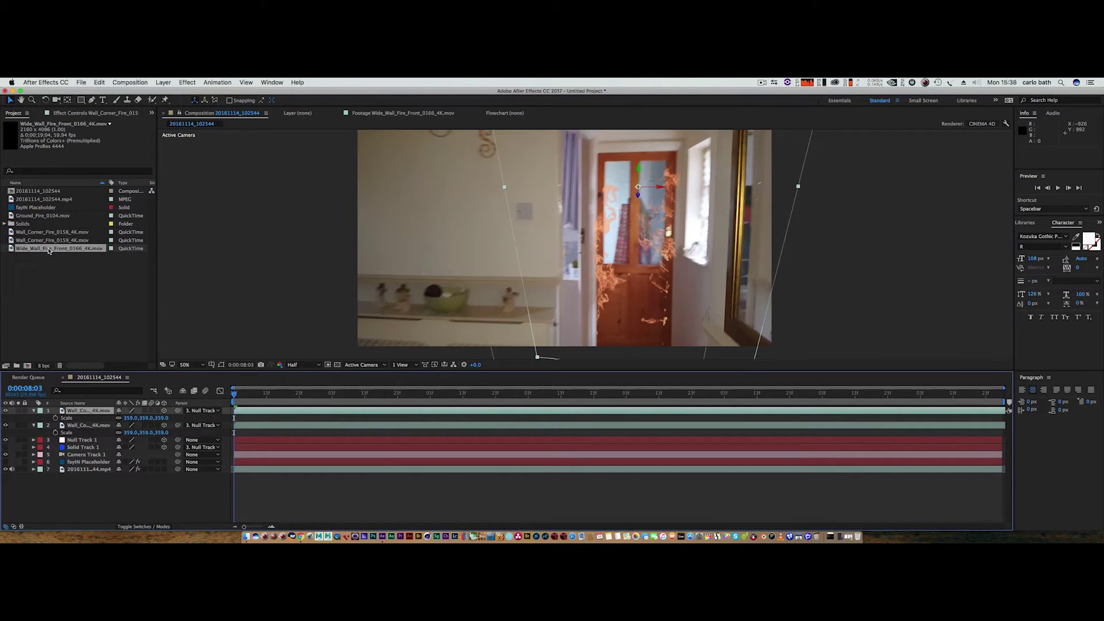
drag(49, 250, 633, 311)
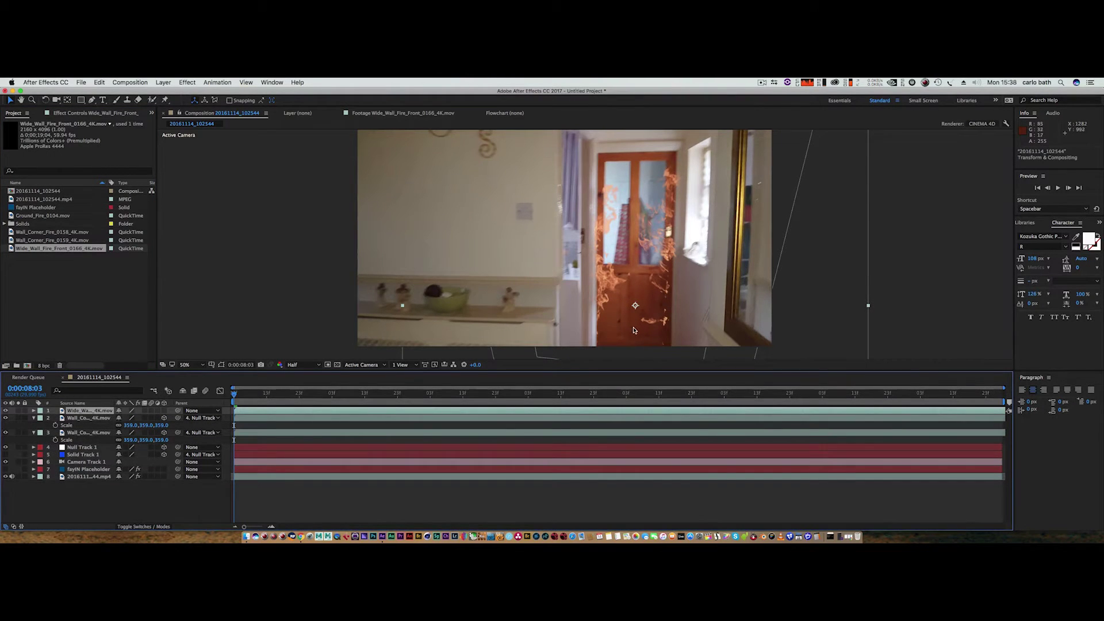
click(561, 396)
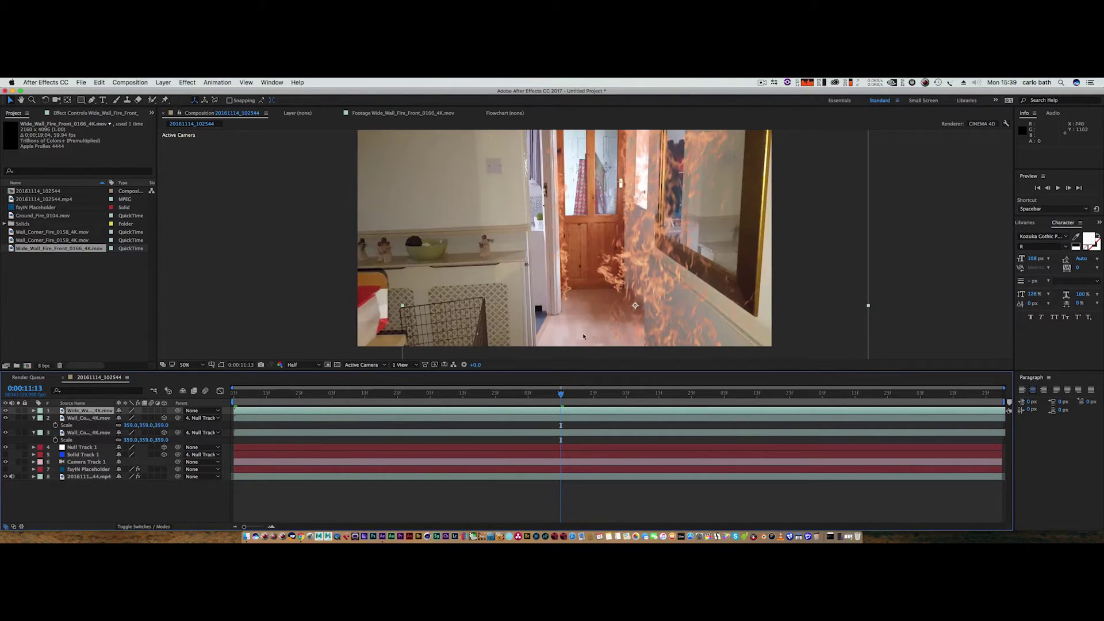
click(164, 409)
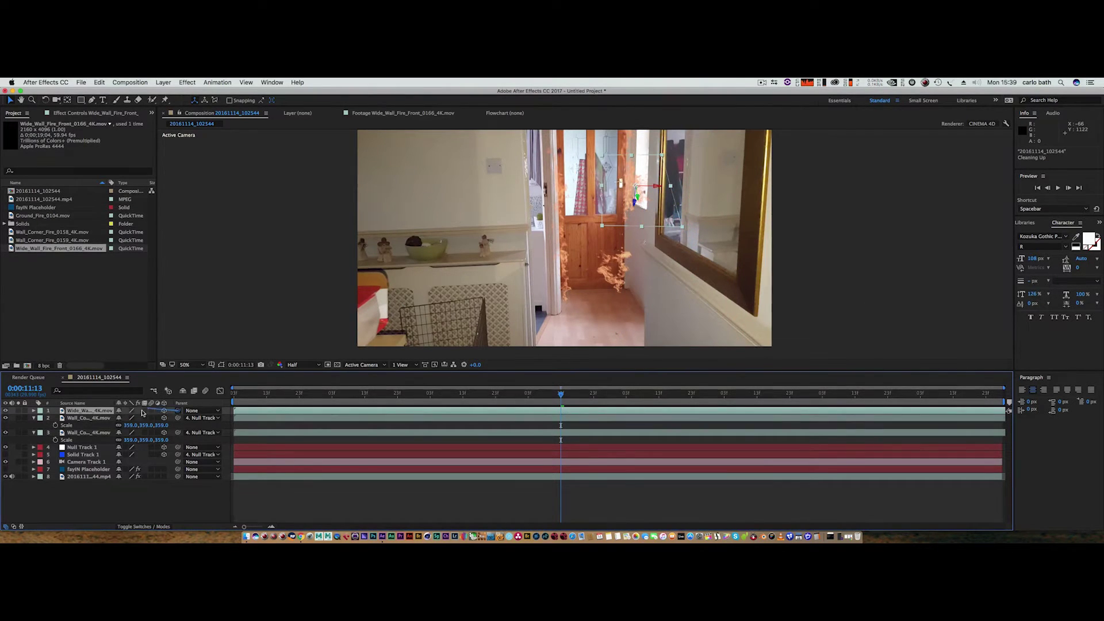
drag(142, 412, 89, 447)
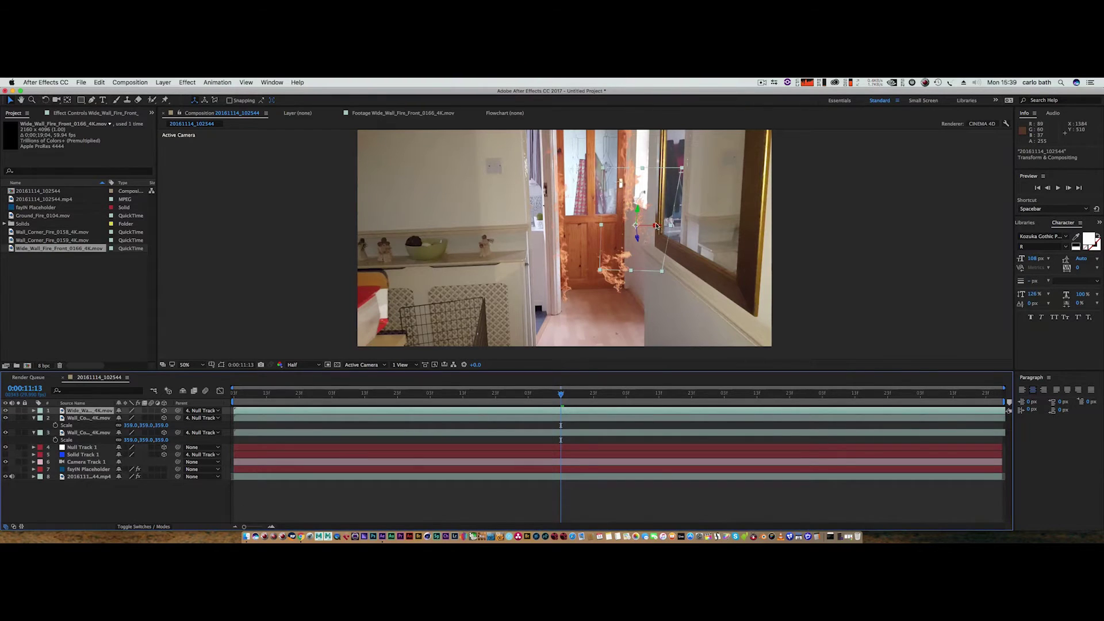
Slide the wall fire left along X and set its Scale to 188
drag(657, 228, 627, 232)
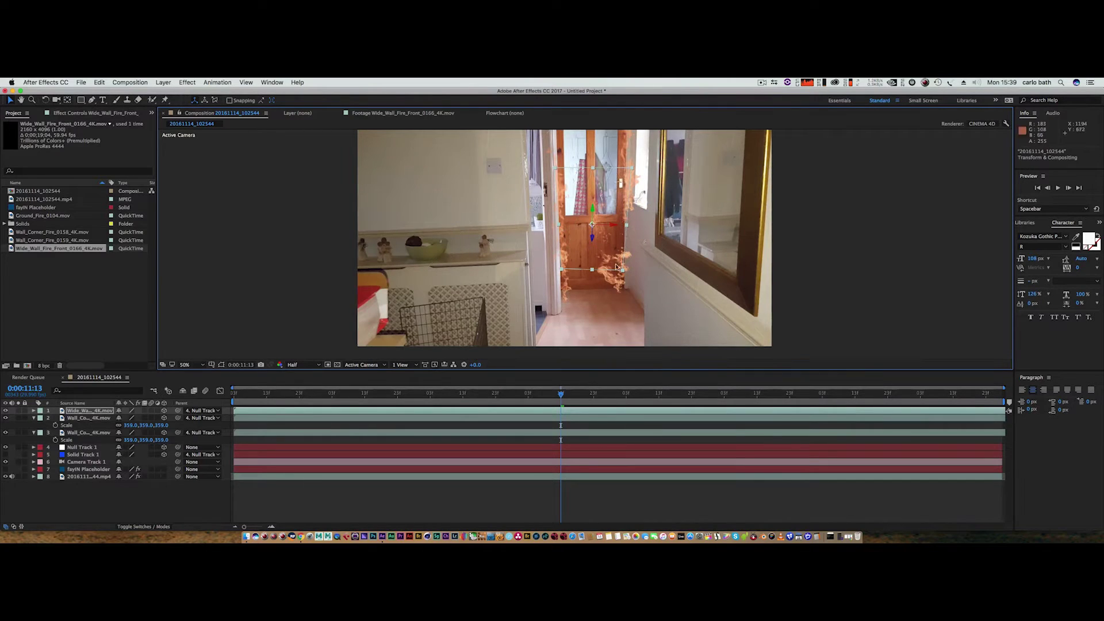
click(162, 418)
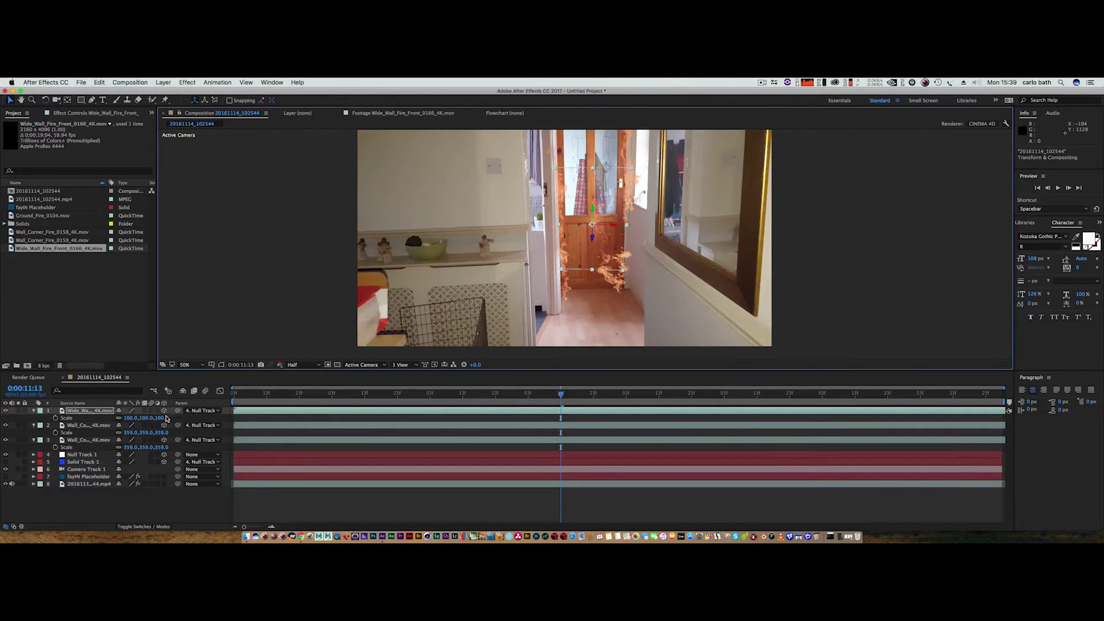
text(178)
key(Return)
drag(189, 412, 193, 413)
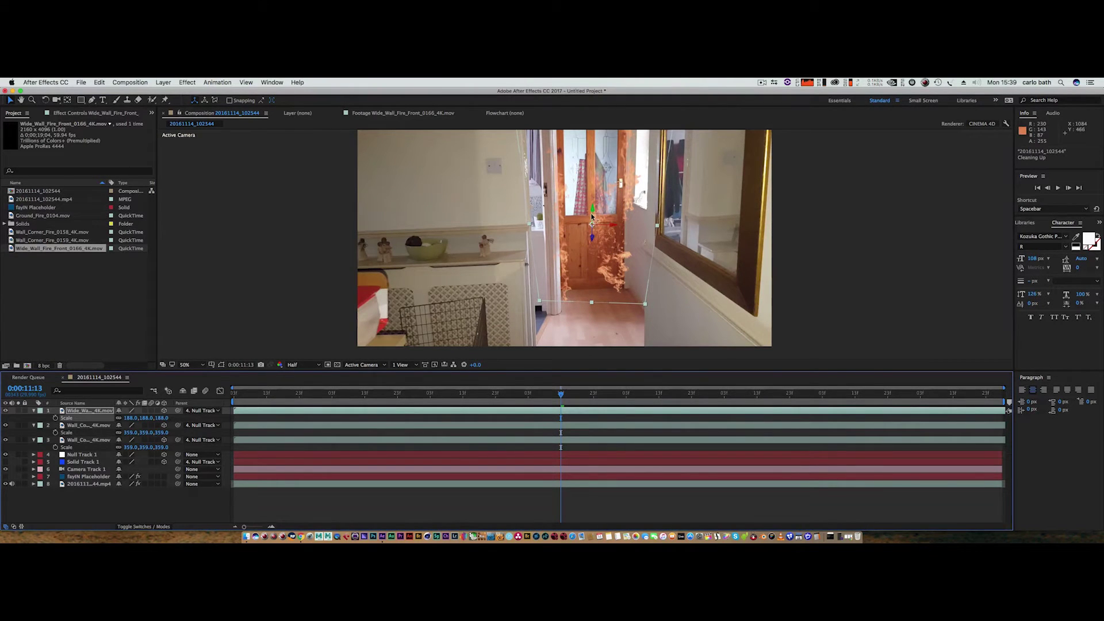
Lower the wall fire along Y and nudge it left so the flames fill the doorway
drag(592, 214, 592, 242)
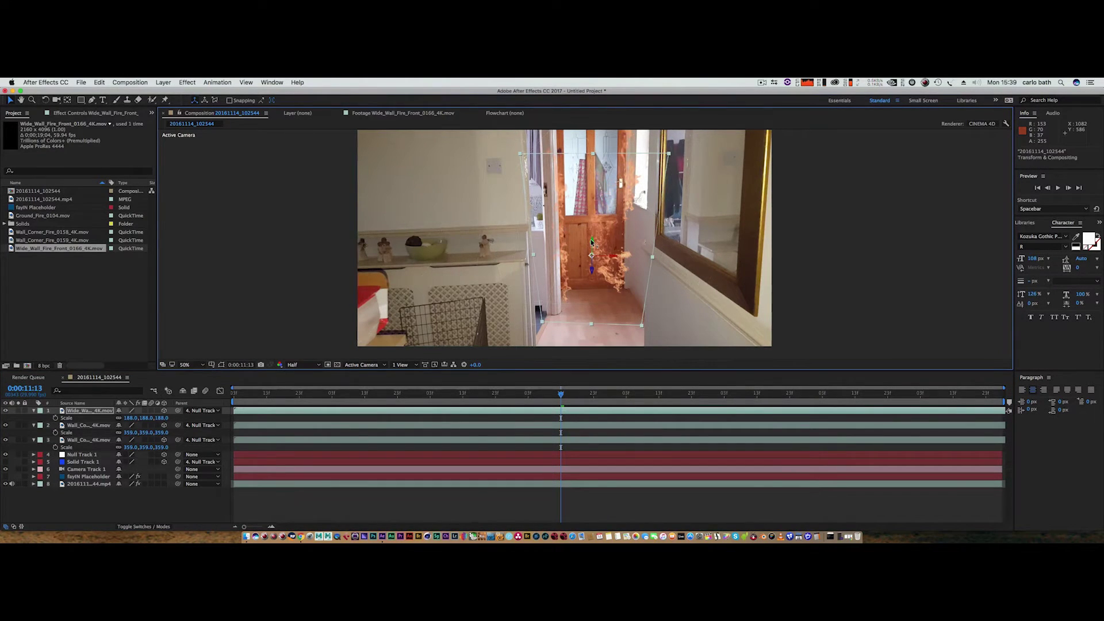
drag(592, 241, 592, 245)
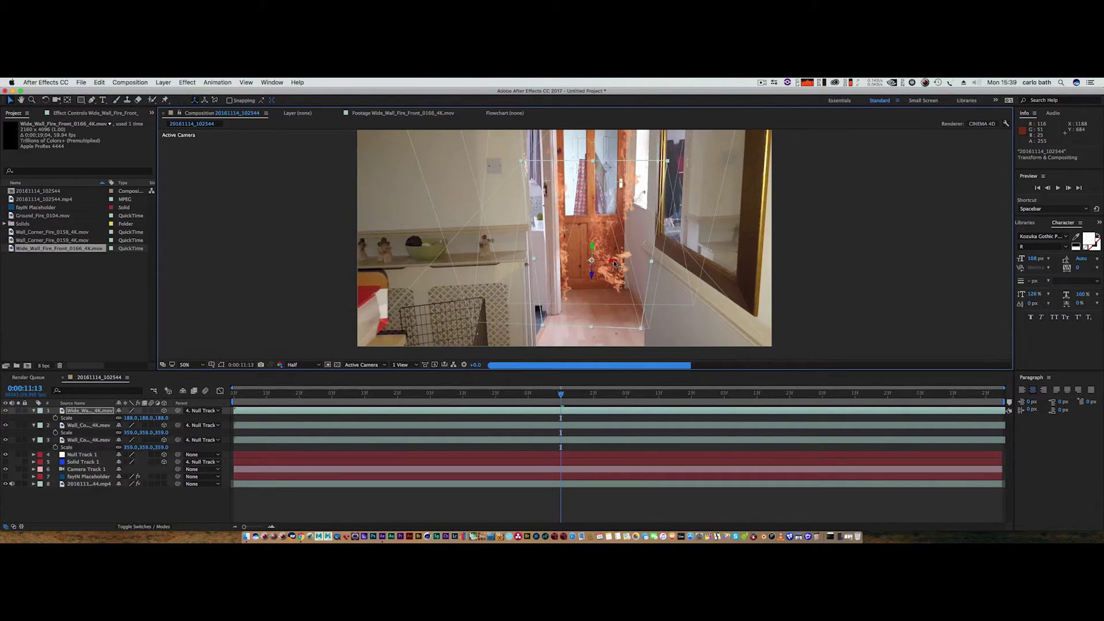
drag(613, 264, 609, 265)
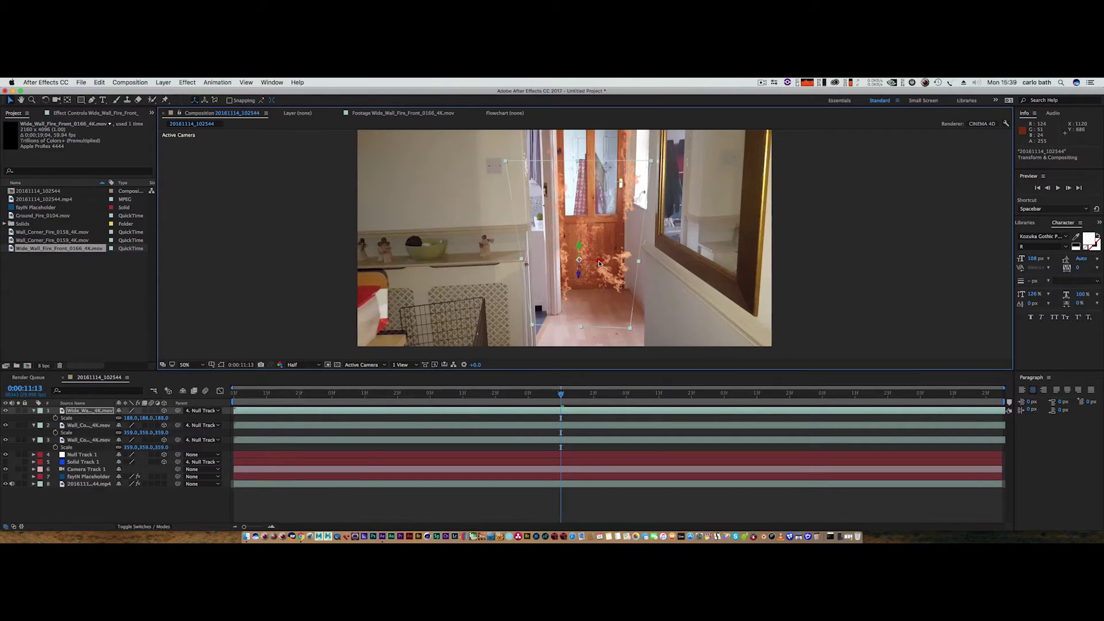
key(F2)
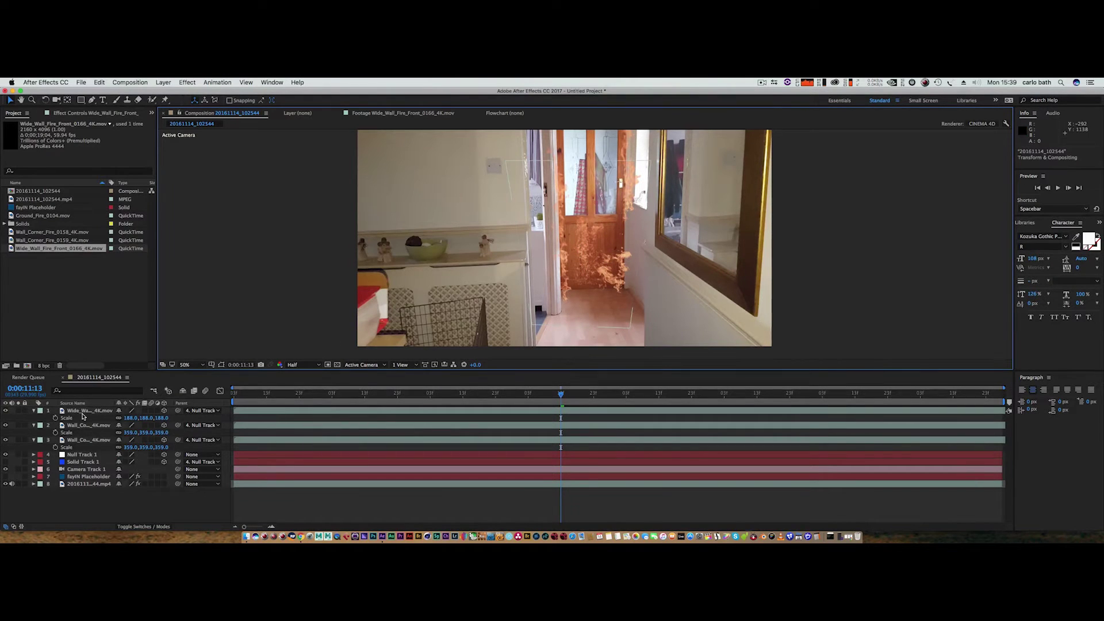
click(86, 412)
drag(602, 264, 597, 264)
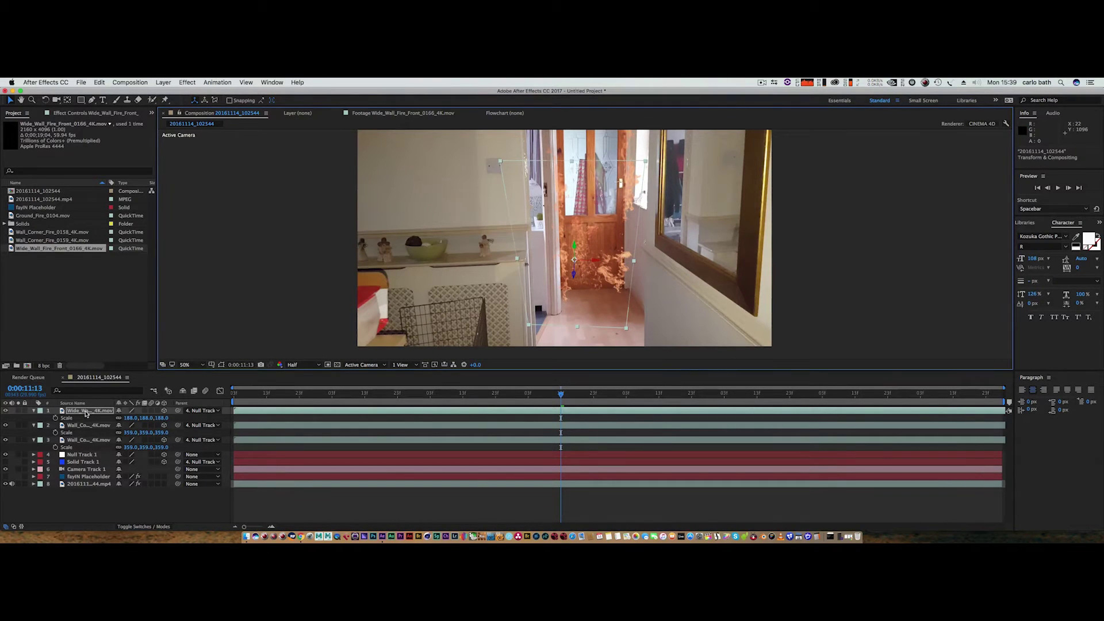
click(85, 413)
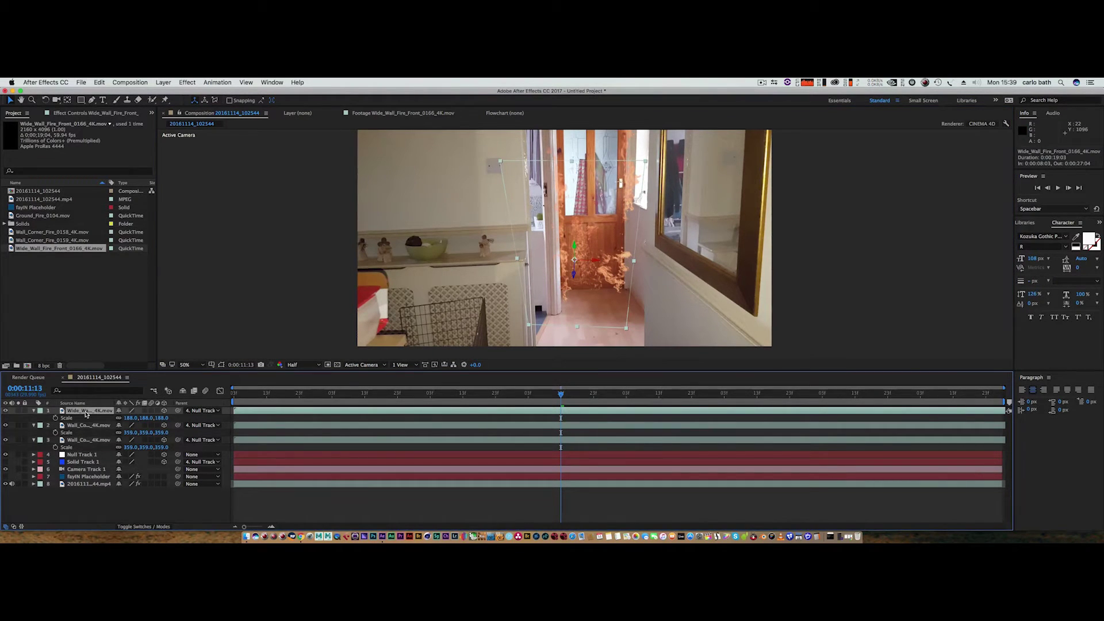
Duplicate the wall fire layer and slide the copy to the right
key(super+d)
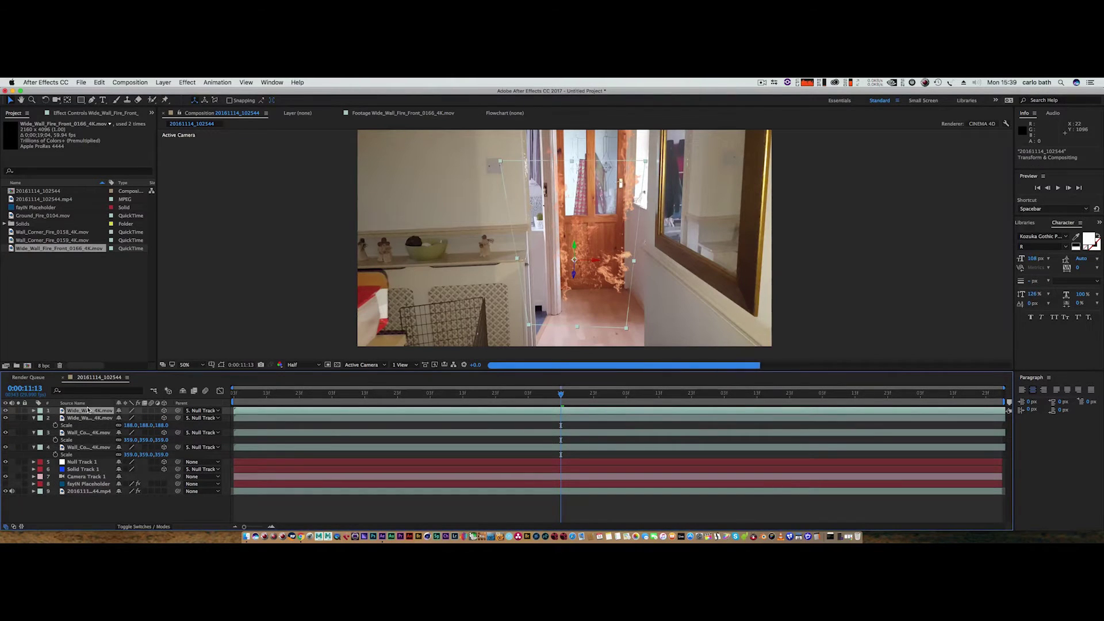
click(597, 263)
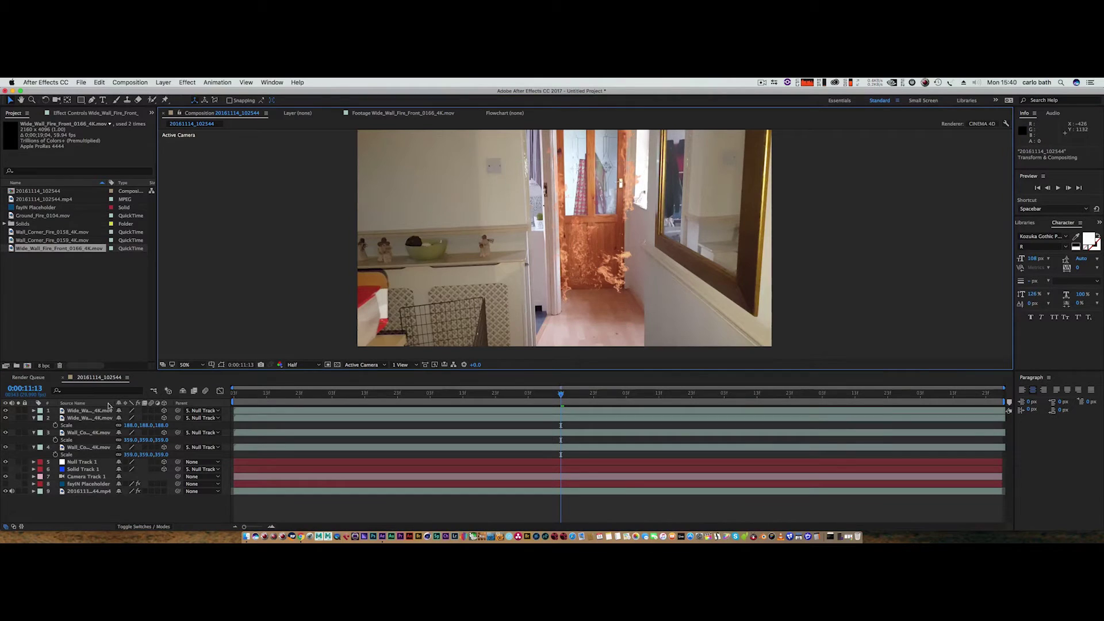
click(578, 268)
drag(578, 267, 619, 262)
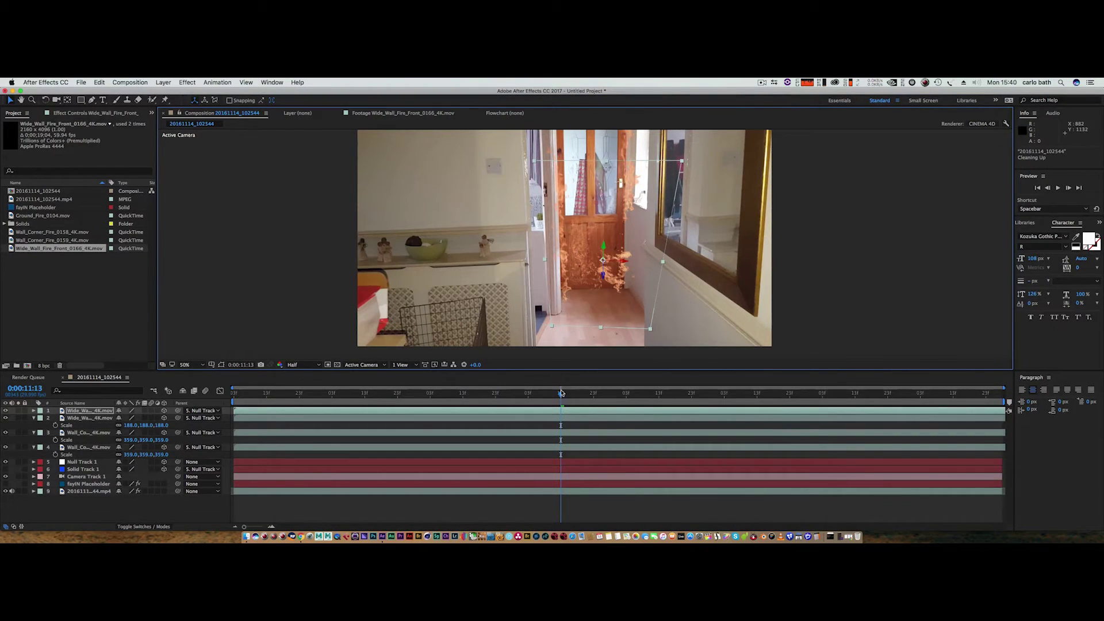
Scrub back toward the shot's start and play a preview
drag(561, 396, 502, 396)
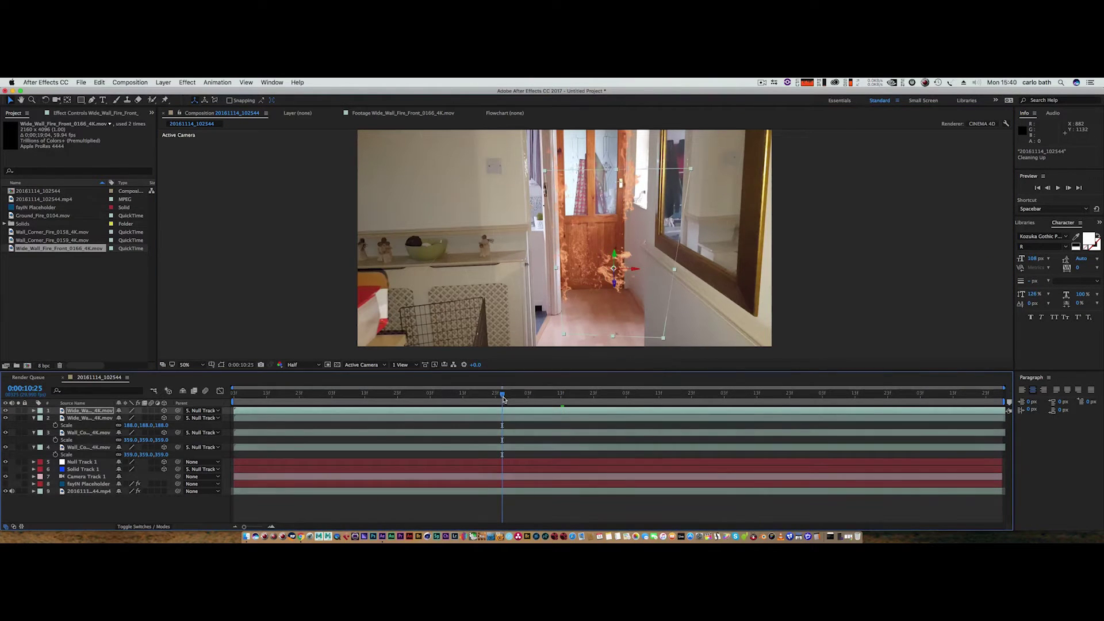
drag(503, 399, 253, 397)
key(space)
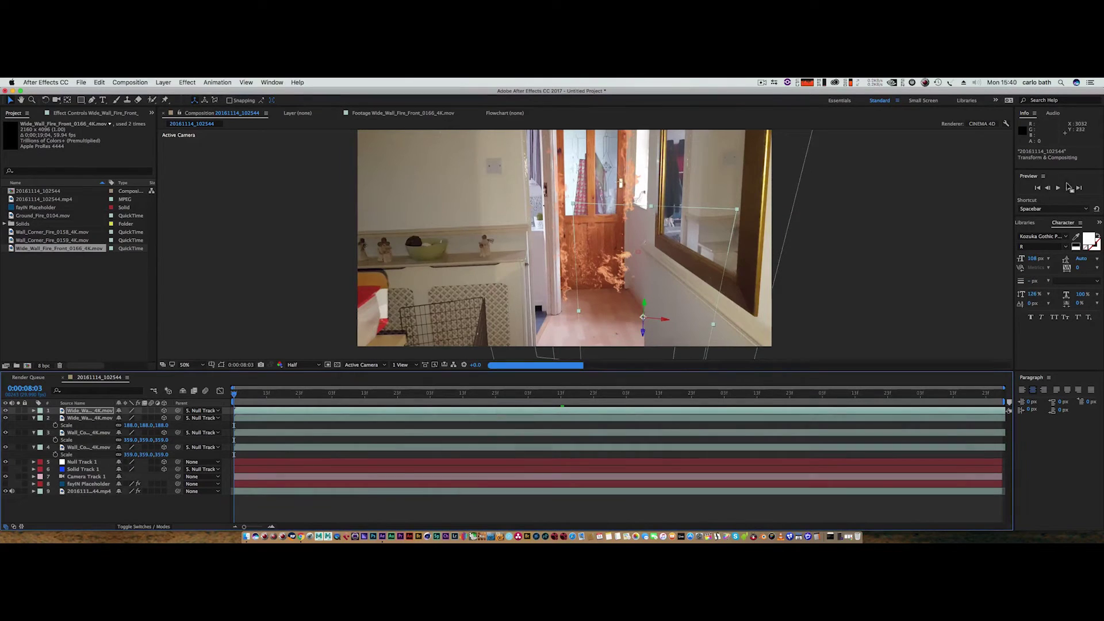
RAM-preview the hallway composite to check flames on both sides of the doorway
click(1059, 189)
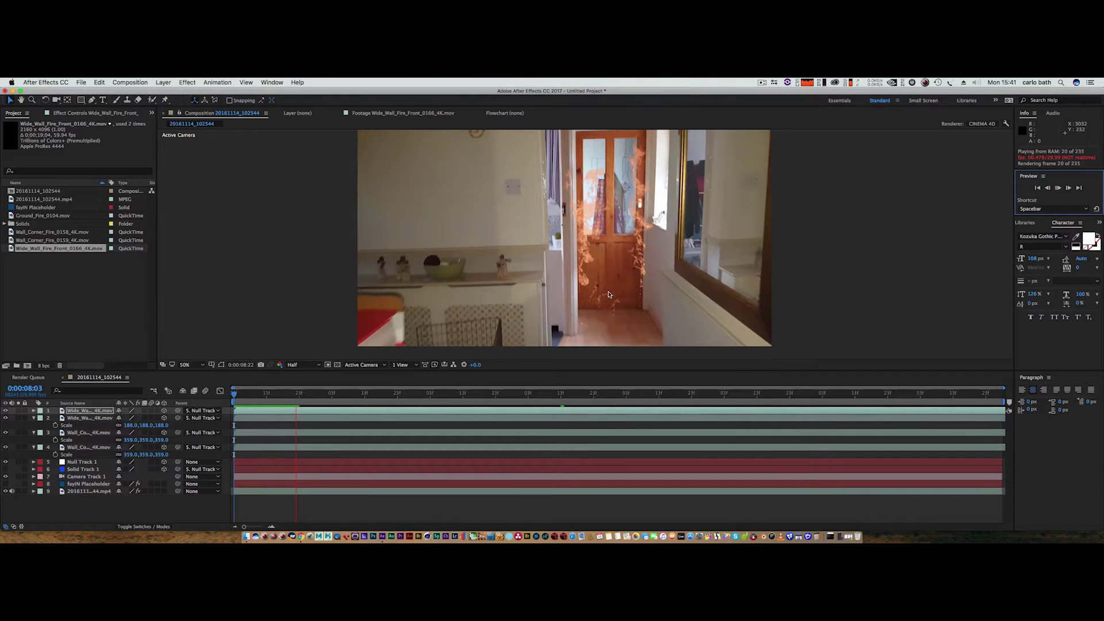
Trim the first fire layer's in point to start later and push it back in depth
click(1056, 188)
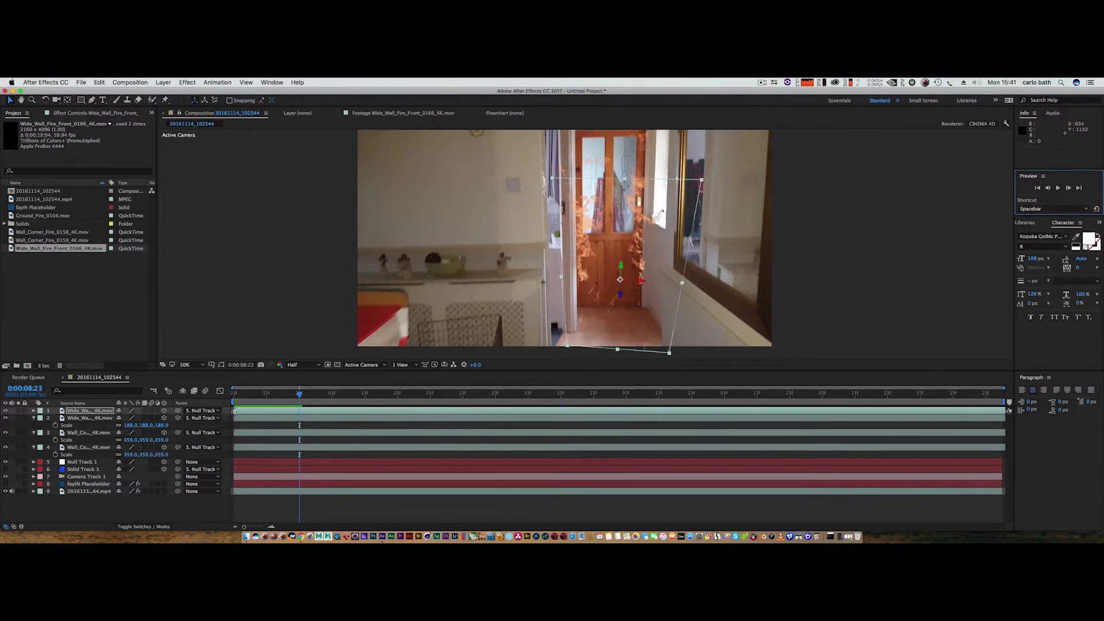
drag(234, 411, 258, 418)
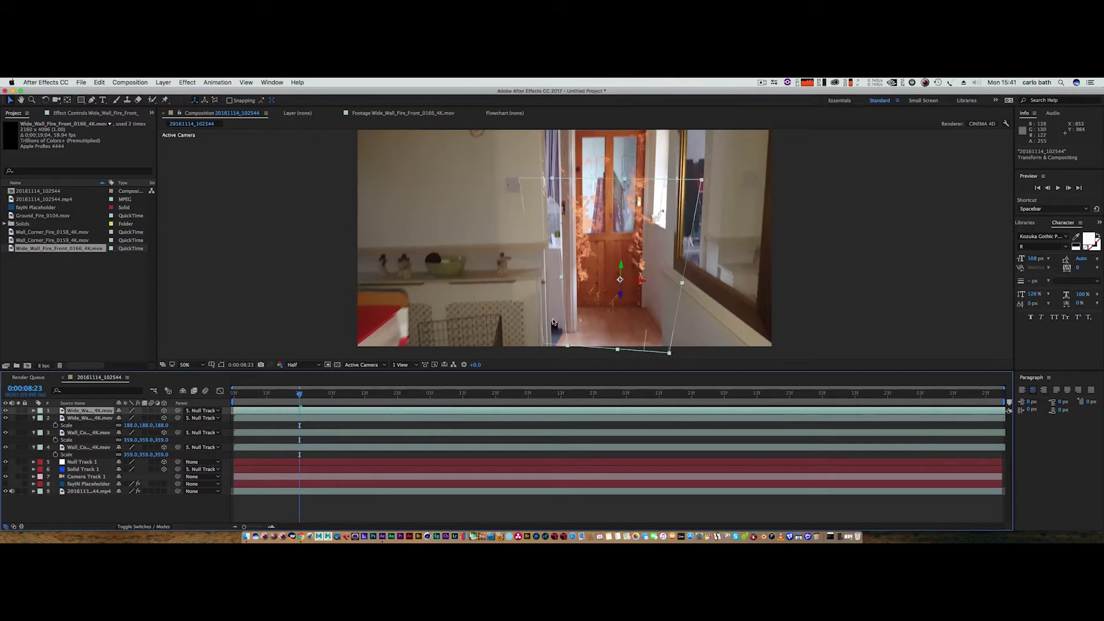
click(93, 412)
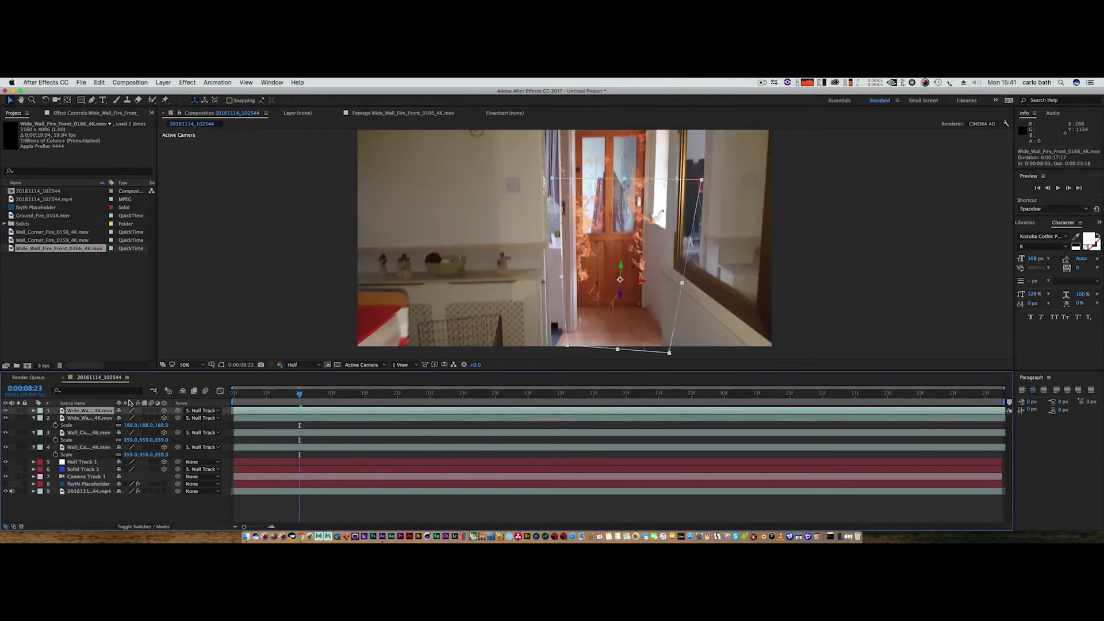
drag(623, 283, 619, 289)
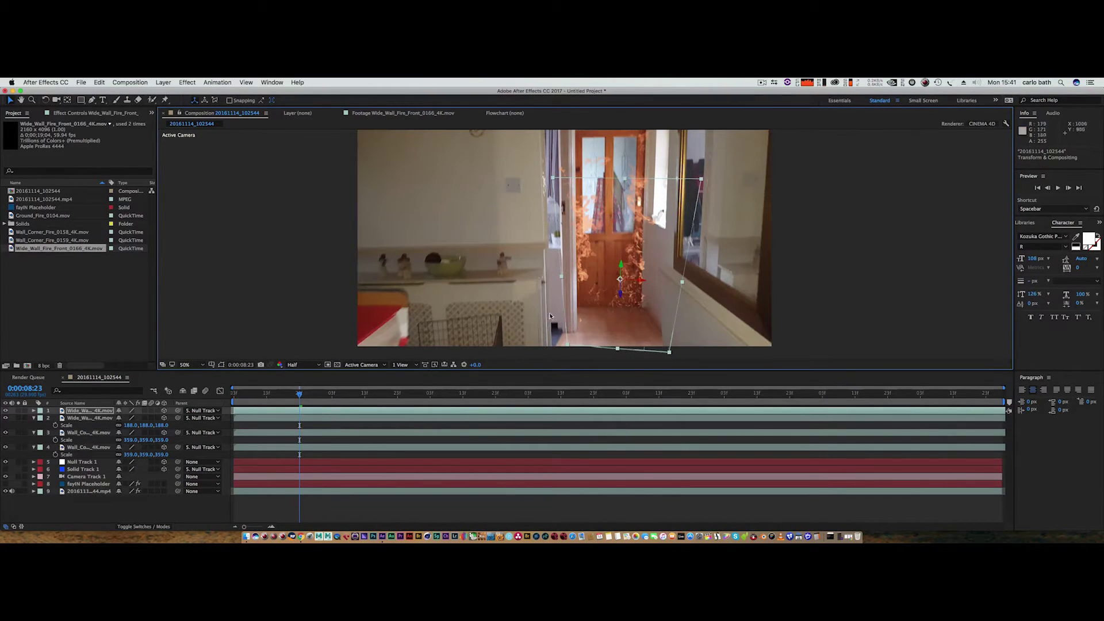
Move the second fire copy in depth, shift it right, and lower it along the doorway's right frame
click(90, 418)
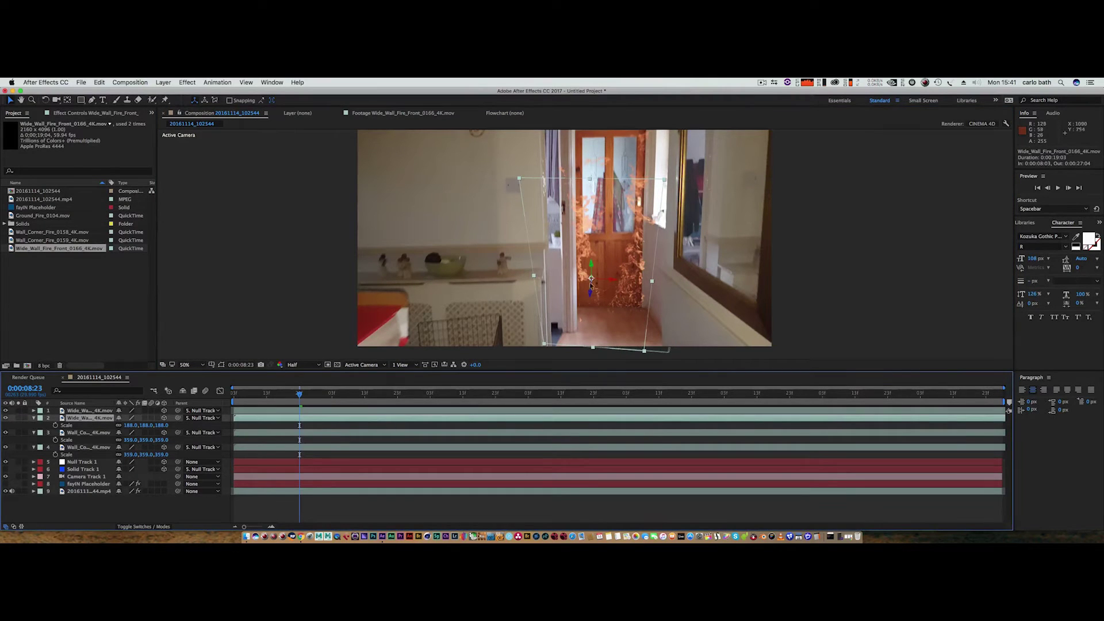
drag(589, 296, 591, 290)
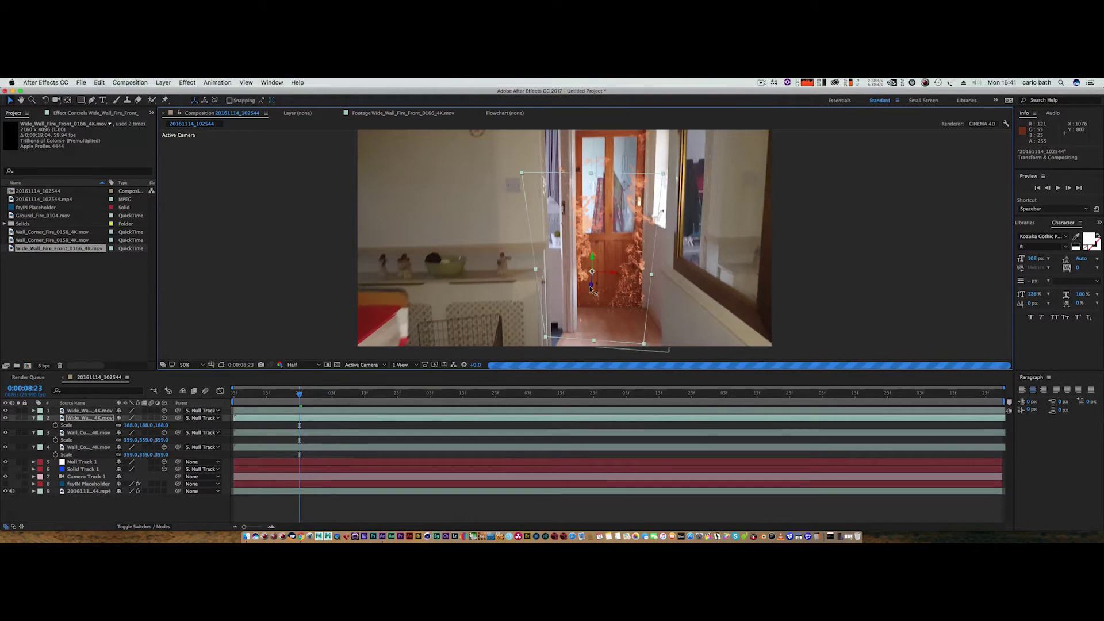
drag(592, 289, 596, 276)
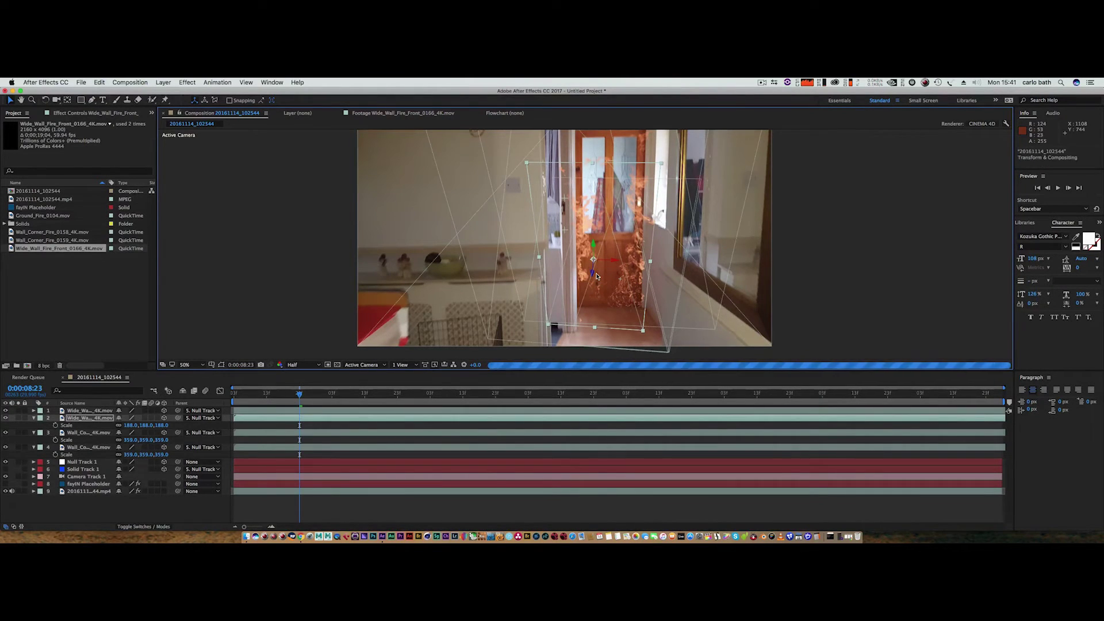
key(super+shift+a)
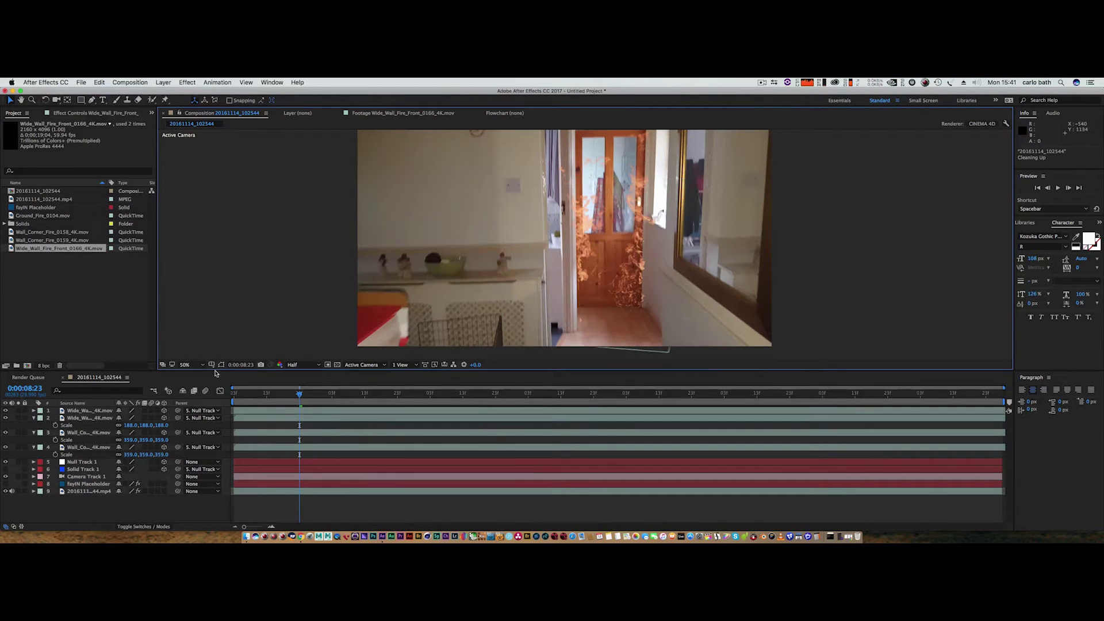
click(87, 418)
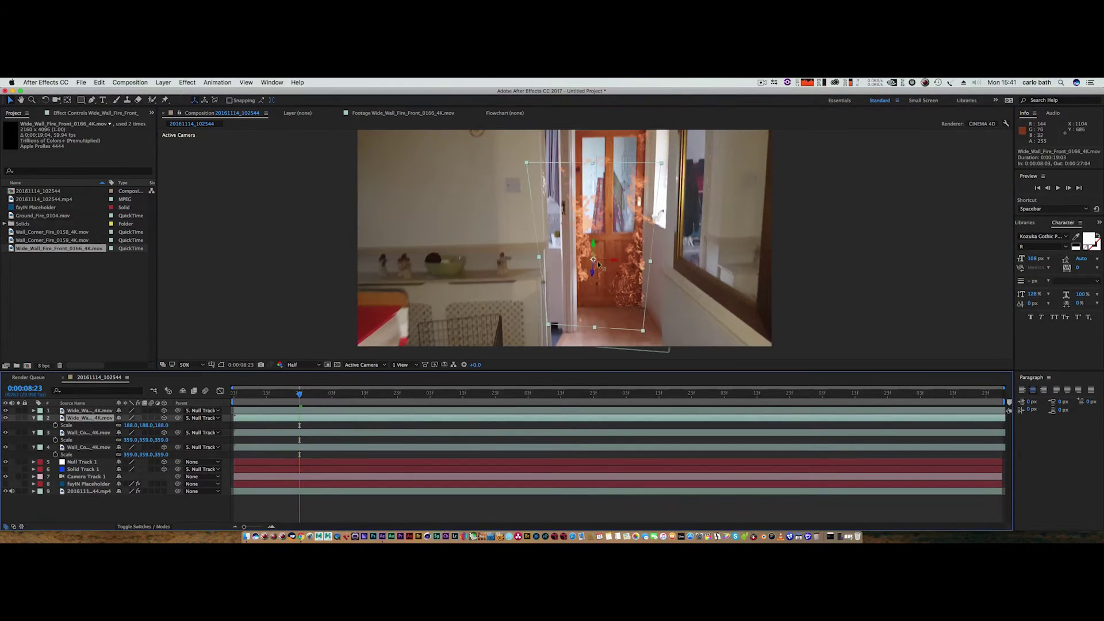
drag(616, 263, 630, 263)
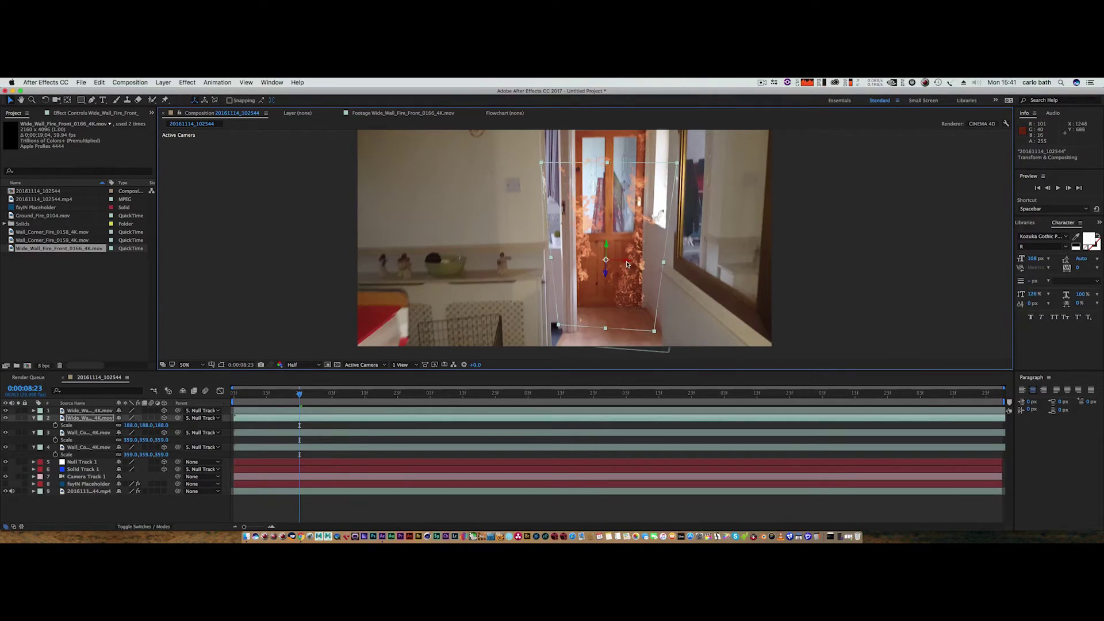
key(super+shift+a)
click(608, 256)
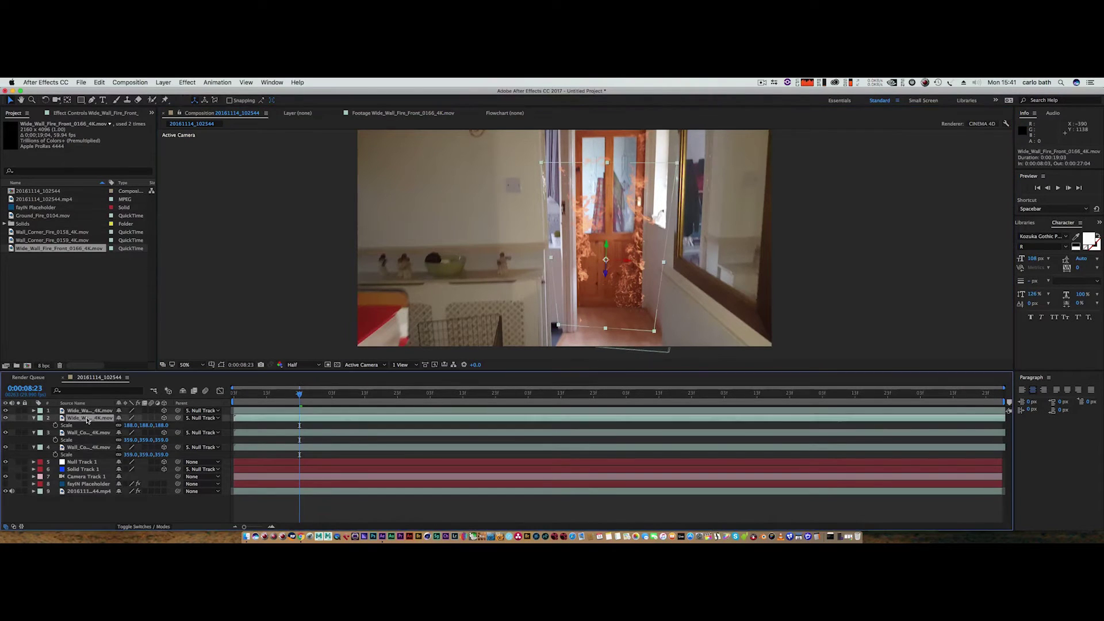
drag(608, 255, 585, 250)
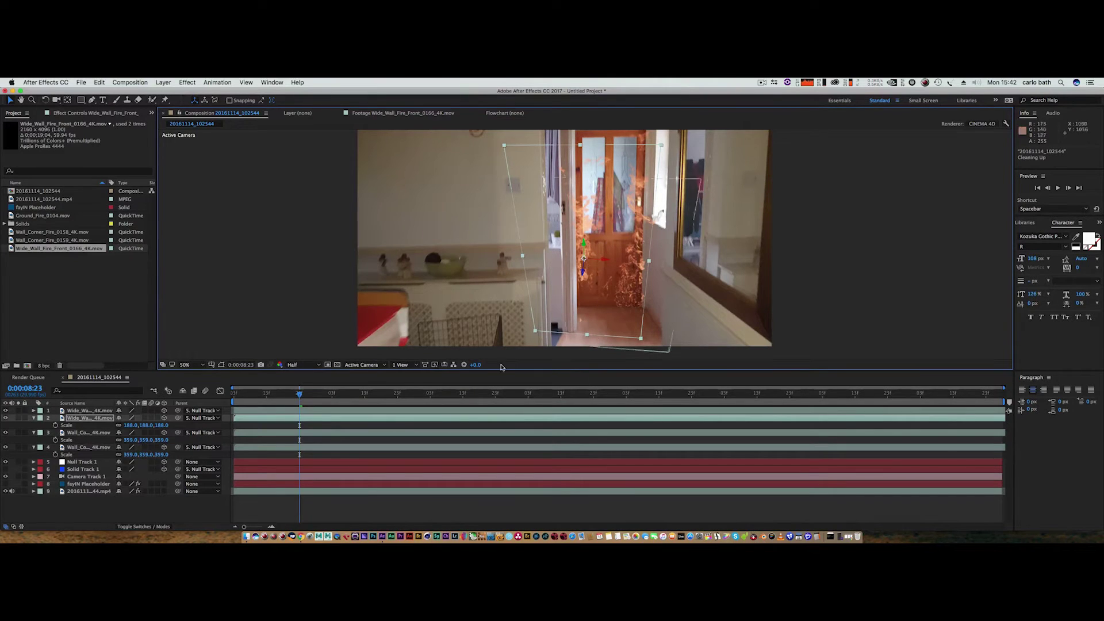
drag(300, 395, 234, 395)
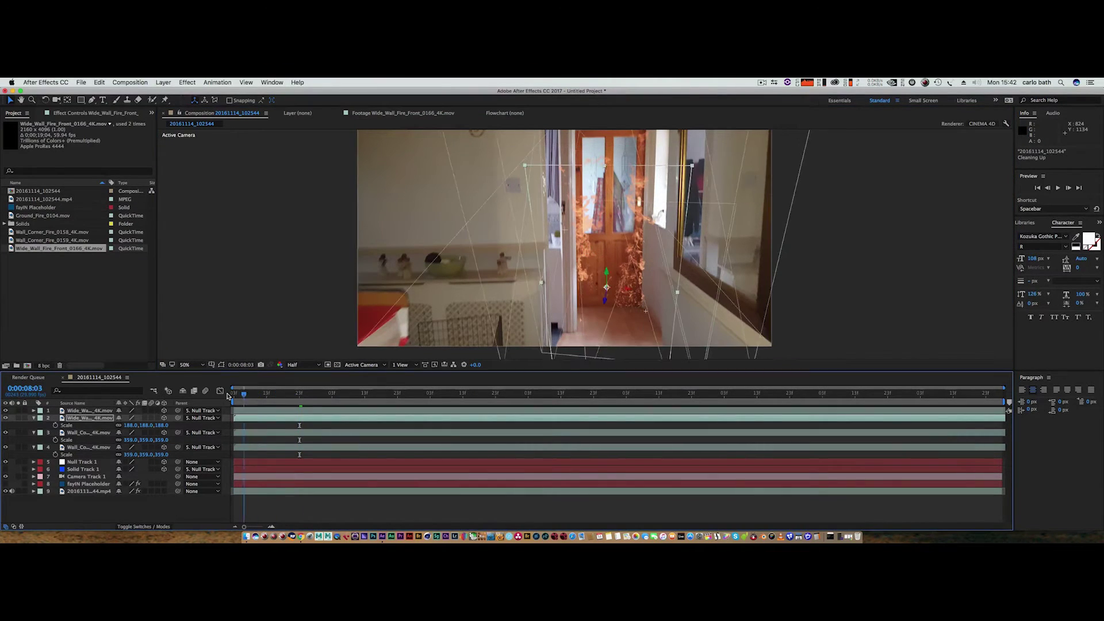
click(1058, 190)
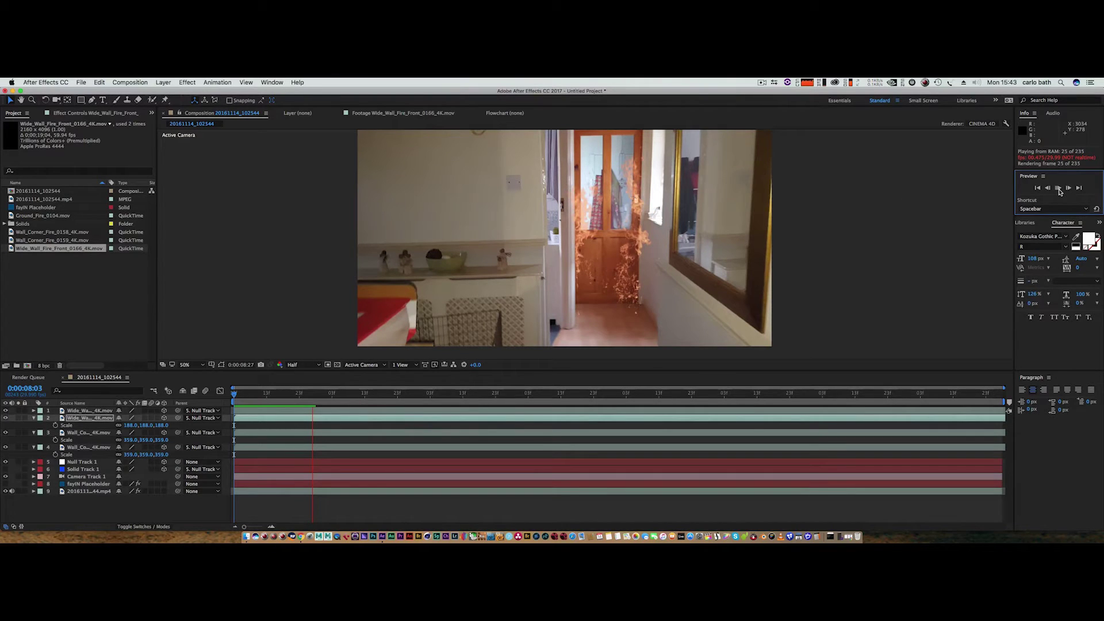
key(space)
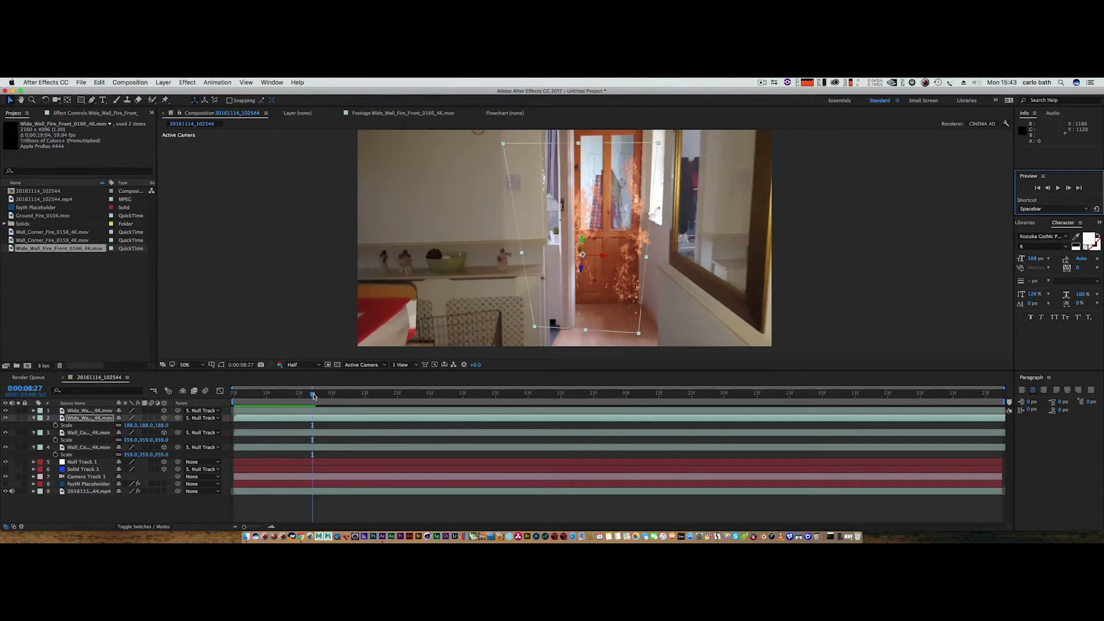
Import the tut_20_shot_02 PNG sequence from Desktop > Monster and drag it into the composition
drag(313, 395, 289, 397)
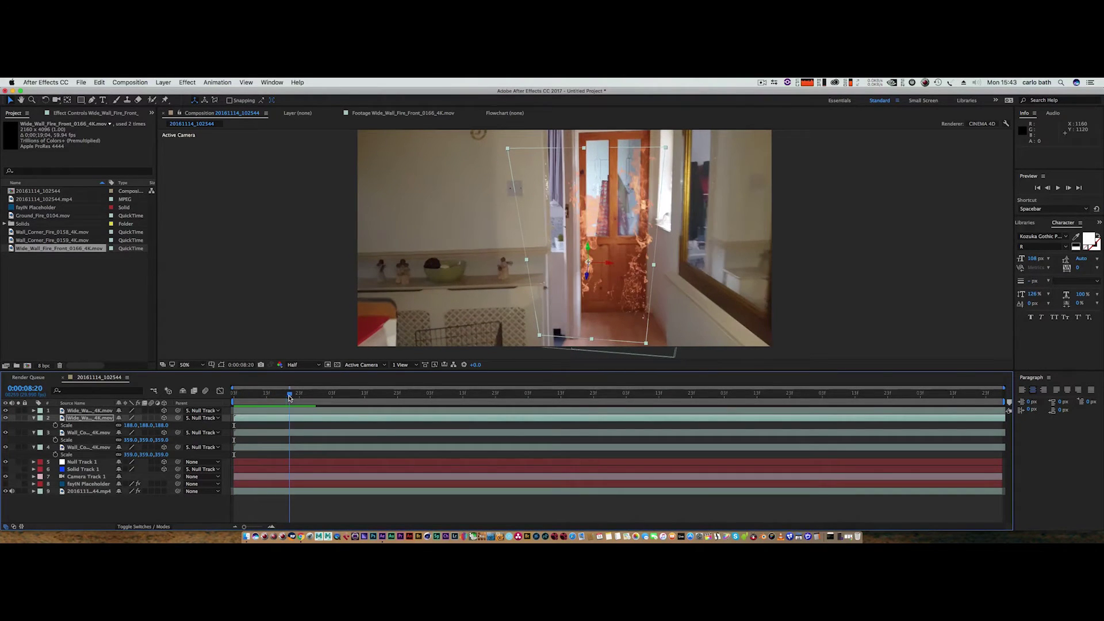
click(81, 82)
mouse_move(160, 201)
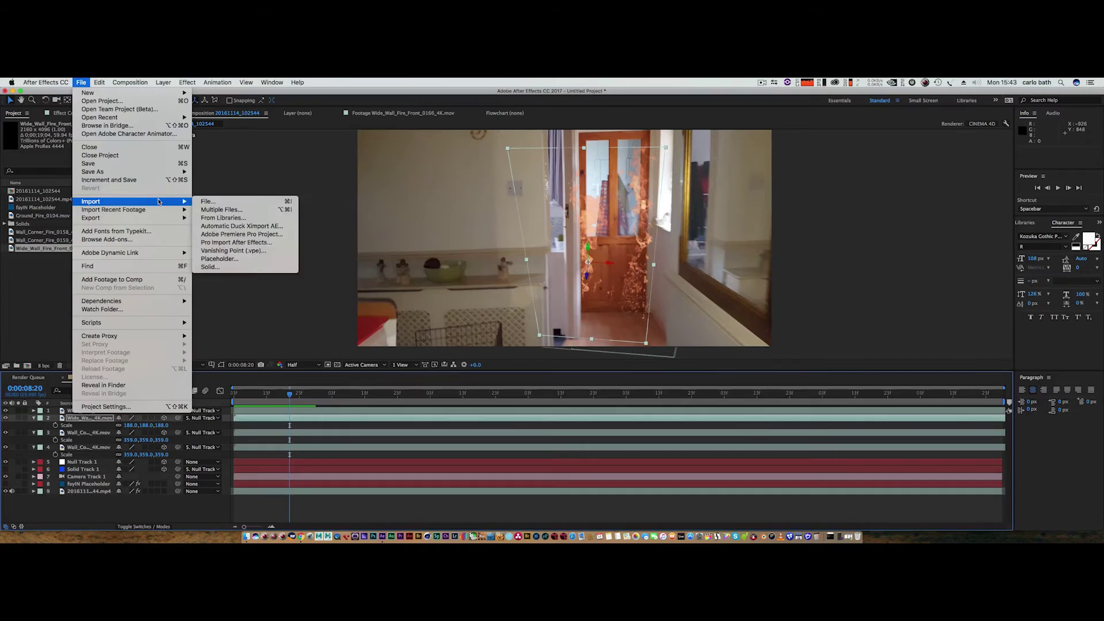
click(209, 201)
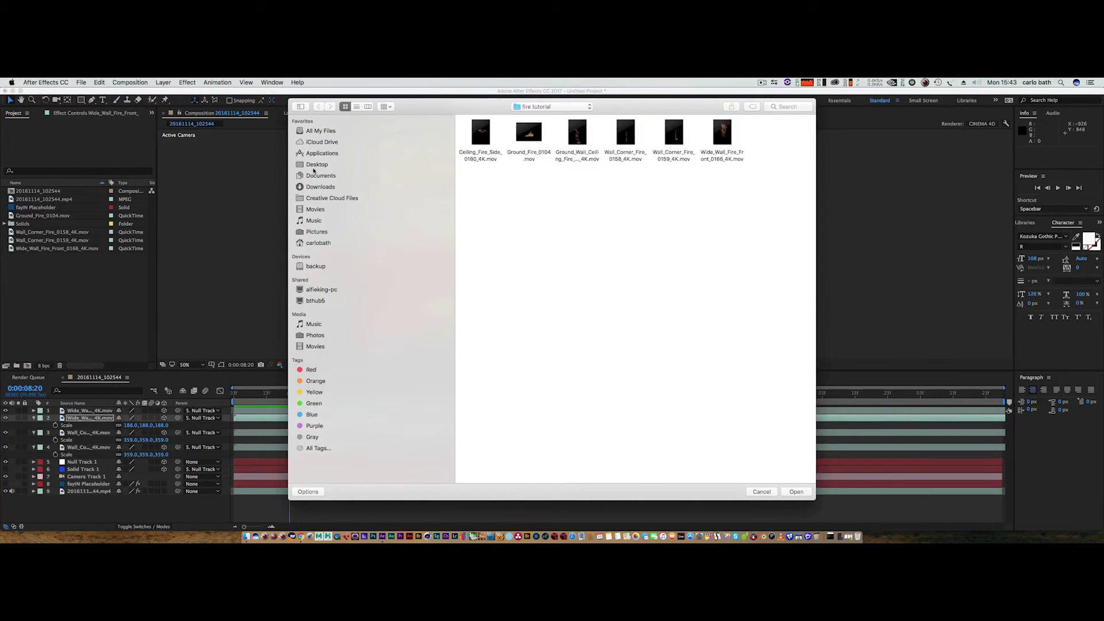
click(315, 164)
double_click(539, 235)
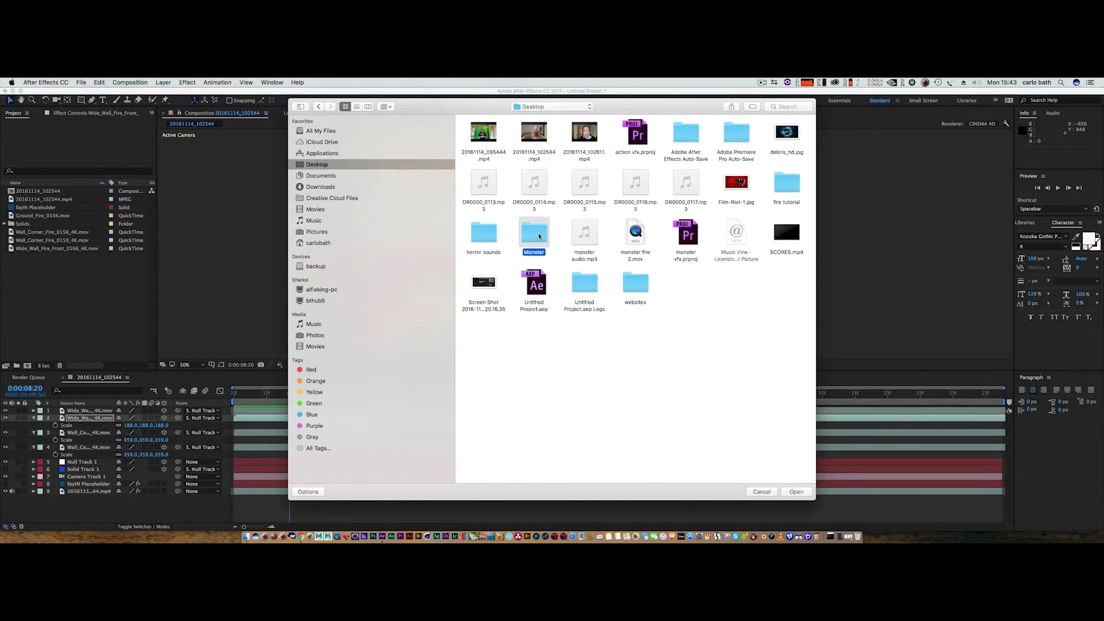
click(494, 140)
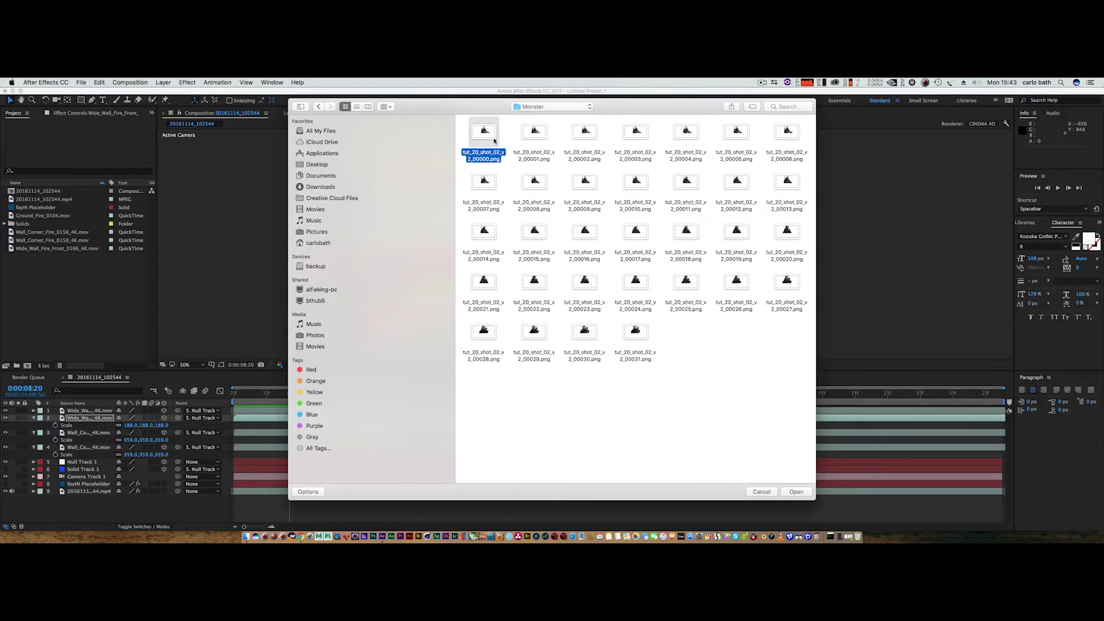
click(796, 492)
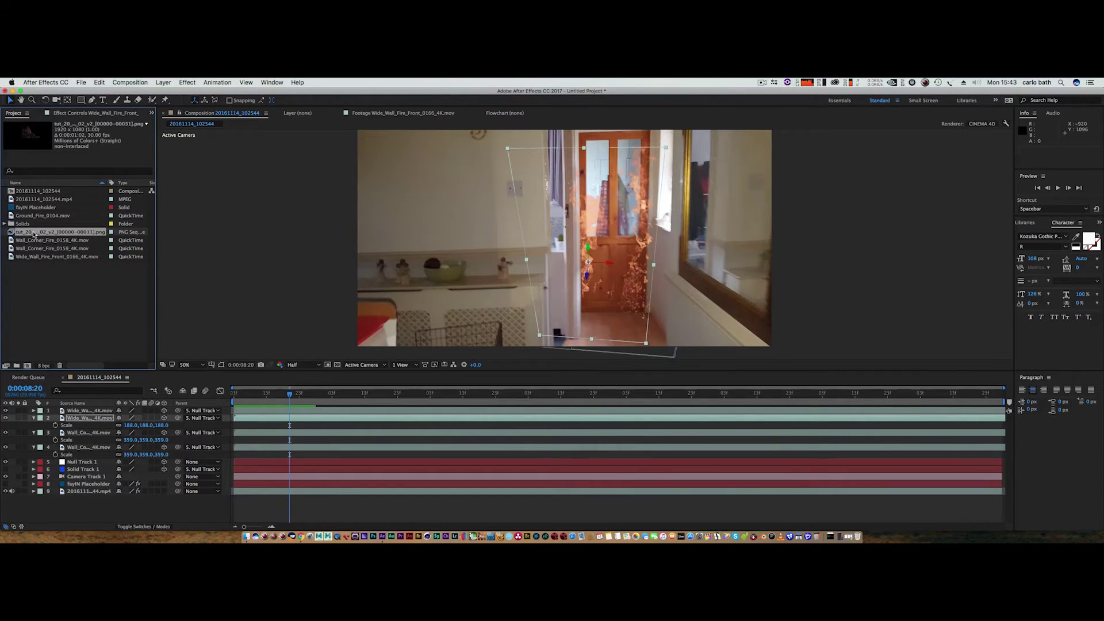
drag(34, 234, 608, 304)
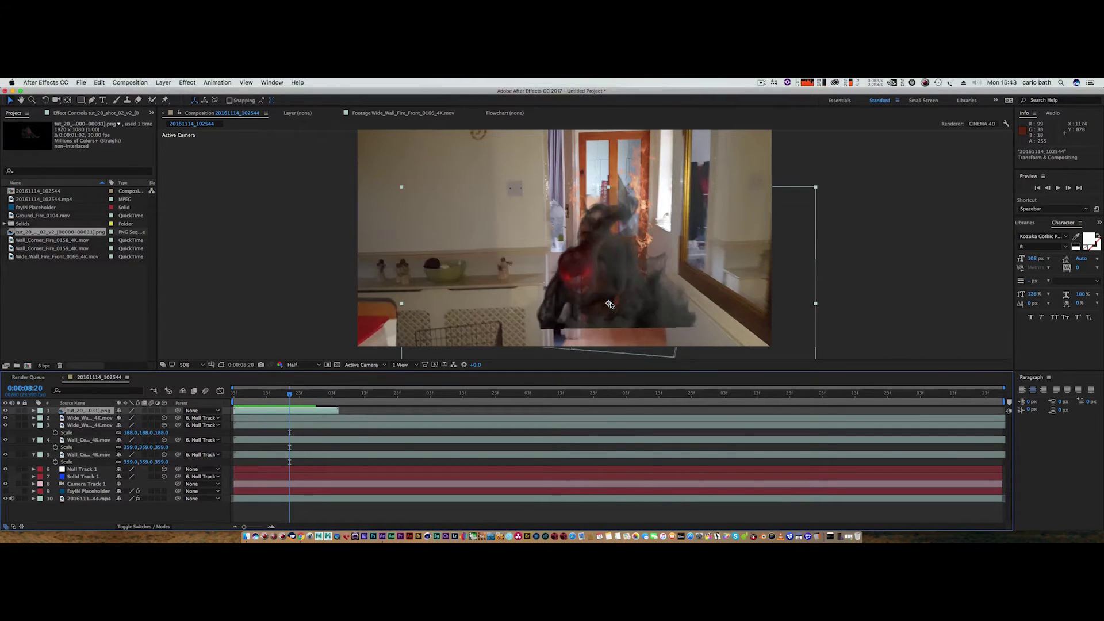
Make the tut_20_shot_02_v2 layer 3D, rotate it about 85° on Z to stand upright, then show Scale
click(164, 410)
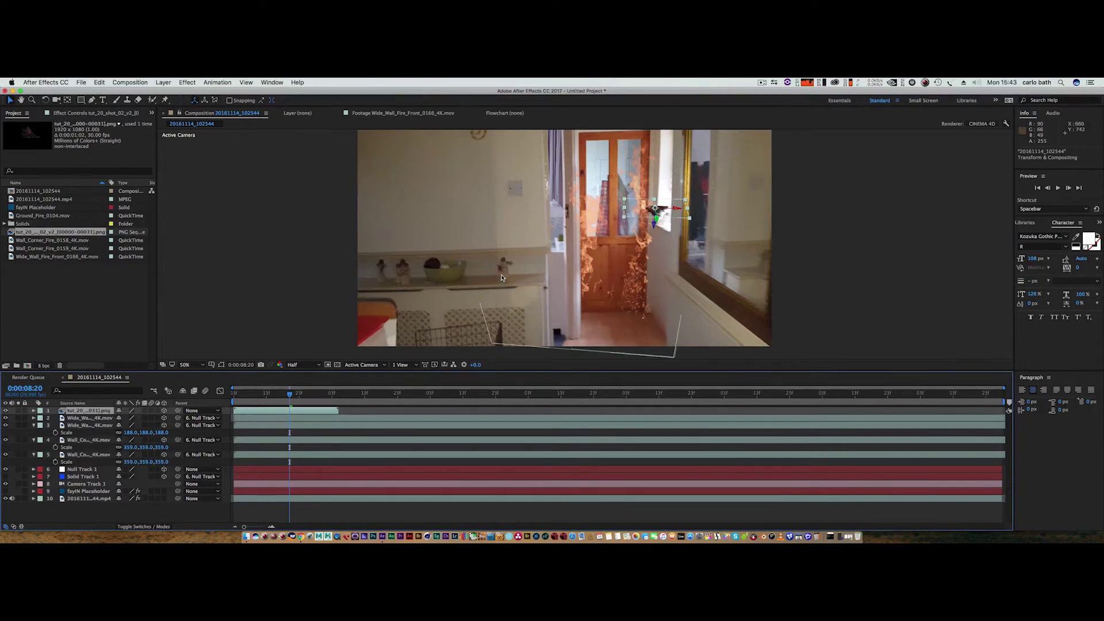
click(46, 100)
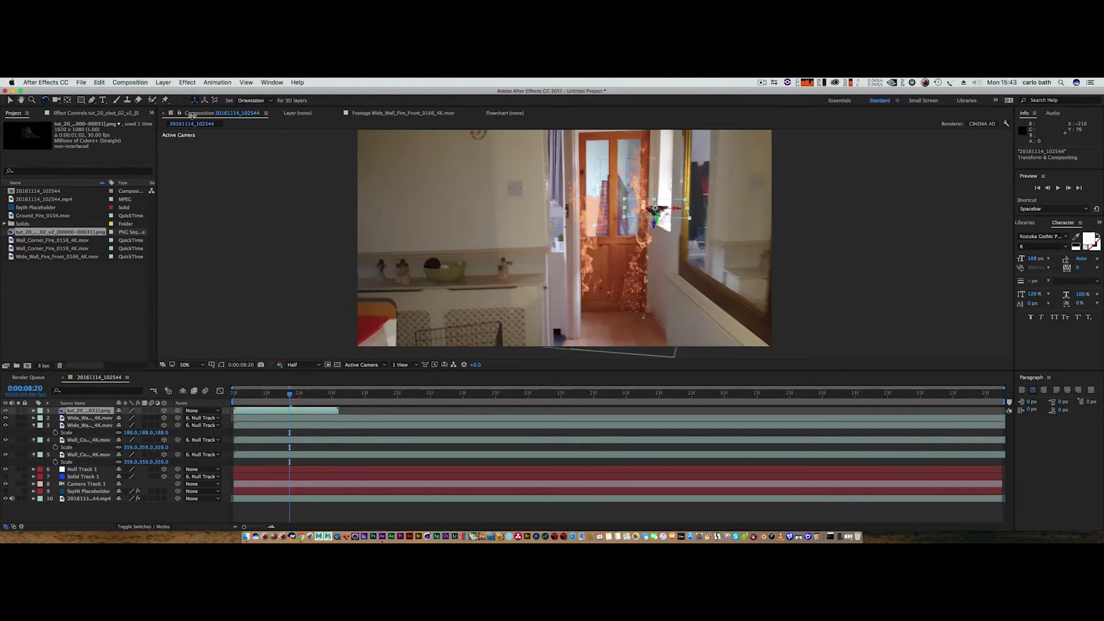
drag(688, 223, 656, 242)
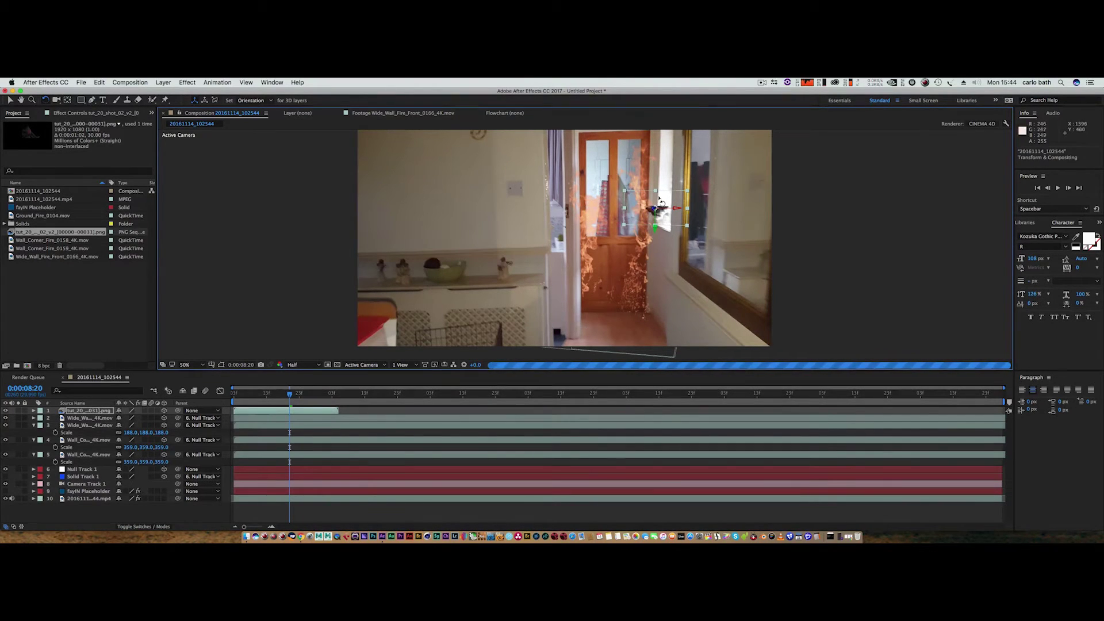
drag(655, 210, 658, 226)
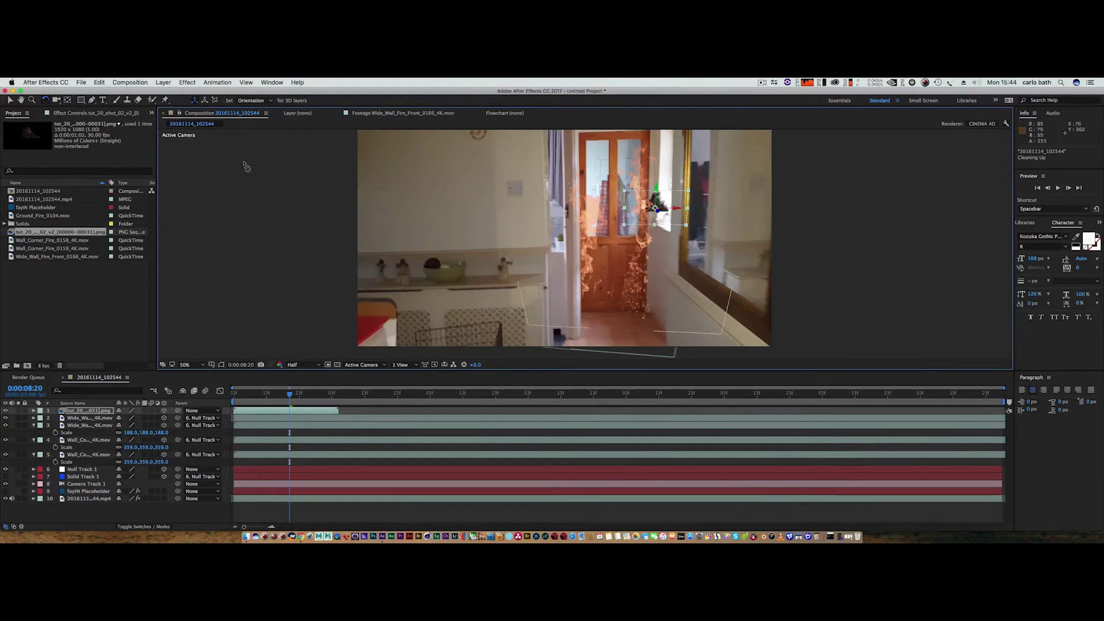
click(11, 100)
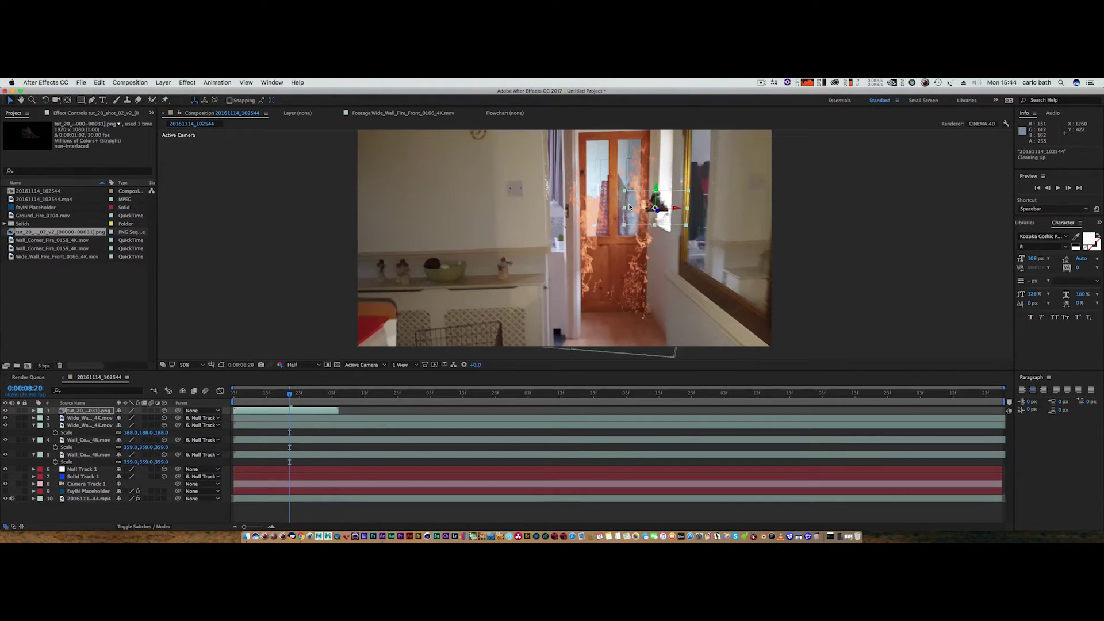
key(s)
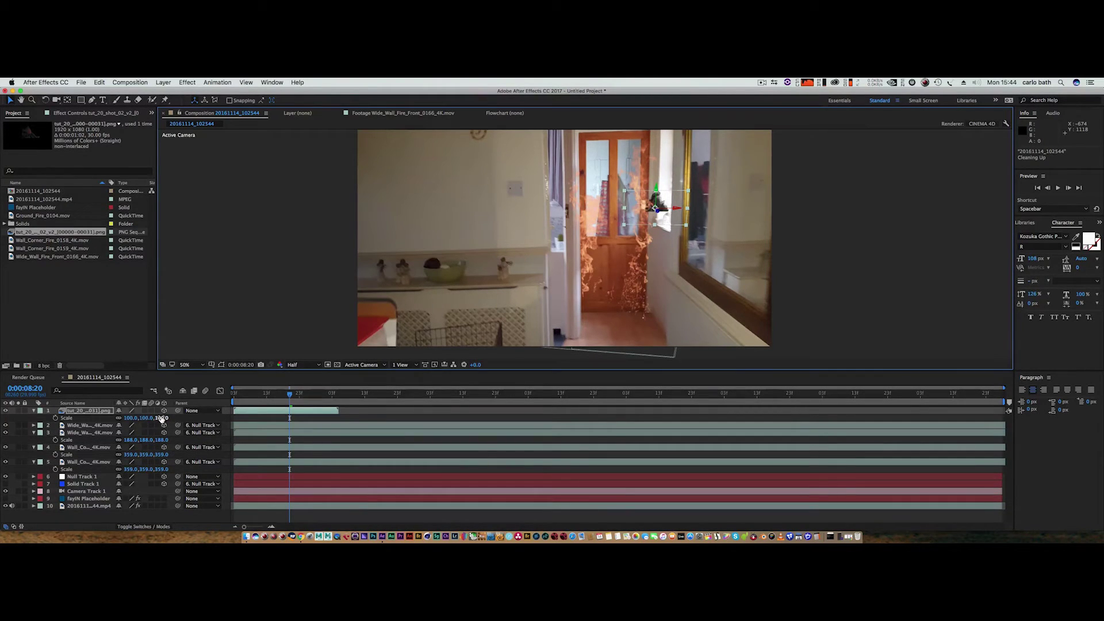
Scale the monster layer up to 264% and move it down-left toward the floor
drag(161, 418, 190, 412)
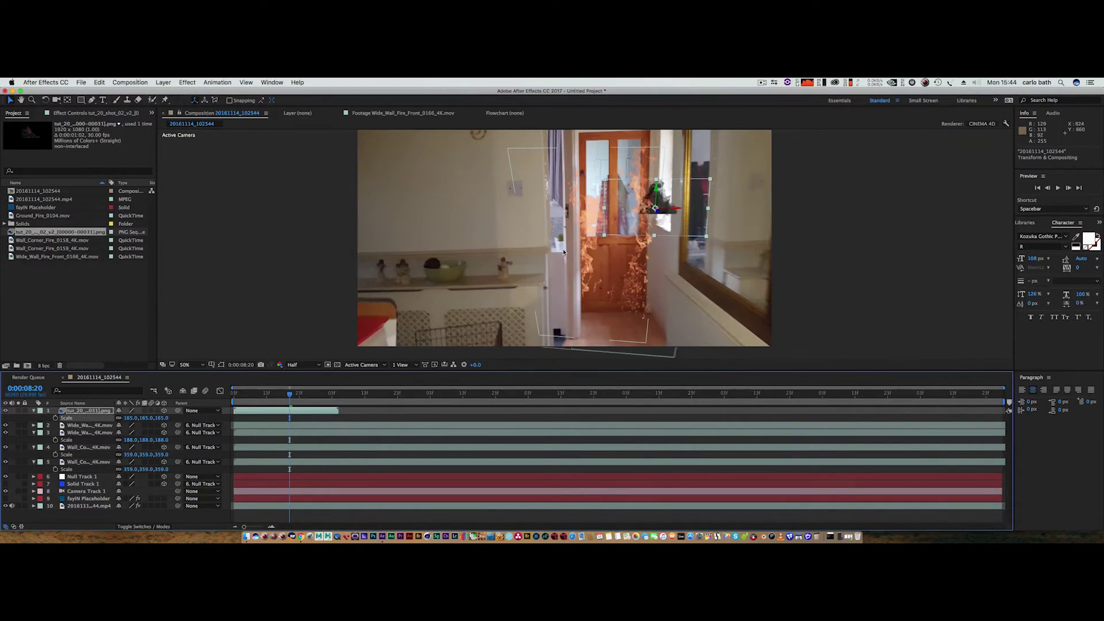
drag(653, 223, 612, 317)
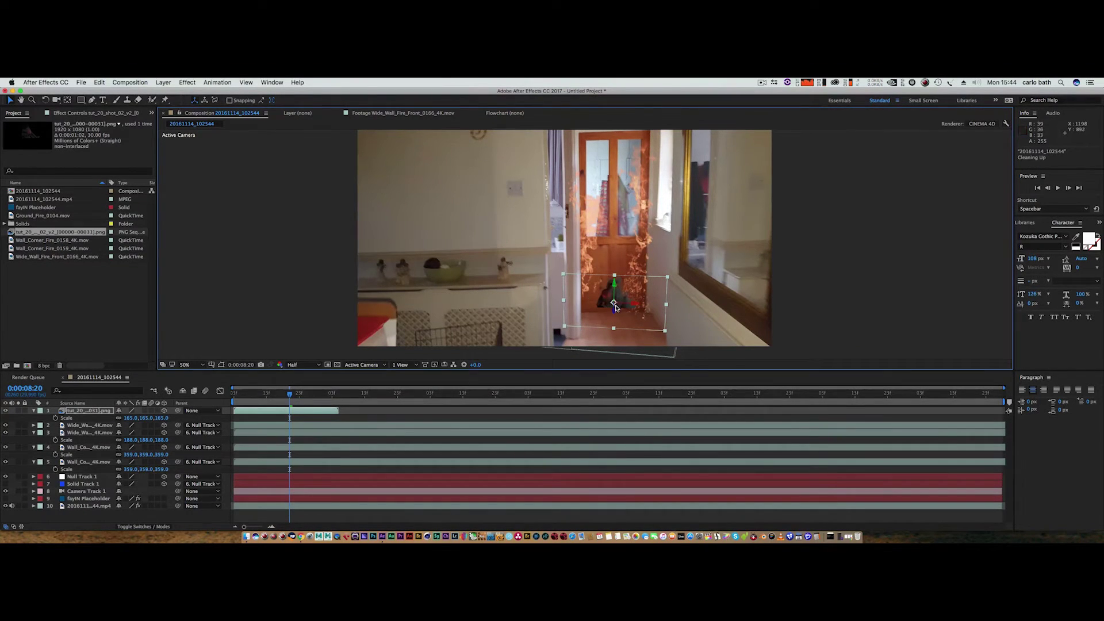
drag(157, 418, 181, 415)
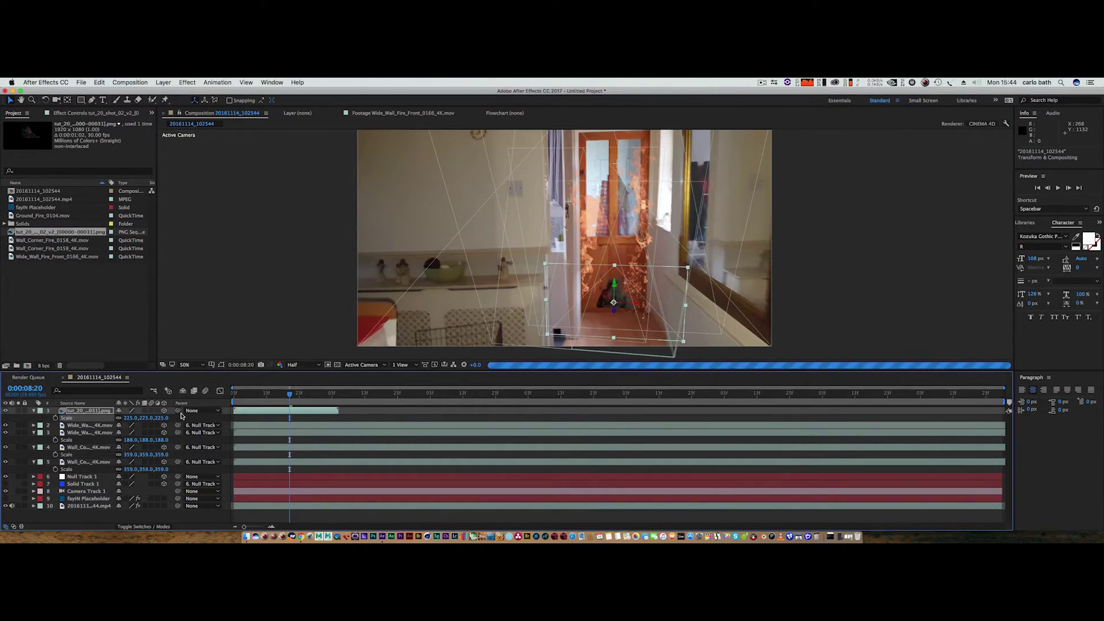
drag(167, 423, 177, 420)
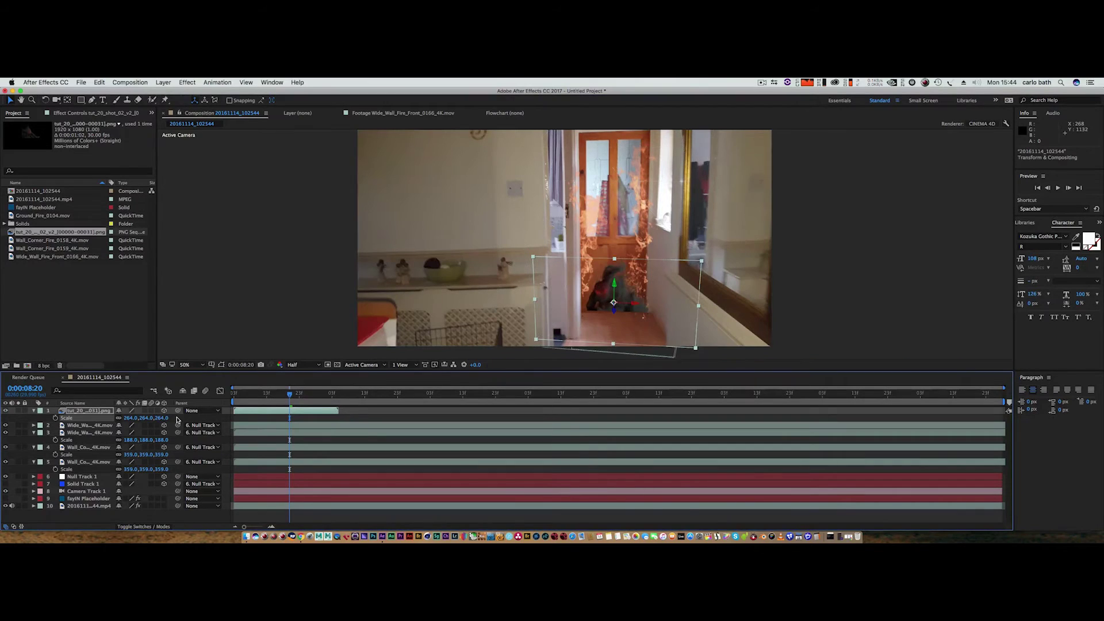
Tilt the monster layer slightly and push it along its depth axis onto the floor
click(45, 102)
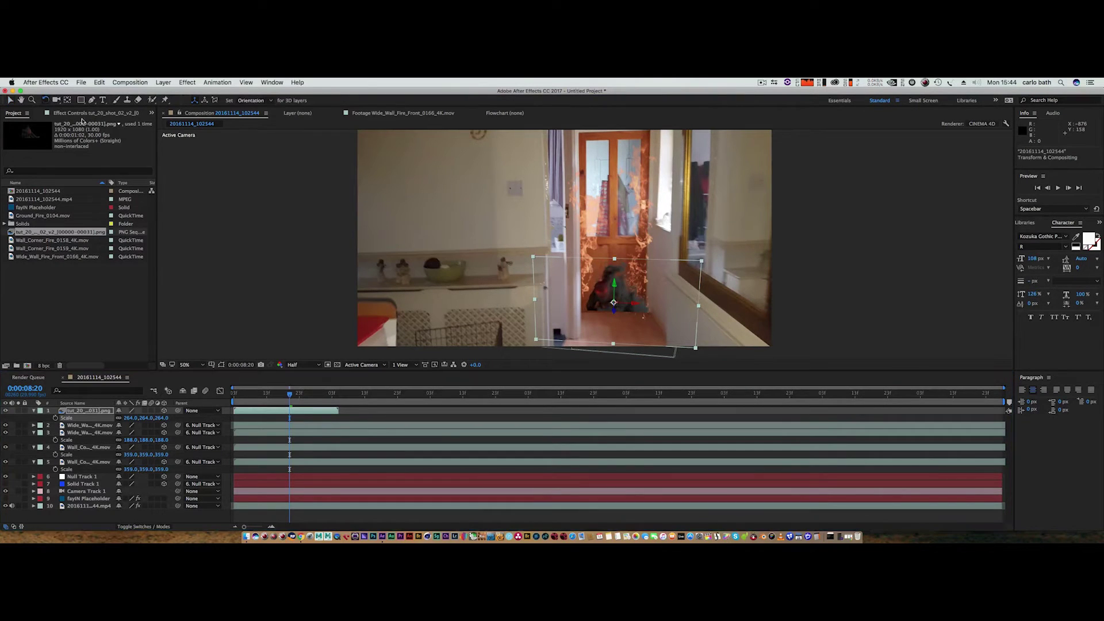
drag(534, 257, 531, 261)
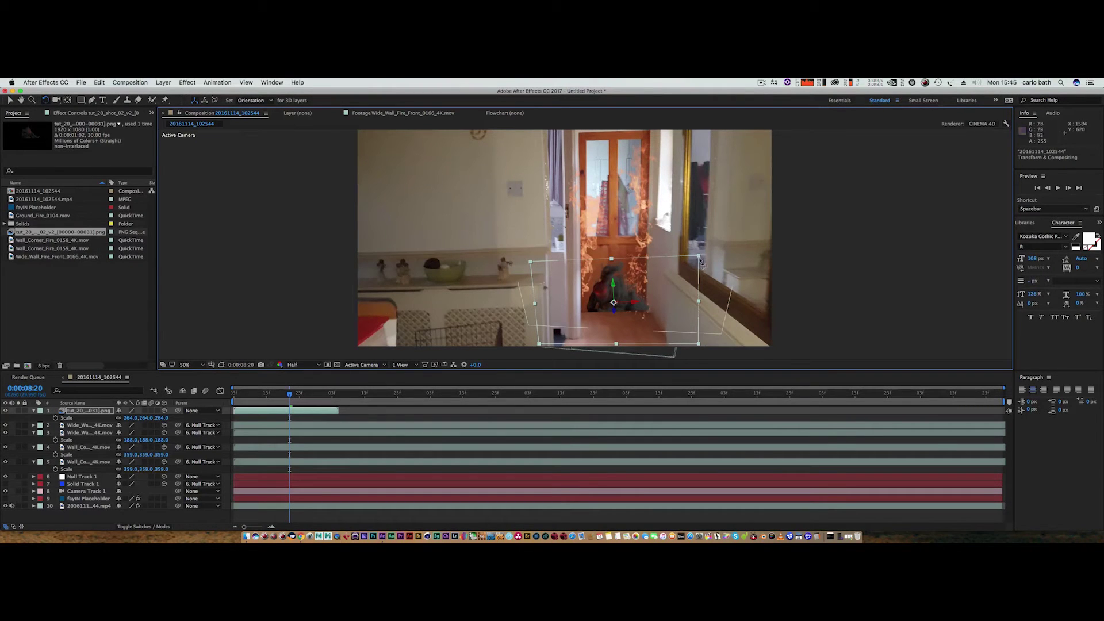
drag(699, 256, 700, 257)
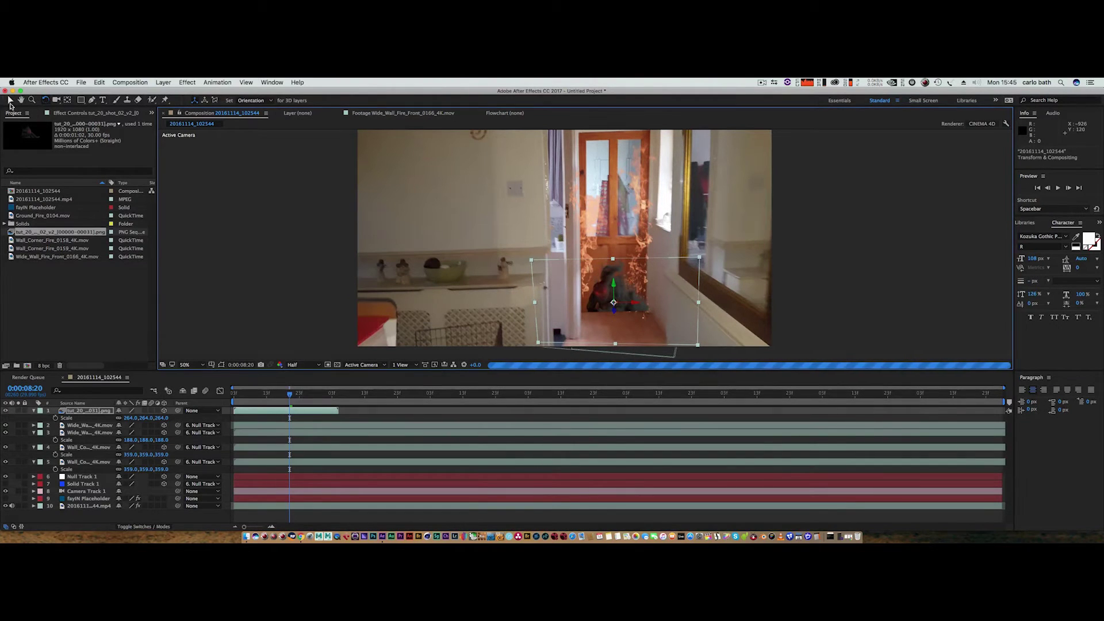
click(10, 101)
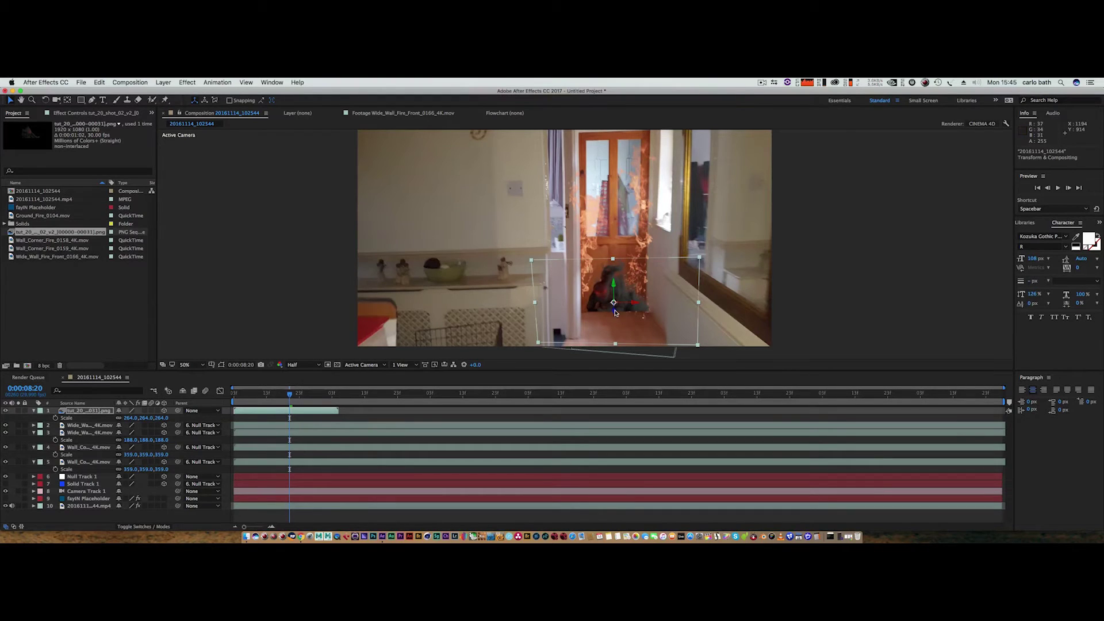
drag(615, 314, 614, 333)
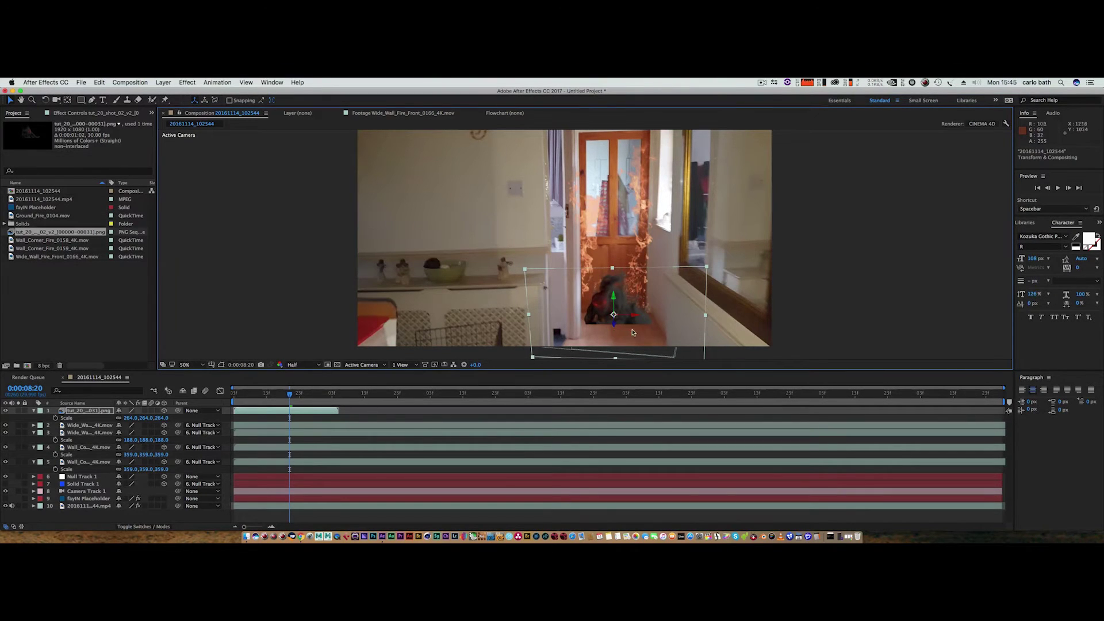
click(788, 297)
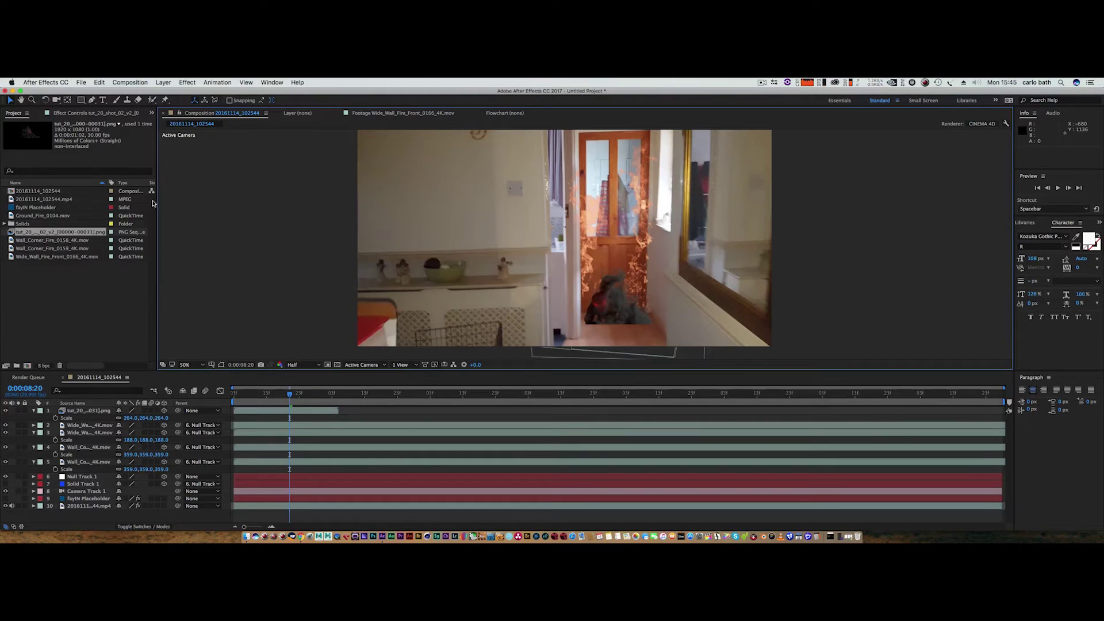
Delete an accidentally created Shape Layer 1 and select the monster layer for masking with the Pen tool
click(91, 100)
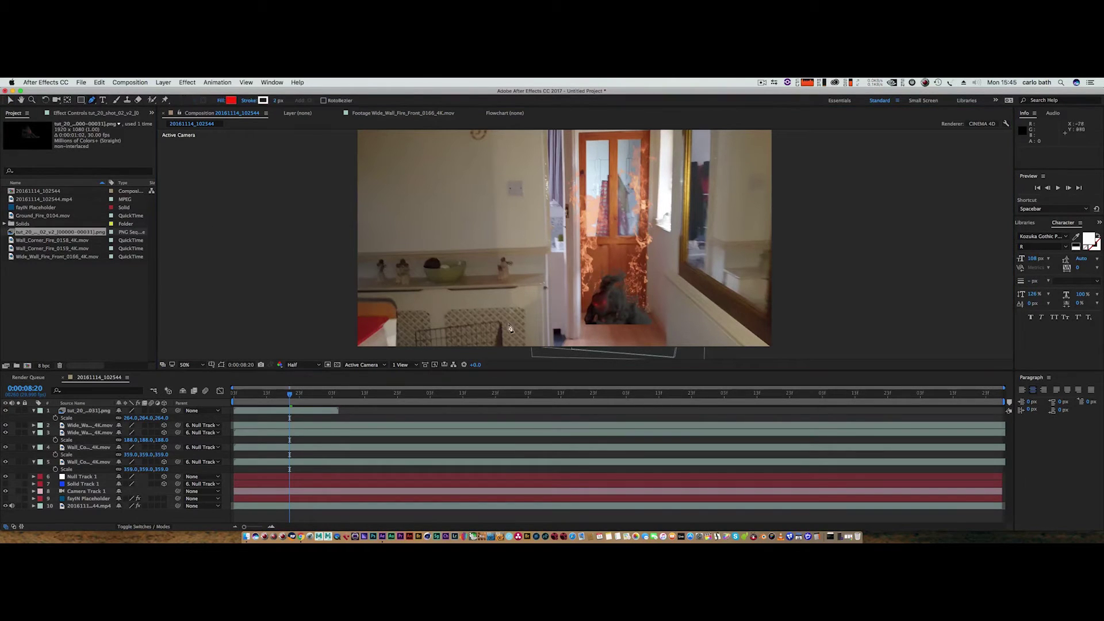
click(588, 323)
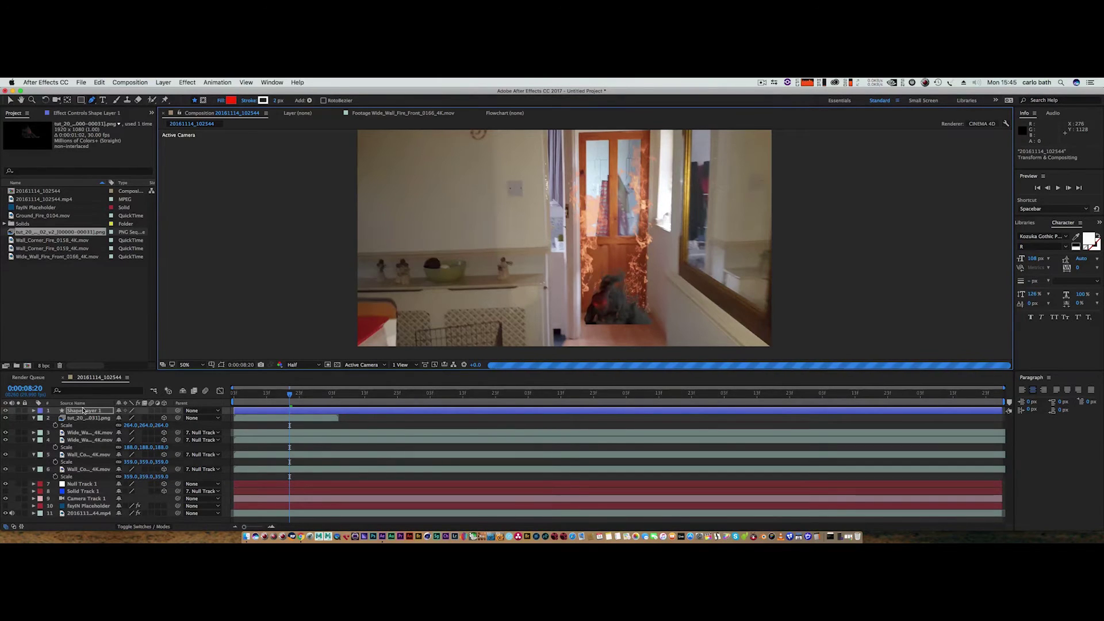
click(86, 412)
key(Delete)
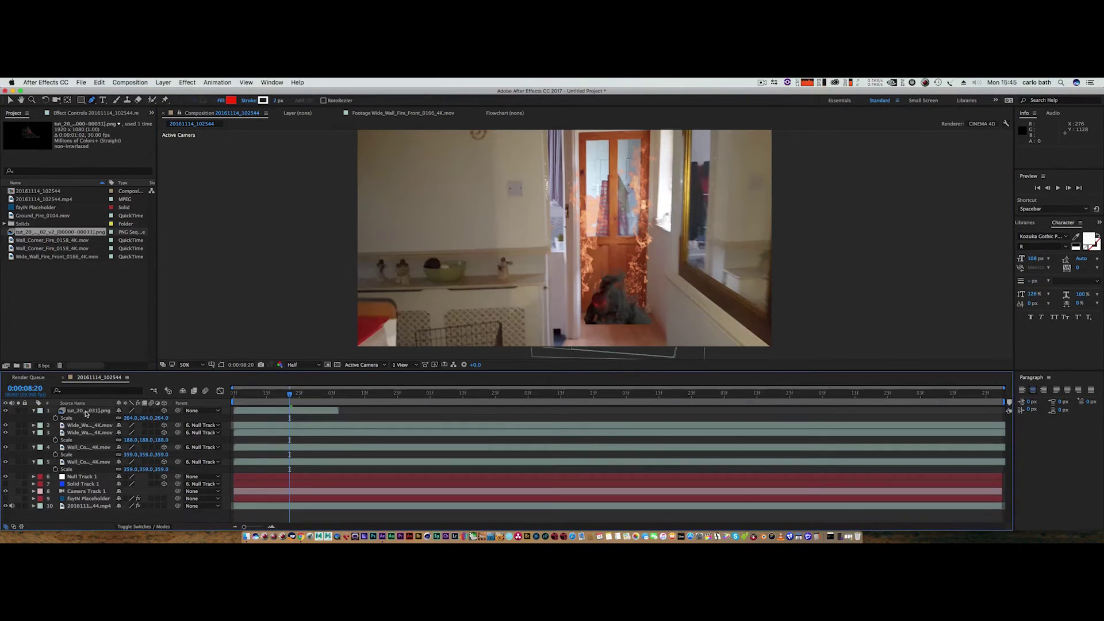
click(86, 412)
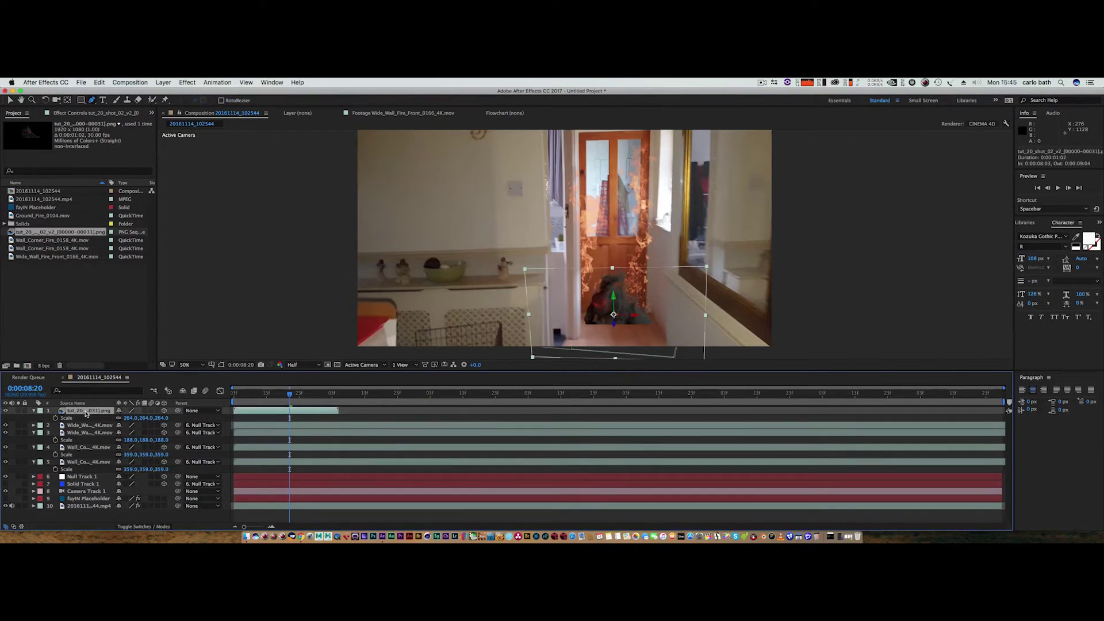
Draw a closed mask around the monster's base
click(581, 324)
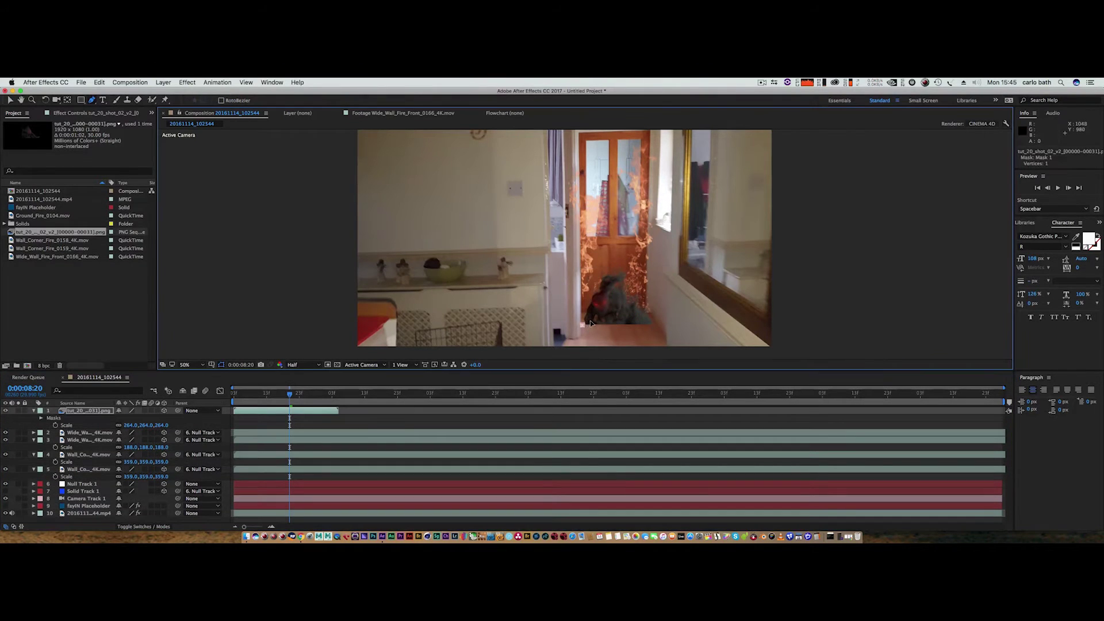
click(592, 321)
click(611, 320)
click(634, 320)
click(652, 319)
click(655, 325)
click(644, 328)
click(620, 331)
click(582, 326)
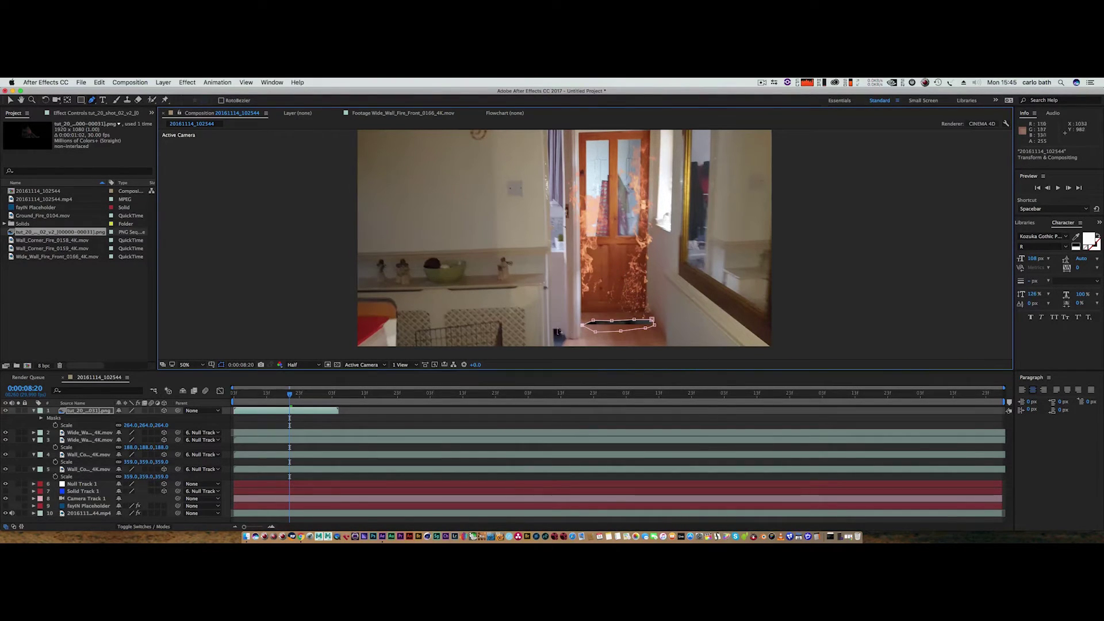
Invert Mask 1 and set its Mask Feather to 30 pixels
click(41, 419)
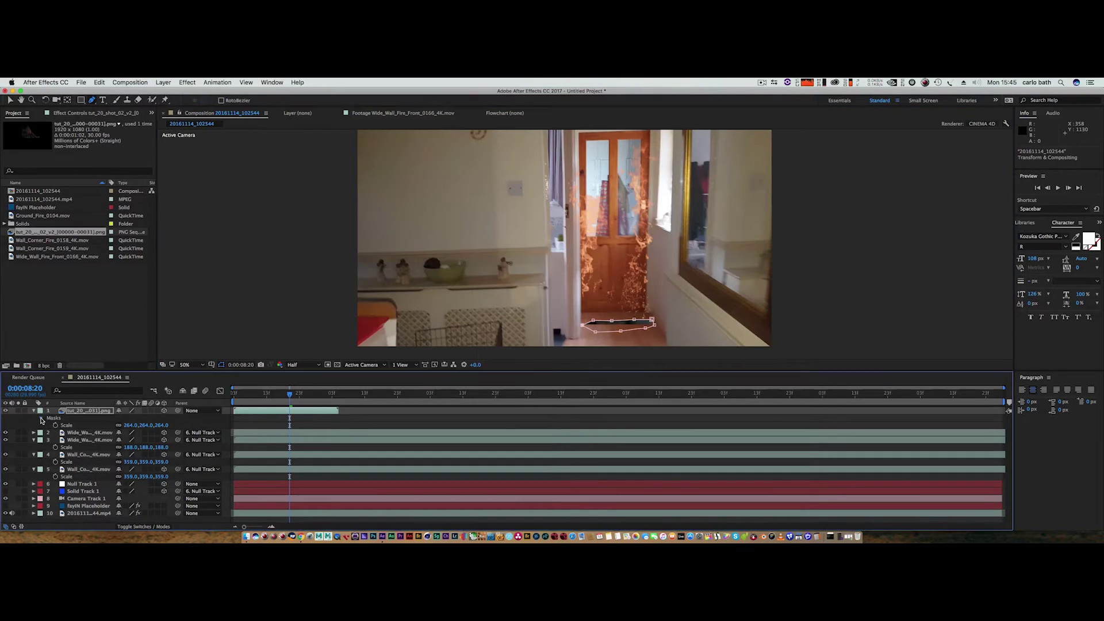
click(149, 425)
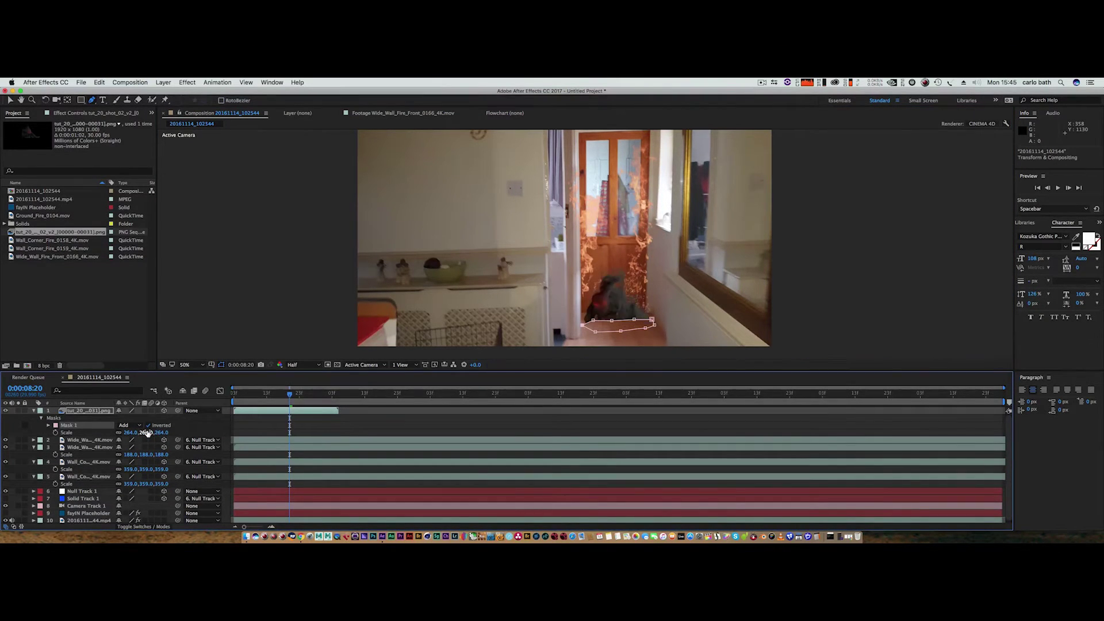
key(f)
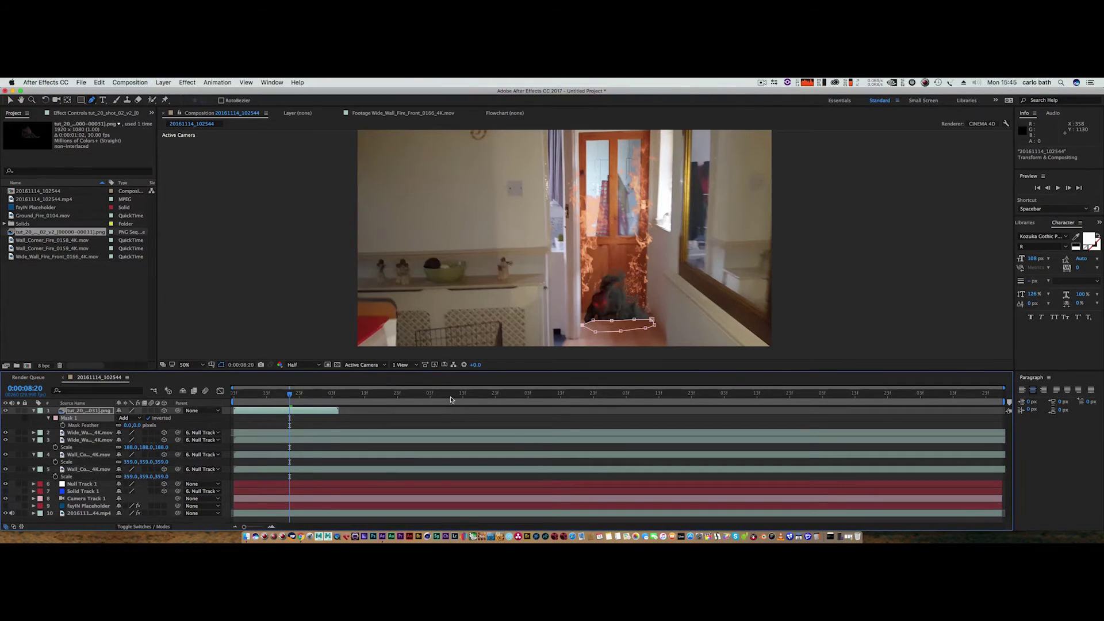
click(137, 425)
text(10)
key(Return)
click(221, 364)
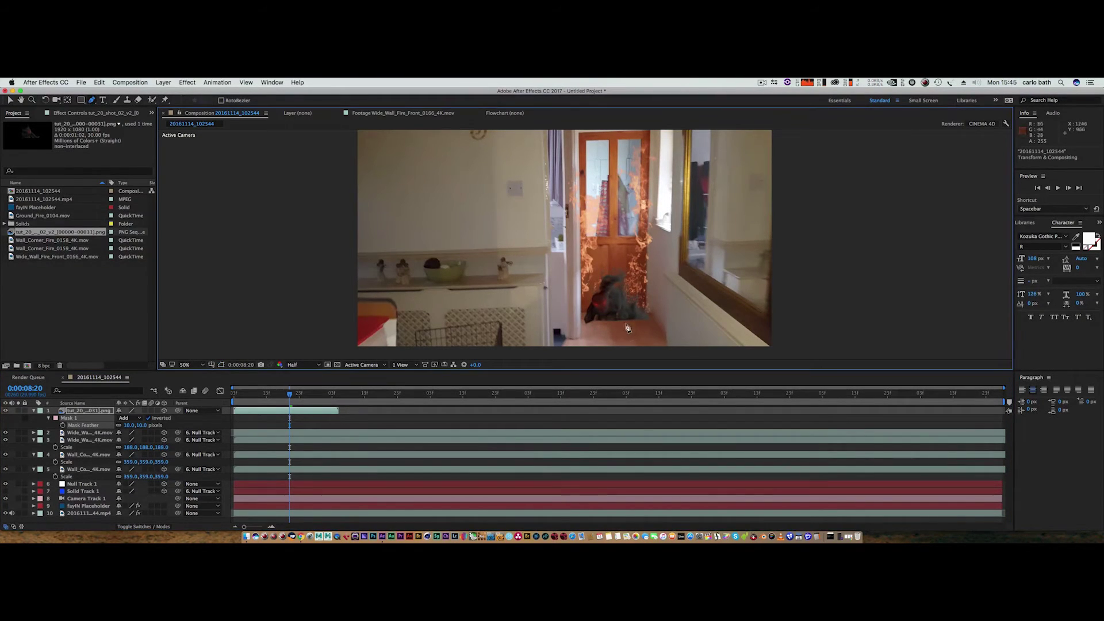
click(143, 425)
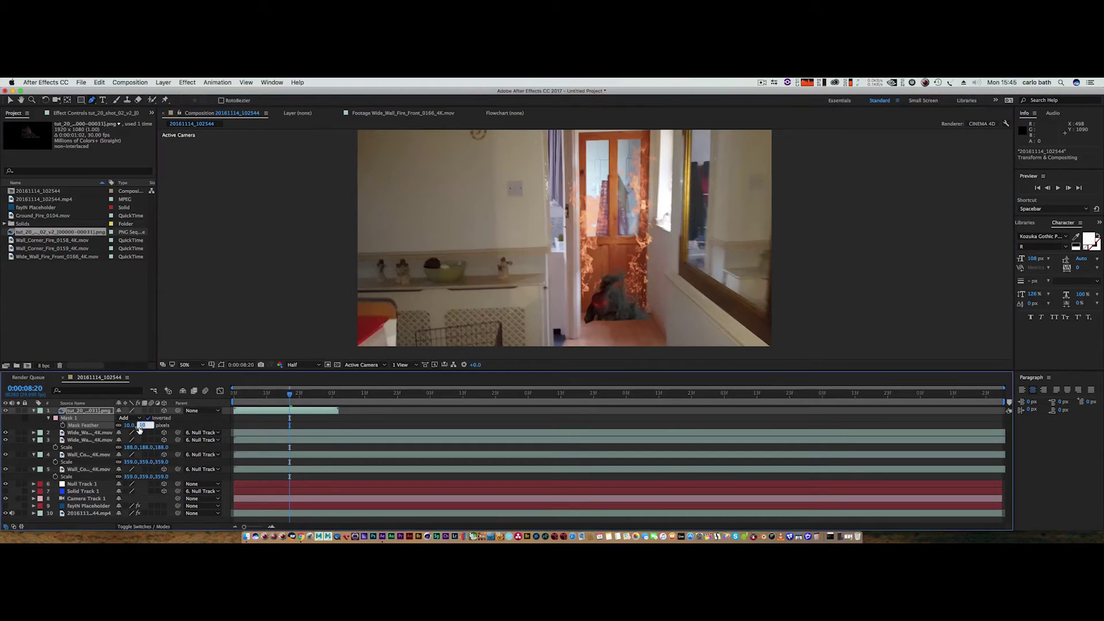
text(3)
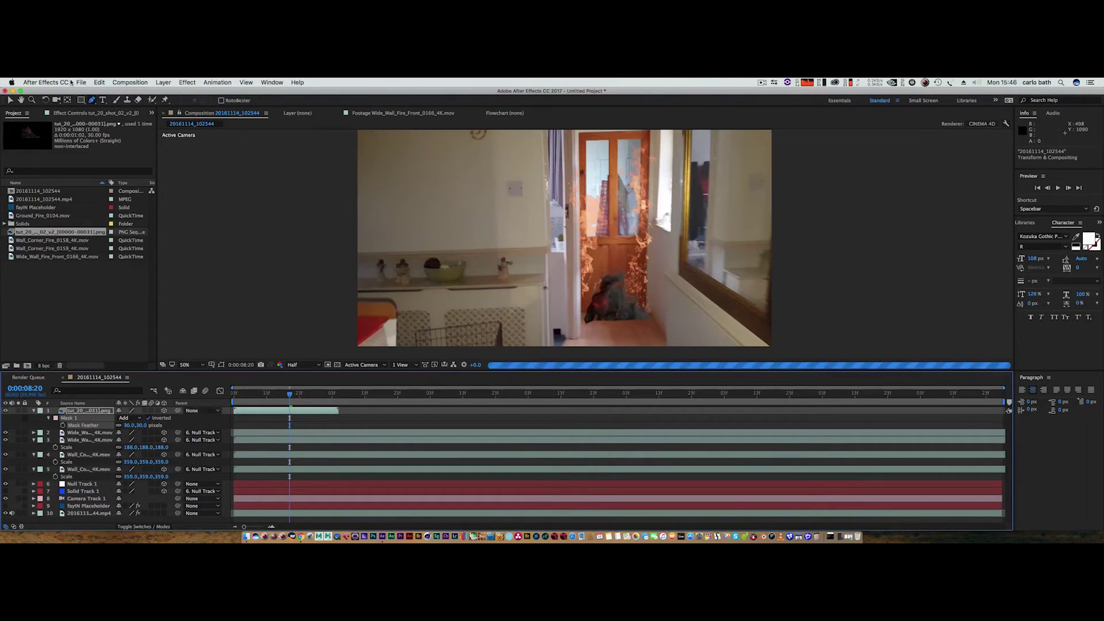
click(10, 100)
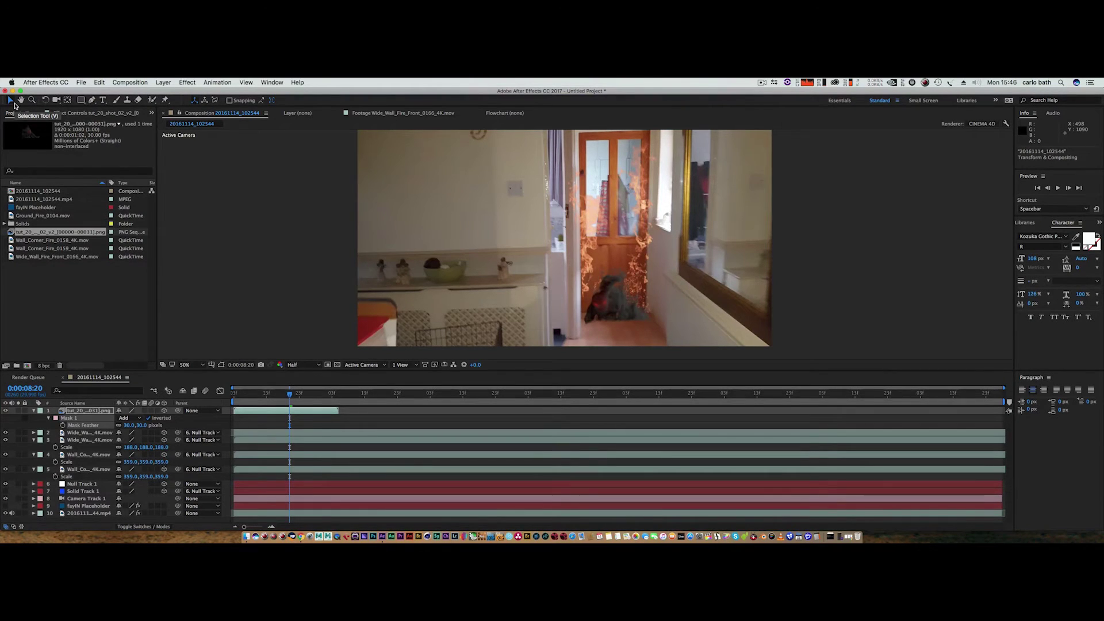
Remove a Saber effect mistakenly applied to the monster layer
click(90, 411)
right_click(89, 413)
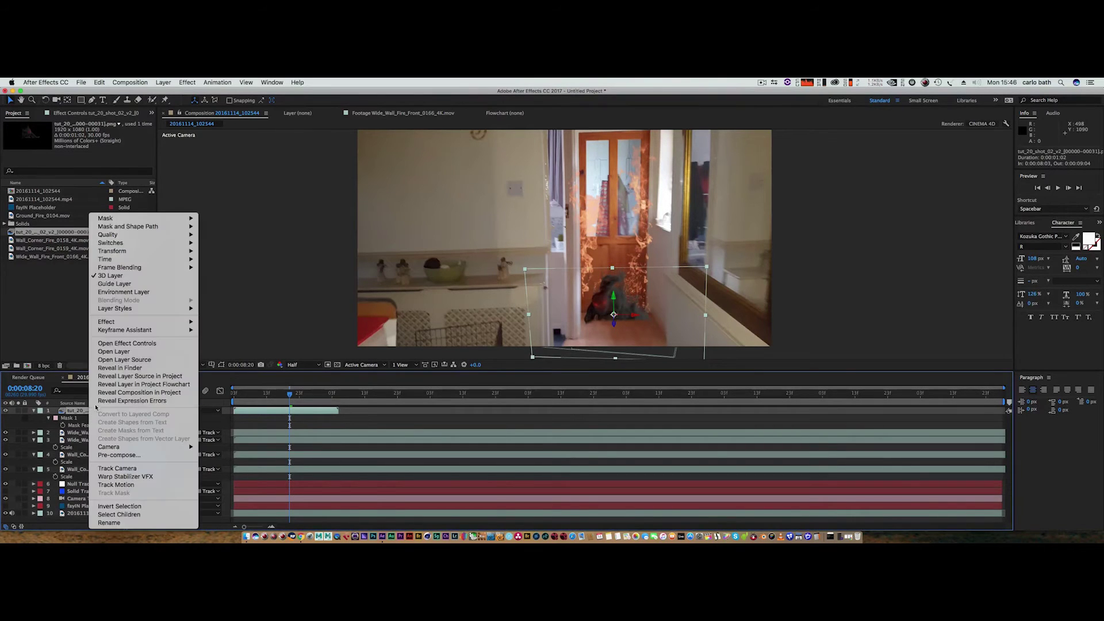
mouse_move(144, 322)
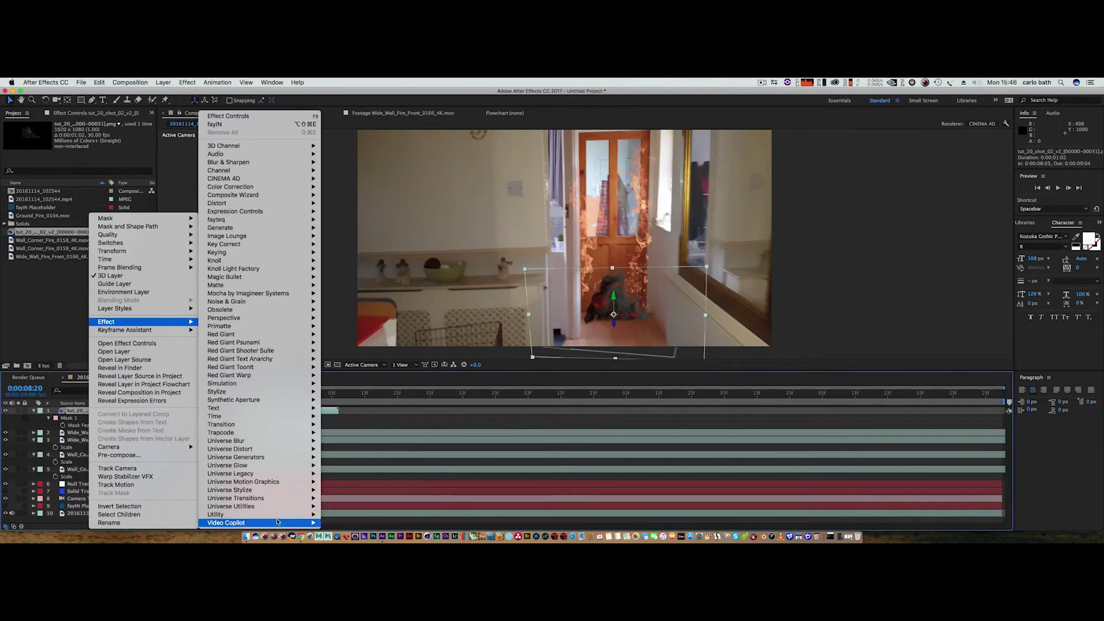
mouse_move(279, 523)
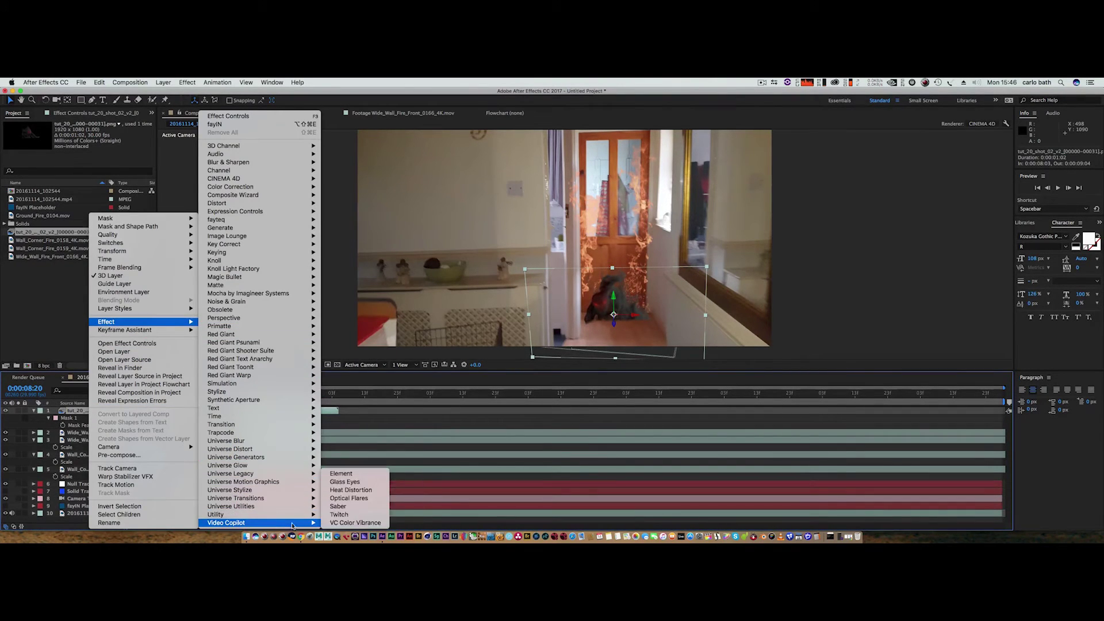
click(338, 506)
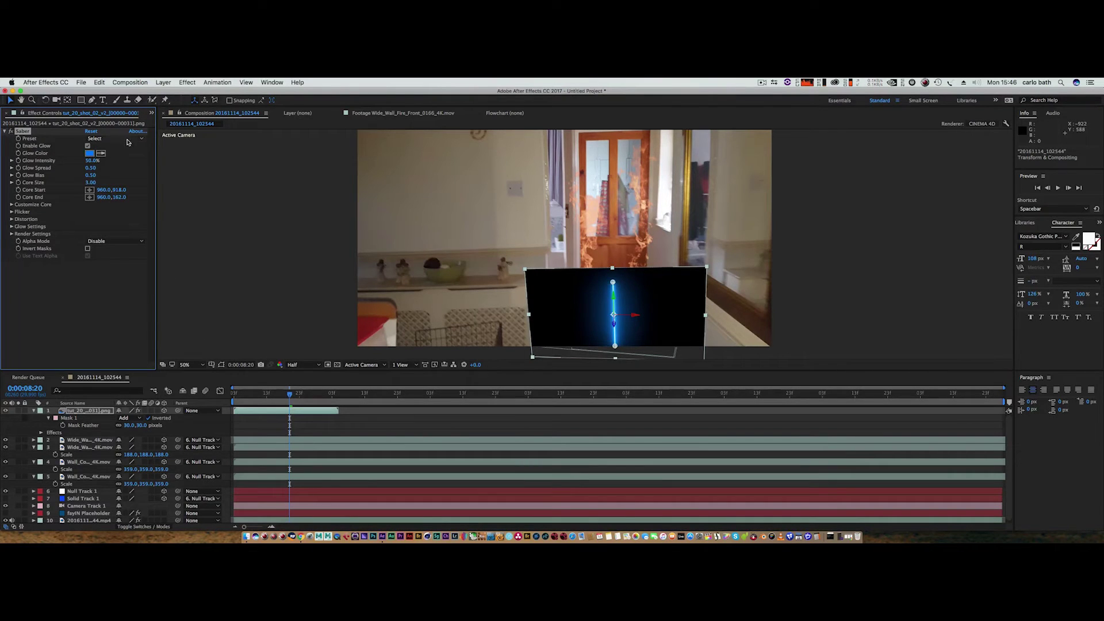
key(Delete)
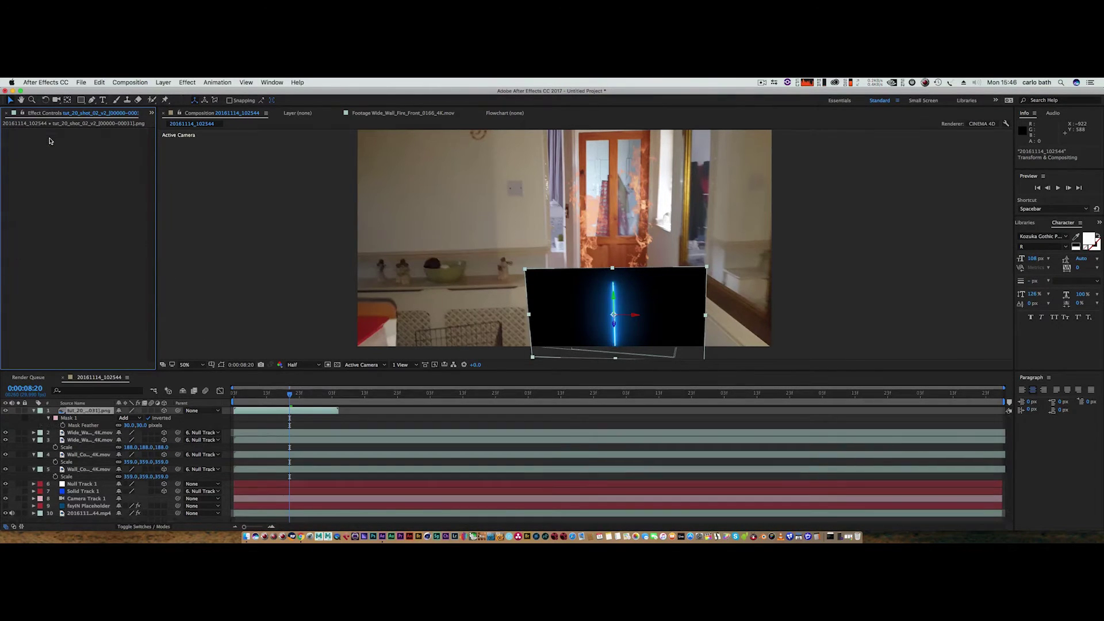
Apply VC Color Vibrance to the monster layer and sample the fire's orange as its tint colour
right_click(98, 411)
mouse_move(192, 323)
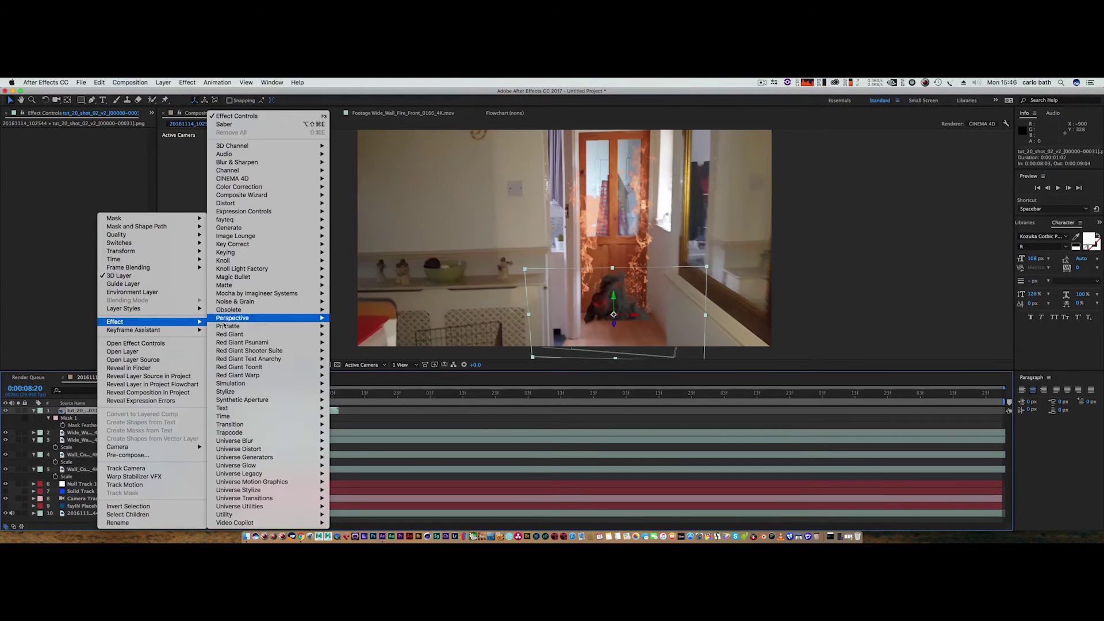
click(342, 524)
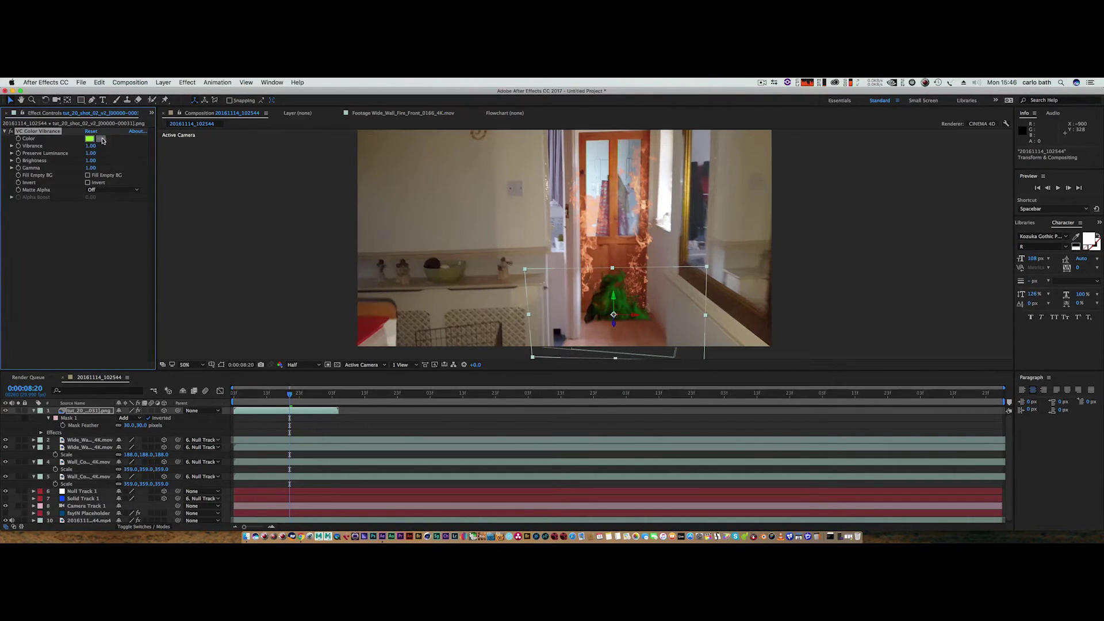
click(101, 139)
click(585, 219)
Raise the Color Vibrance Brightness to about 1.86 and check frame 0:00:08:03
drag(96, 161, 106, 159)
drag(104, 162, 109, 162)
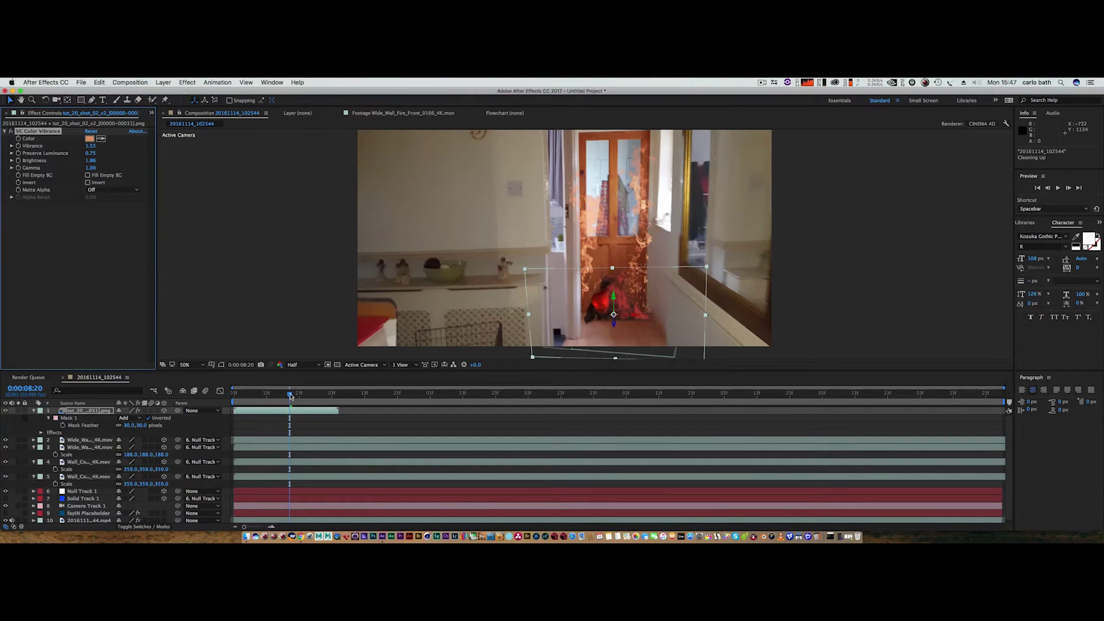
drag(290, 396, 227, 387)
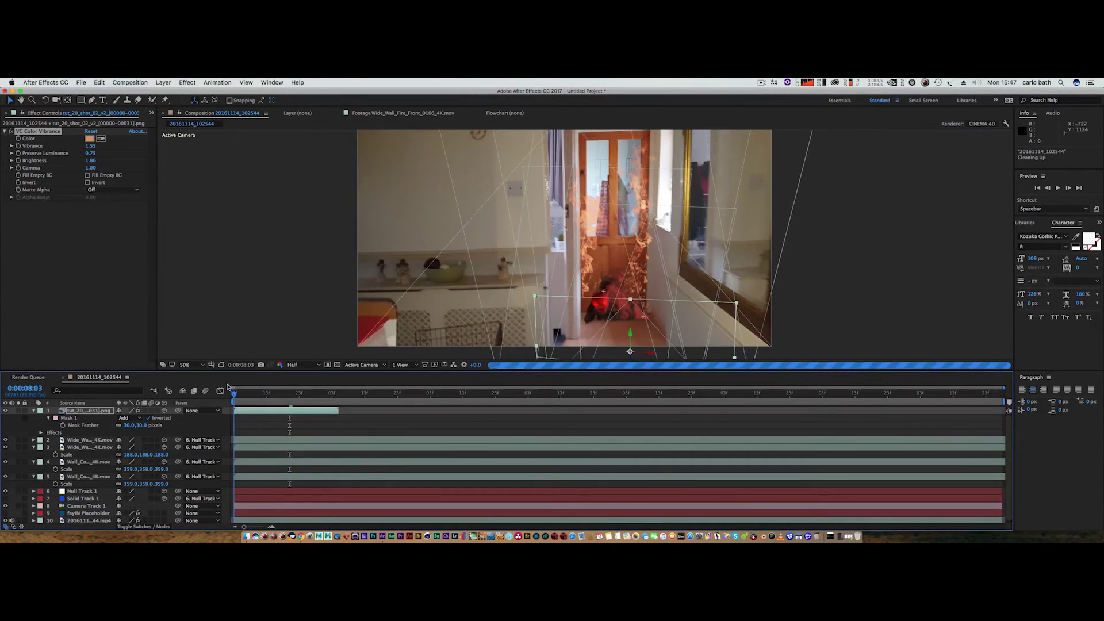
click(906, 167)
click(1058, 188)
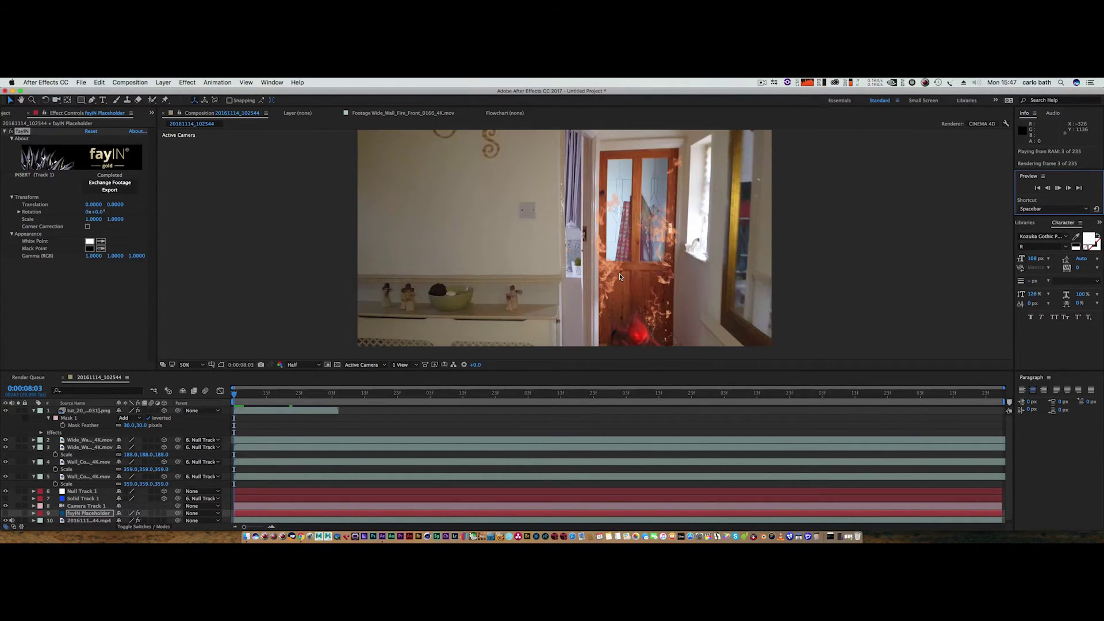
click(1058, 188)
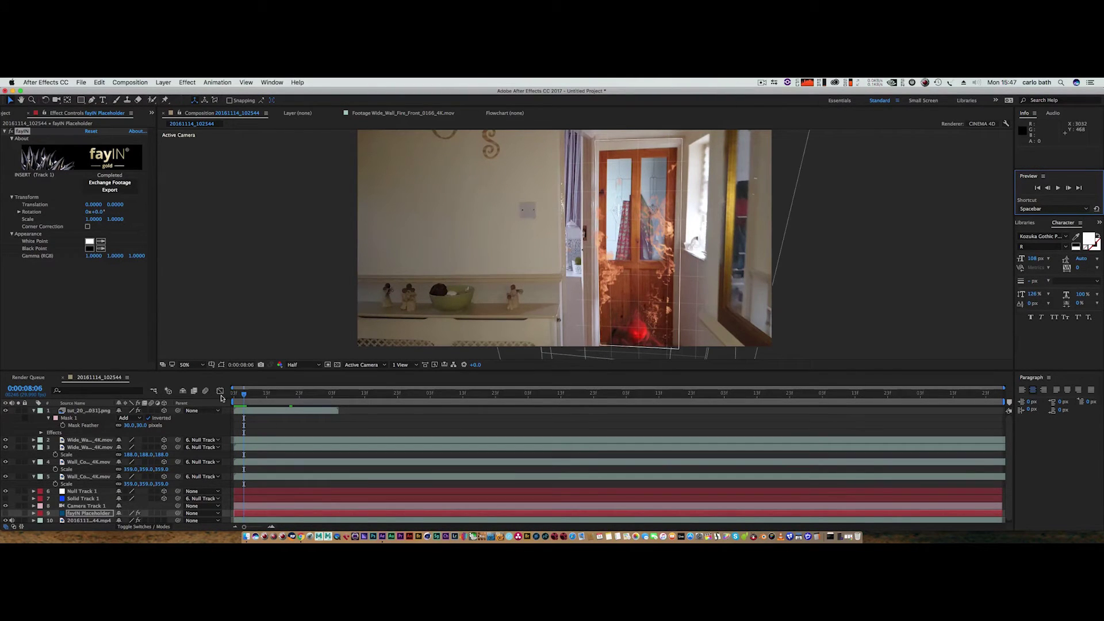
mouse_move(245, 396)
mouse_down()
mouse_move(228, 399)
mouse_move(270, 396)
mouse_move(234, 397)
mouse_up()
click(35, 410)
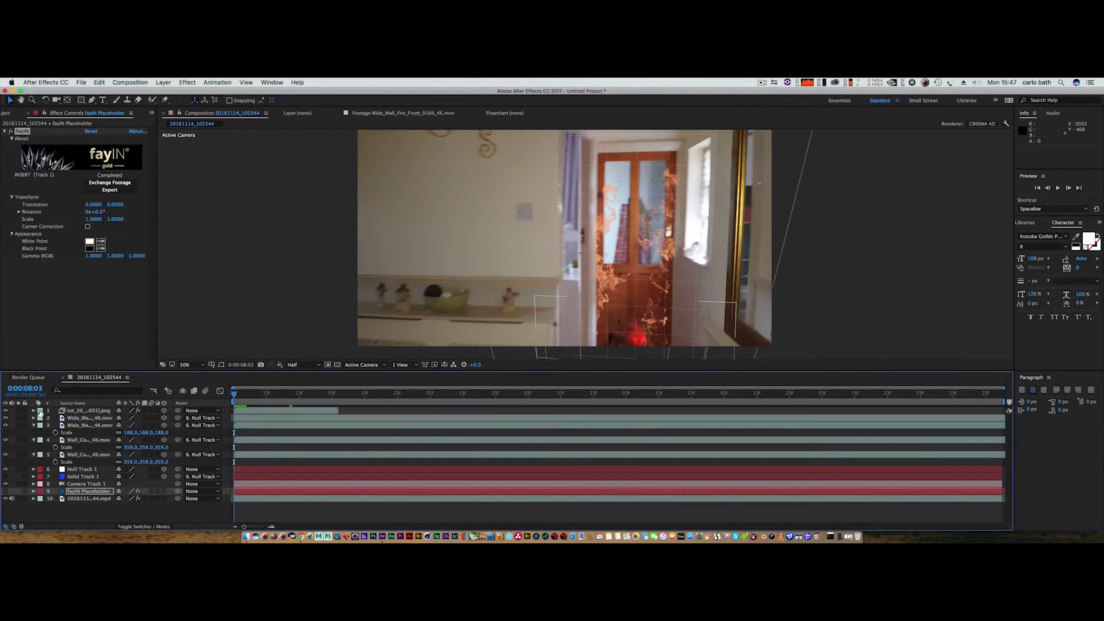
click(70, 412)
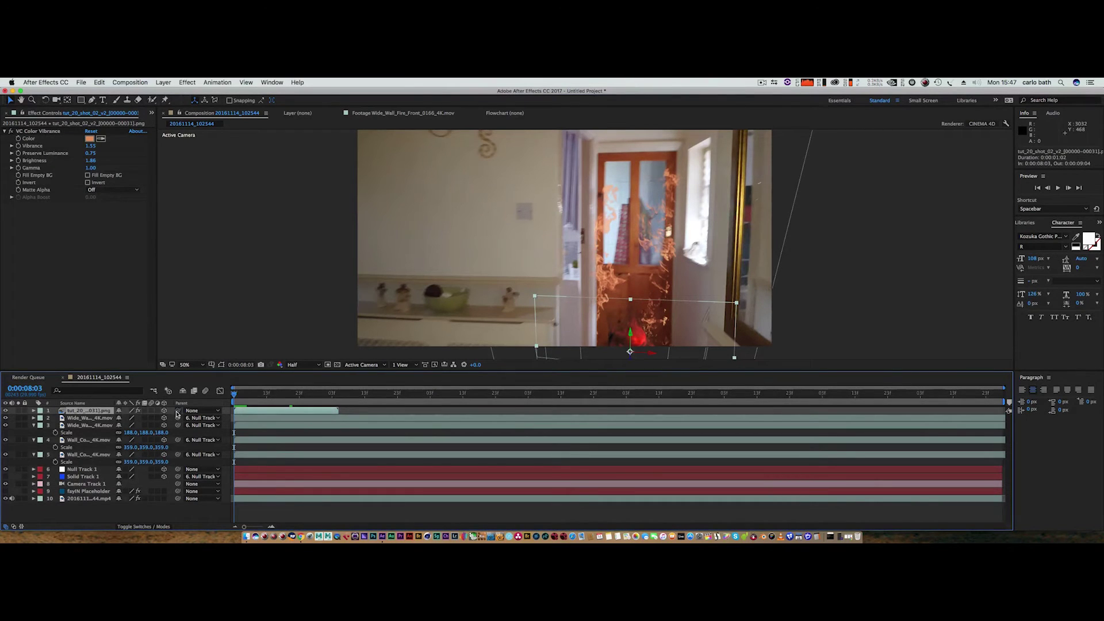
Parent the monster layer to Null Track 1, undoing a trial 3D tilt
drag(177, 413, 83, 470)
key(semicolon)
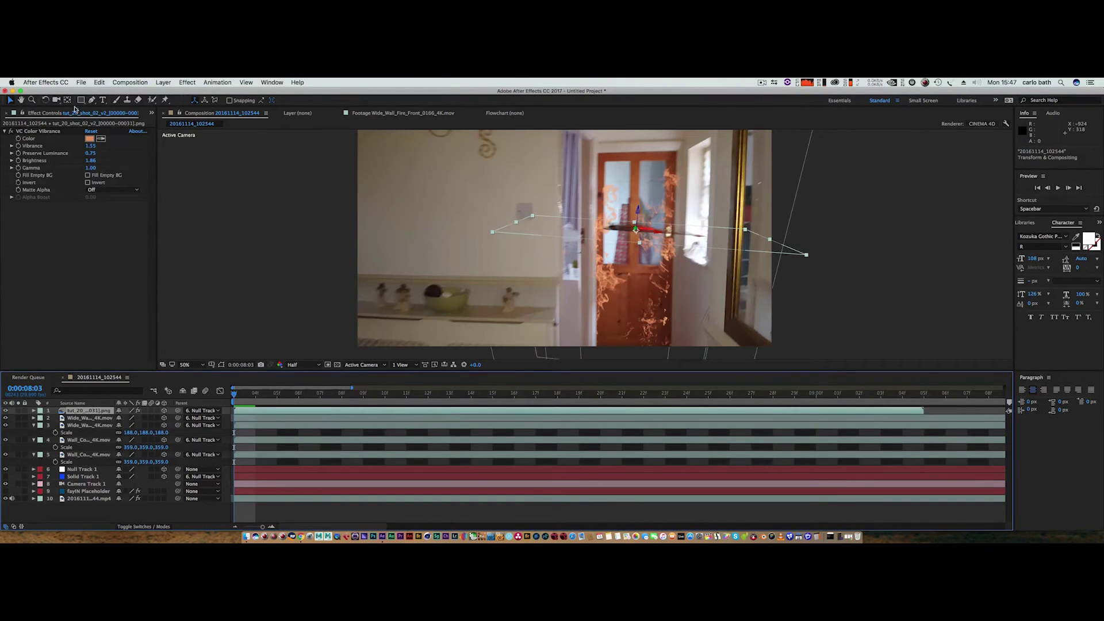
click(46, 101)
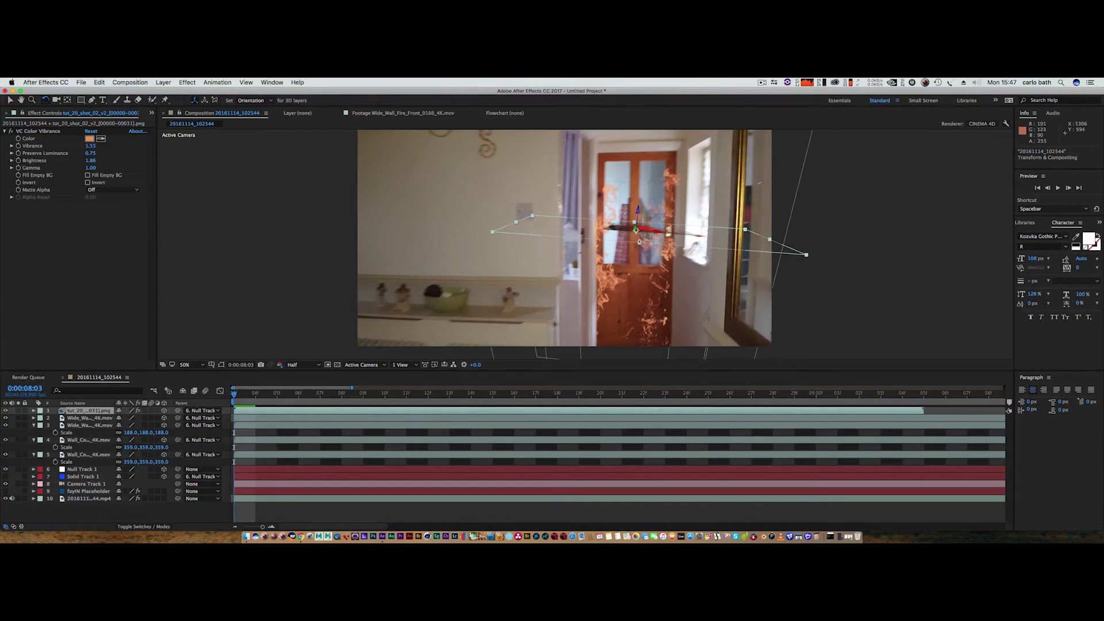
drag(639, 242, 596, 350)
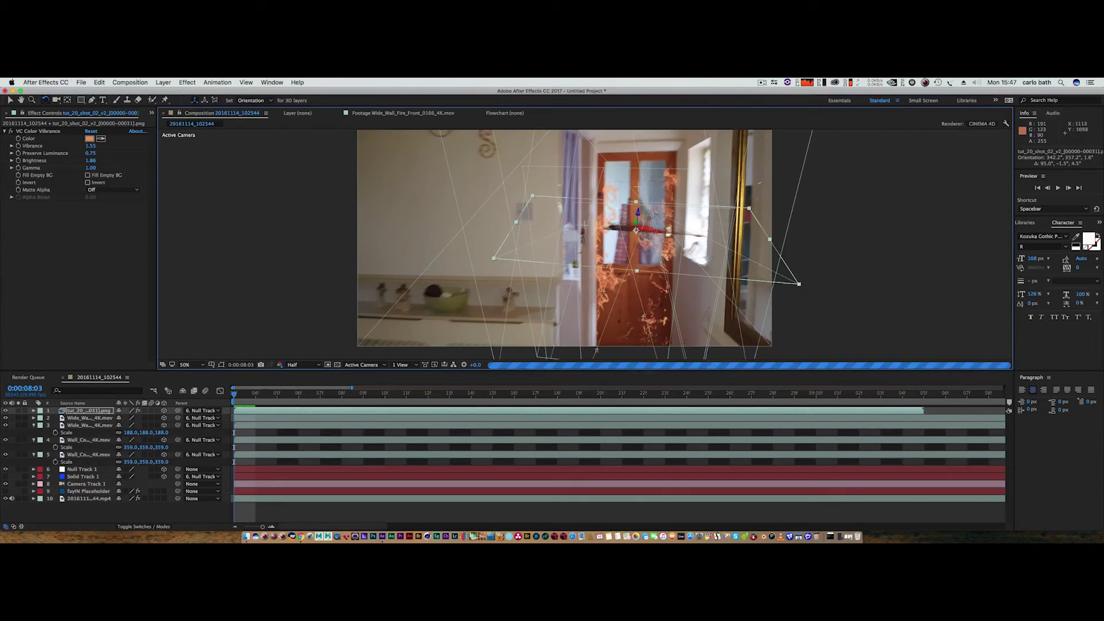
key(super+z)
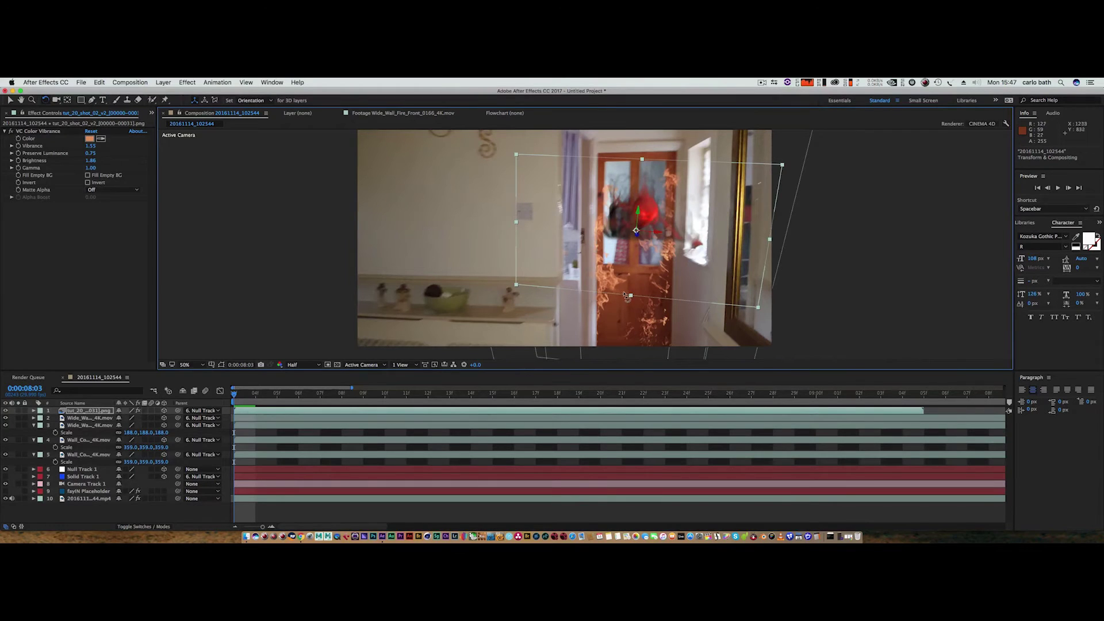
Drag a corner to shrink the monster layer slightly, checking it at 100% and 25% zoom
key(v)
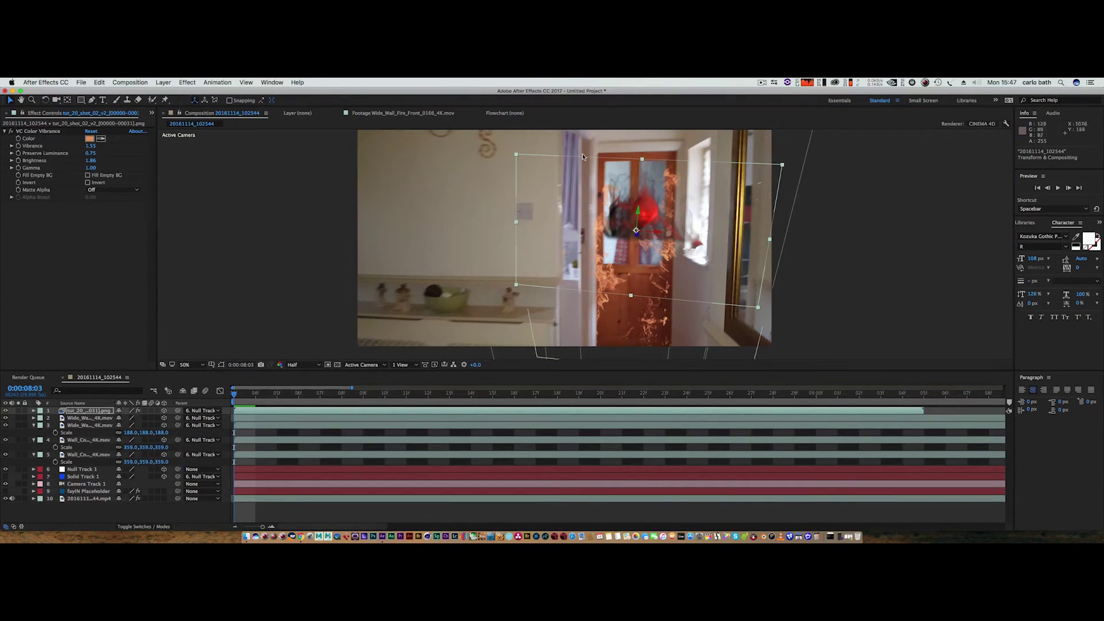
drag(516, 154, 572, 178)
key(period)
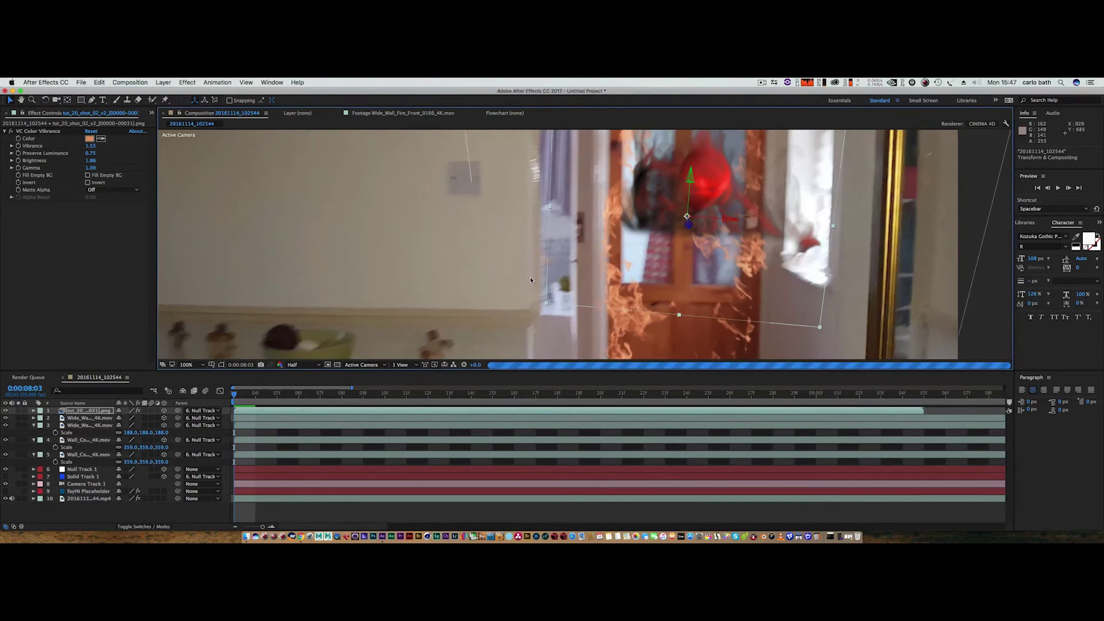
key(comma)
key(comma)
key(comma)
key(comma)
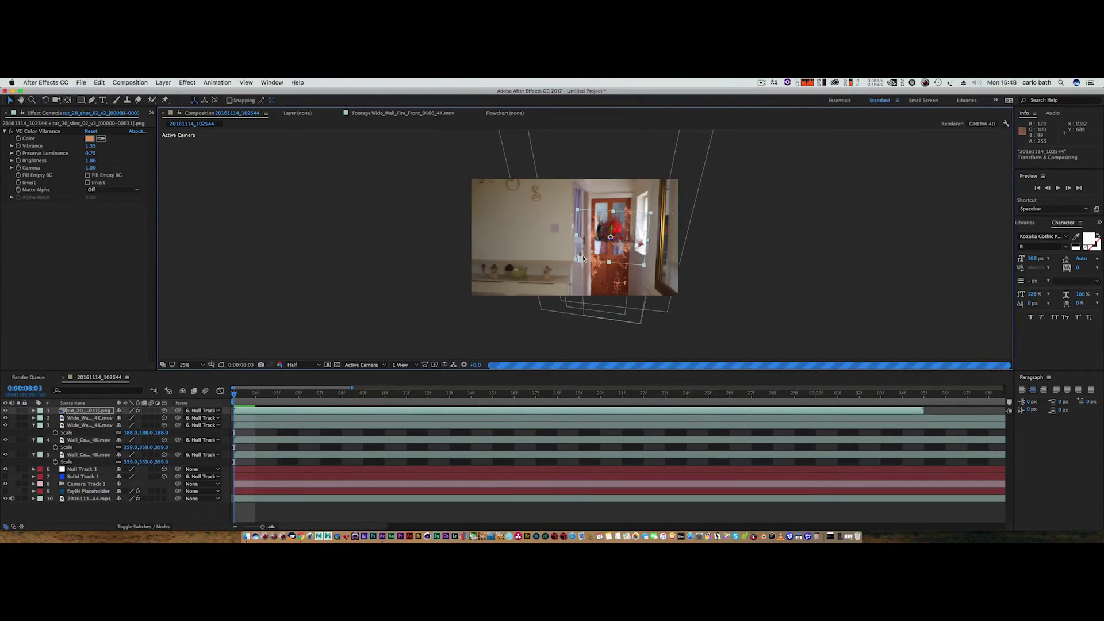
Reduce the monster layer's depth scale to 252 and move the playhead to 0:00:08:05
key(s)
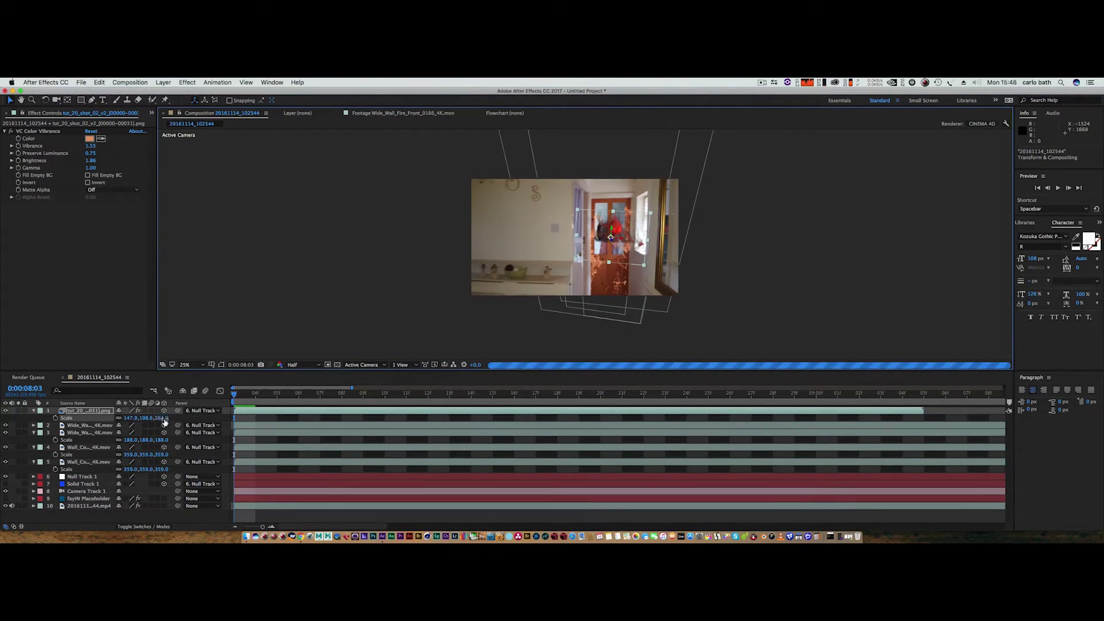
drag(157, 418, 150, 418)
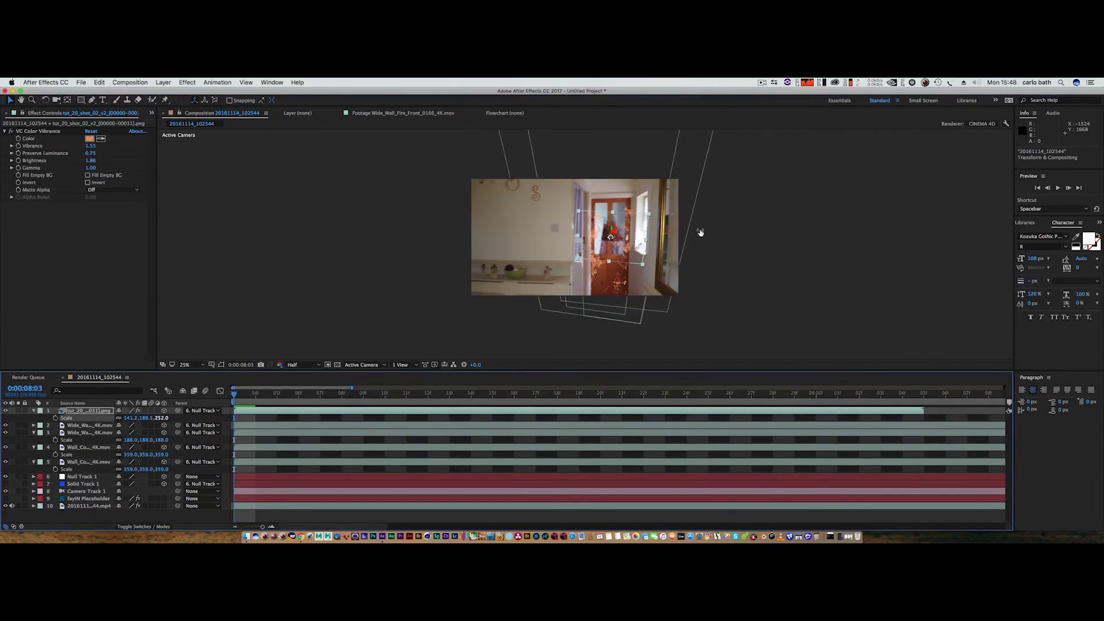
key(comma)
key(period)
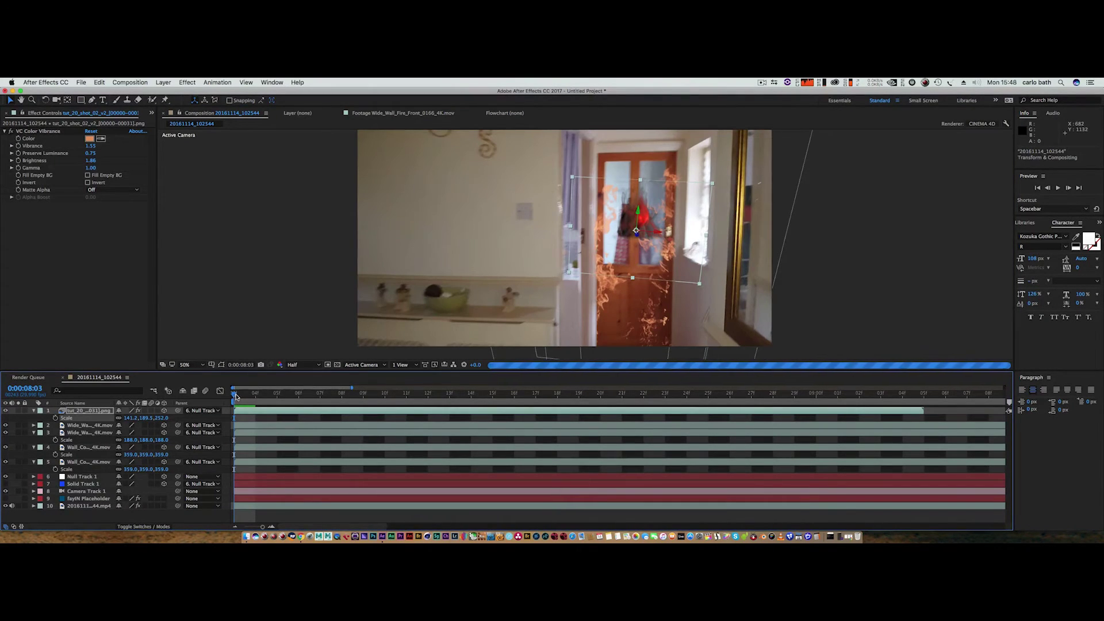
drag(236, 396, 269, 397)
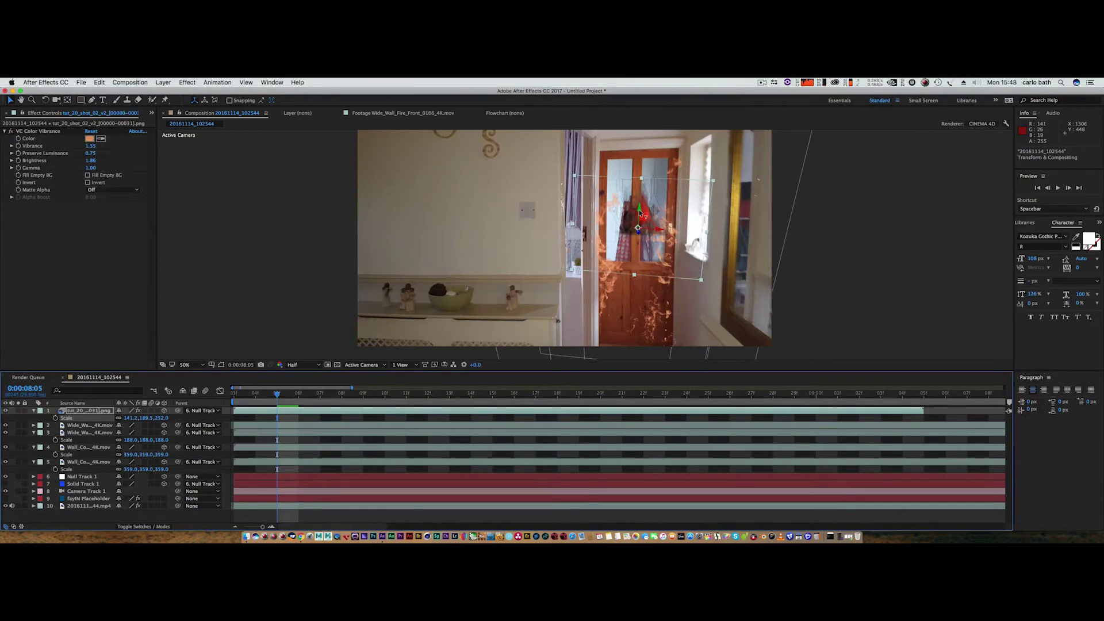
Lower the monster toward the doorway floor and enlarge its scale, reviewing frames 0:00:08:08 and 0:00:08:03
drag(640, 213, 626, 343)
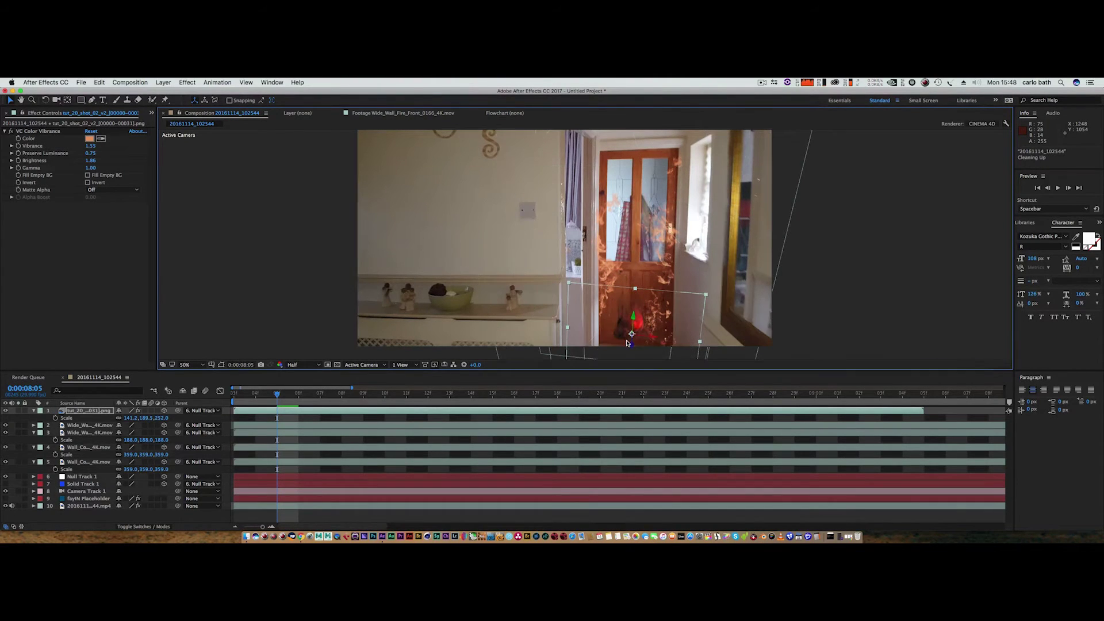
drag(853, 263, 850, 235)
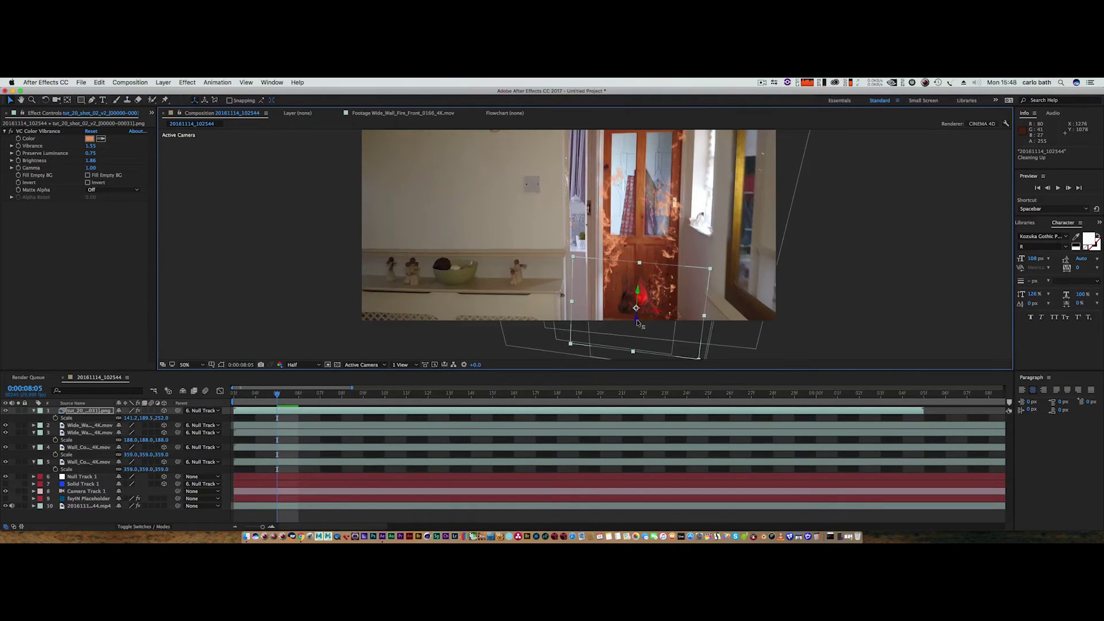
click(333, 396)
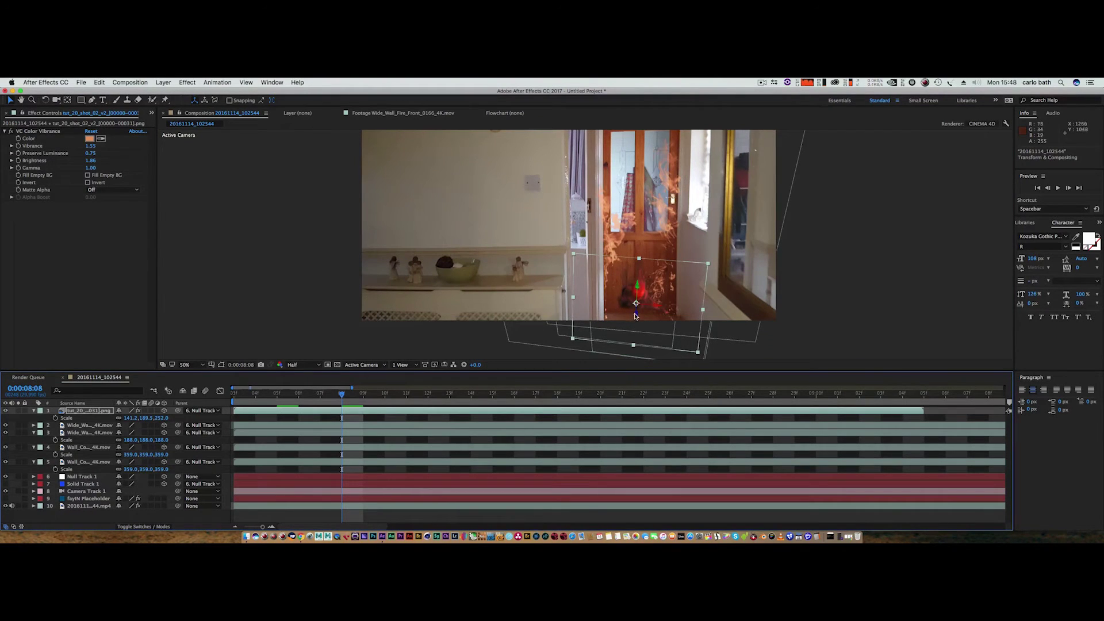
drag(637, 315, 635, 329)
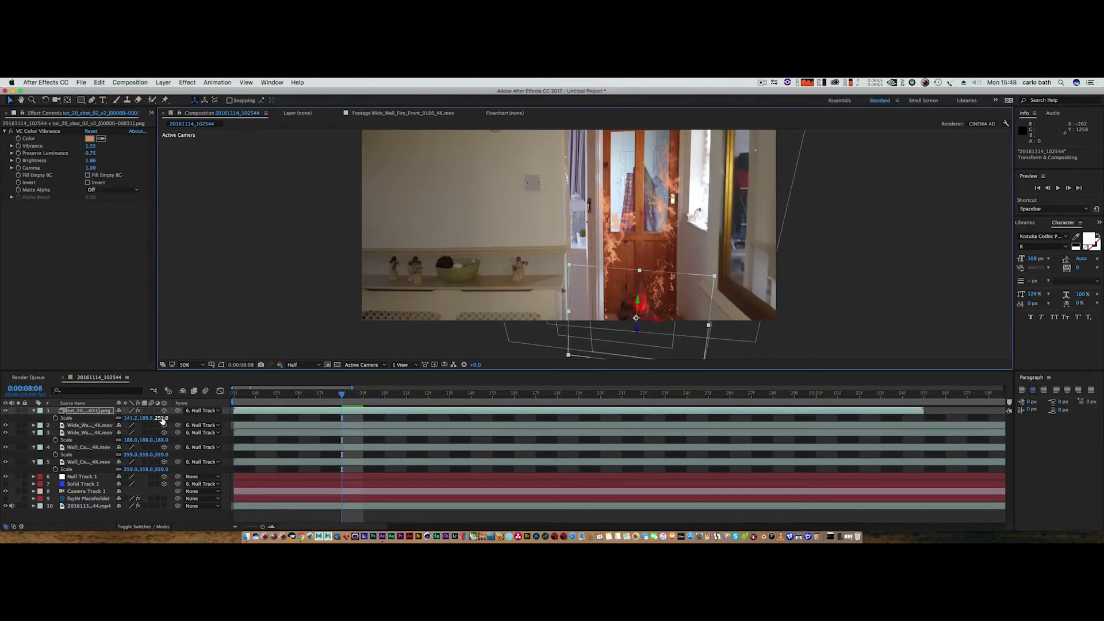
drag(160, 419, 218, 410)
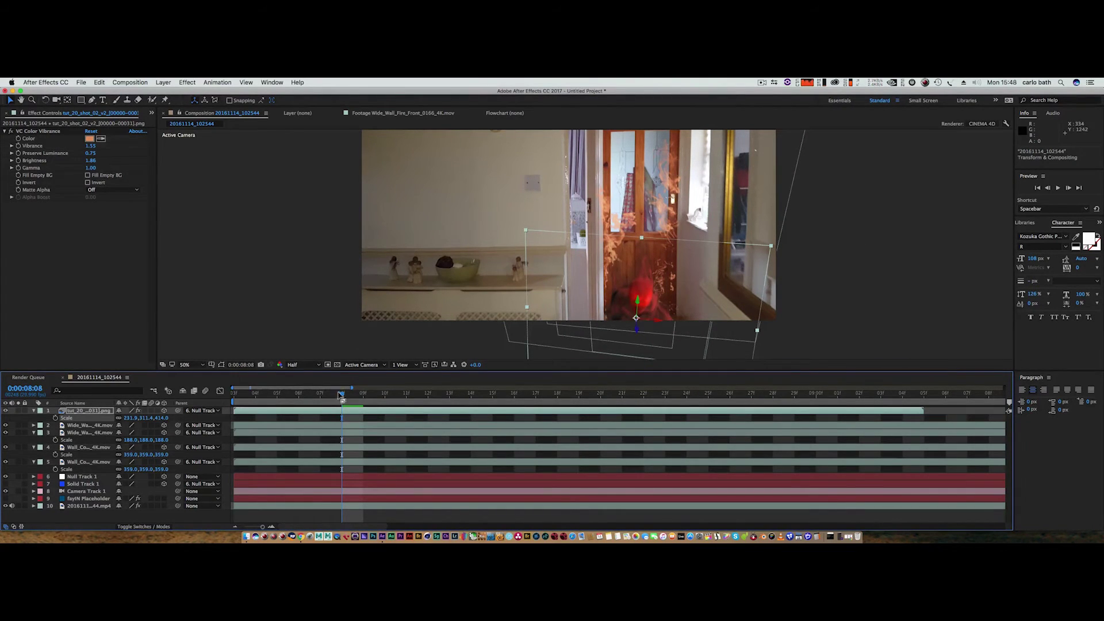
drag(334, 398, 229, 398)
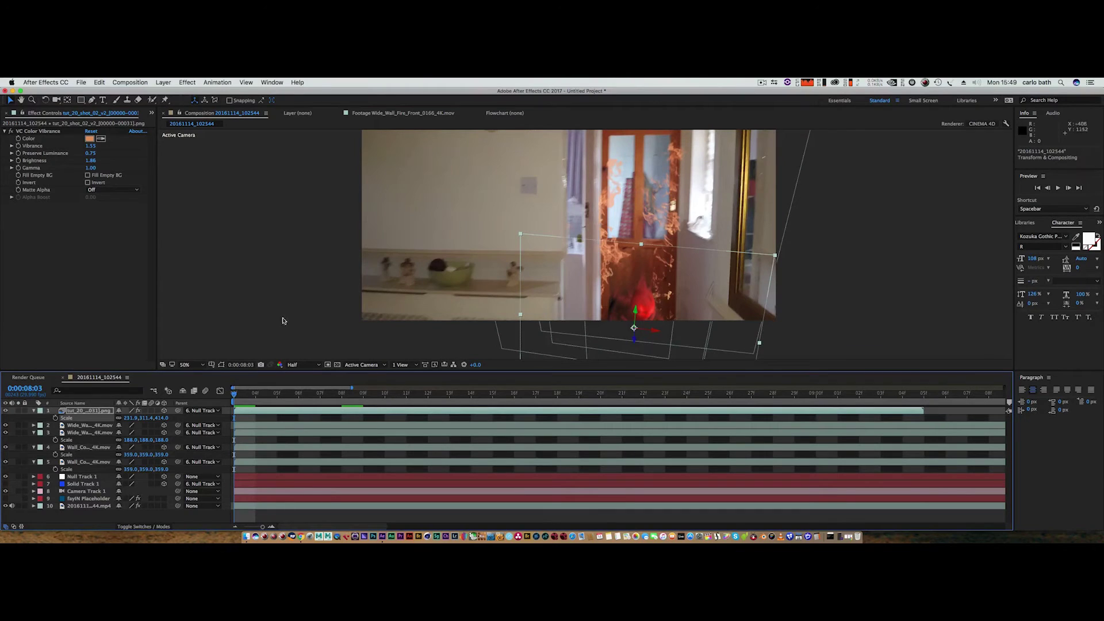
Lower the monster's VC Color Vibrance to 1.29, then frame the view at 25% zoom
drag(275, 244, 248, 273)
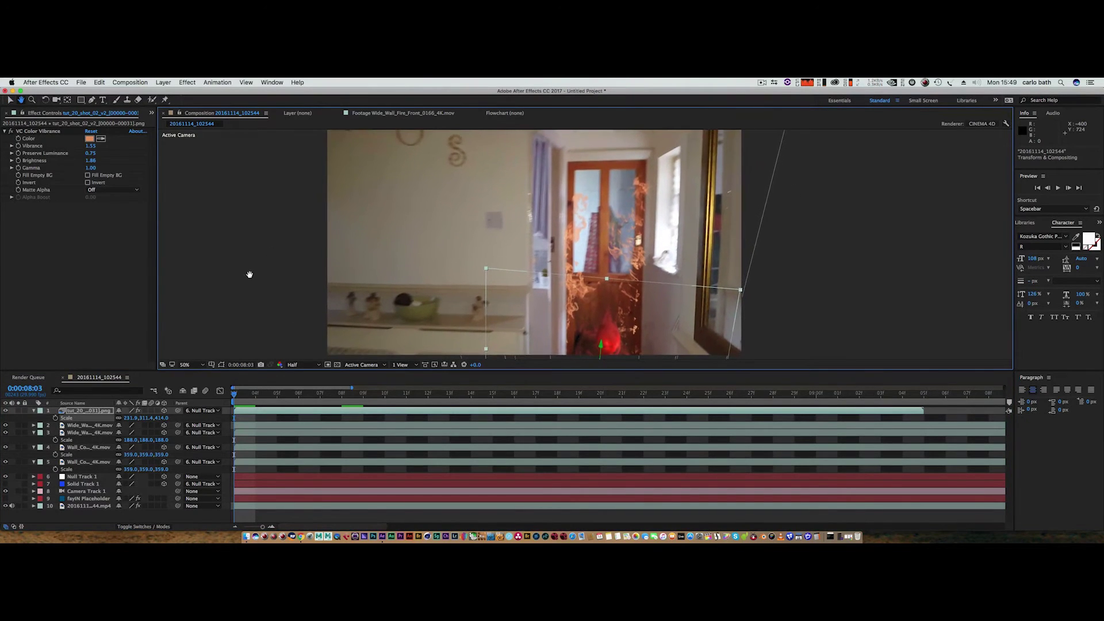
key(v)
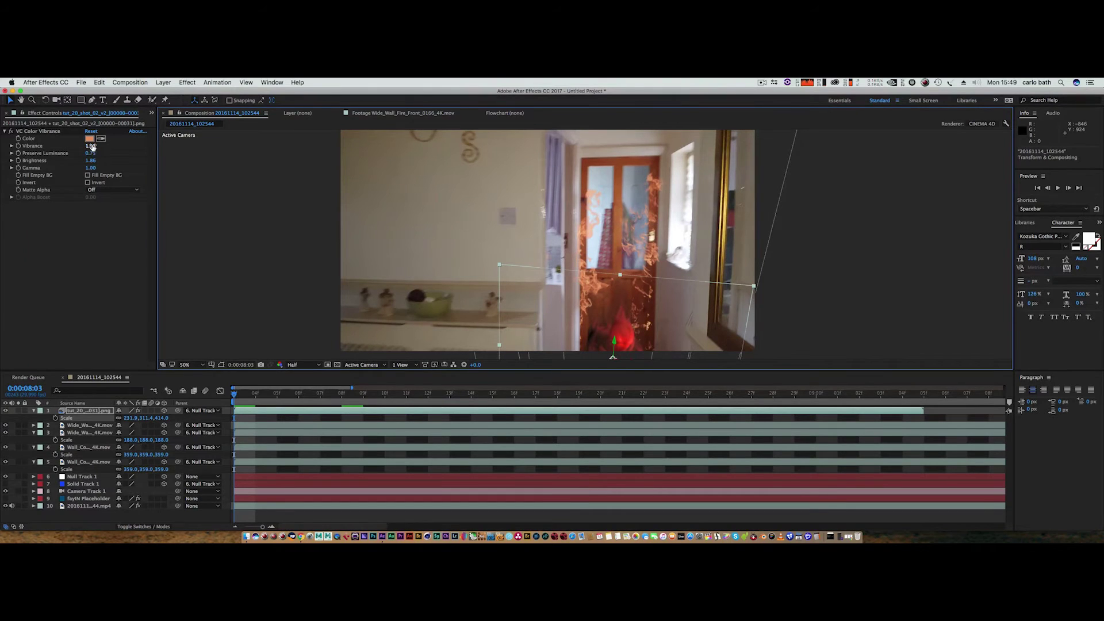
drag(92, 147, 77, 147)
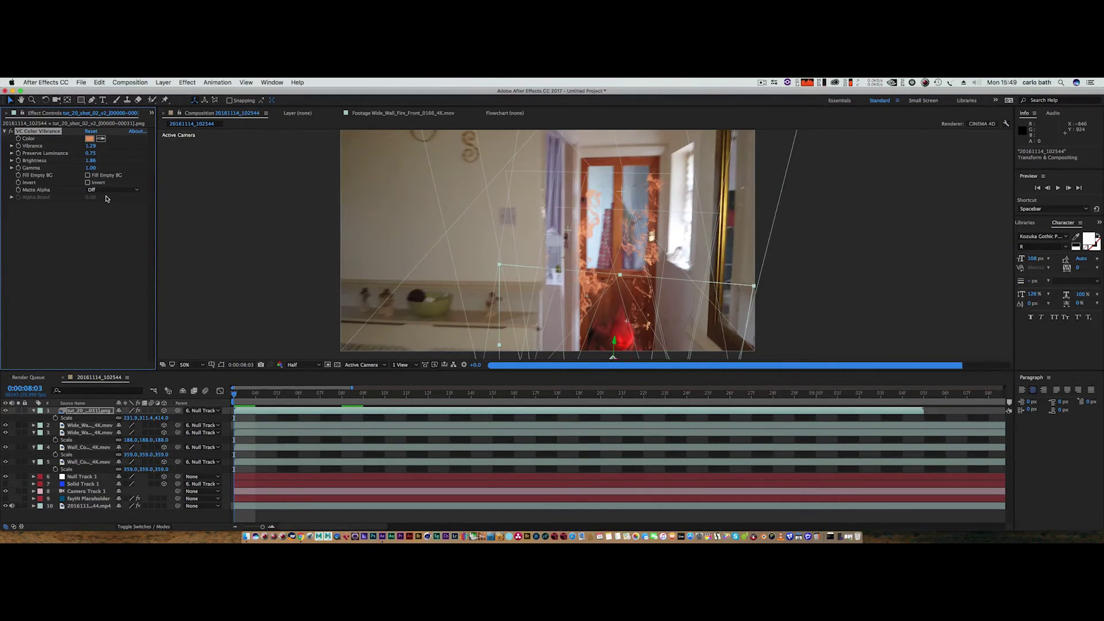
key(h)
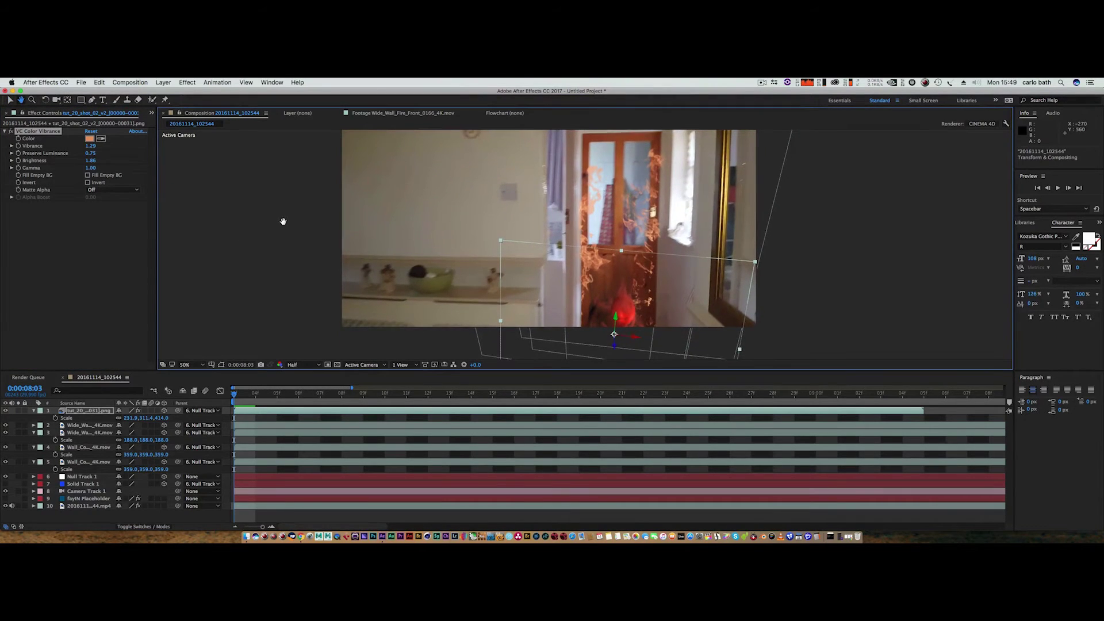
drag(283, 224, 298, 262)
key(comma)
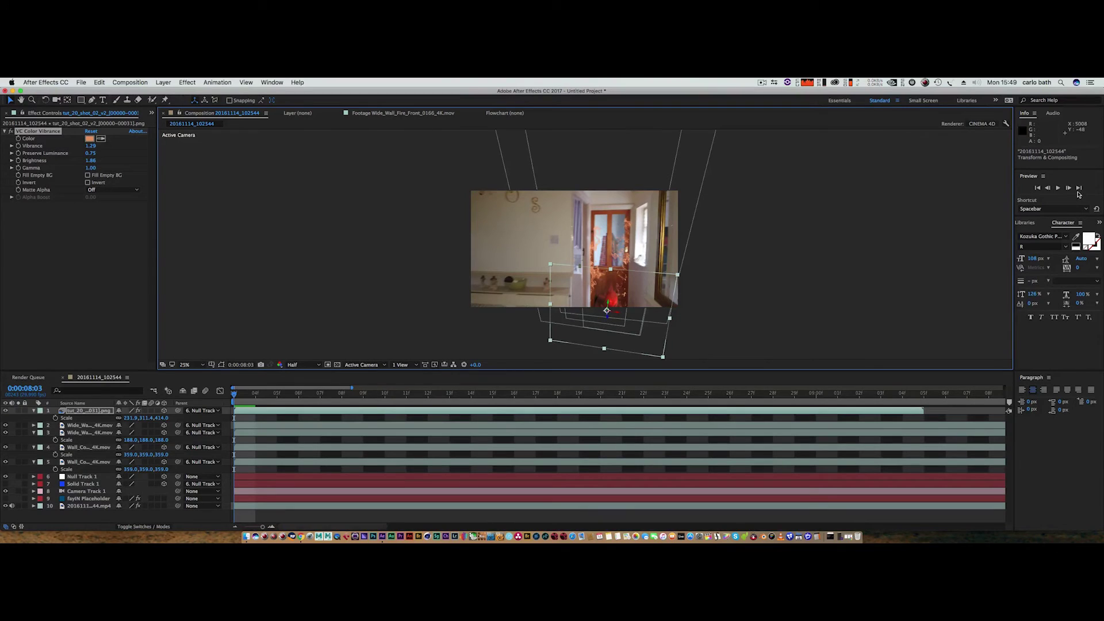
click(1058, 188)
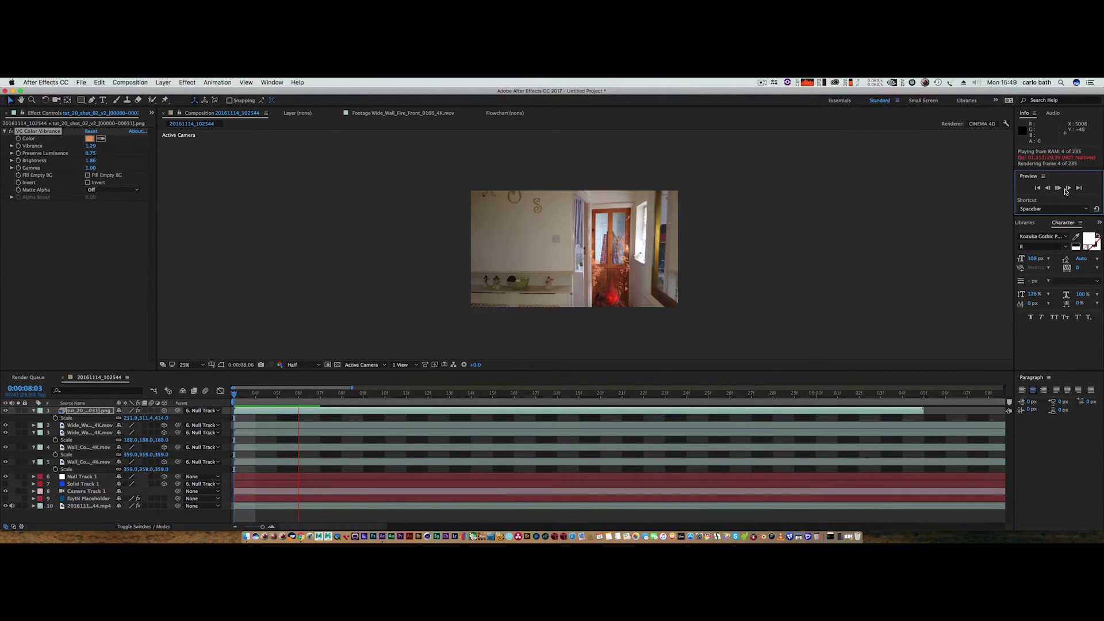
scroll(705, 306, down, 1)
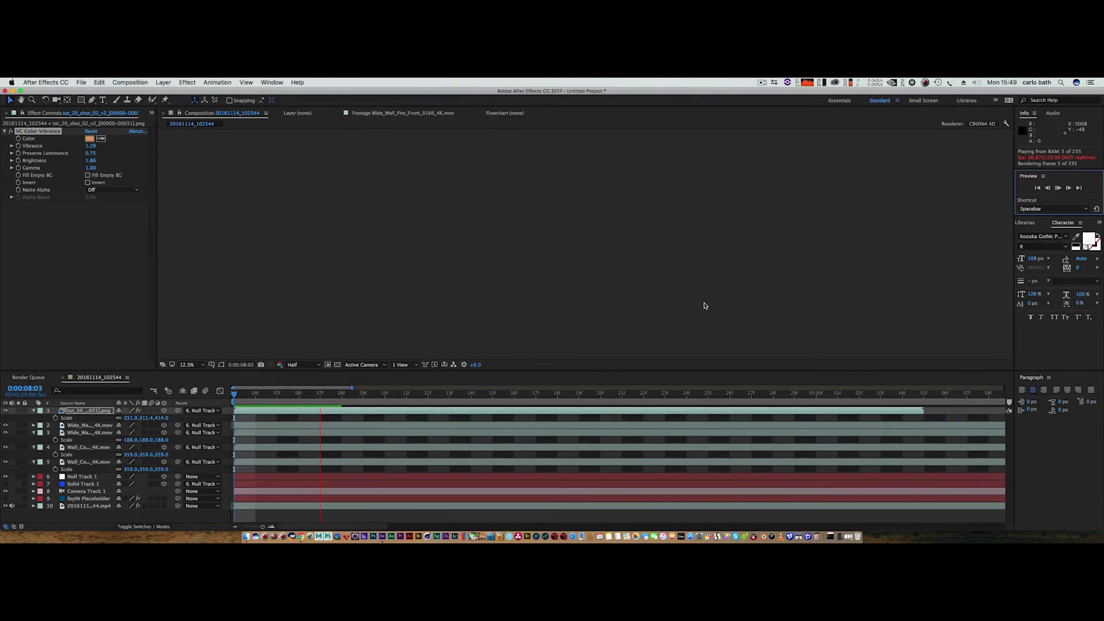
scroll(705, 306, up, 10)
scroll(705, 303, down, 2)
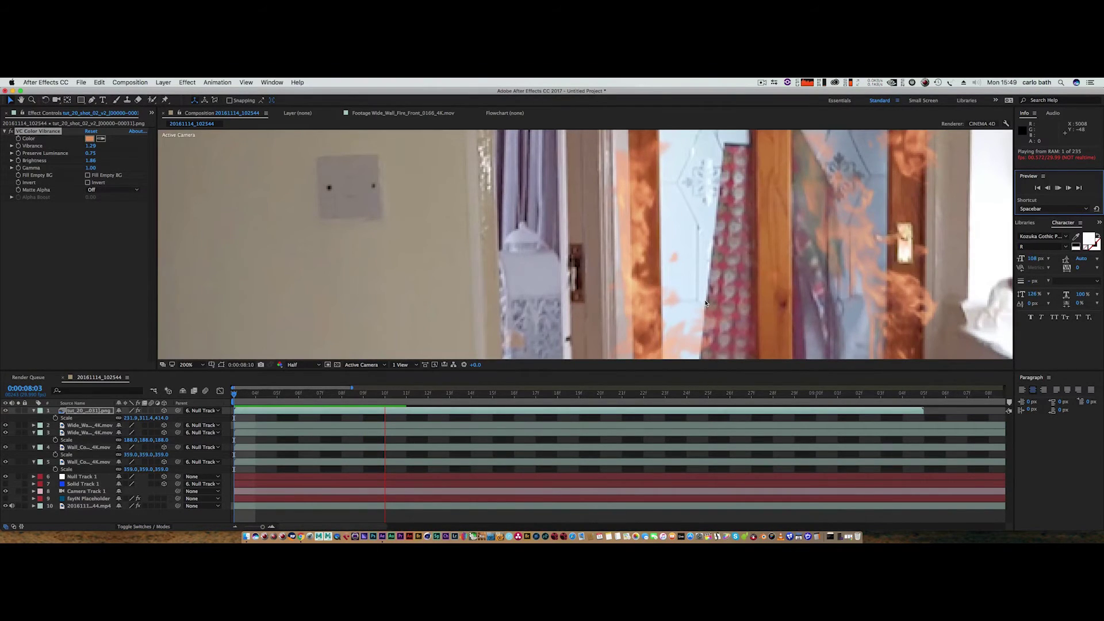
scroll(706, 303, up, 3)
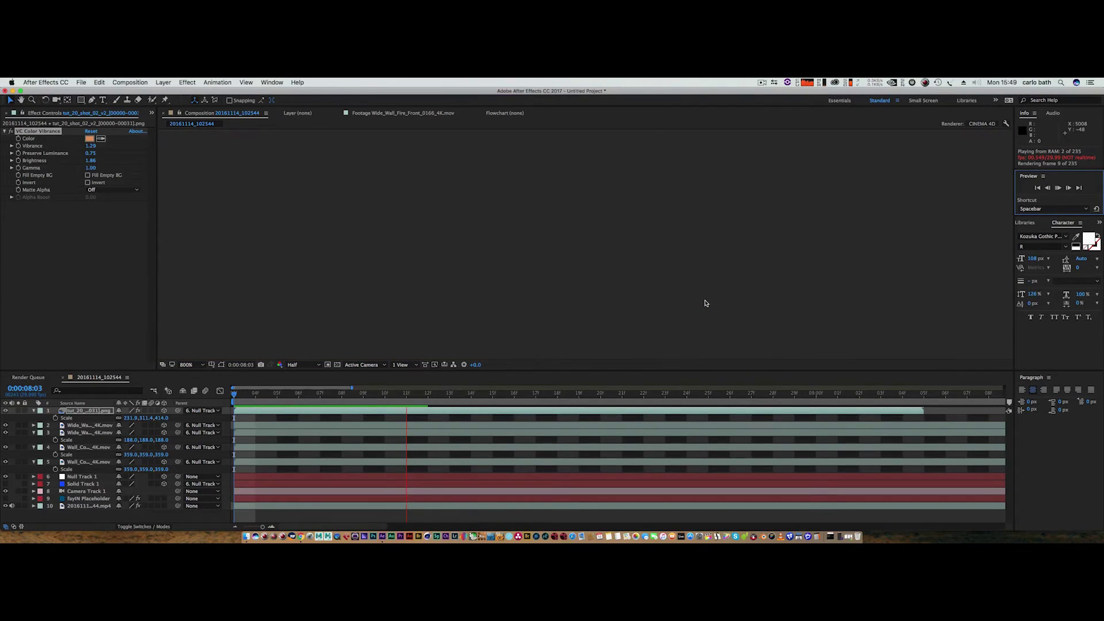
click(196, 367)
click(193, 493)
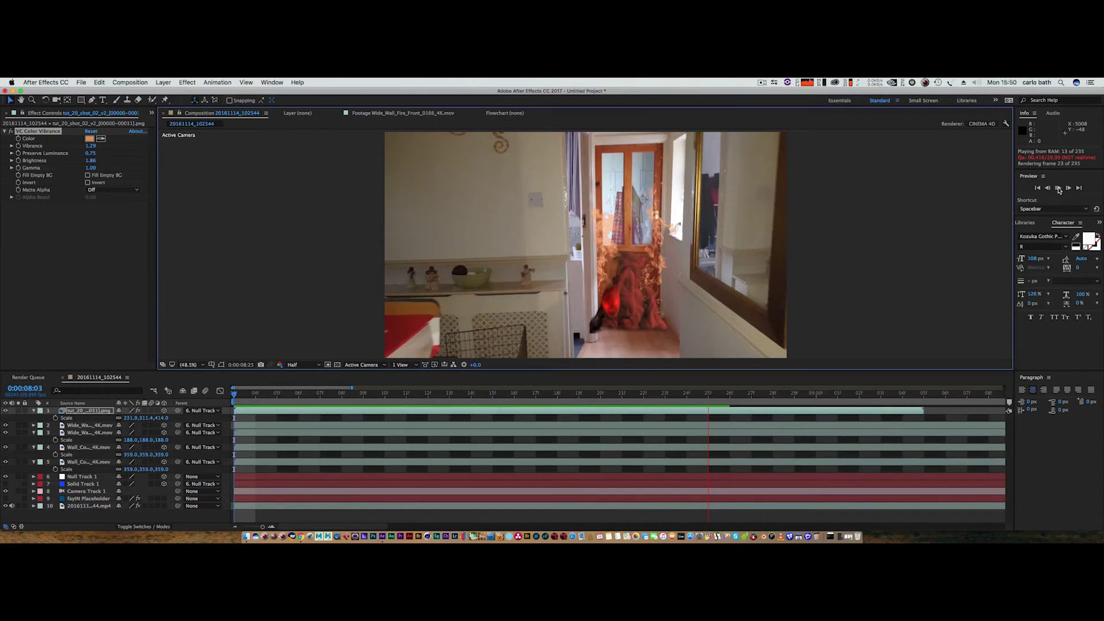
Stop the preview, return to 0:00:08:03 and copy layer 1's VC Color Vibrance effect
click(1058, 188)
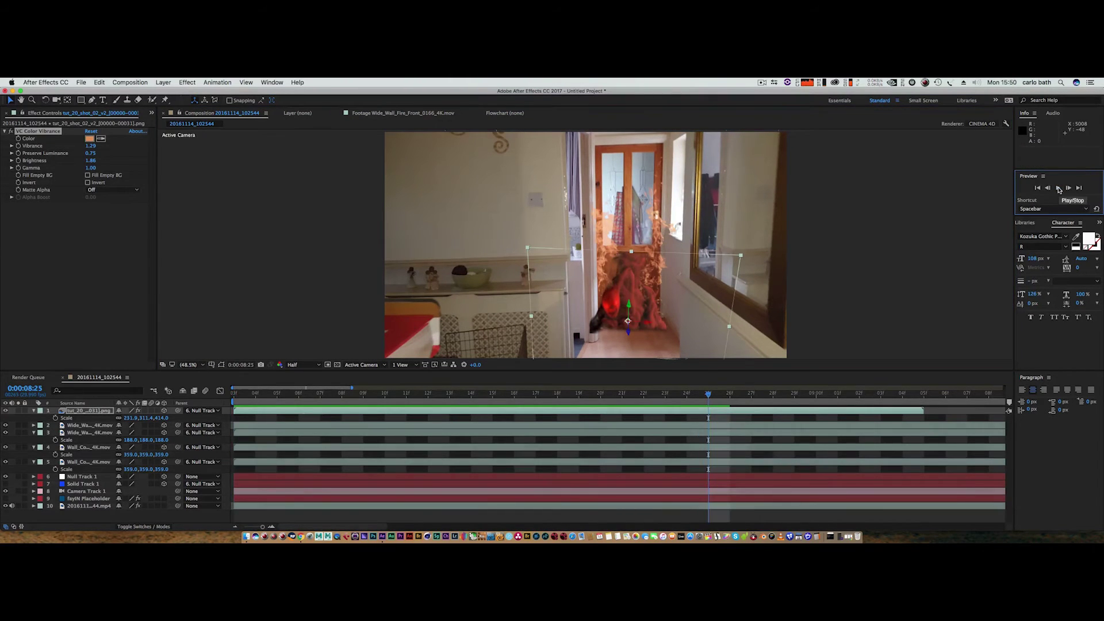
click(239, 396)
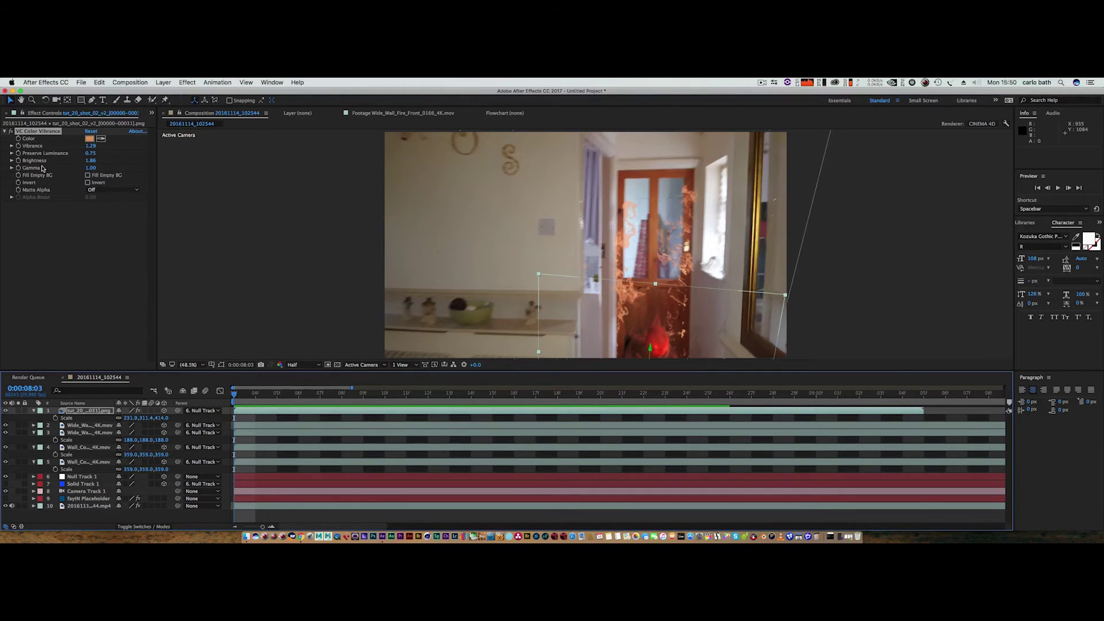
right_click(38, 133)
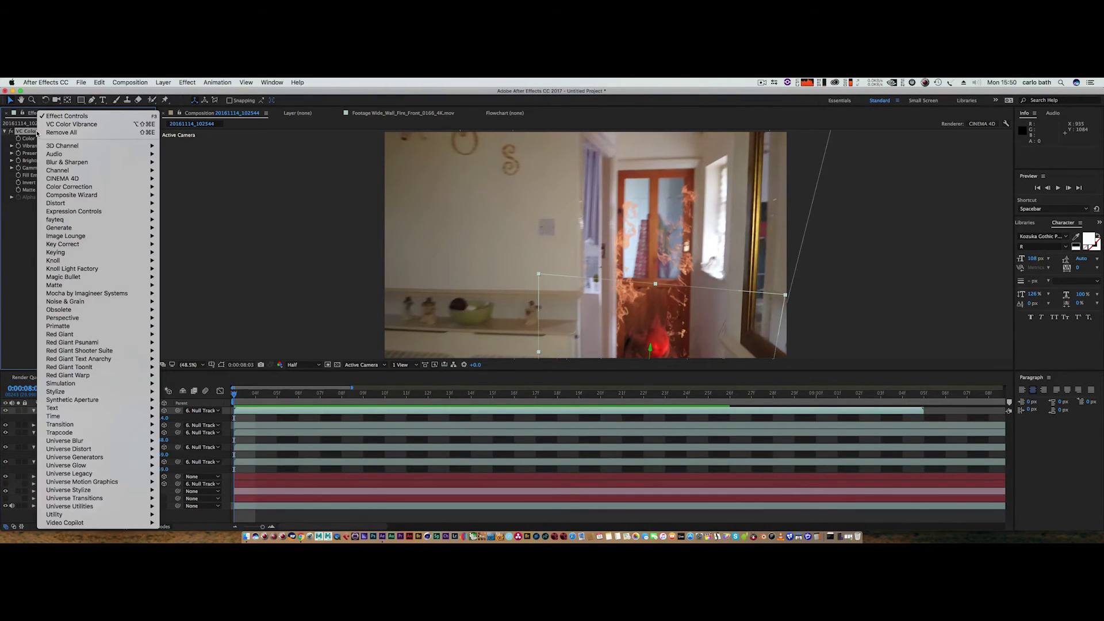
key(Escape)
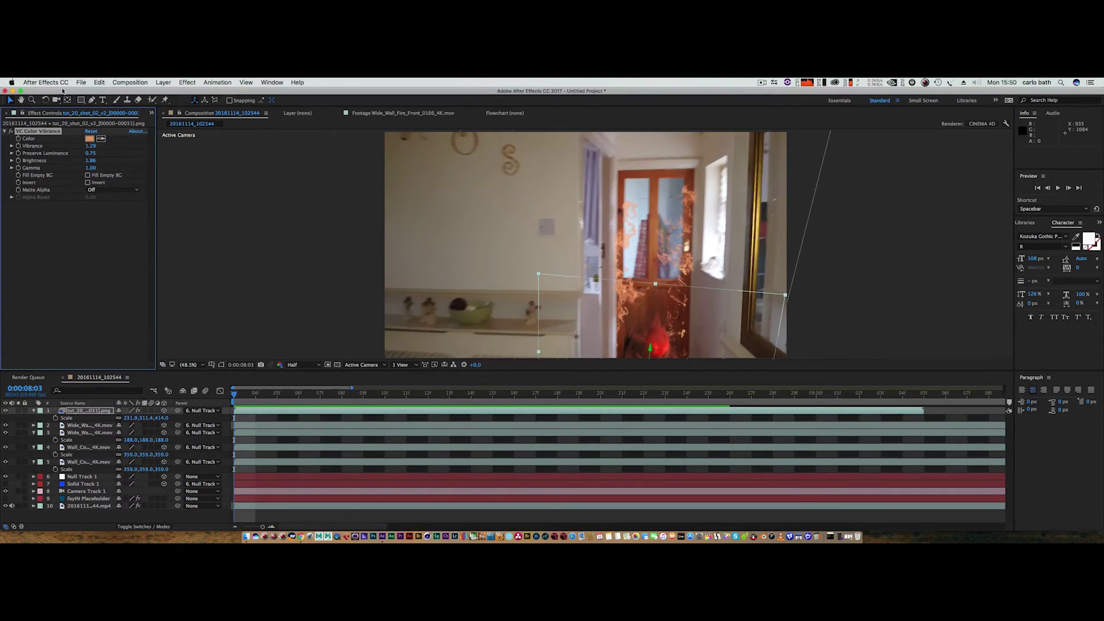
click(99, 82)
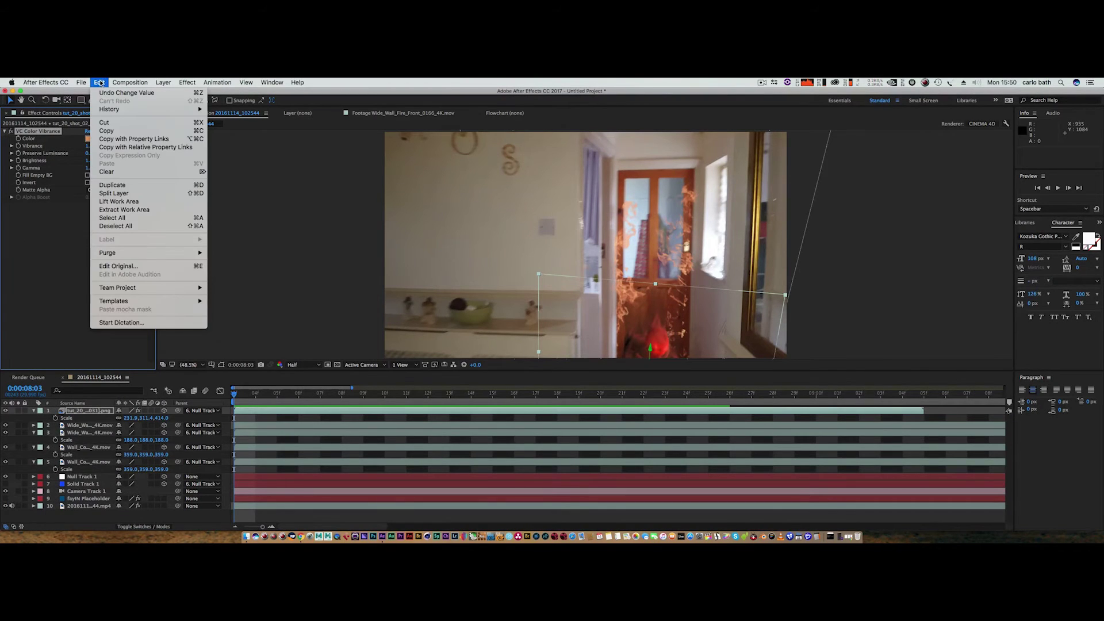
click(99, 131)
Paste the effect onto both Wide_Wall_Fire_Front layers and the Wall_Corner_Fire_0159 layer
click(79, 426)
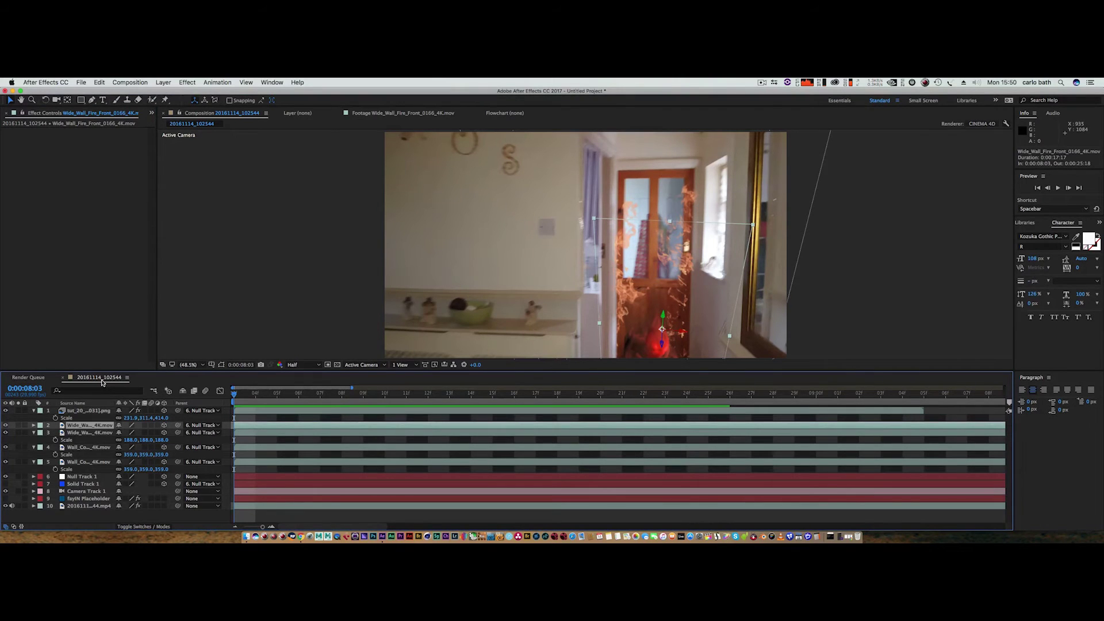
key(super+v)
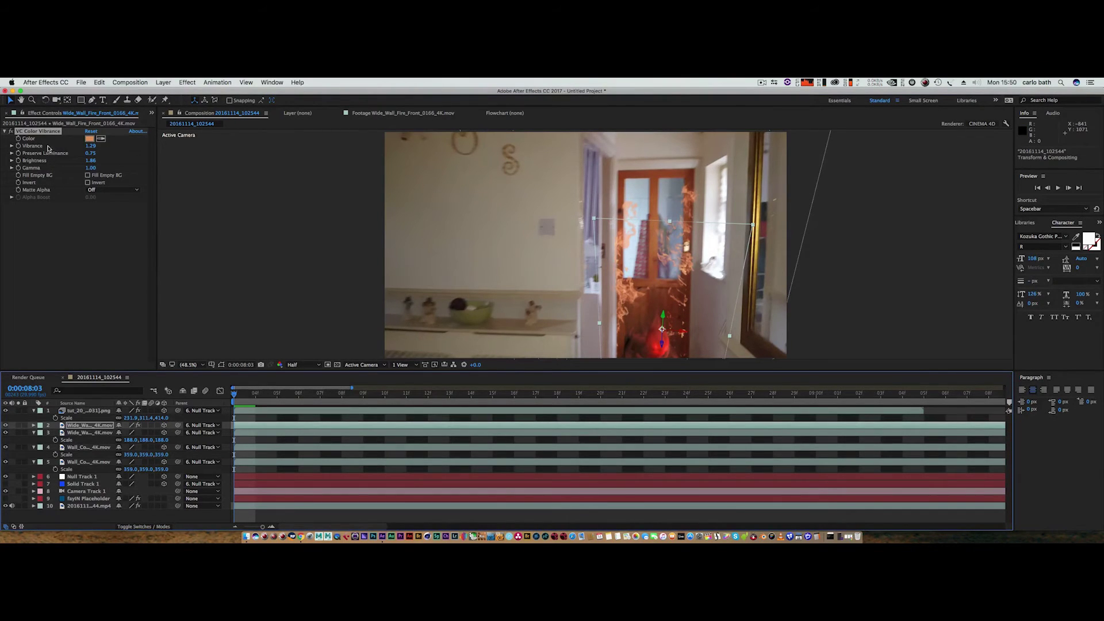
click(89, 434)
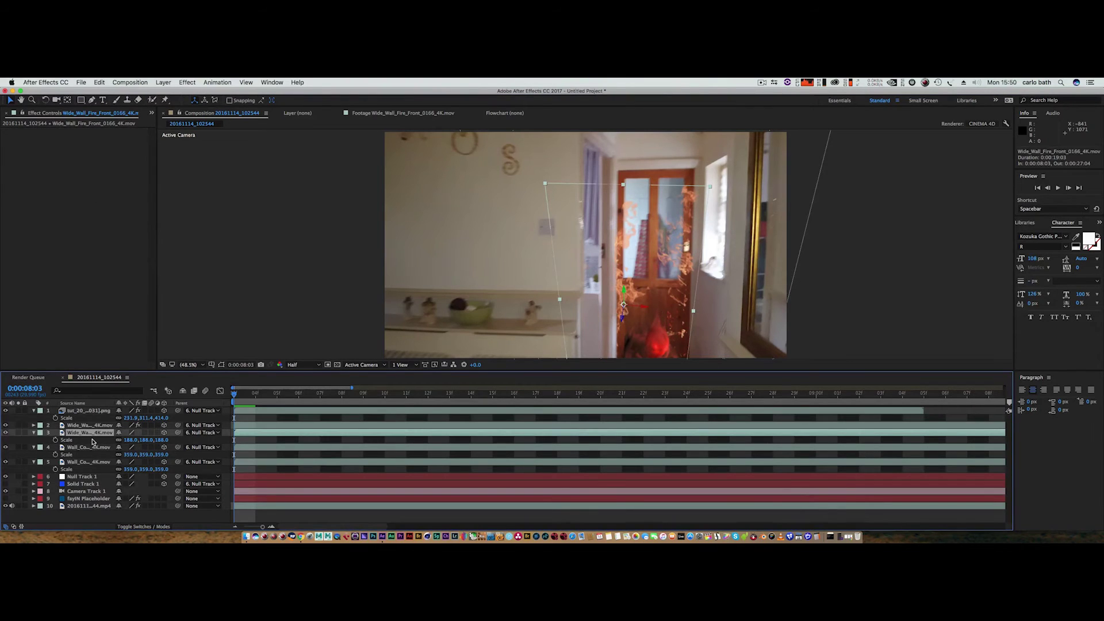
key(super+v)
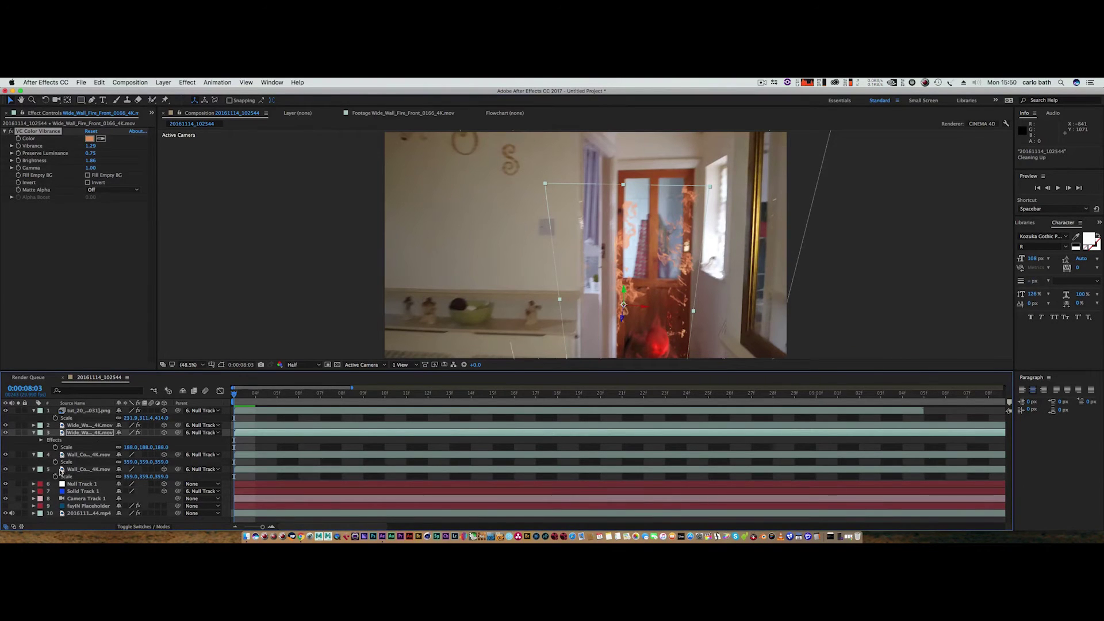
click(89, 454)
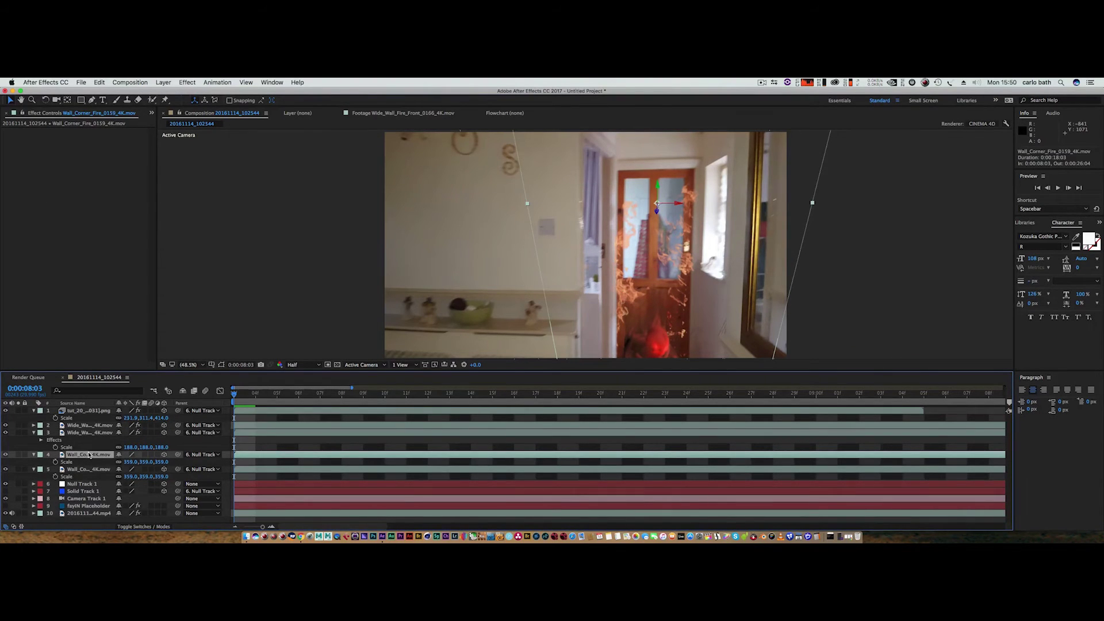
key(super+v)
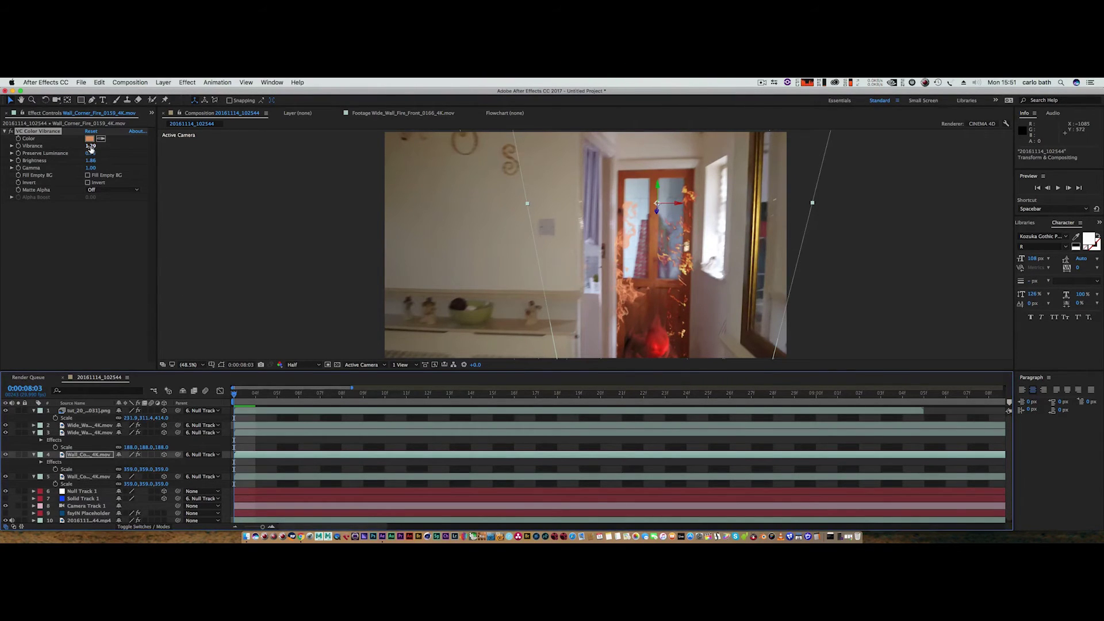
Set the corner fire's Vibrance to 1.13 and play the preview to check the flames
drag(90, 149, 83, 149)
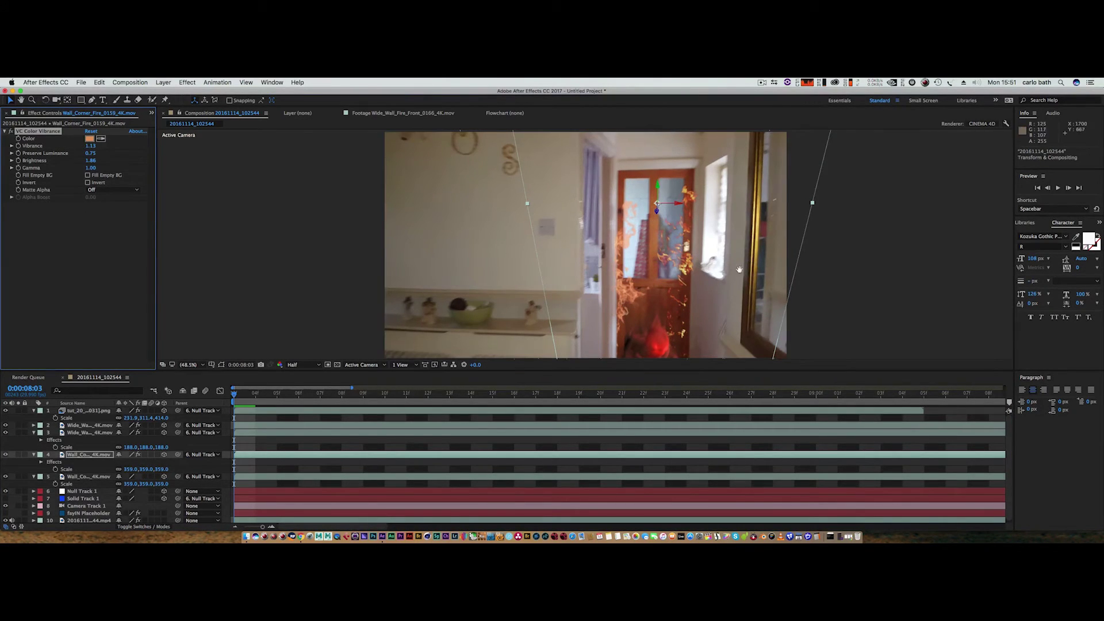
drag(739, 270, 735, 247)
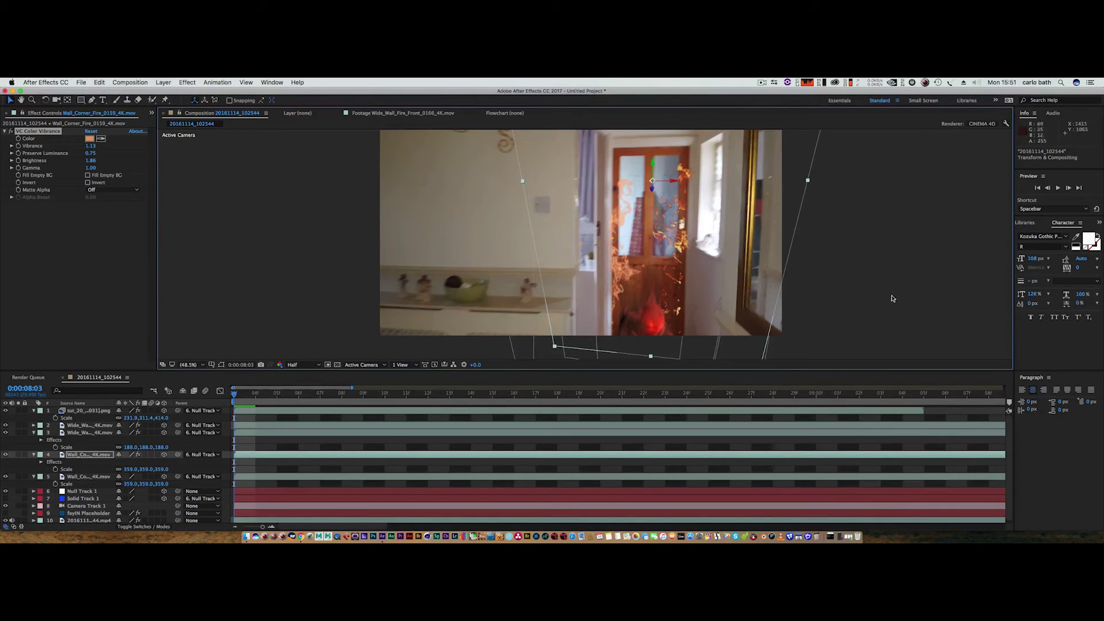
click(1058, 189)
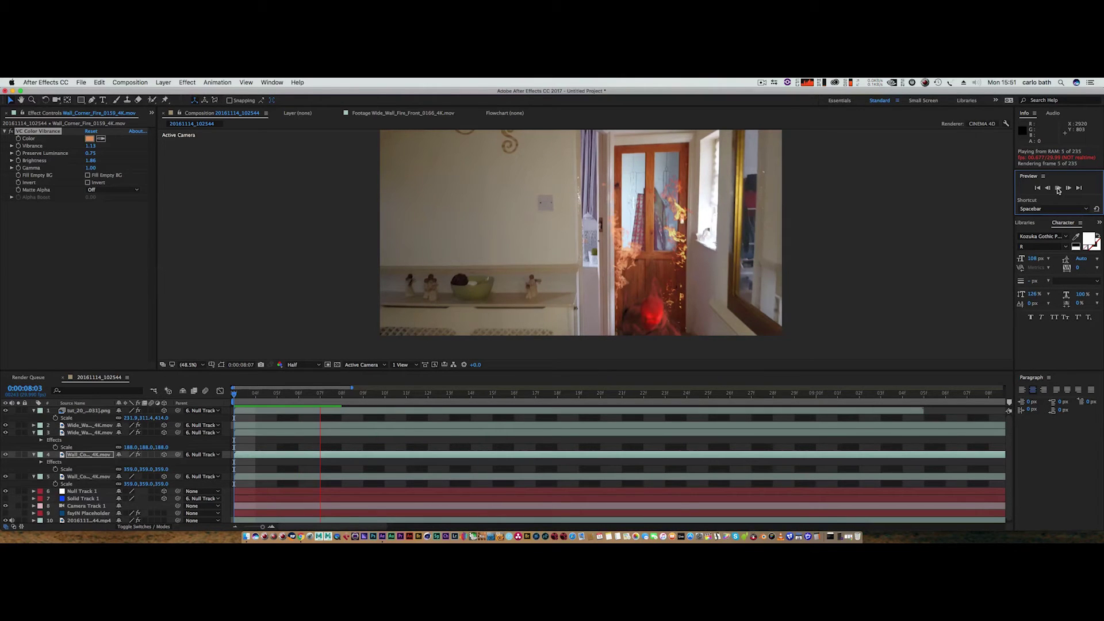
click(1058, 190)
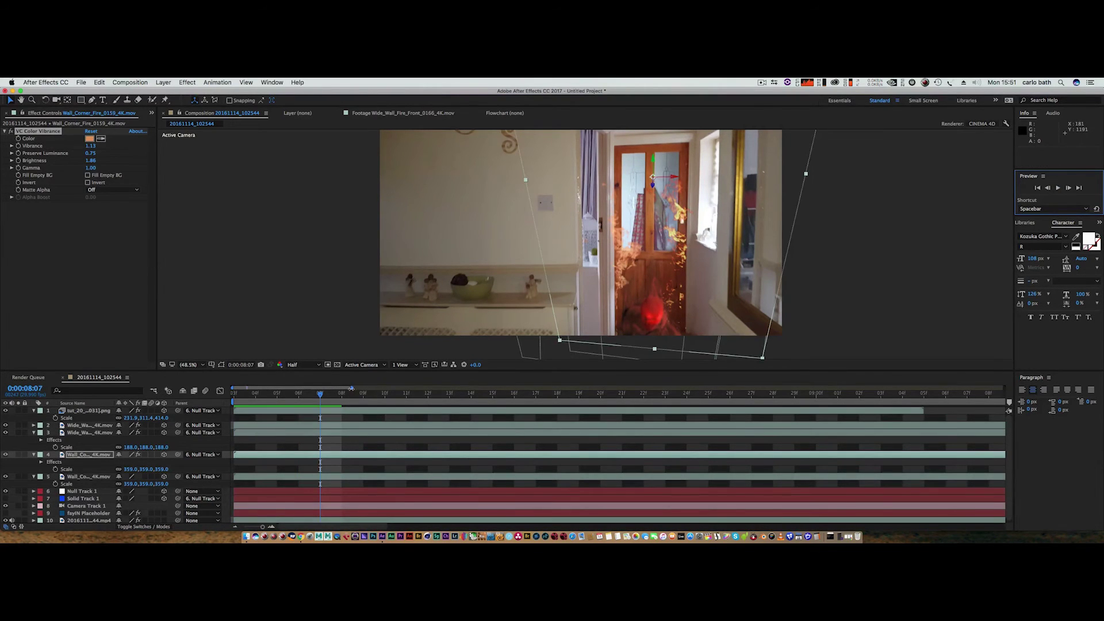
drag(351, 387, 533, 388)
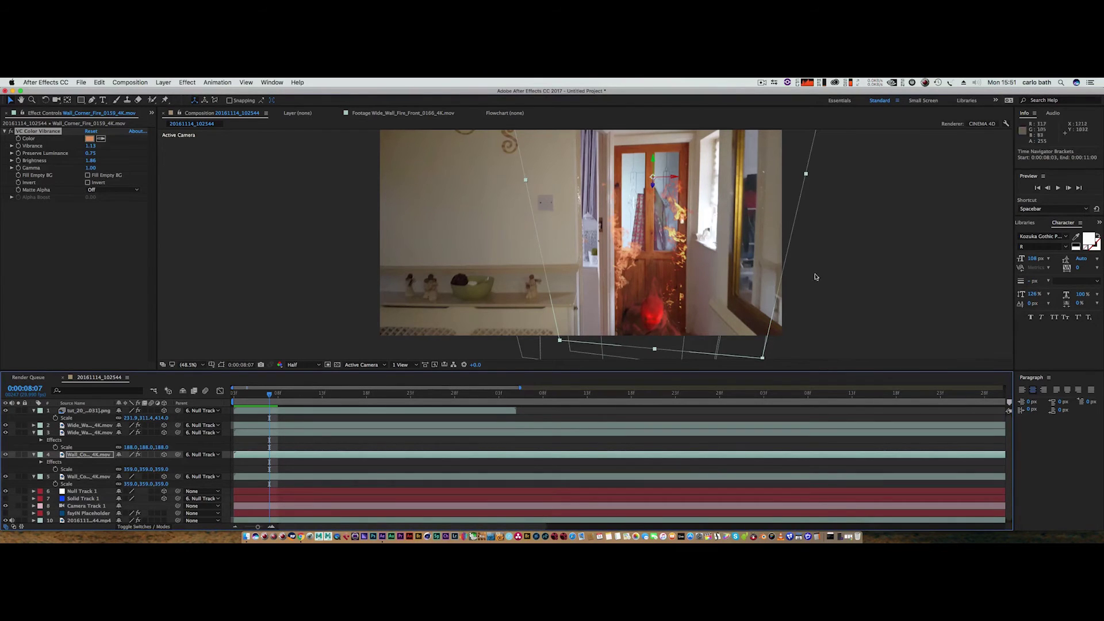
click(1057, 189)
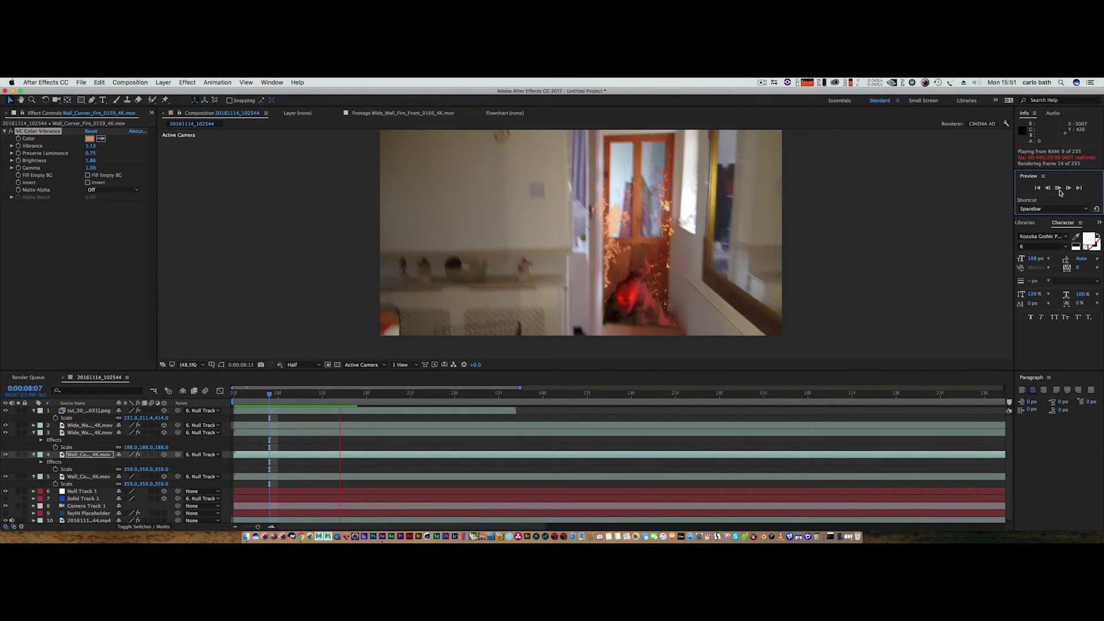
key(space)
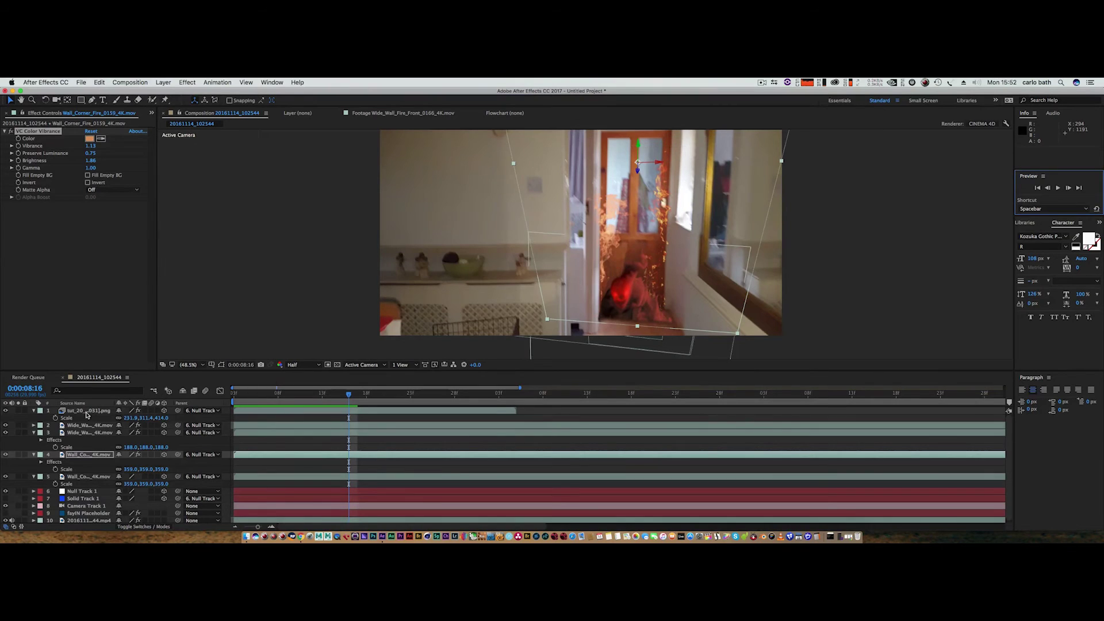
Collapse the expanded property rows of layers 1, 3, 4 and 5
click(87, 411)
click(33, 410)
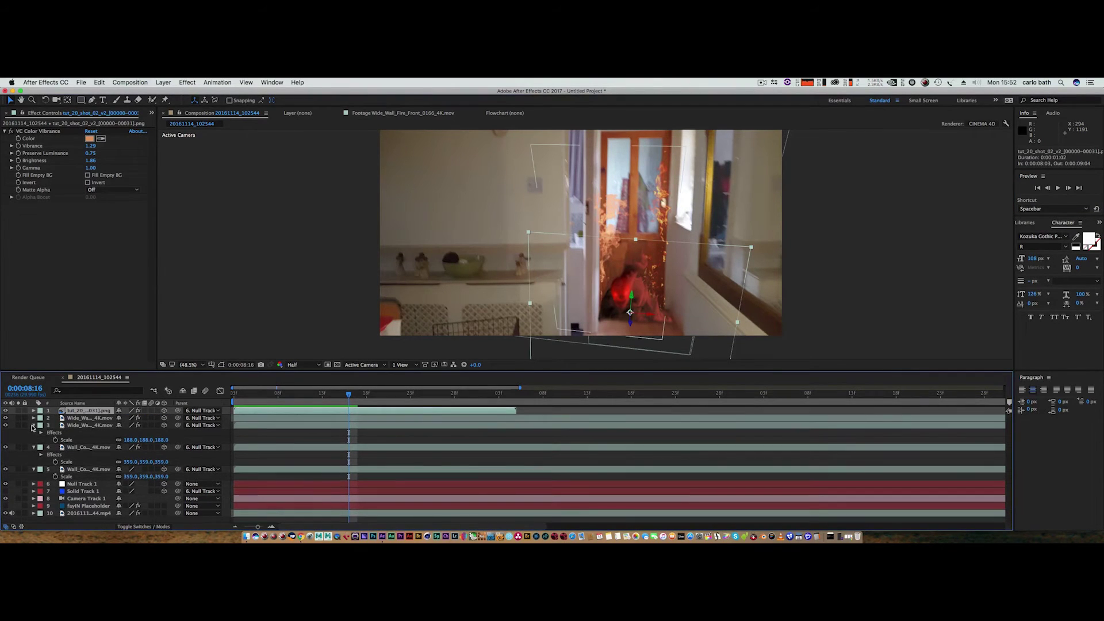
click(34, 425)
click(34, 432)
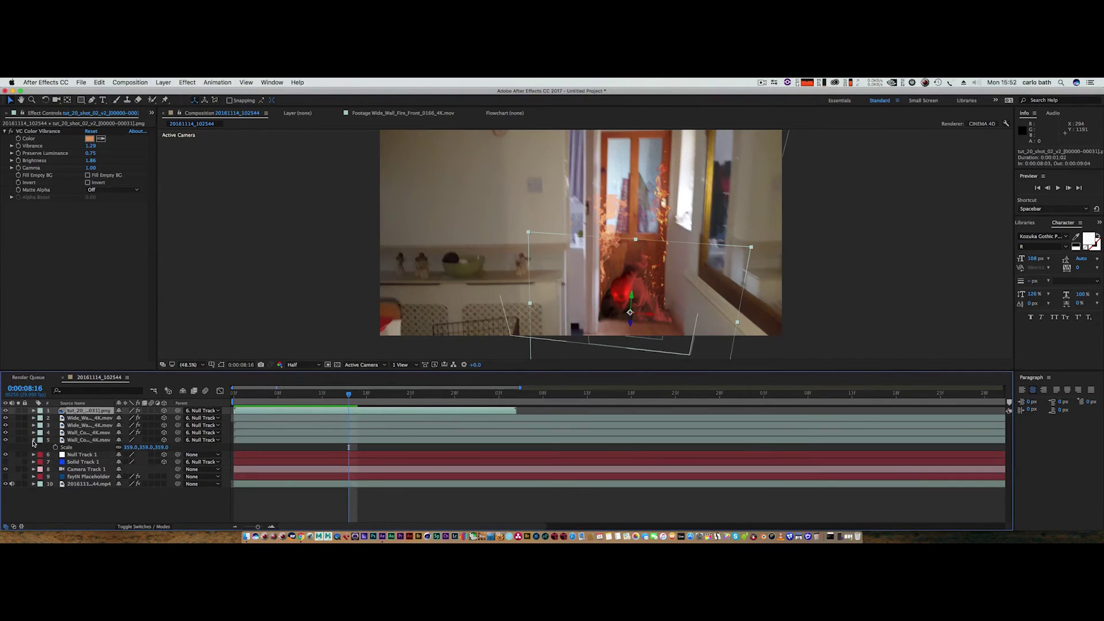
click(34, 439)
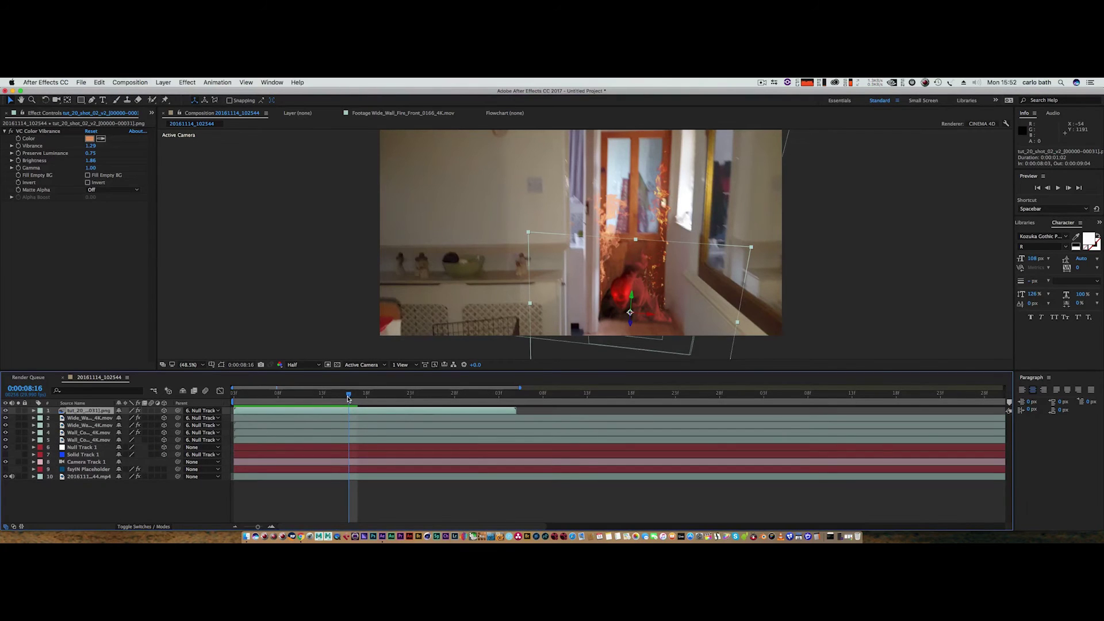
Move the playhead to 0:00:08:26 and bring up the Project panel listing footage and compositions
mouse_move(348, 398)
mouse_down()
mouse_move(316, 398)
mouse_move(367, 399)
mouse_up()
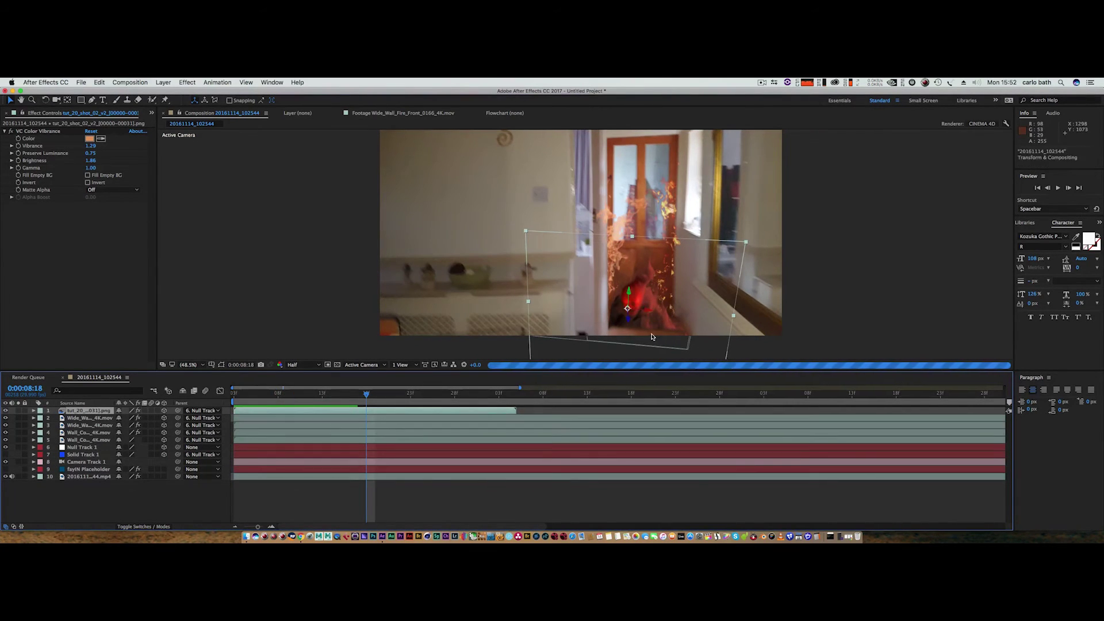
click(440, 395)
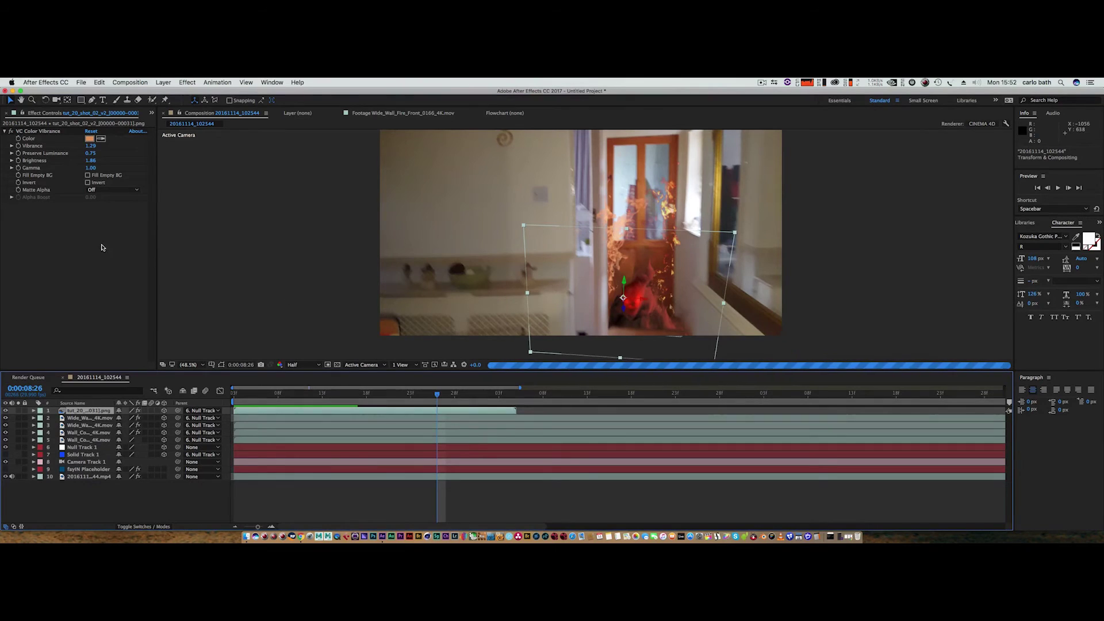
click(151, 114)
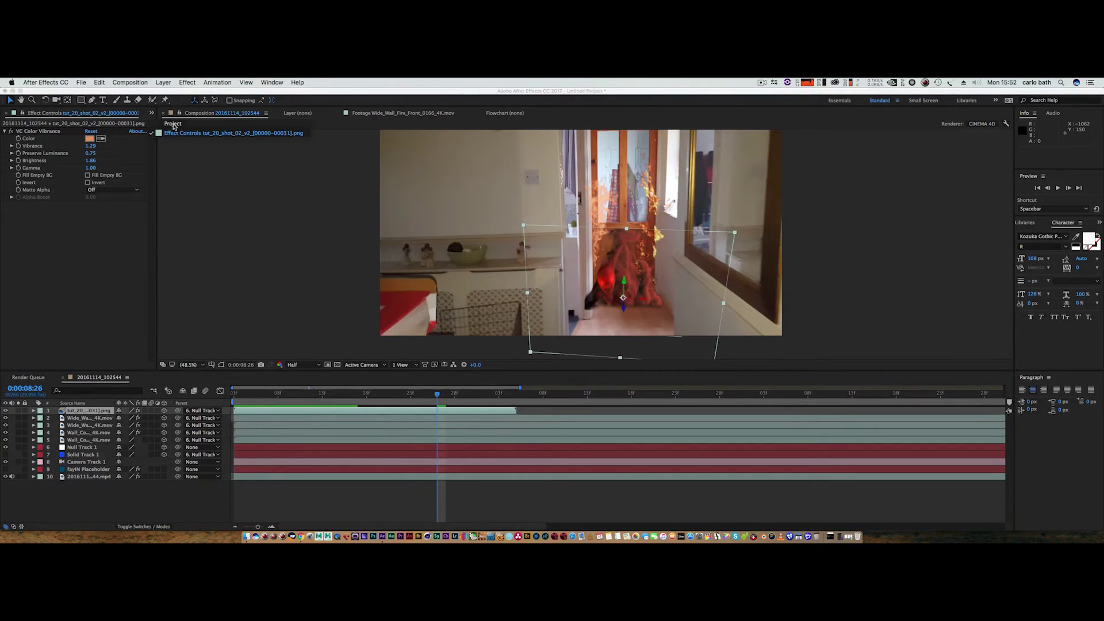
click(164, 135)
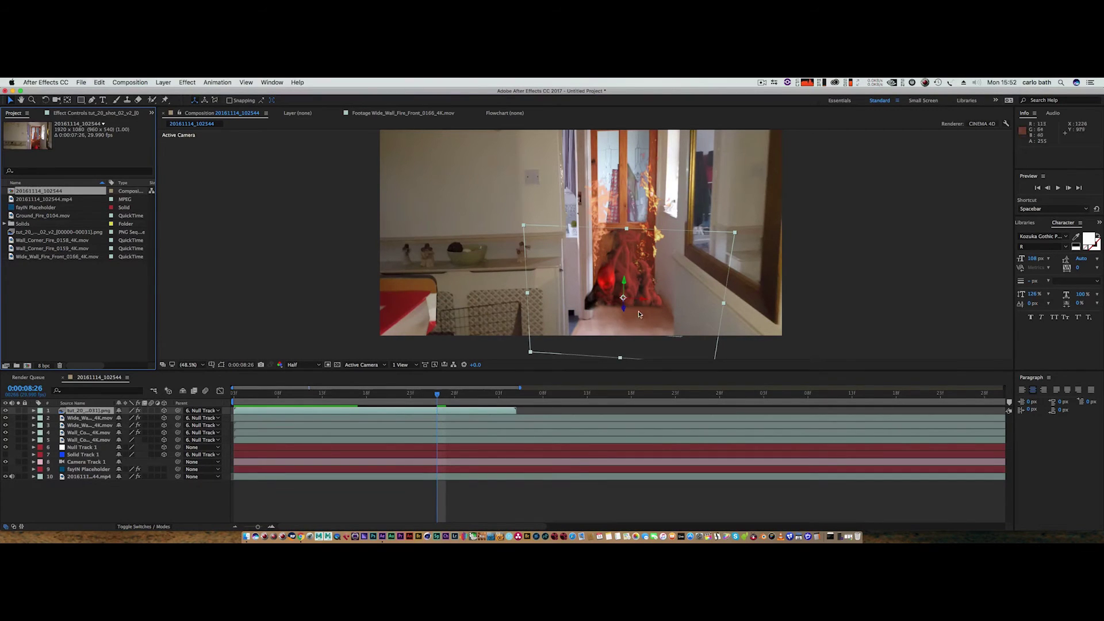
Nudge the doorway 3D plate slightly right and pick Ground_Fire_0104.mov from the Project panel
drag(645, 300, 651, 302)
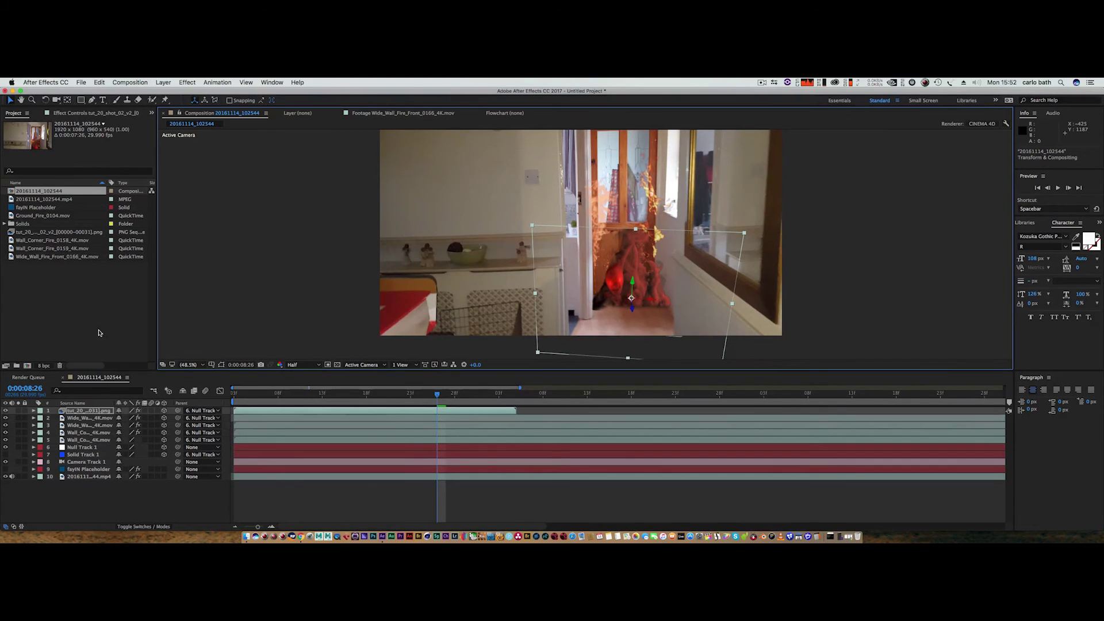
click(42, 241)
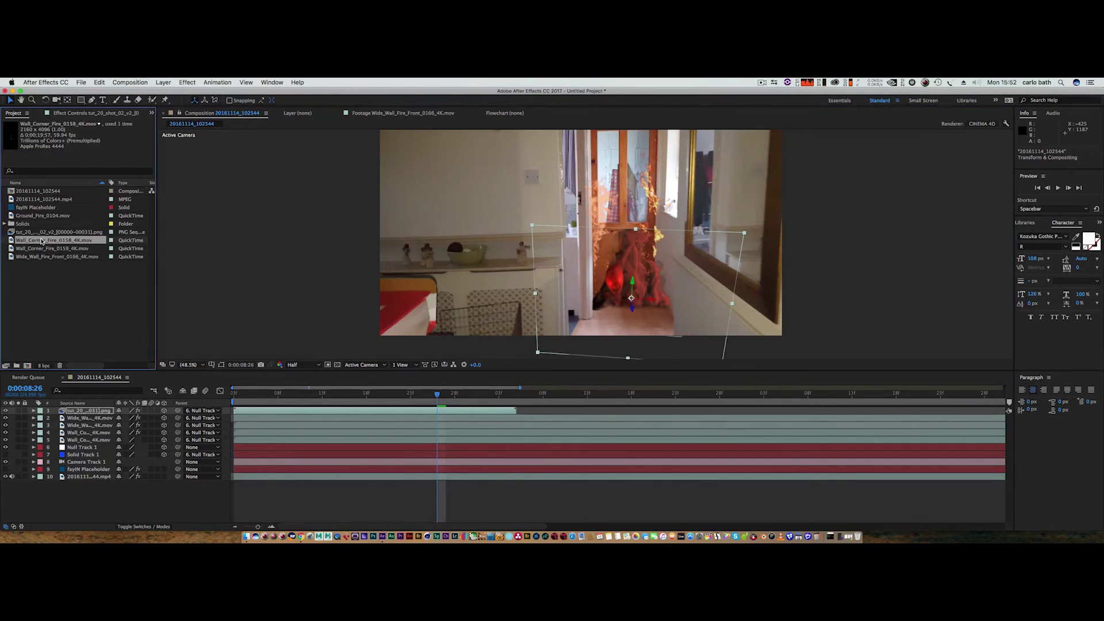
click(40, 200)
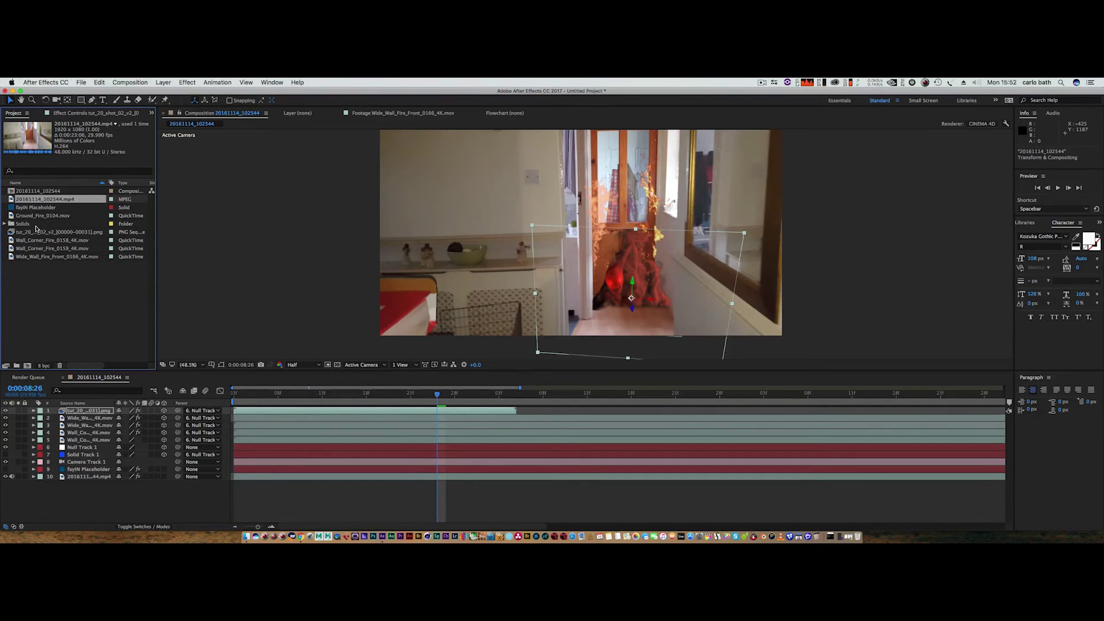
click(40, 216)
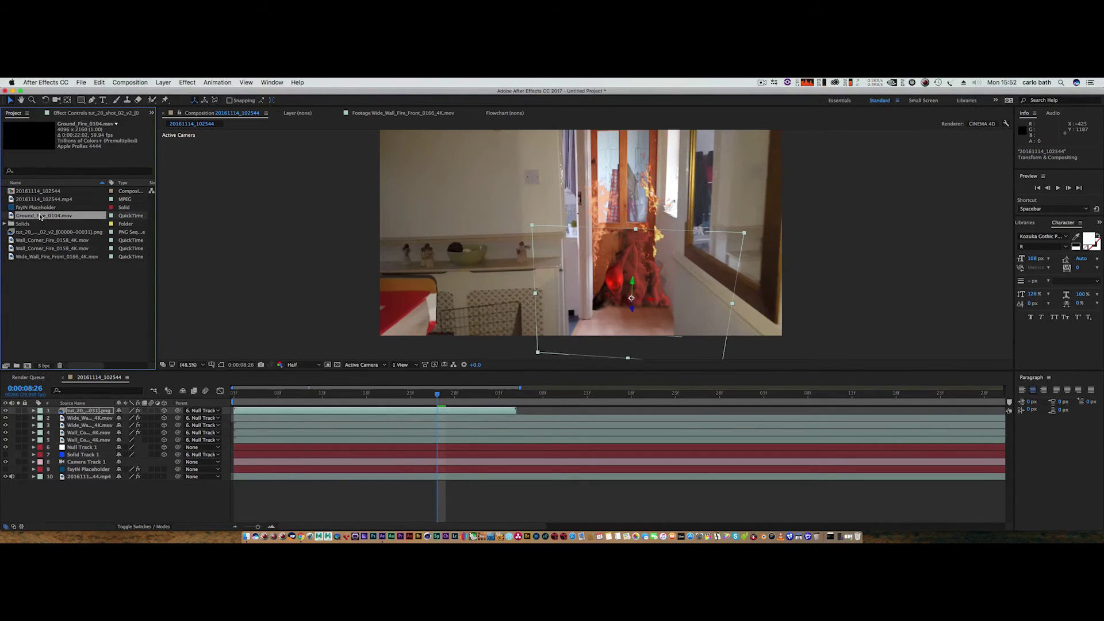
Open Ground_Fire_0104.mov in the Footage panel and trim it to 0:00:07:56–0:00:19:25
double_click(40, 216)
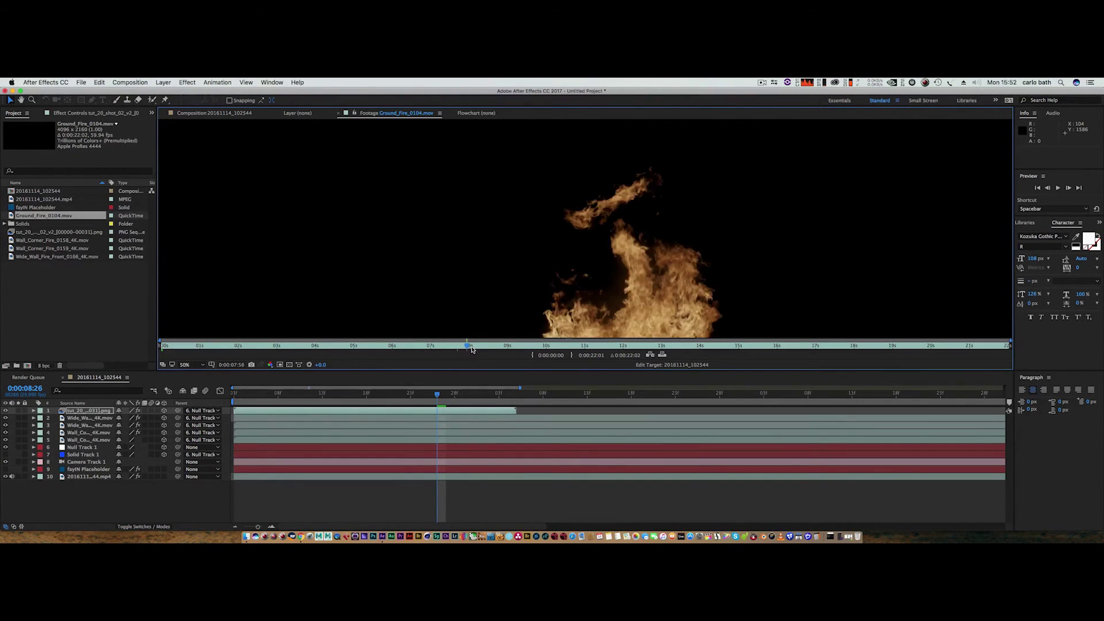
click(532, 356)
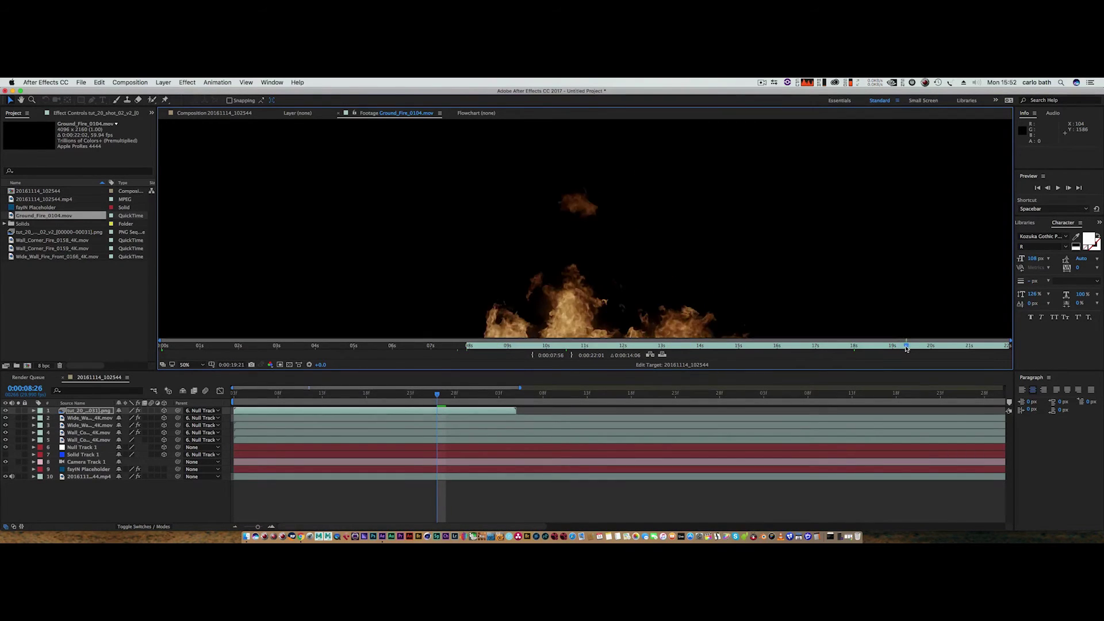
click(571, 355)
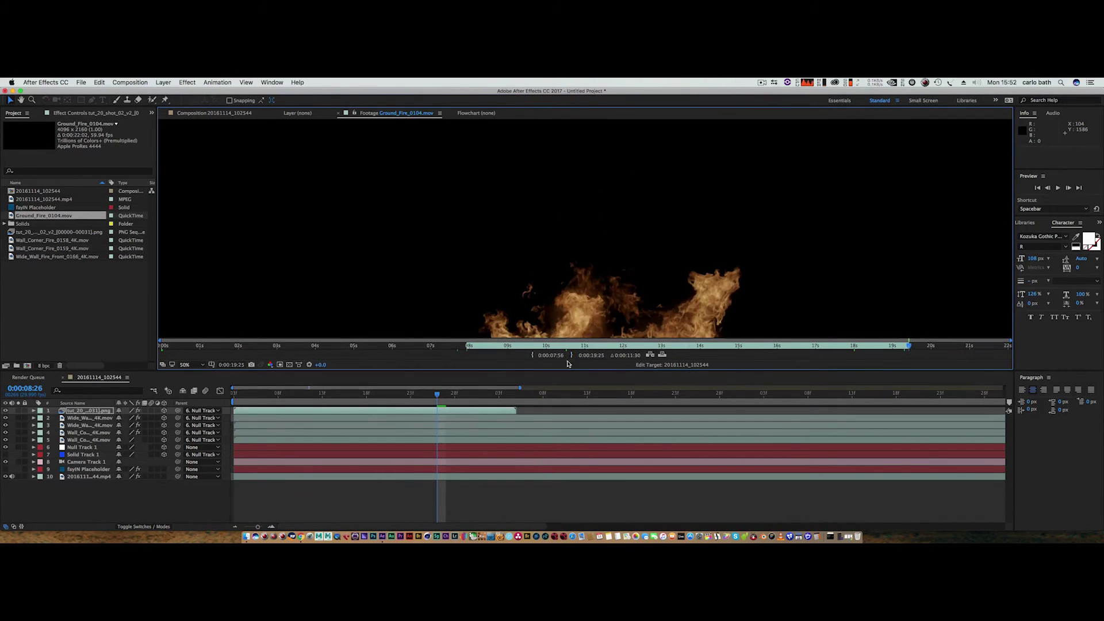
Place Ground_Fire_0104.mov in the kitchen comp, raise it in frame, and make it a 3D layer
click(210, 113)
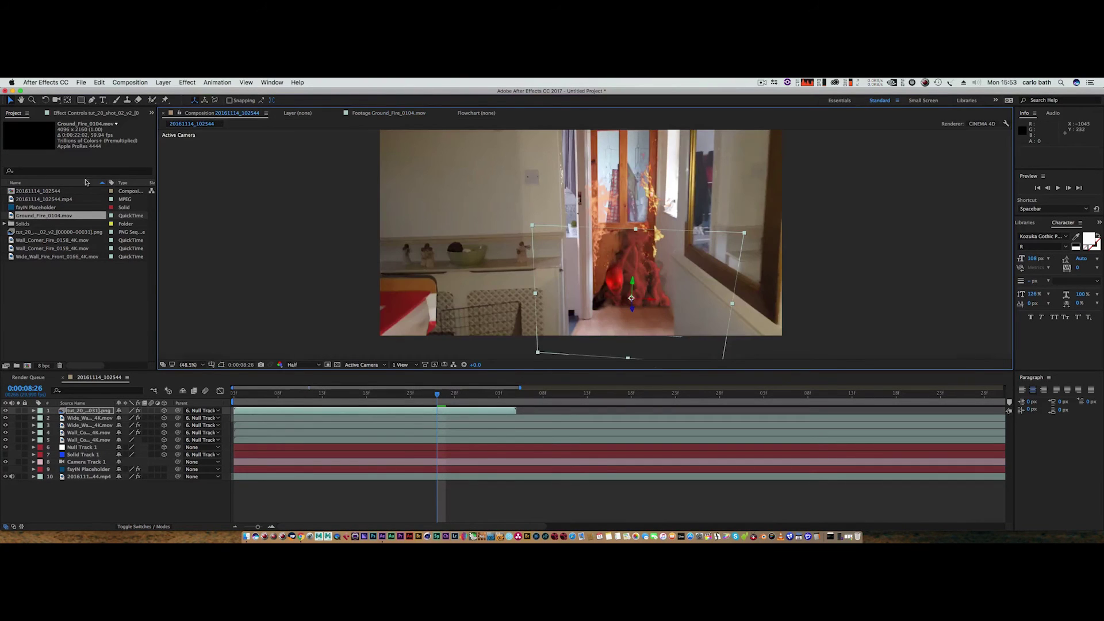
drag(40, 216, 620, 325)
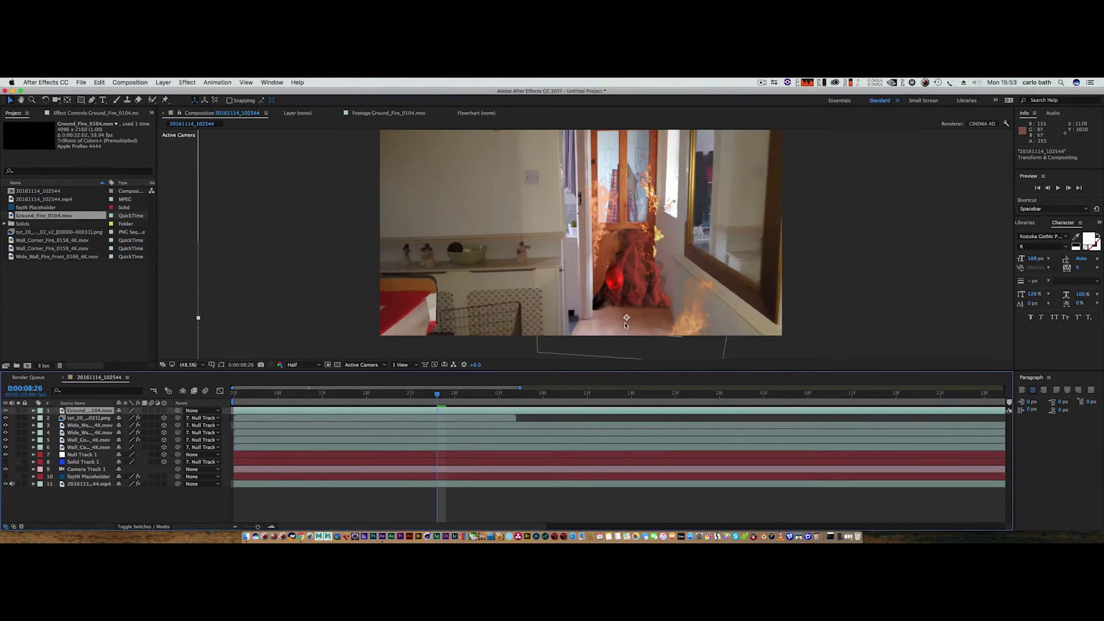
drag(531, 315, 584, 292)
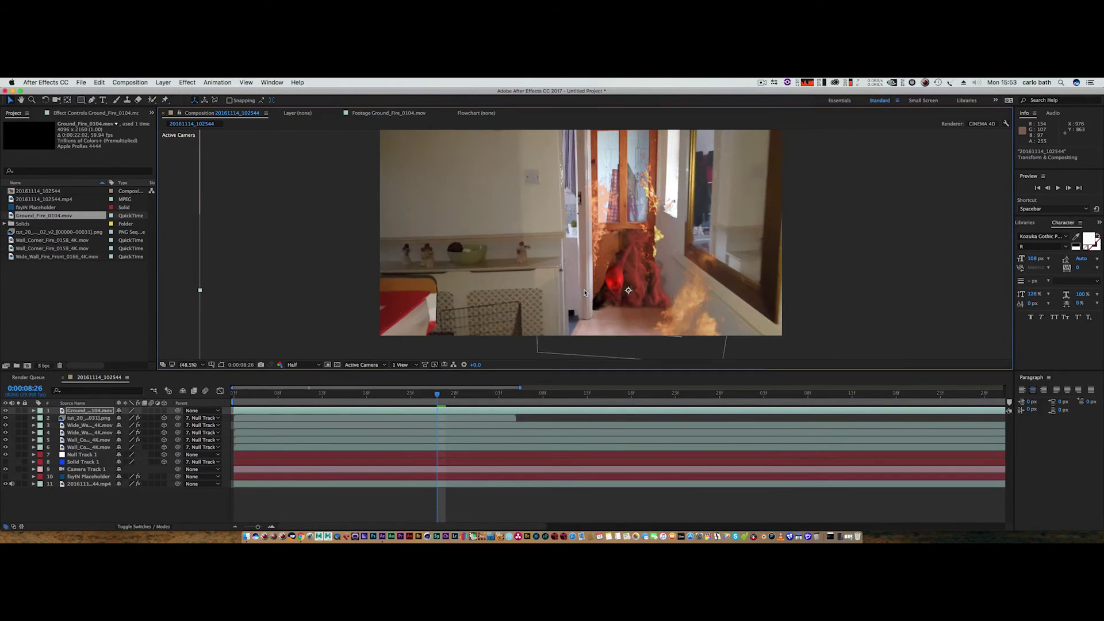
drag(582, 307, 587, 271)
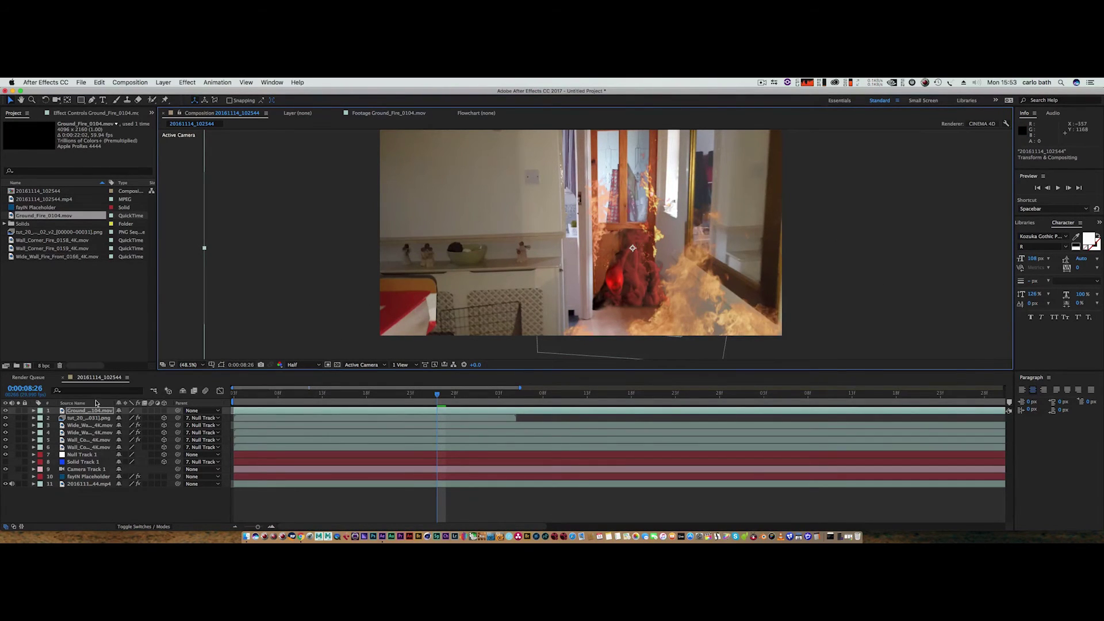
click(164, 411)
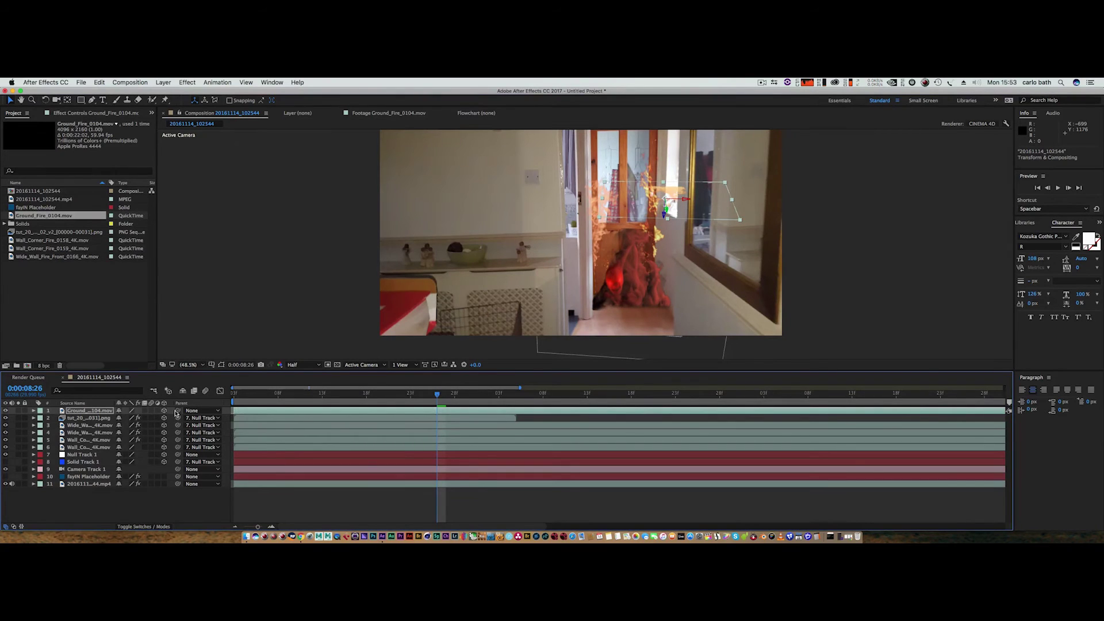
Parent the Ground_Fire_0104.mov layer to Null Track 1 and scale it to 207%
drag(177, 411, 76, 455)
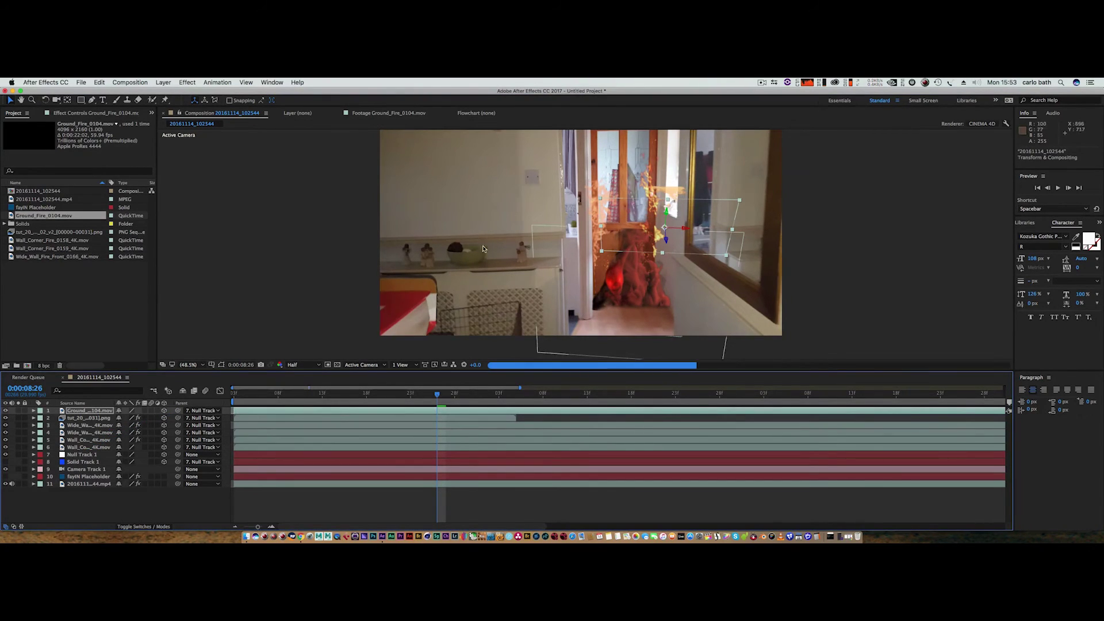
click(46, 99)
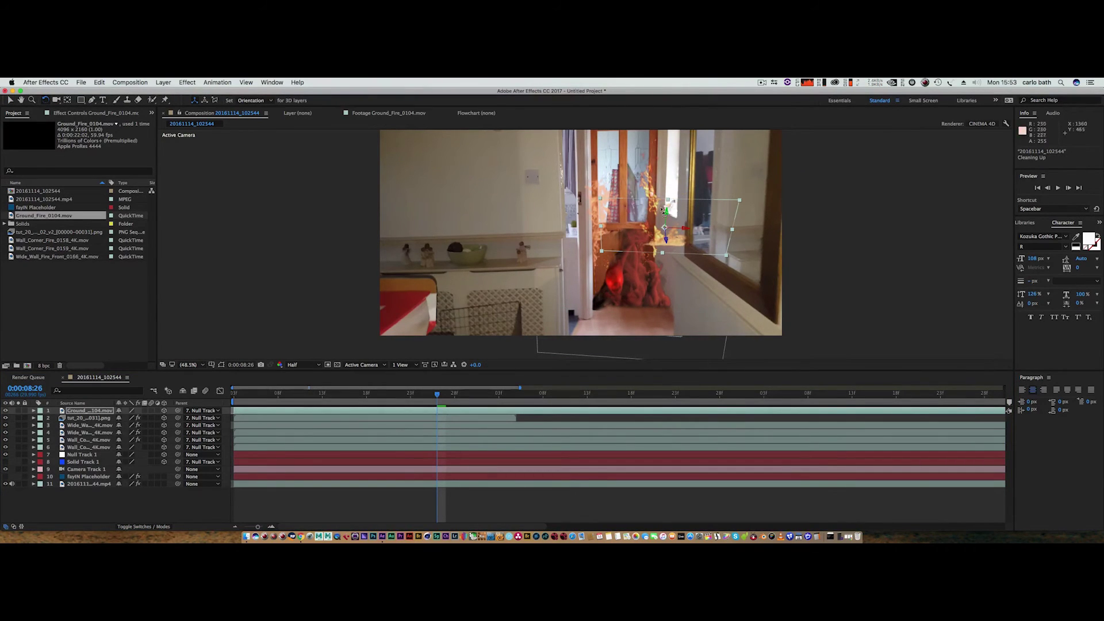
click(10, 99)
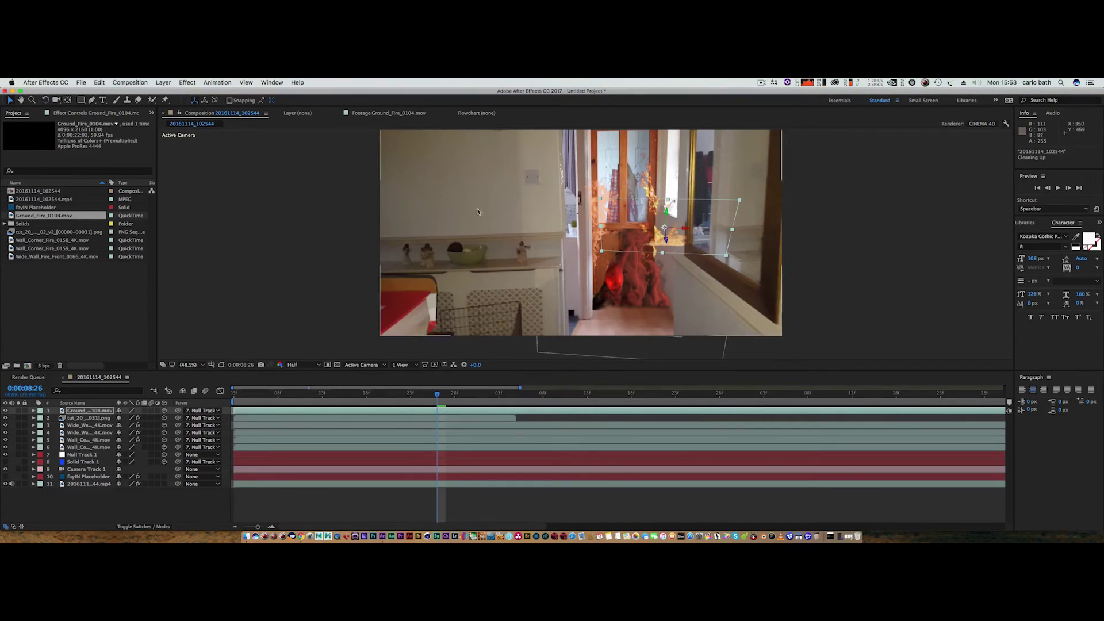
key(s)
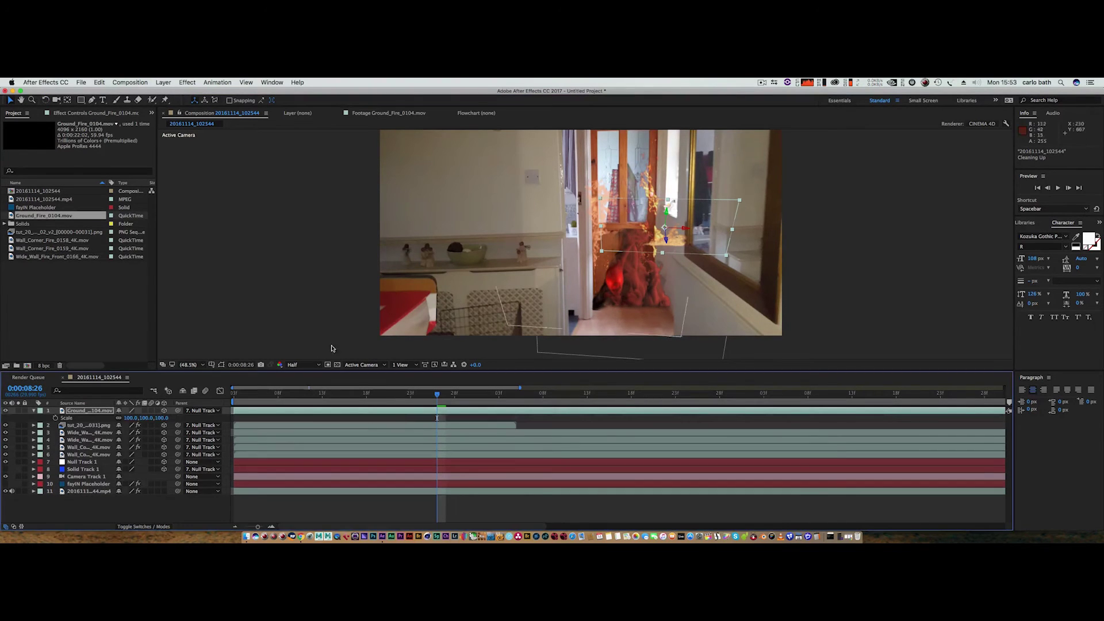
drag(160, 418, 203, 415)
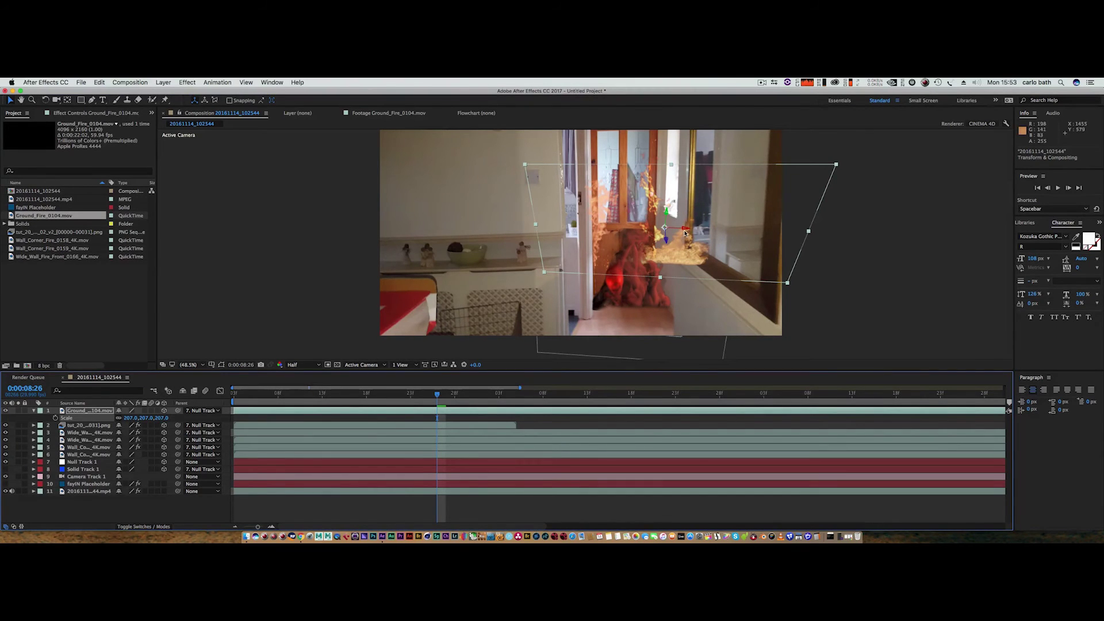
Move the ground fire layer left, down and back in depth to the doorway floor
click(86, 421)
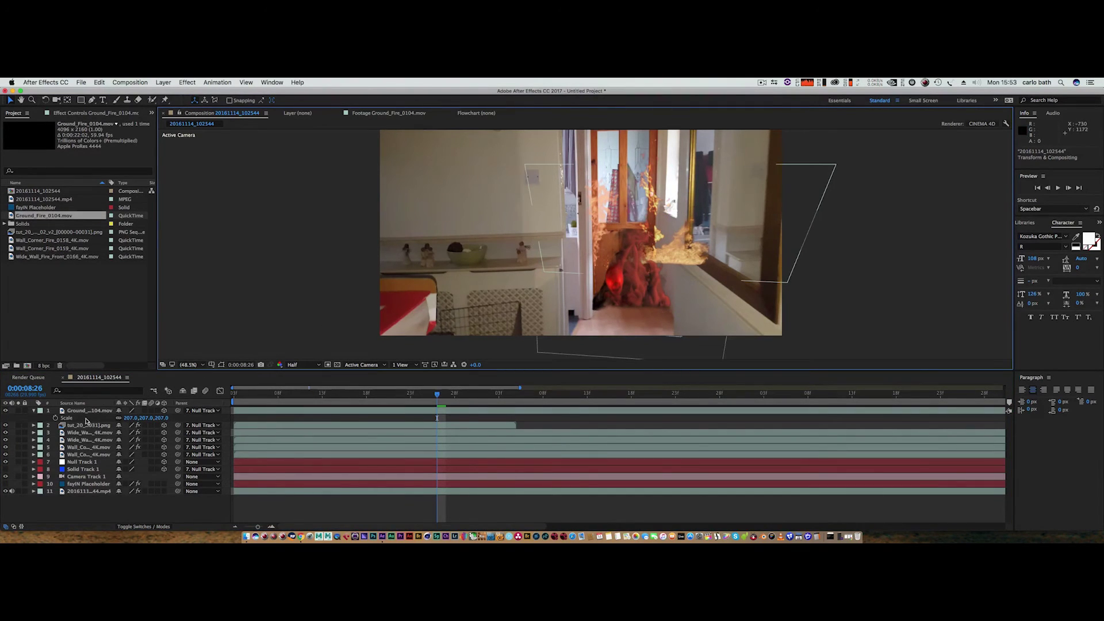
click(90, 411)
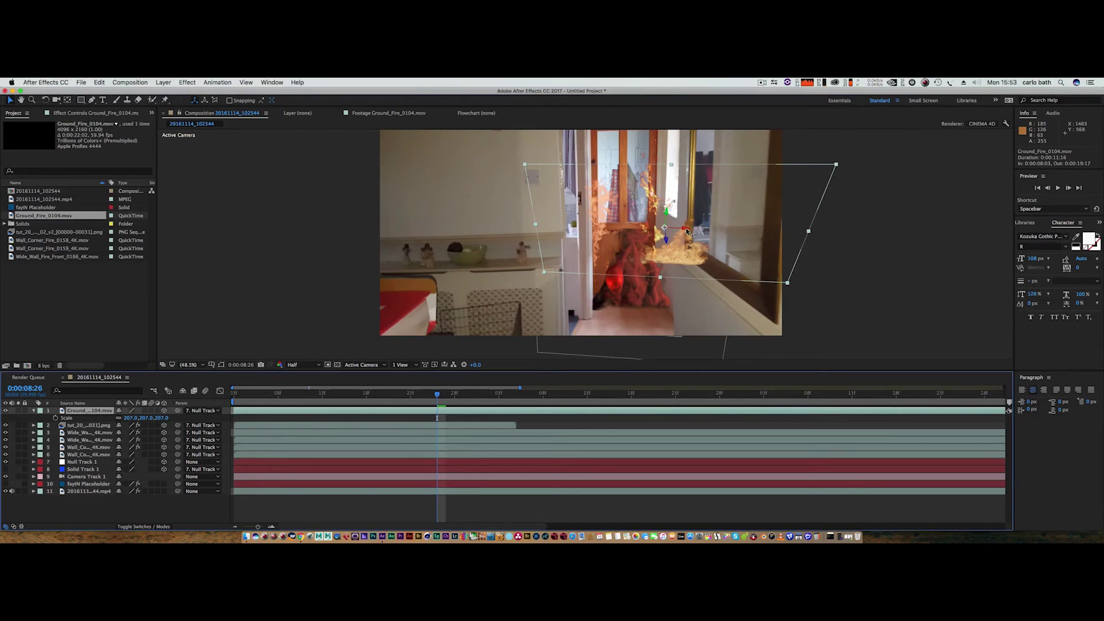
drag(687, 231, 656, 233)
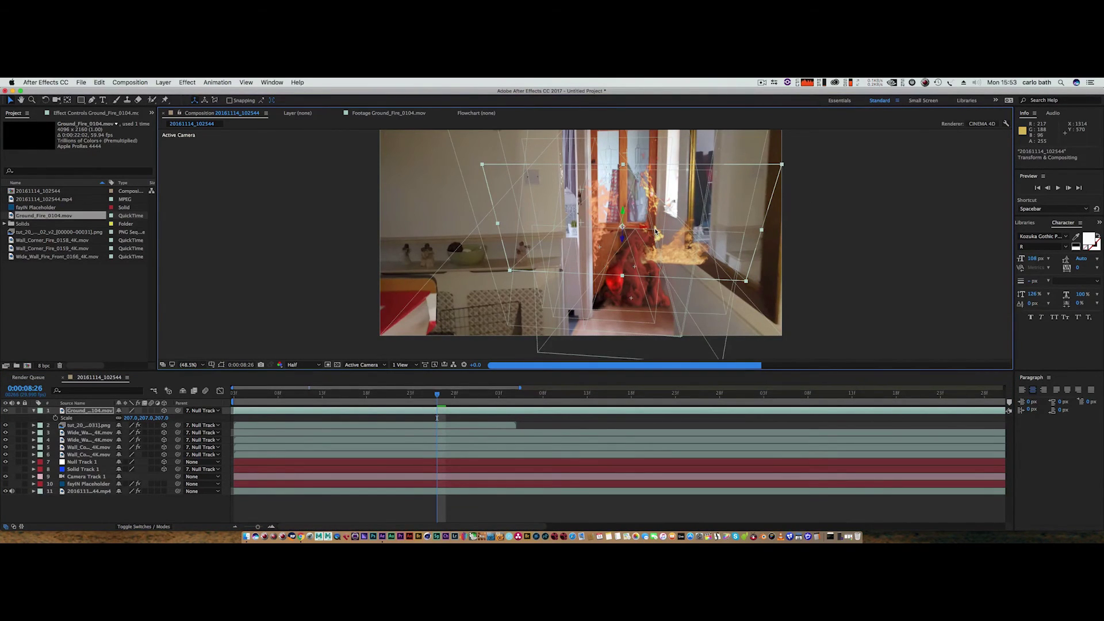
drag(623, 212, 621, 304)
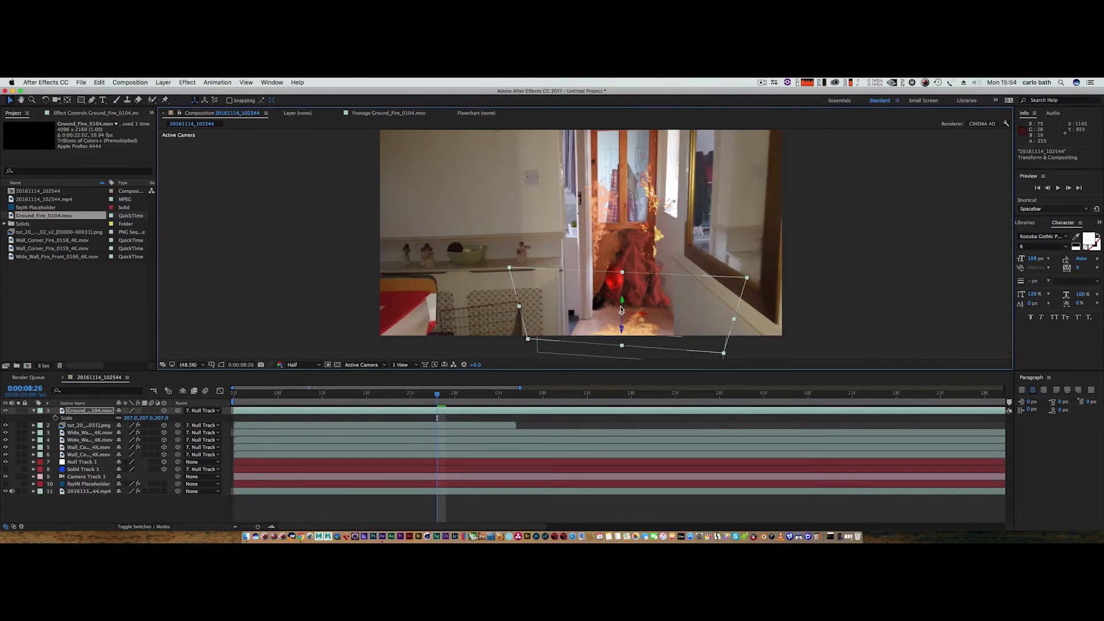
mouse_move(622, 332)
mouse_down()
mouse_move(627, 309)
mouse_move(619, 320)
mouse_up()
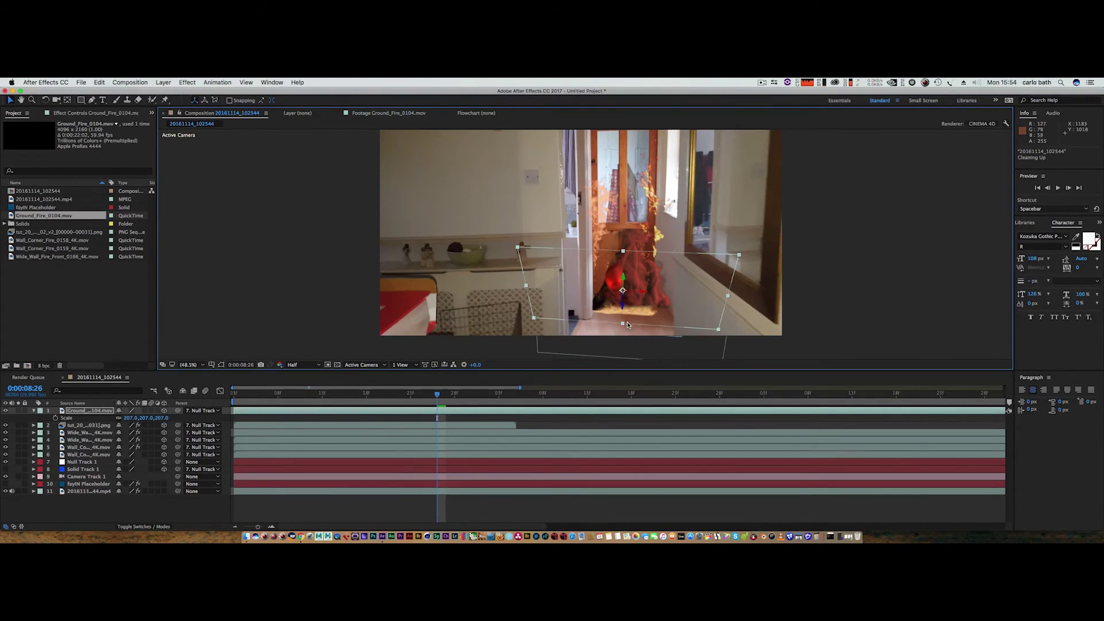
drag(622, 310, 621, 326)
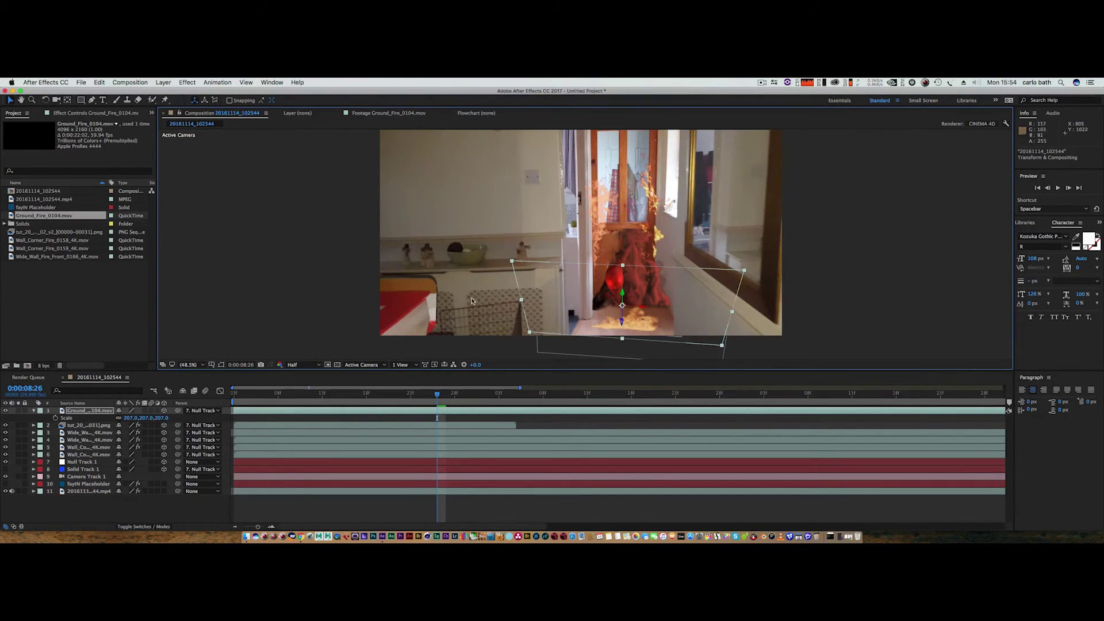
Rotate the ground fire layer to 64.5°, then lower it and fine-tune its horizontal position
click(47, 100)
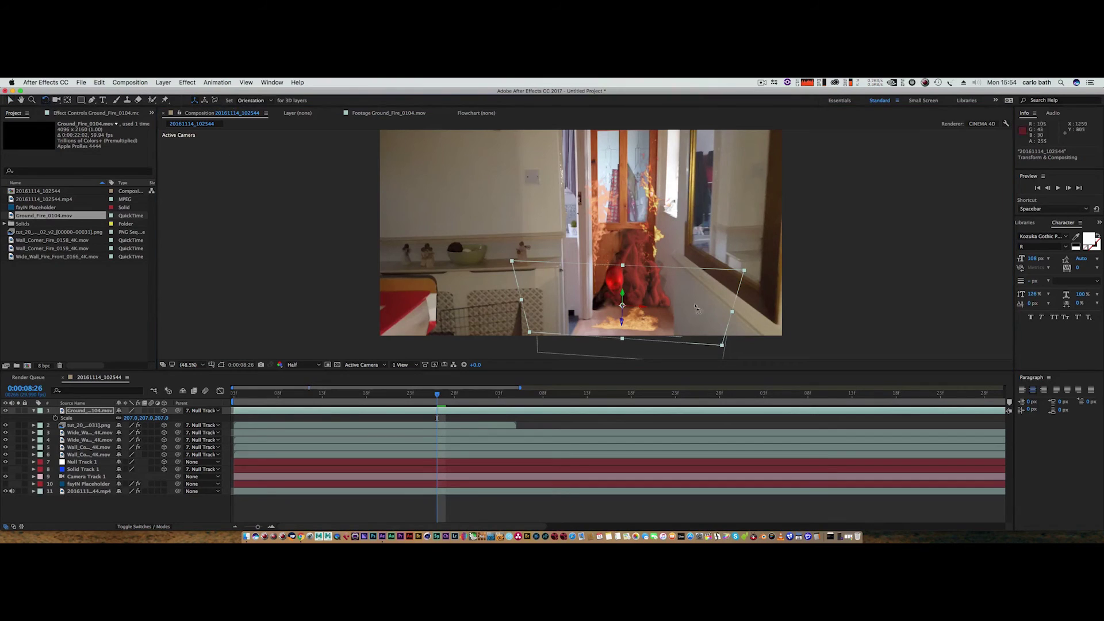
drag(747, 299, 576, 287)
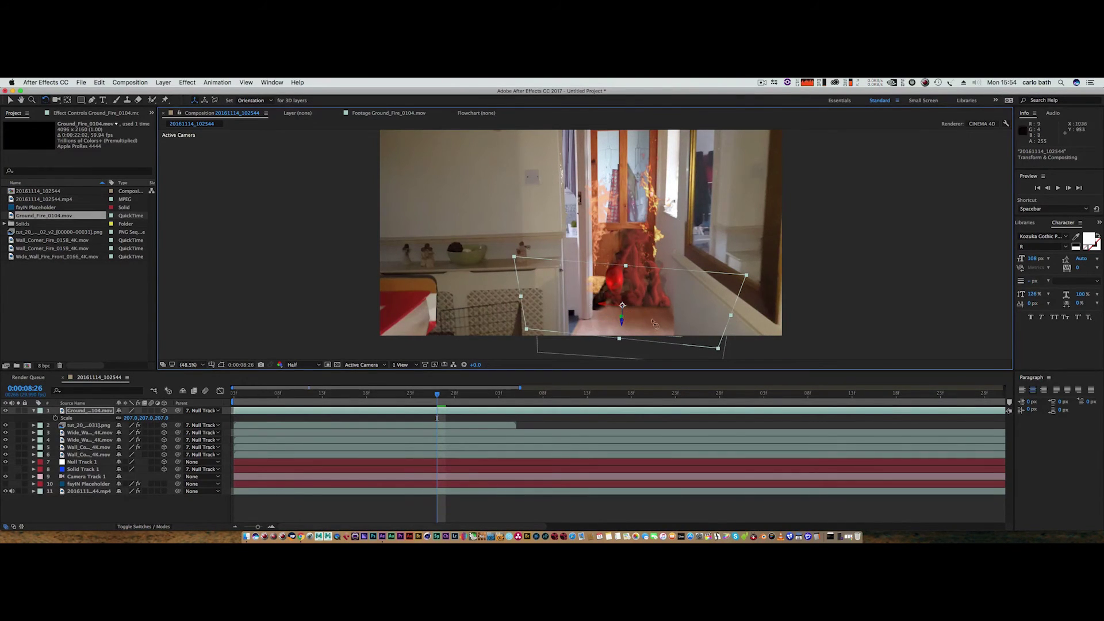
key(v)
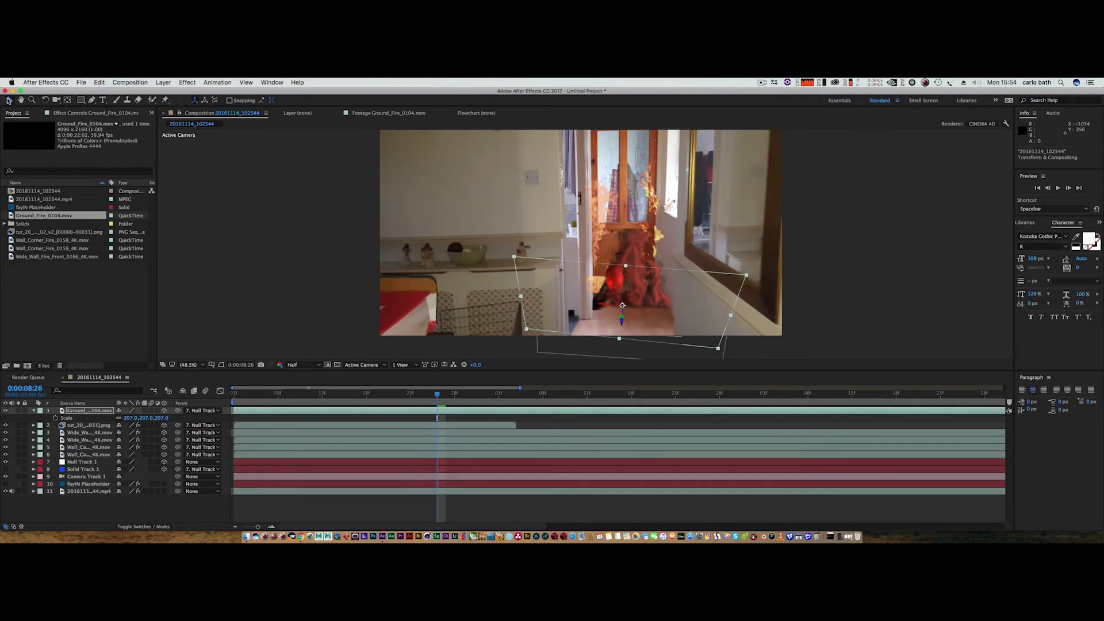
drag(621, 322, 621, 345)
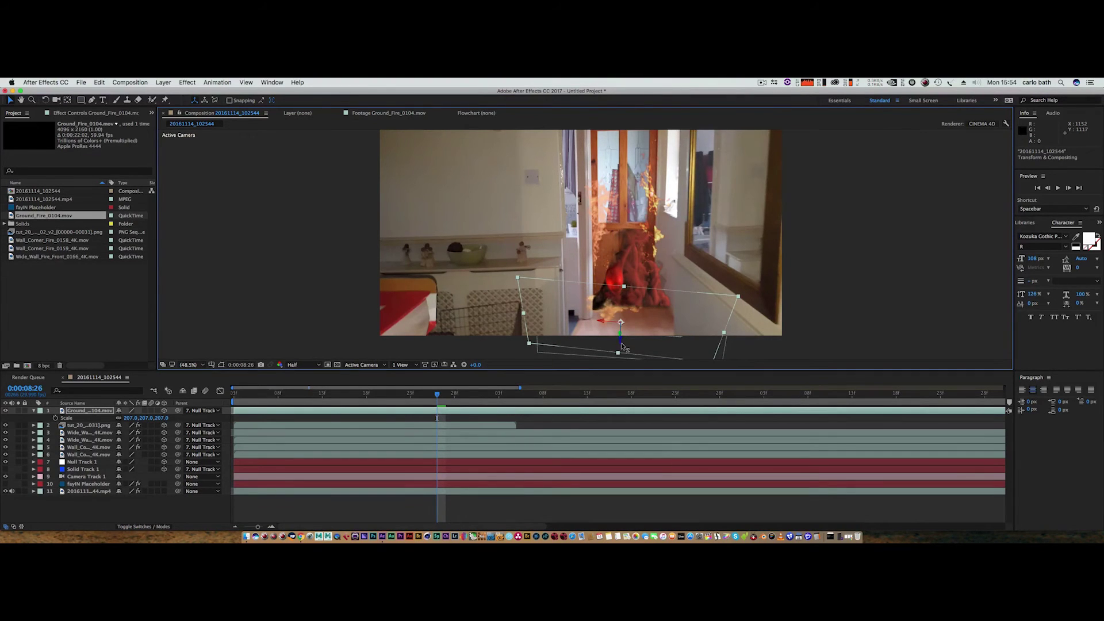
drag(624, 344, 624, 351)
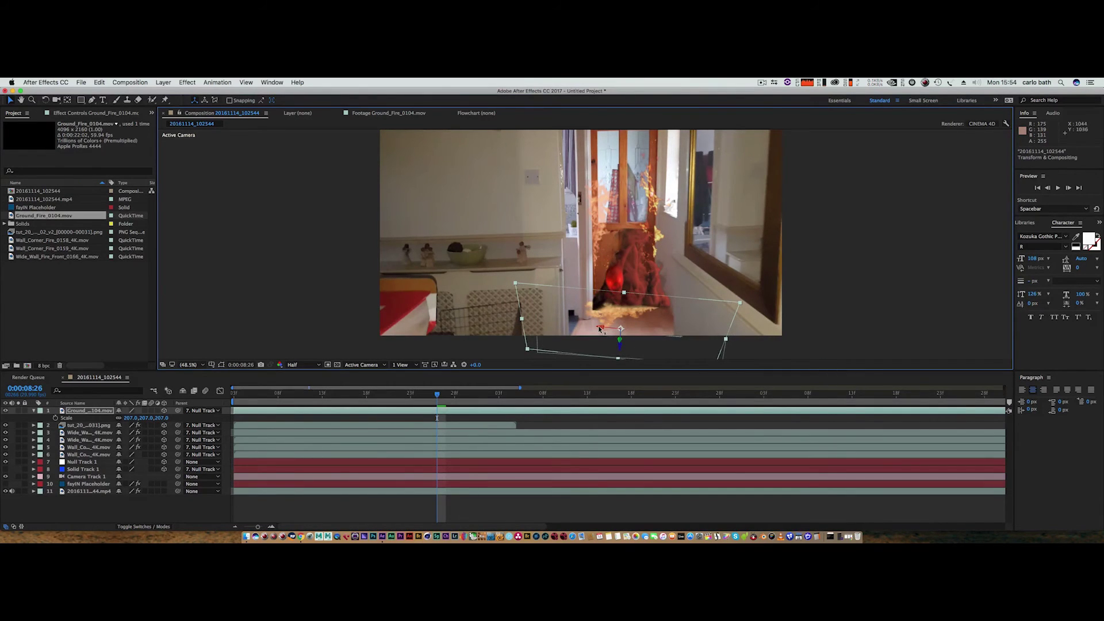
drag(599, 328, 612, 328)
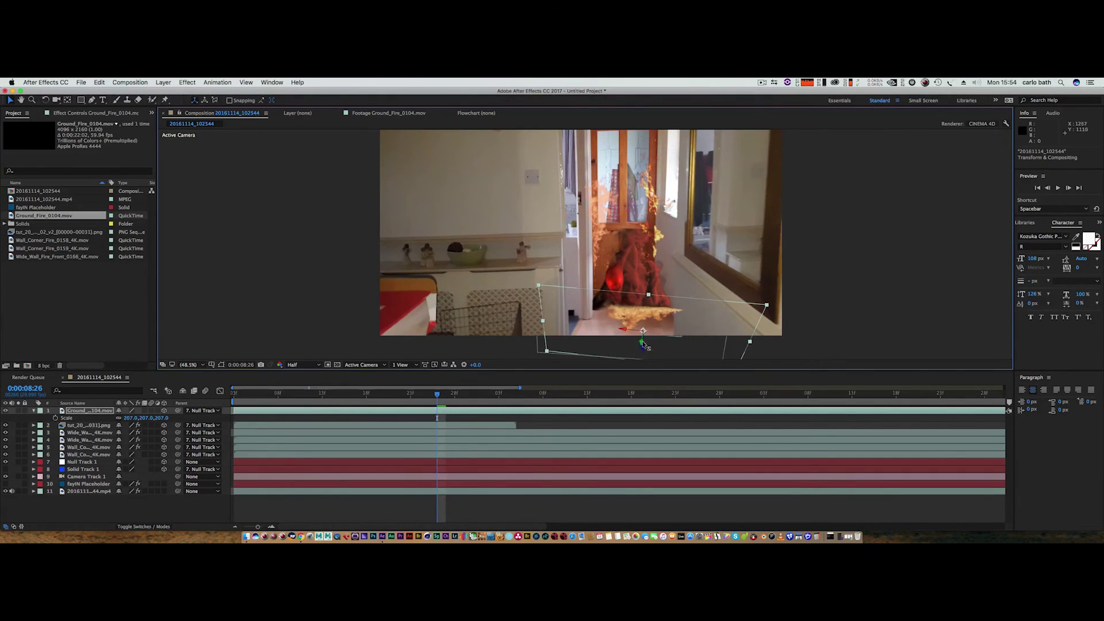
drag(623, 332, 614, 329)
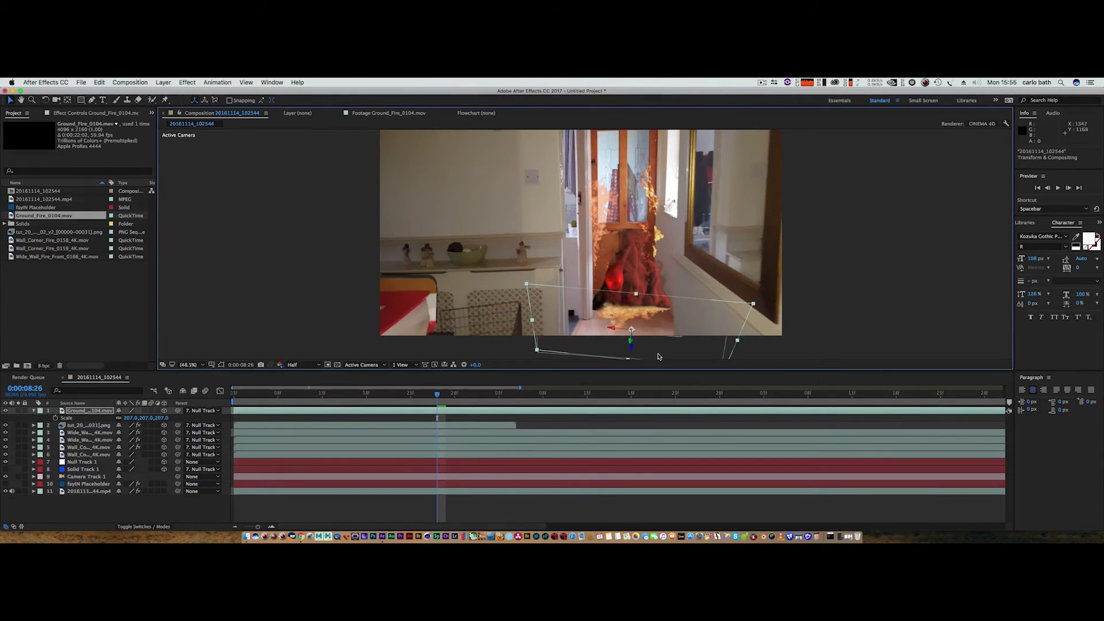
Import Lingering_Fog_6_0186_4K.mov from the Downloads folder via File > Import > File
click(97, 411)
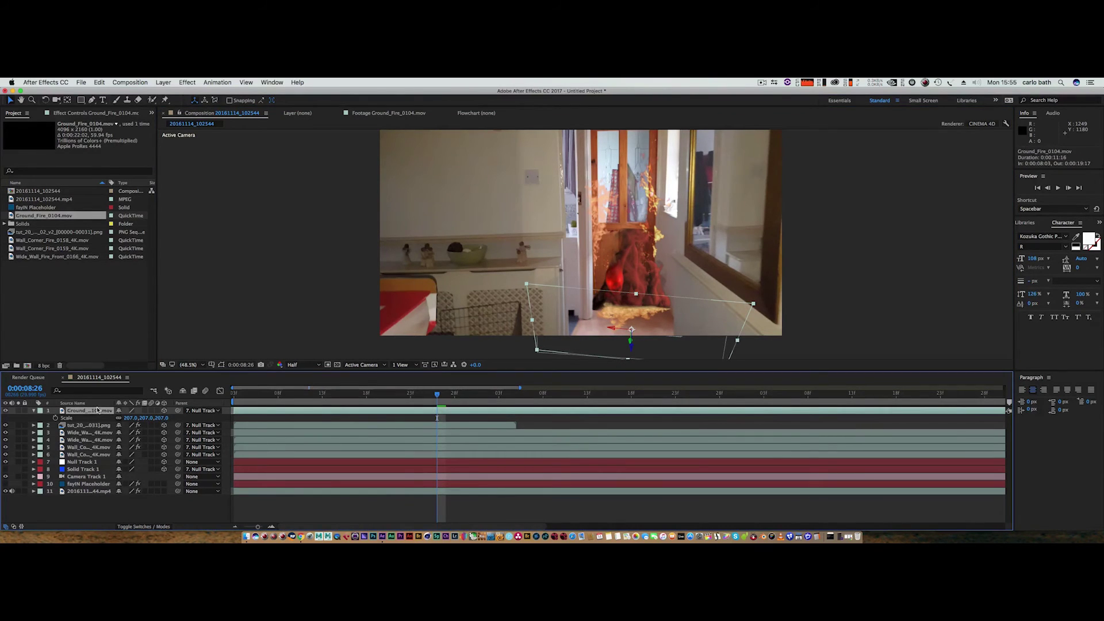
click(266, 291)
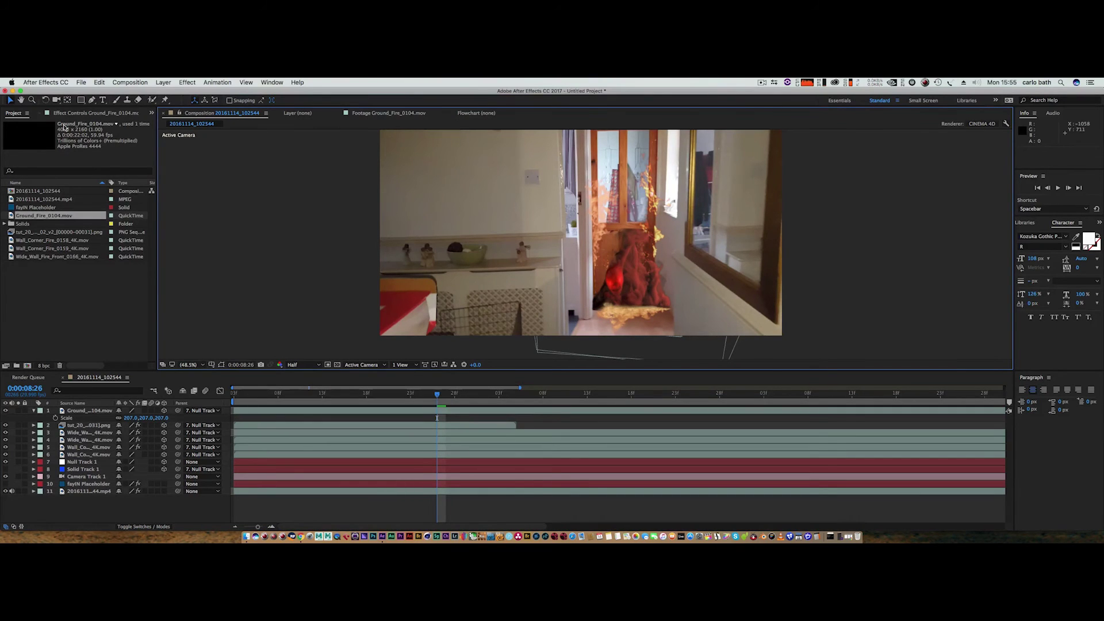
click(75, 83)
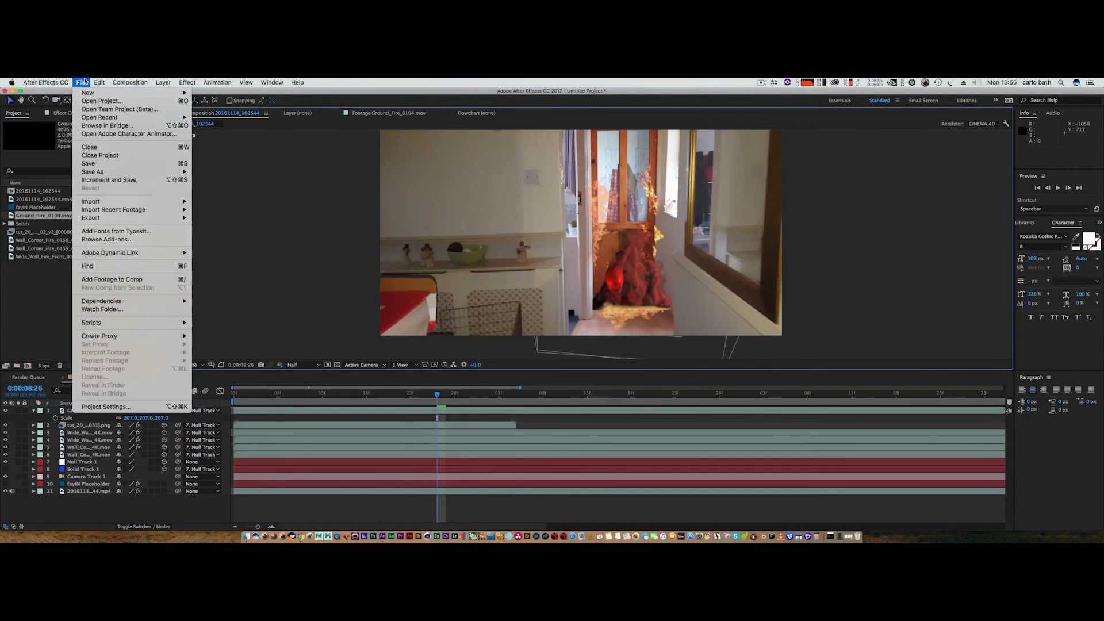
mouse_move(172, 218)
click(198, 203)
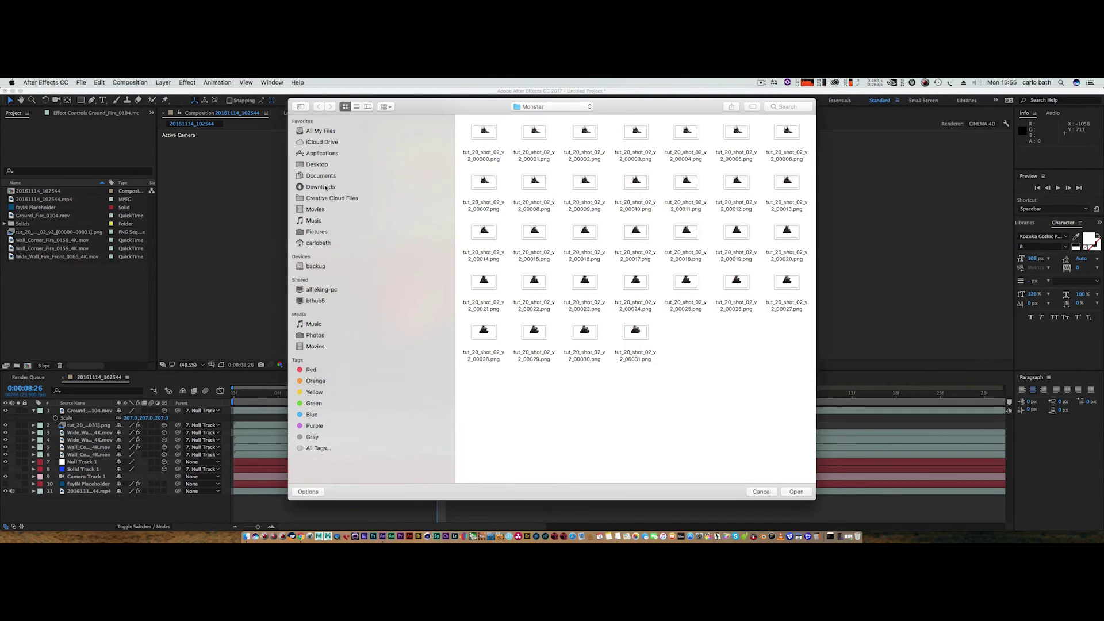
click(325, 188)
double_click(527, 184)
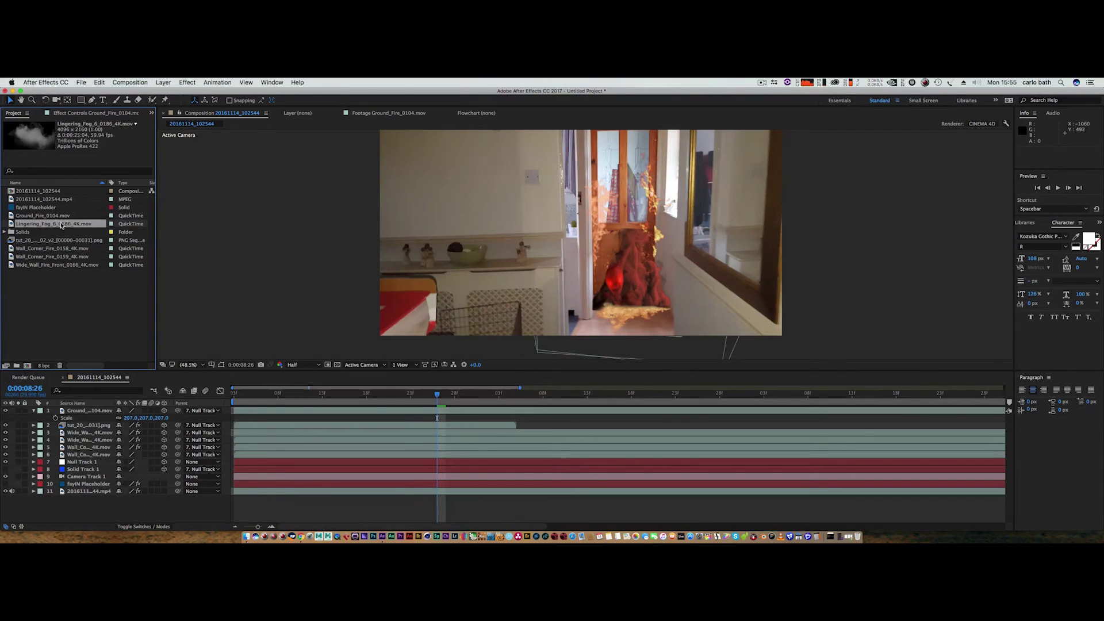
Add the fog clip on top of the kitchen comp with Screen blending mode
drag(61, 225, 574, 261)
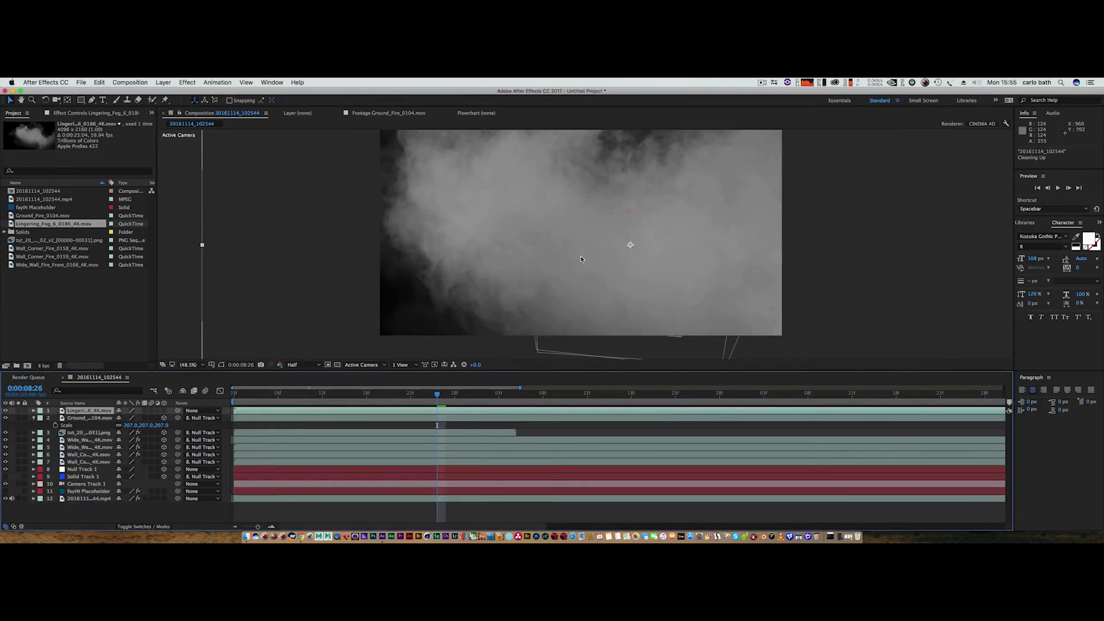
right_click(102, 411)
click(102, 412)
right_click(101, 411)
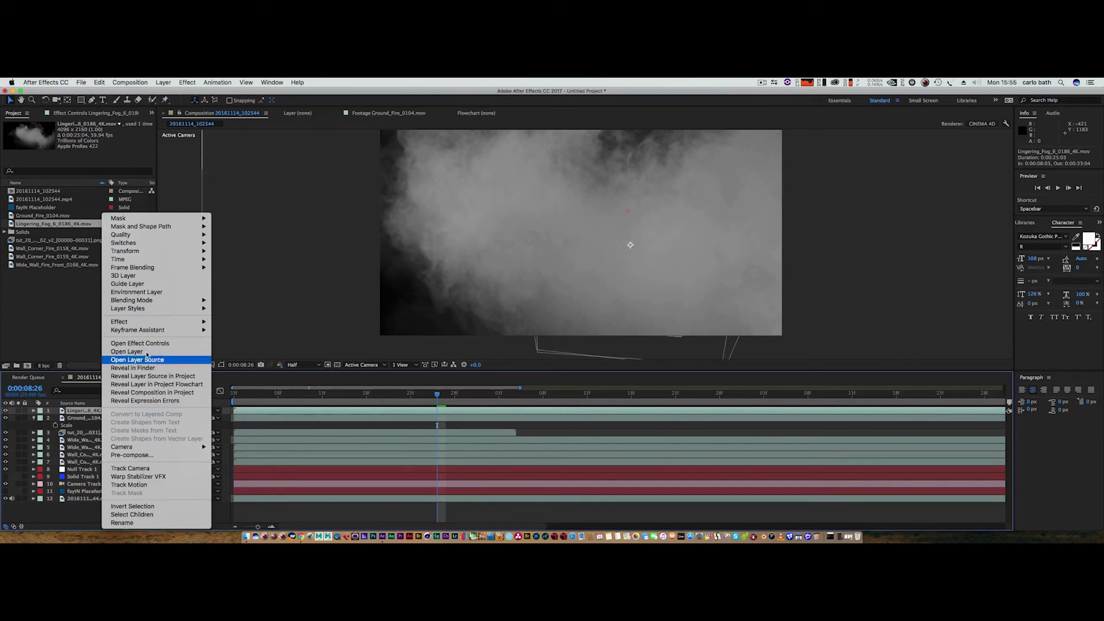
mouse_move(165, 301)
click(232, 288)
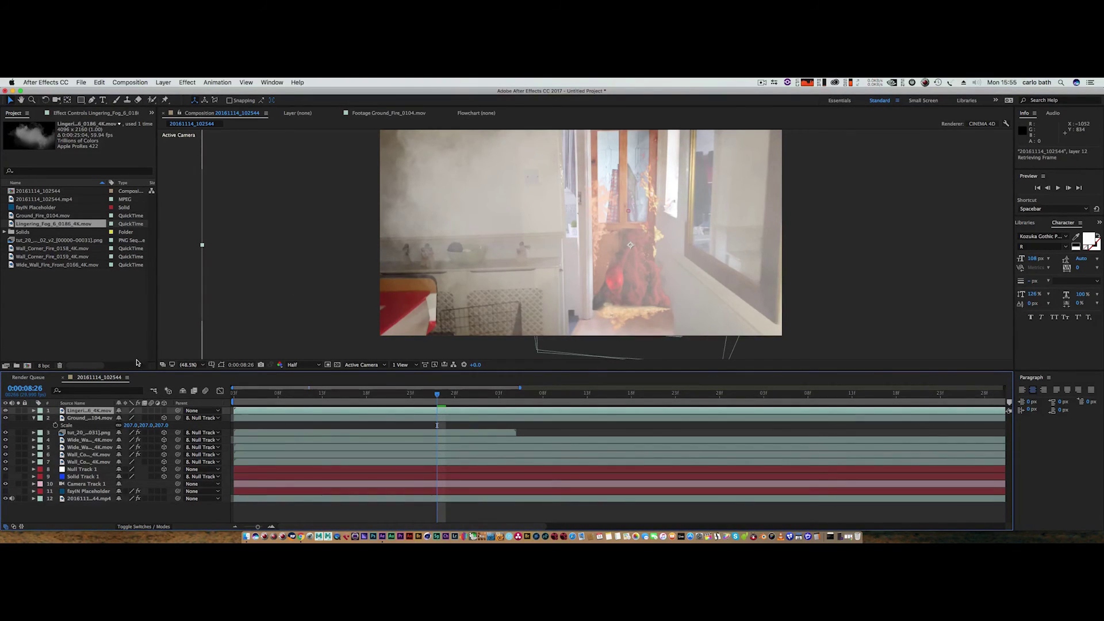
Scale the fog layer down to about 47%, shift it left and up, and stretch it wider
key(s)
drag(147, 418, 111, 417)
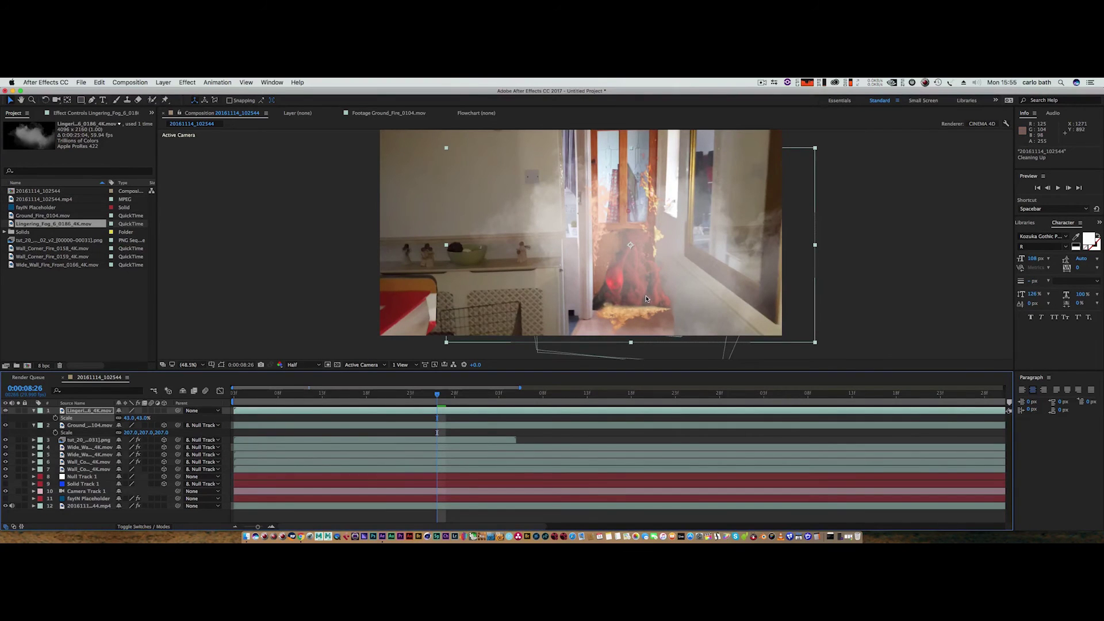
drag(646, 299, 593, 289)
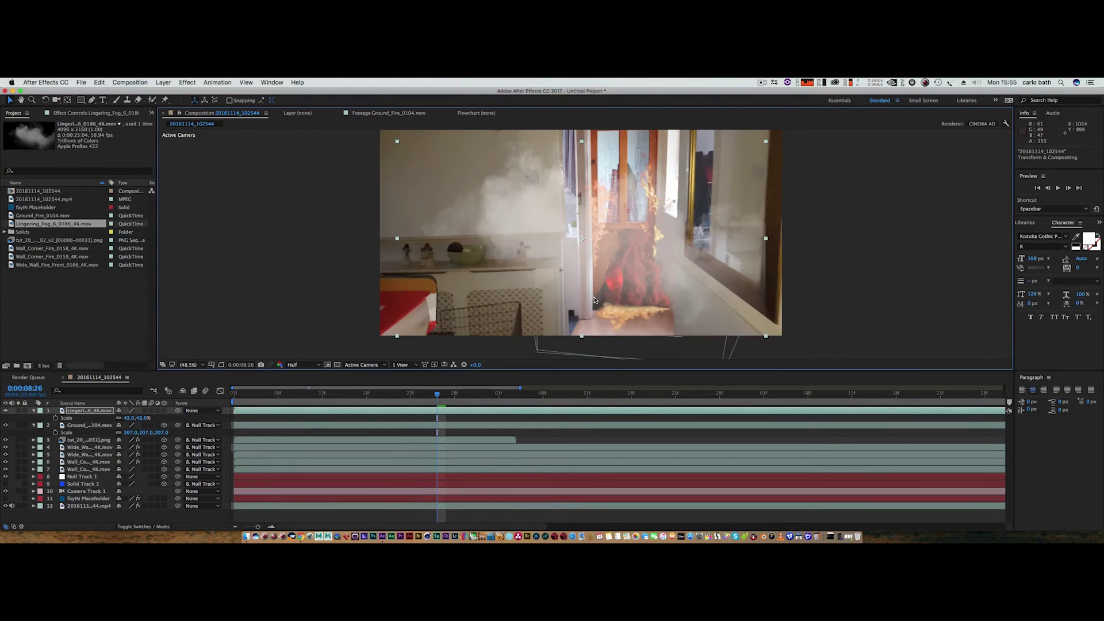
drag(396, 238, 378, 236)
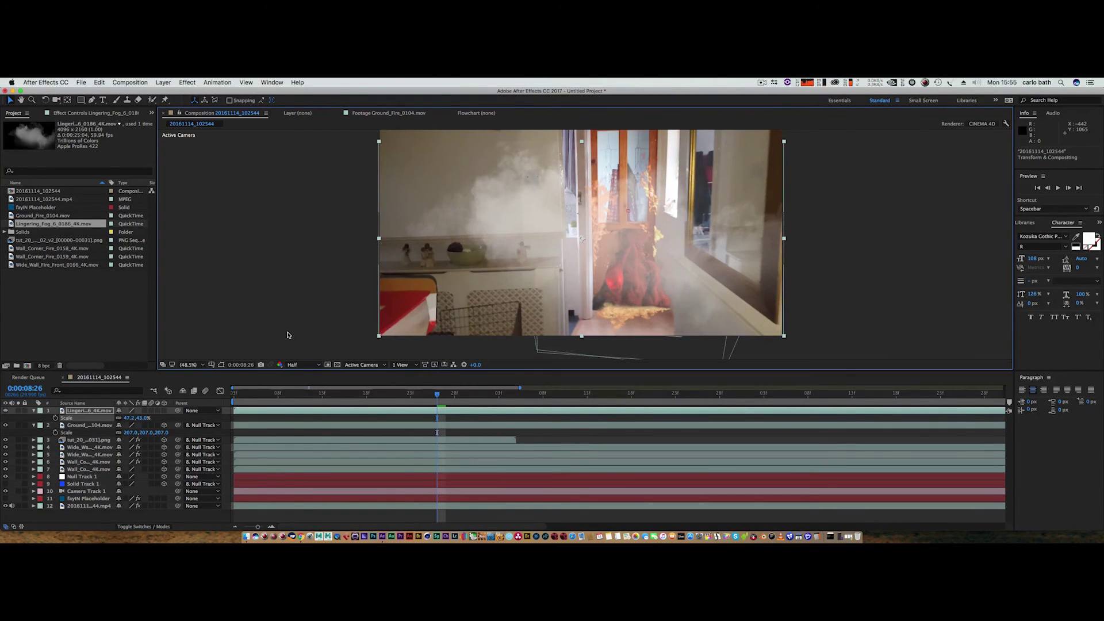
Set the fog layer's Opacity to 50%
click(82, 413)
click(33, 411)
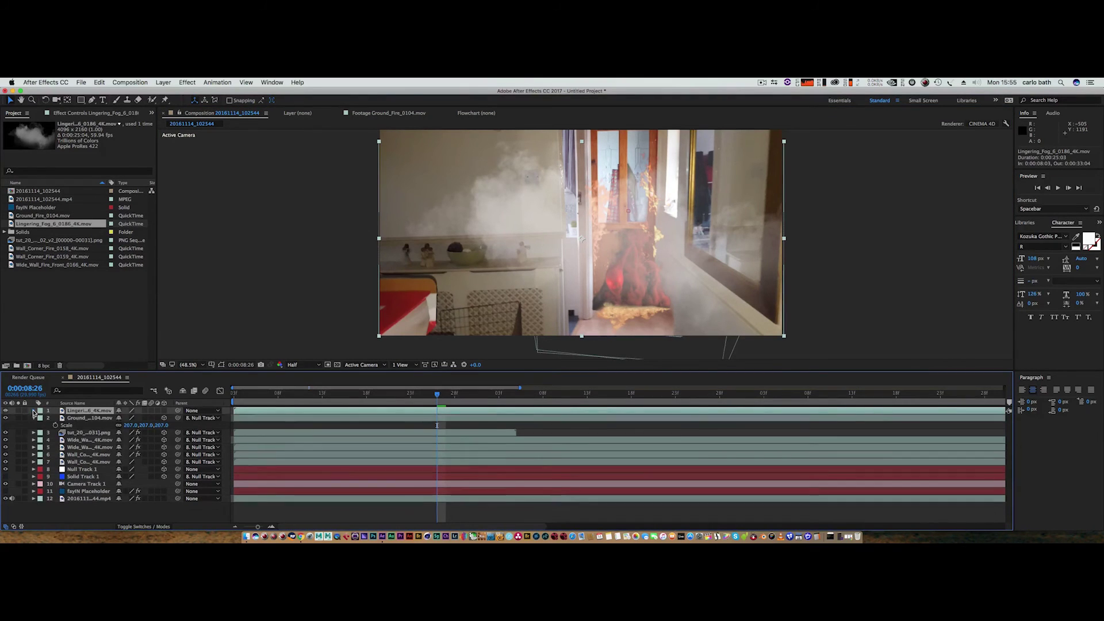
click(33, 411)
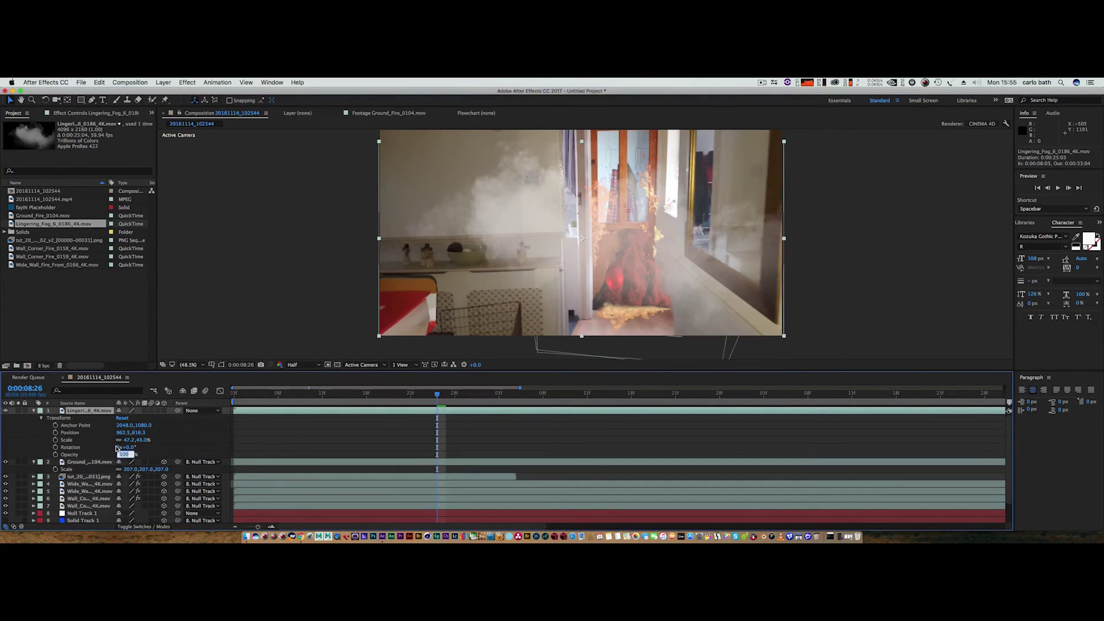
text(50)
key(Return)
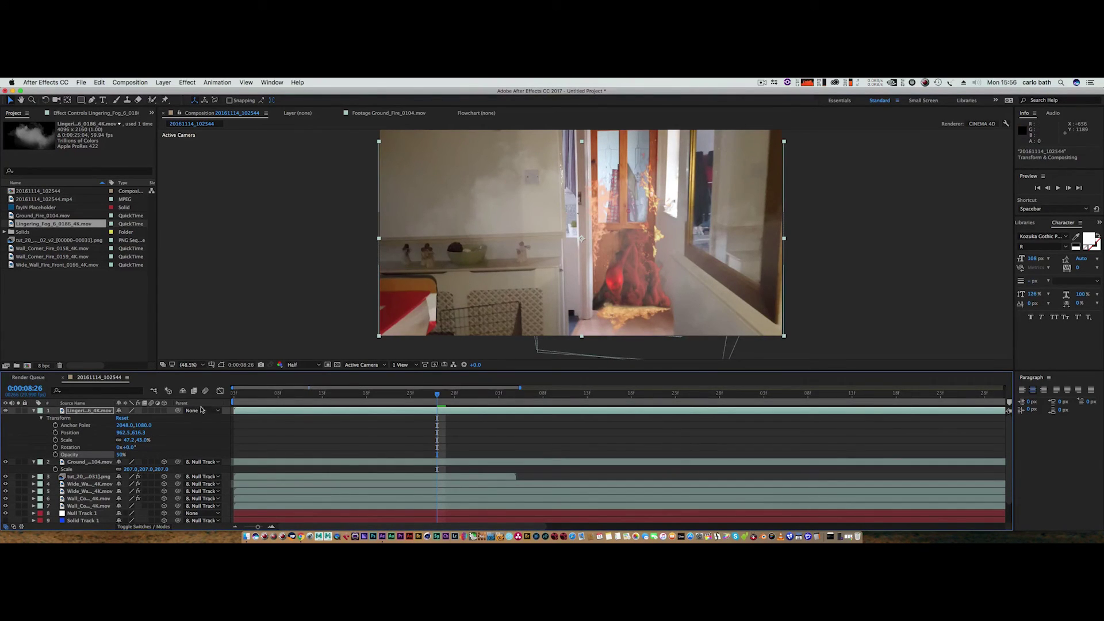
click(34, 410)
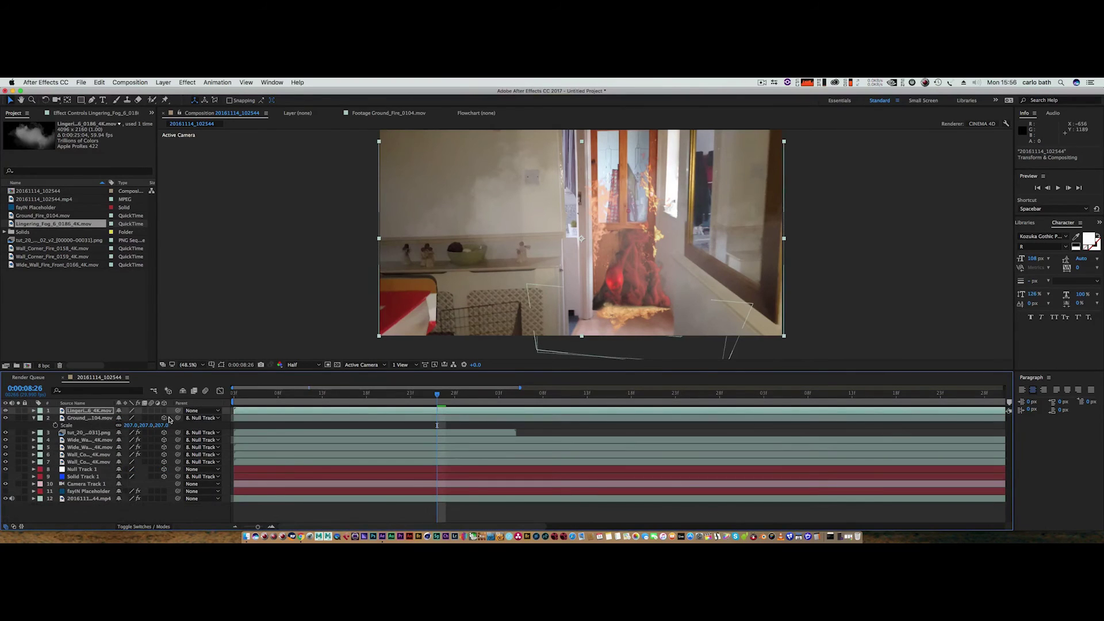
Make the fog layer 3D, parent it to Null Track 1, and scale it to about 323%
click(164, 411)
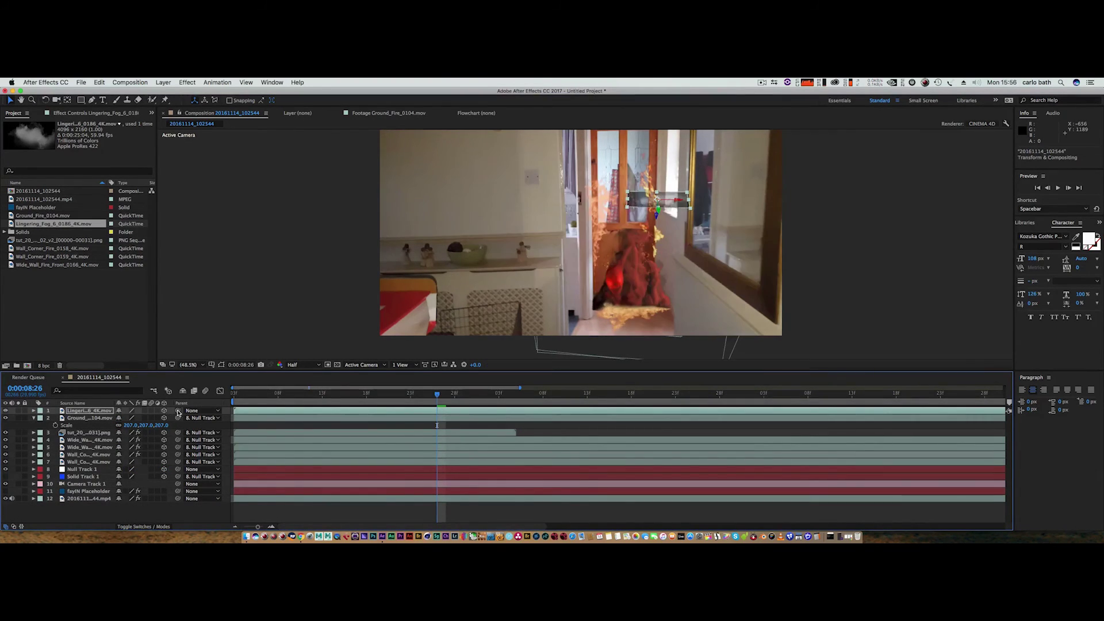
drag(178, 411, 84, 469)
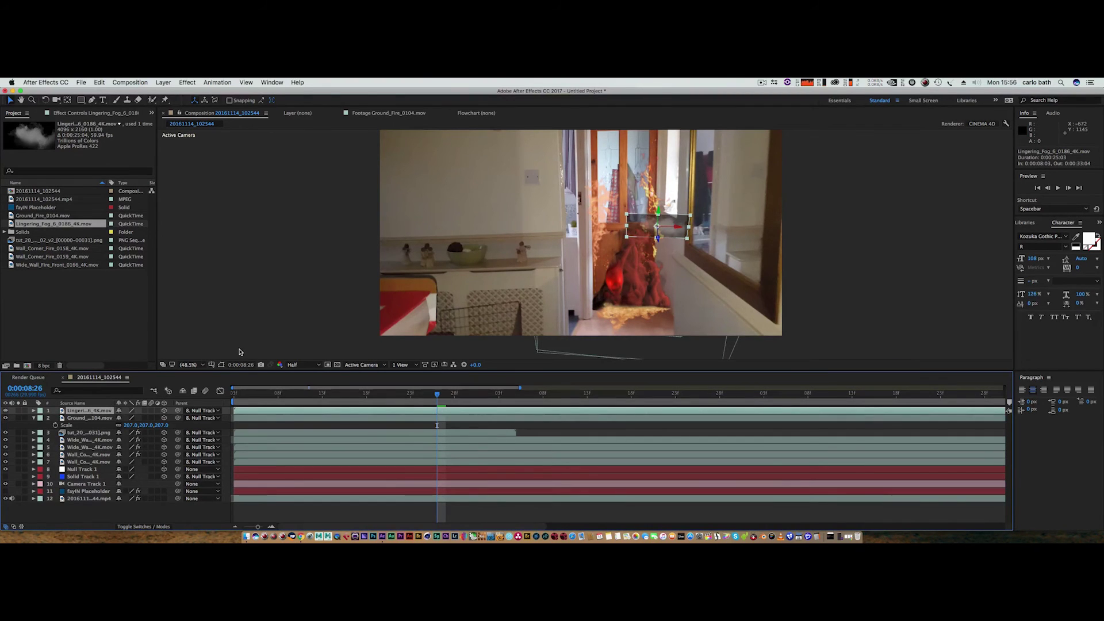
key(s)
drag(150, 422, 389, 397)
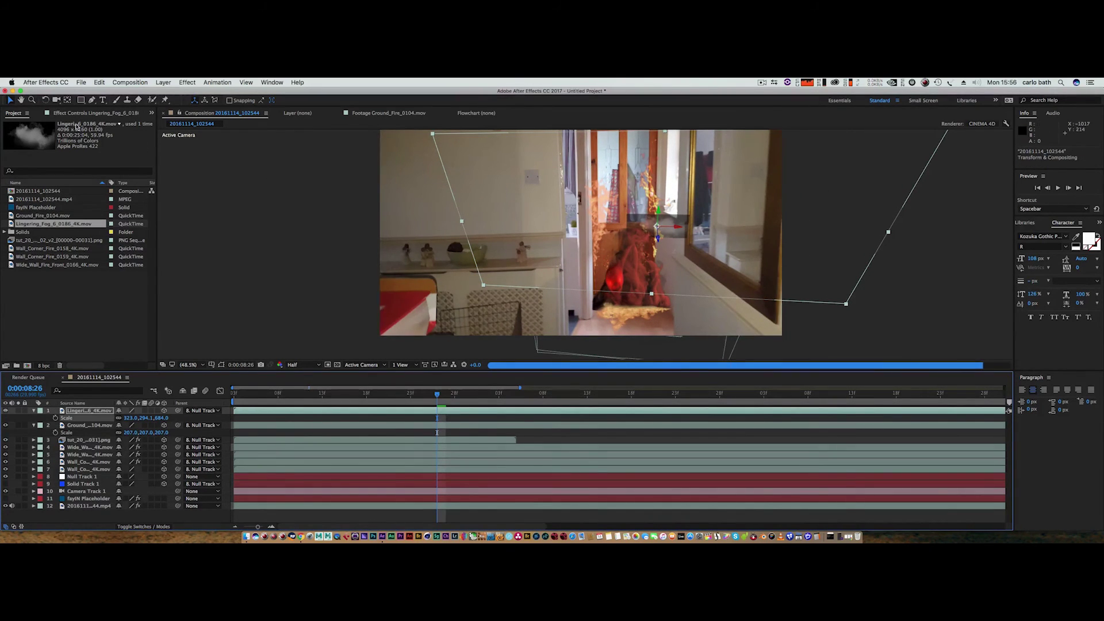
Tilt the 3D fog plane back around X to about 200.7° orientation across the kitchen
click(47, 101)
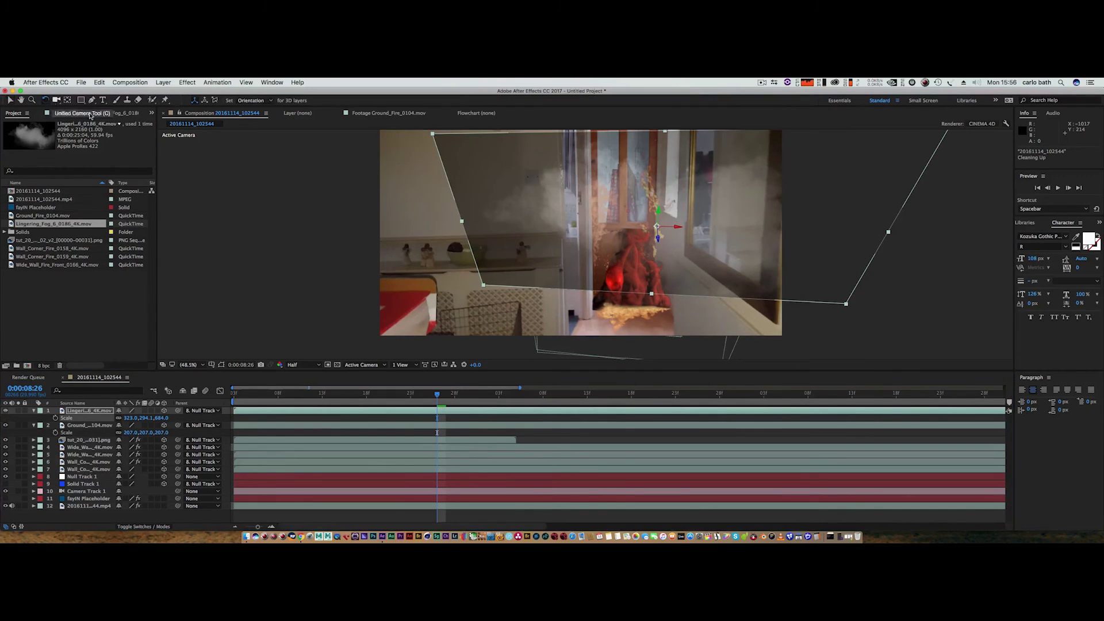
drag(652, 293, 660, 123)
scroll(667, 207, up, 3)
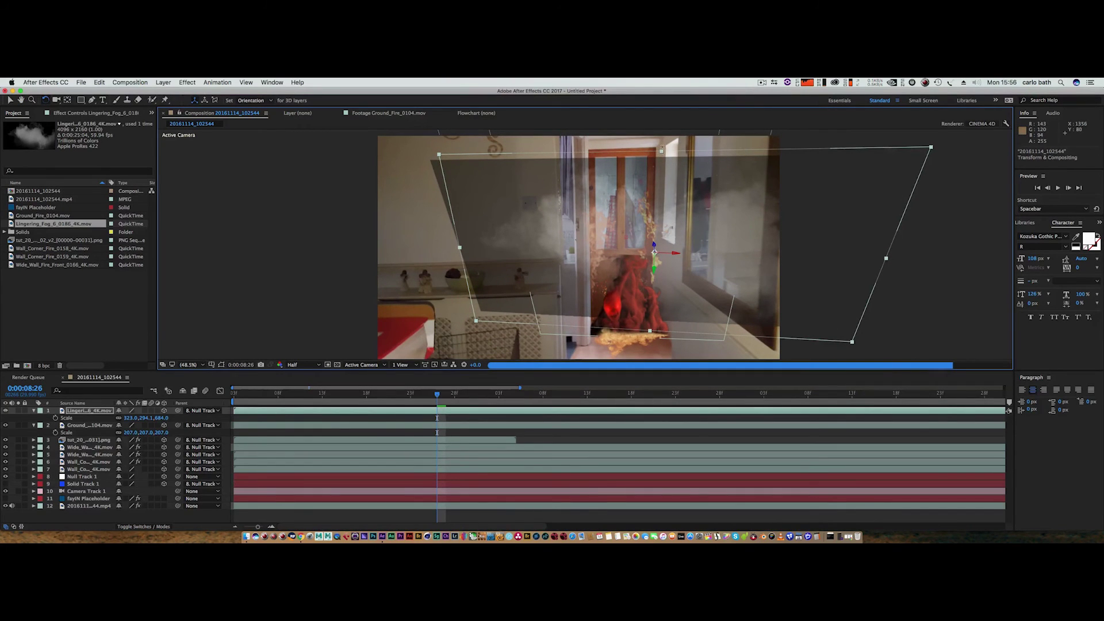
drag(661, 152, 676, 77)
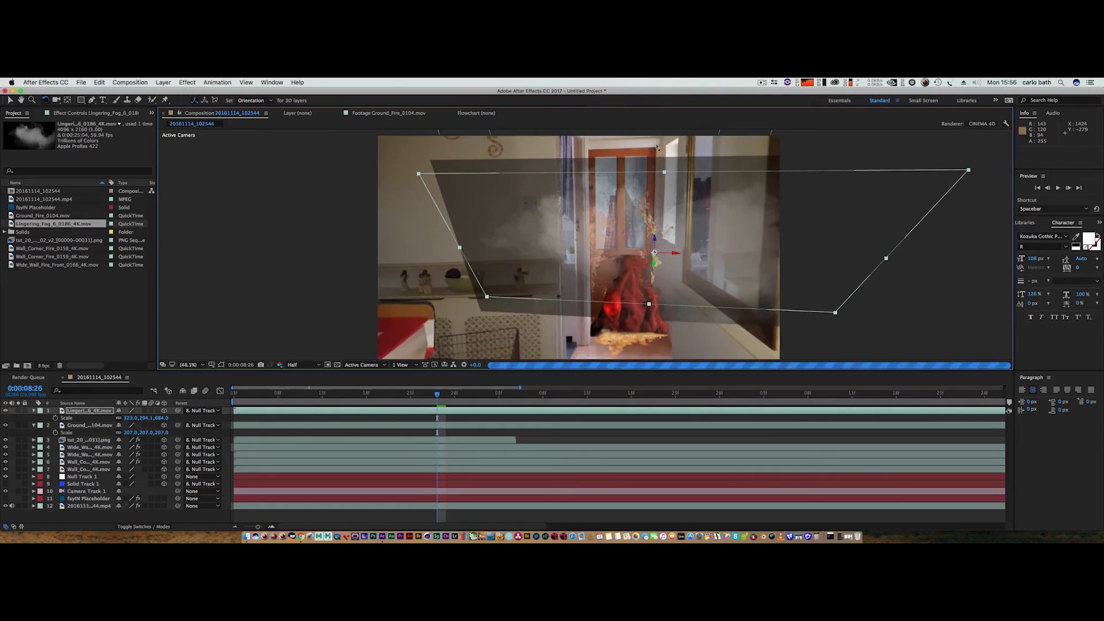
drag(664, 172, 677, 103)
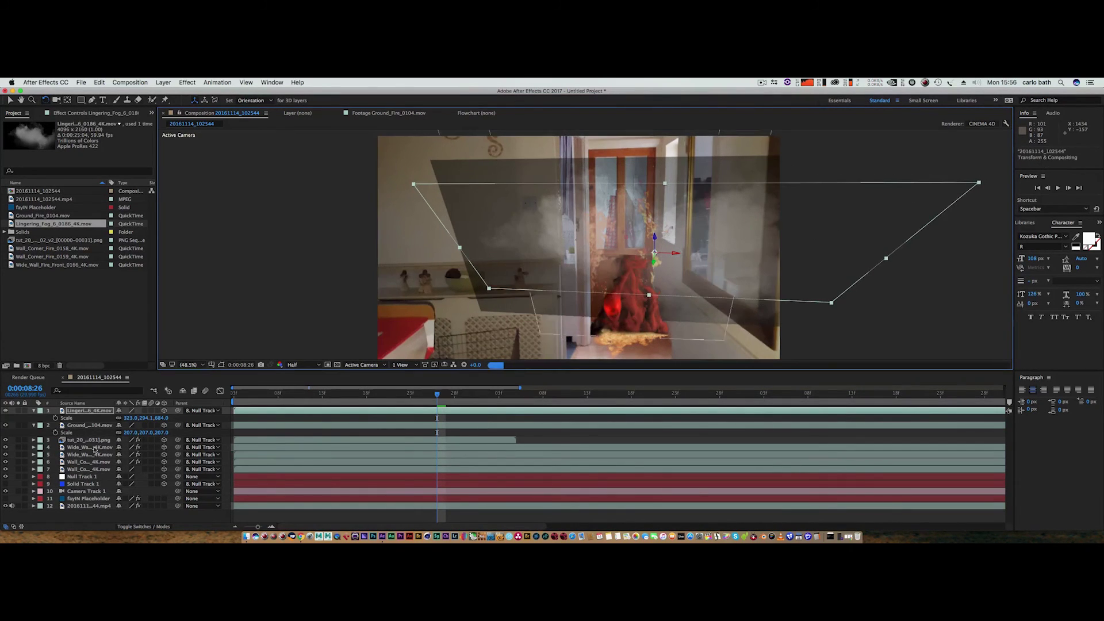
click(42, 413)
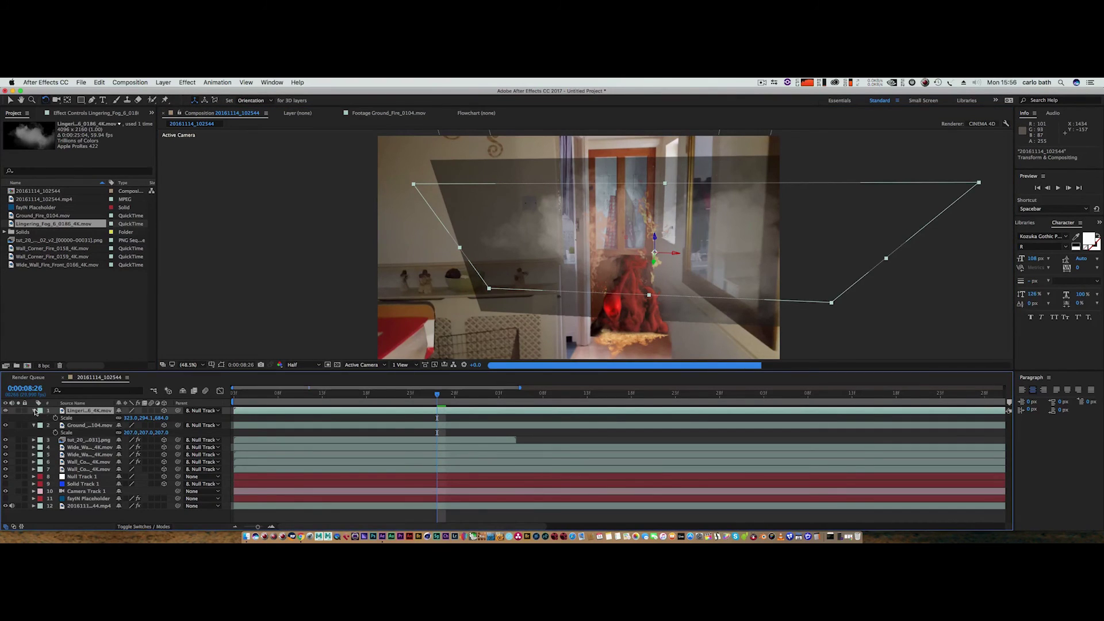
click(34, 411)
click(34, 410)
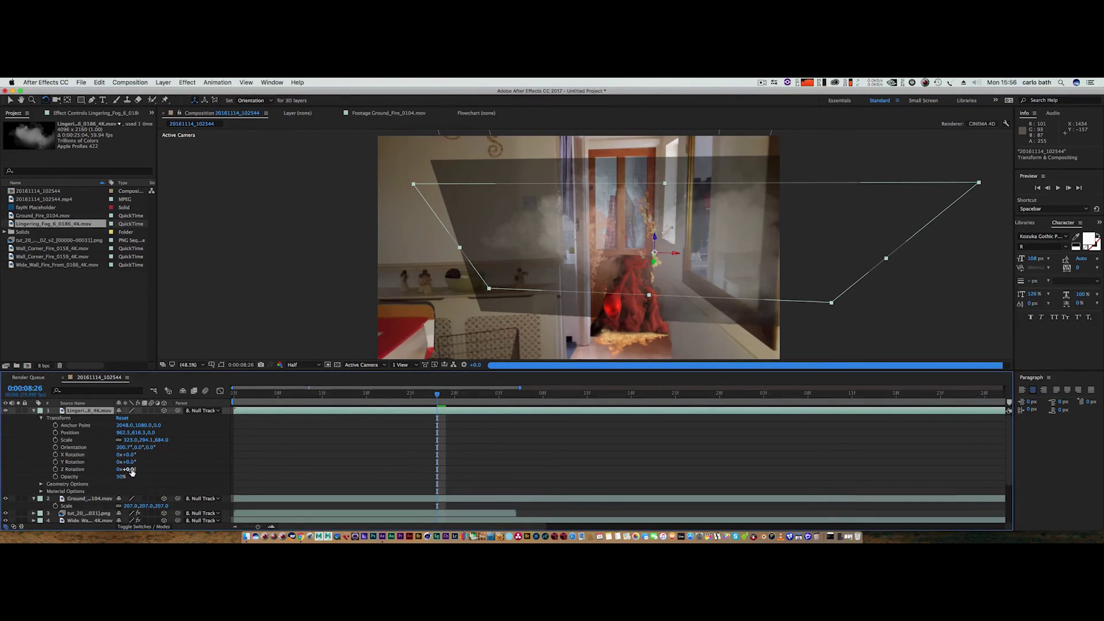
Tilt the fog plane to -53° X and 2° Y rotation, then move it left to about -2313.5, 555.1, -96.7
drag(133, 462, 104, 452)
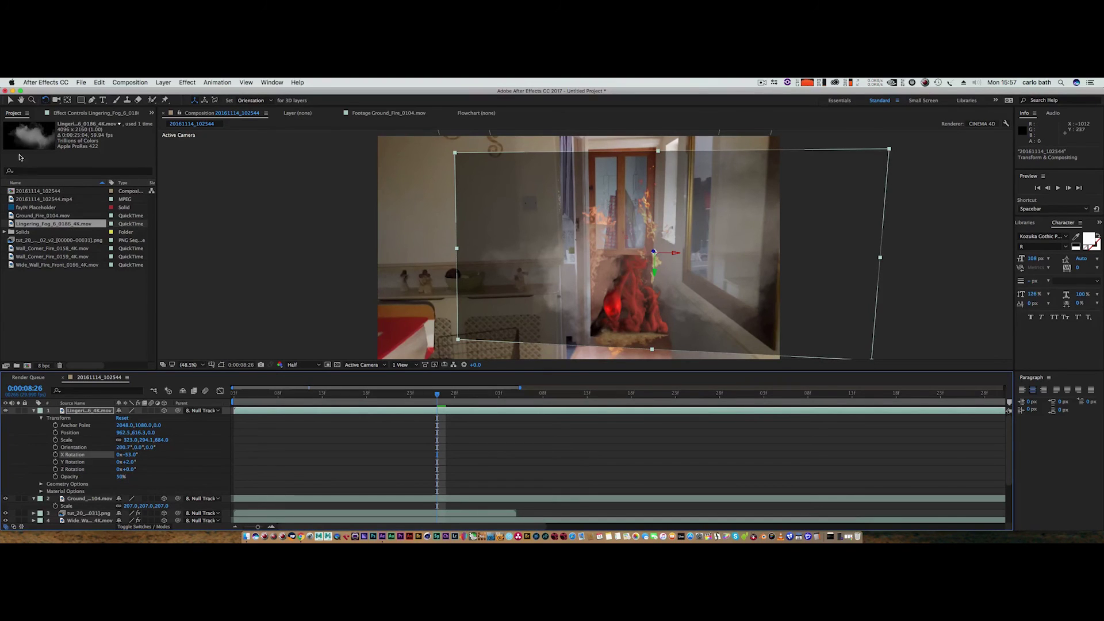
click(10, 100)
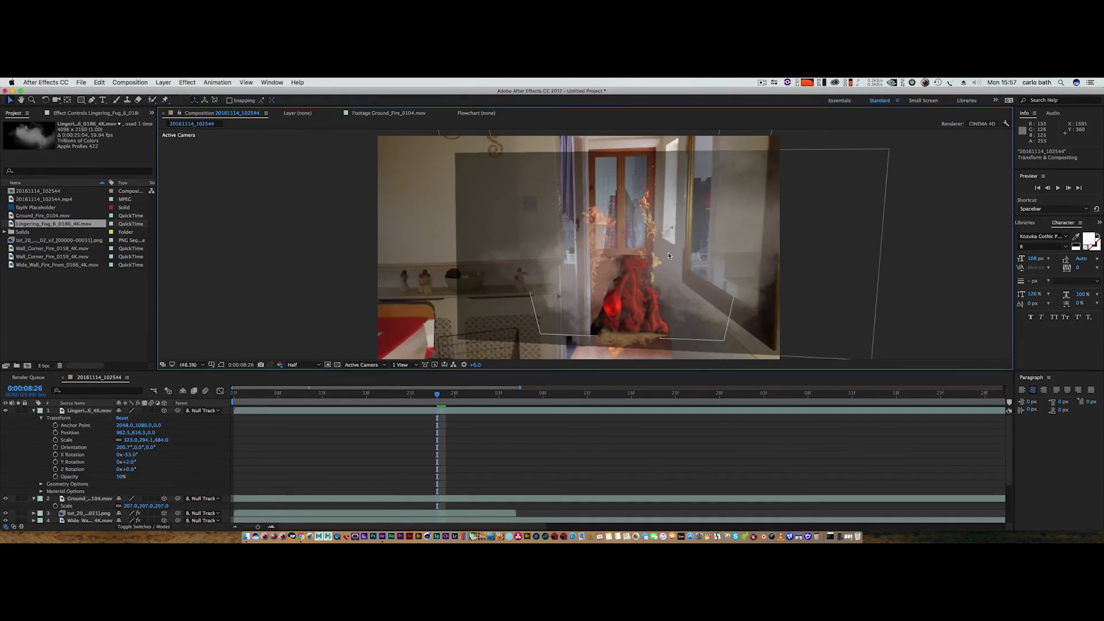
click(91, 412)
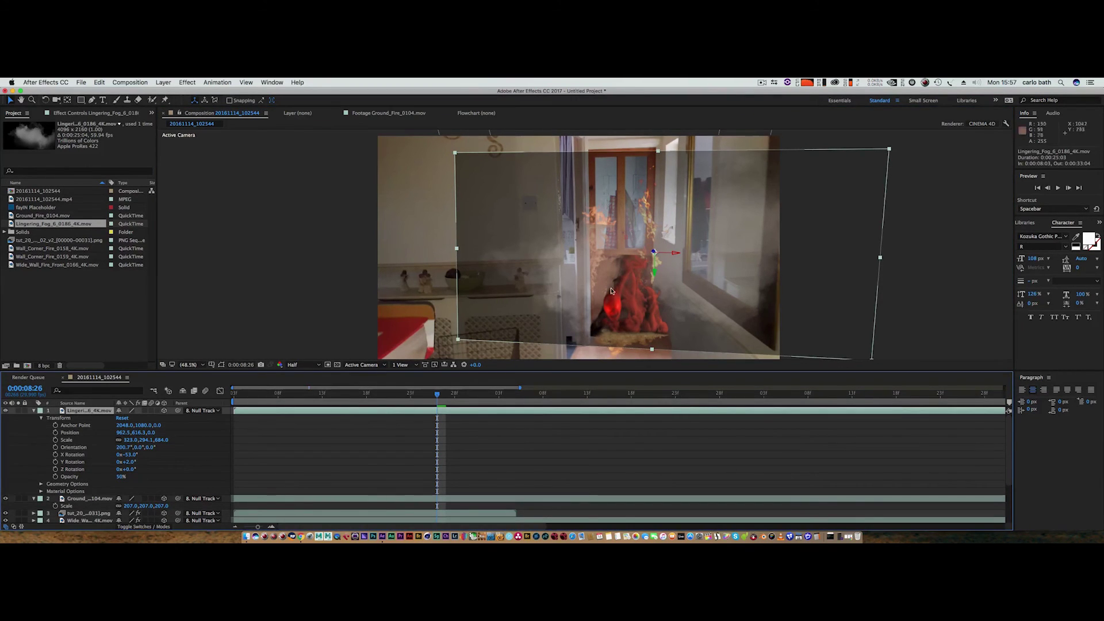
drag(675, 259, 605, 250)
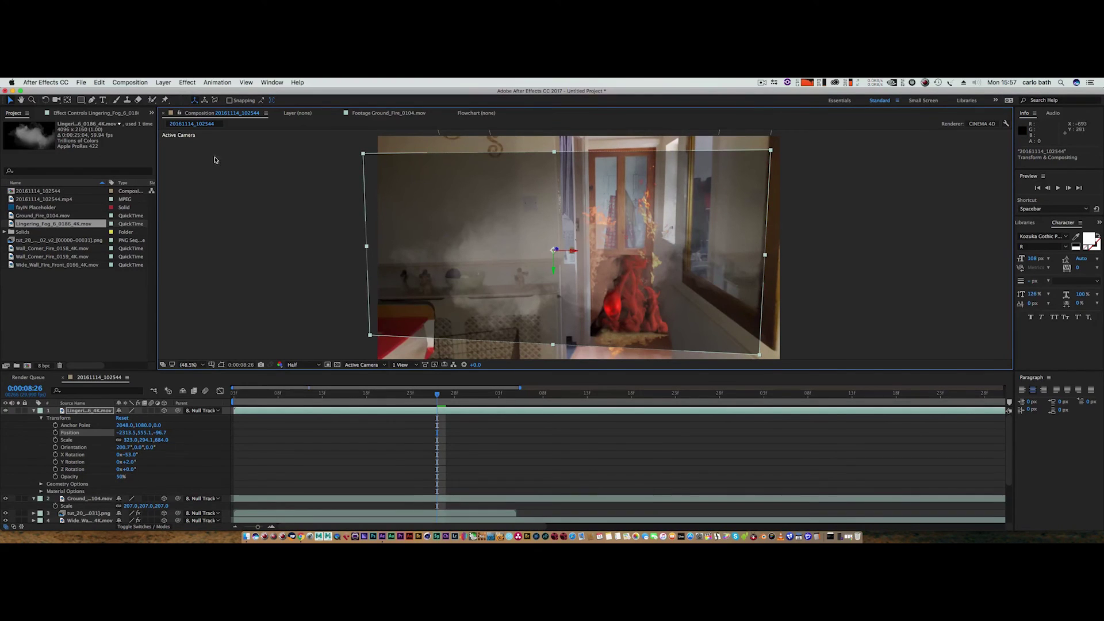
Draw a closed polygon mask, Mask 1, around the fog on the fog layer
click(92, 100)
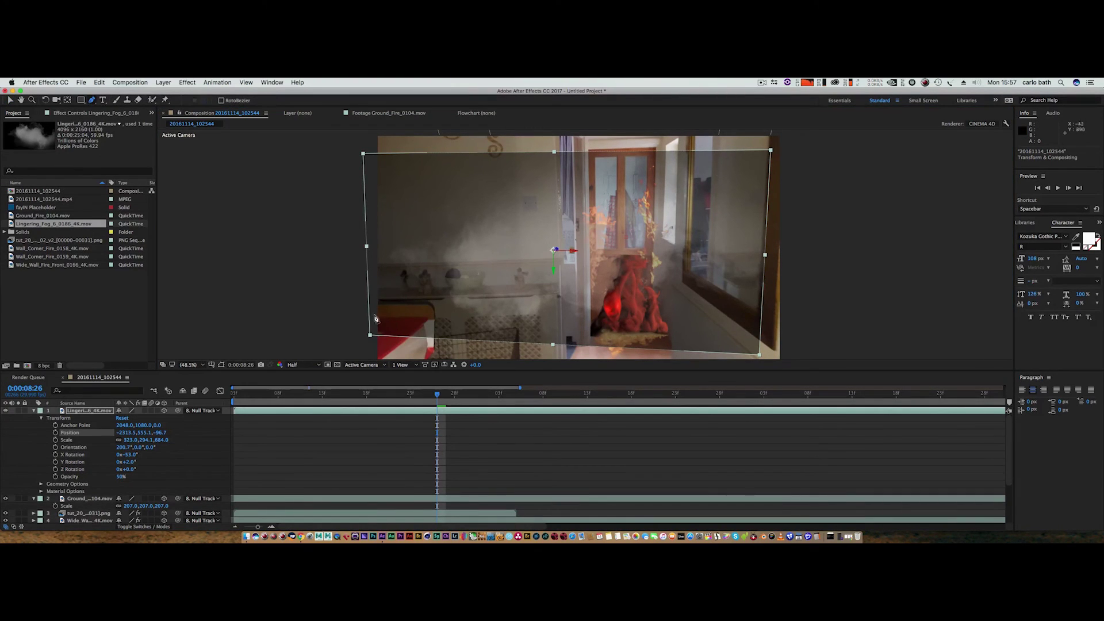
click(406, 315)
click(450, 328)
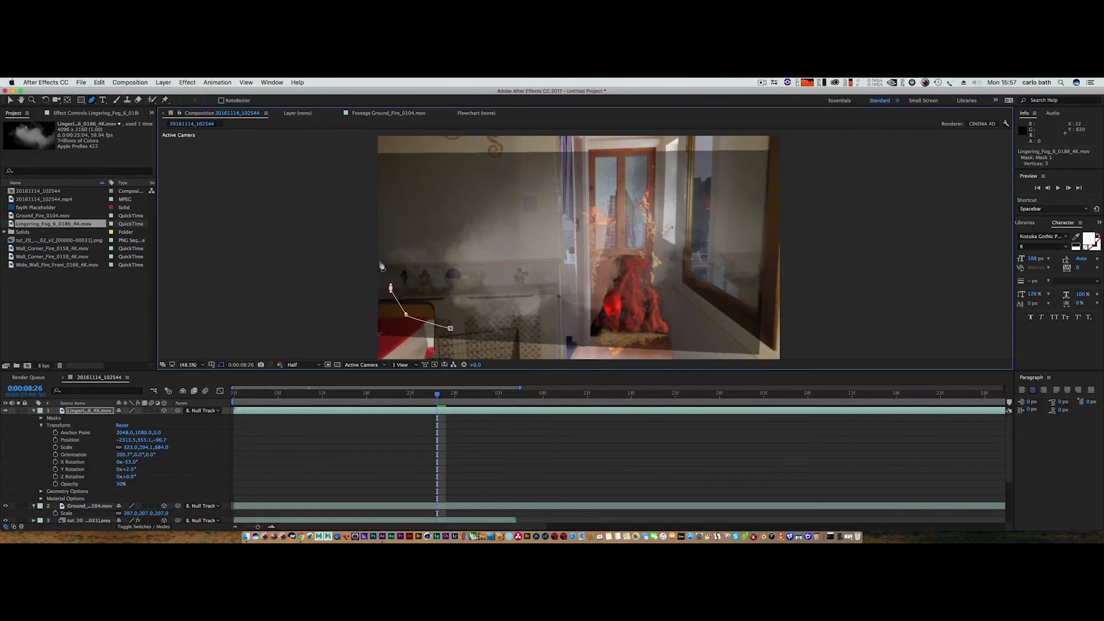
click(402, 217)
click(463, 201)
click(494, 174)
click(534, 169)
click(592, 167)
click(659, 172)
click(697, 193)
click(723, 220)
click(753, 270)
click(734, 308)
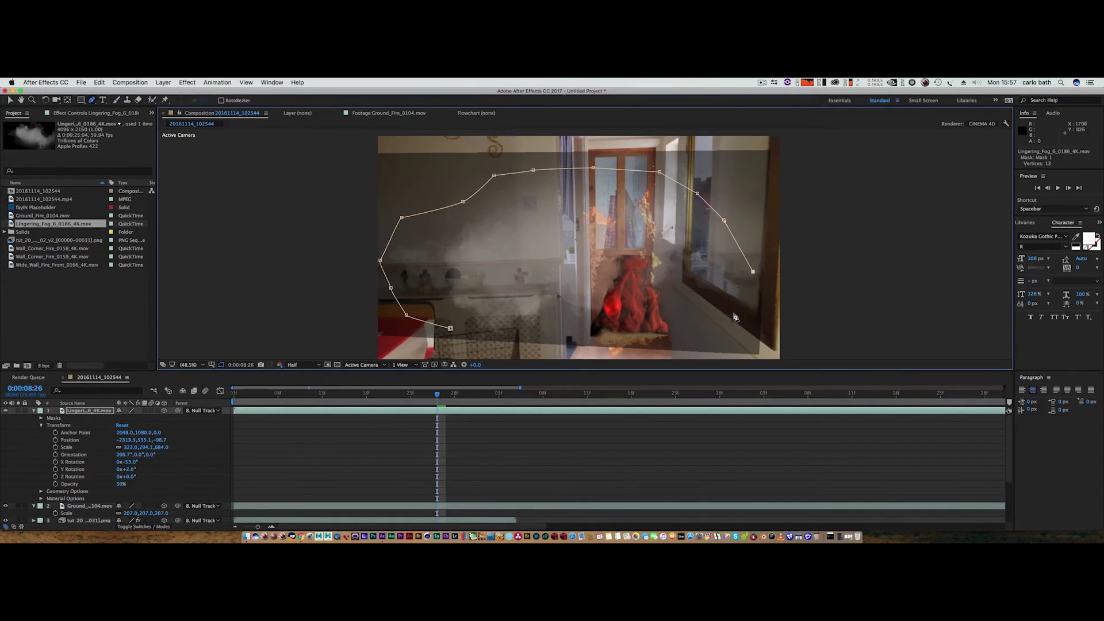
click(715, 330)
click(641, 339)
click(592, 343)
click(528, 348)
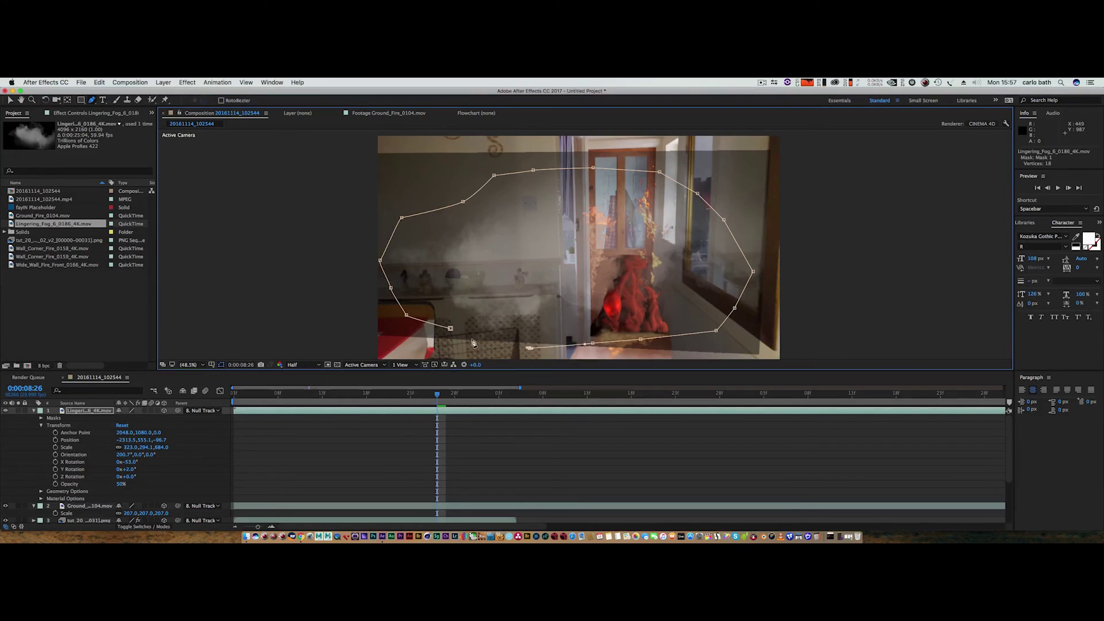
click(471, 343)
click(451, 329)
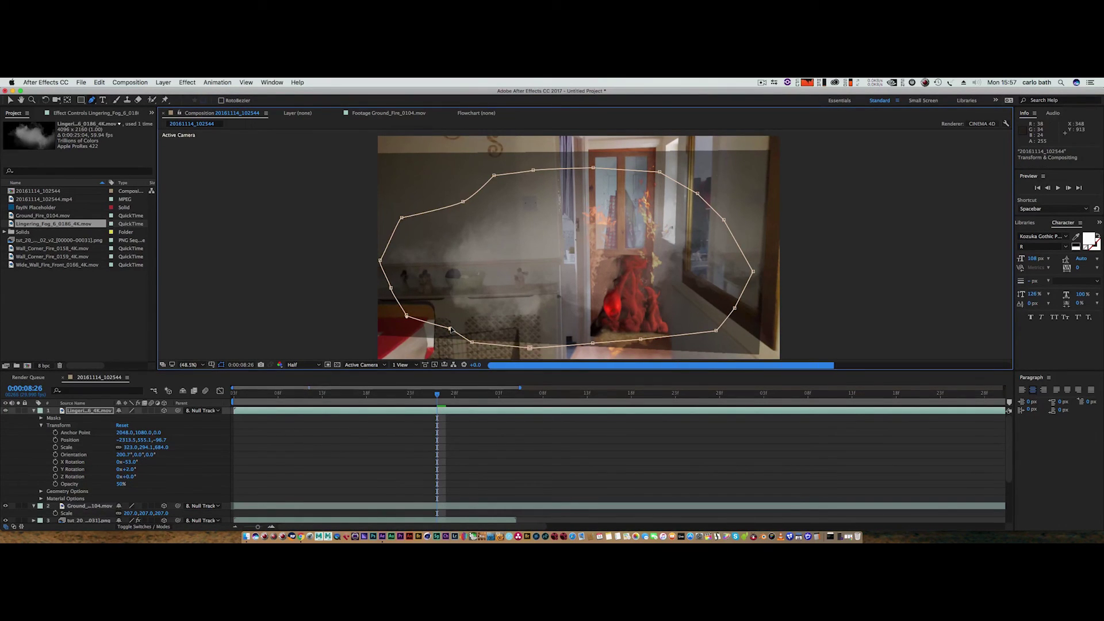
Feather the fog layer's Mask 1 edge by 400 pixels
key(f)
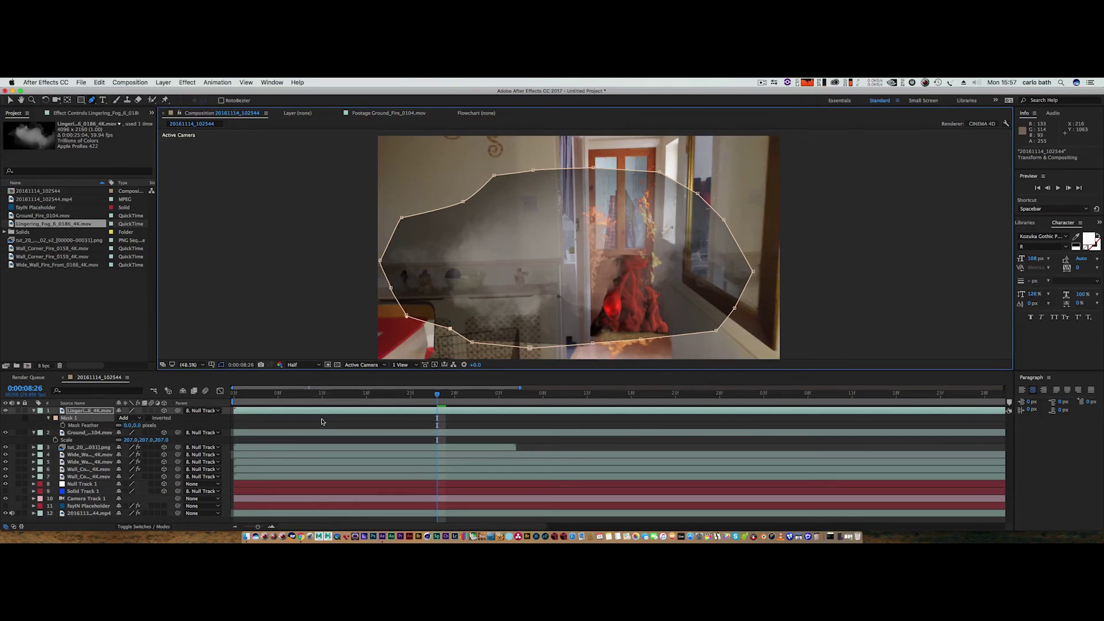
drag(137, 426, 257, 428)
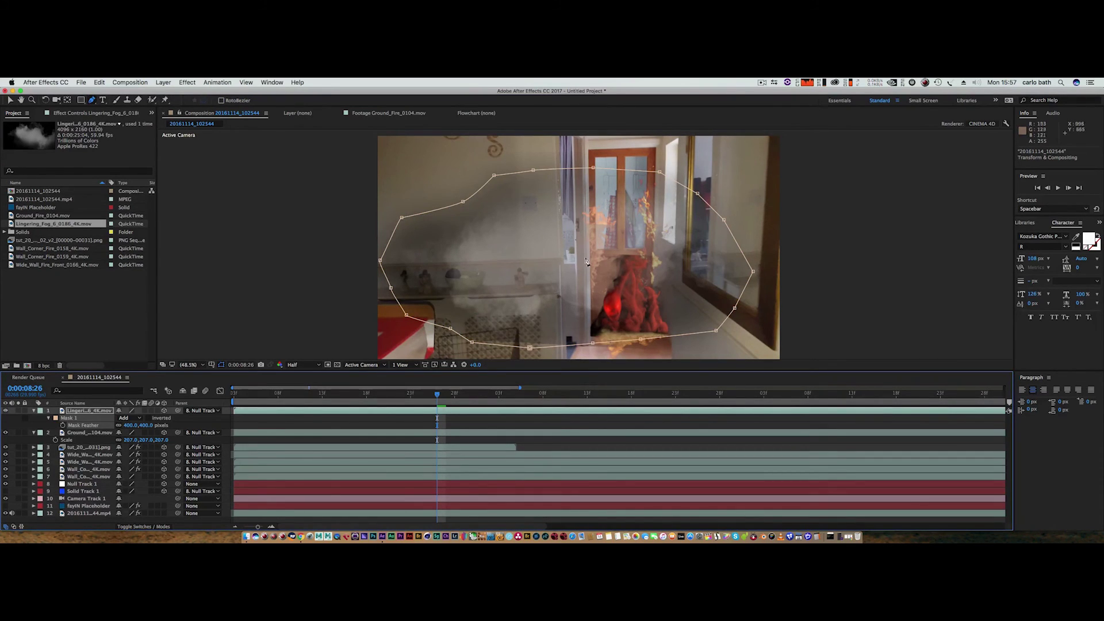
click(10, 101)
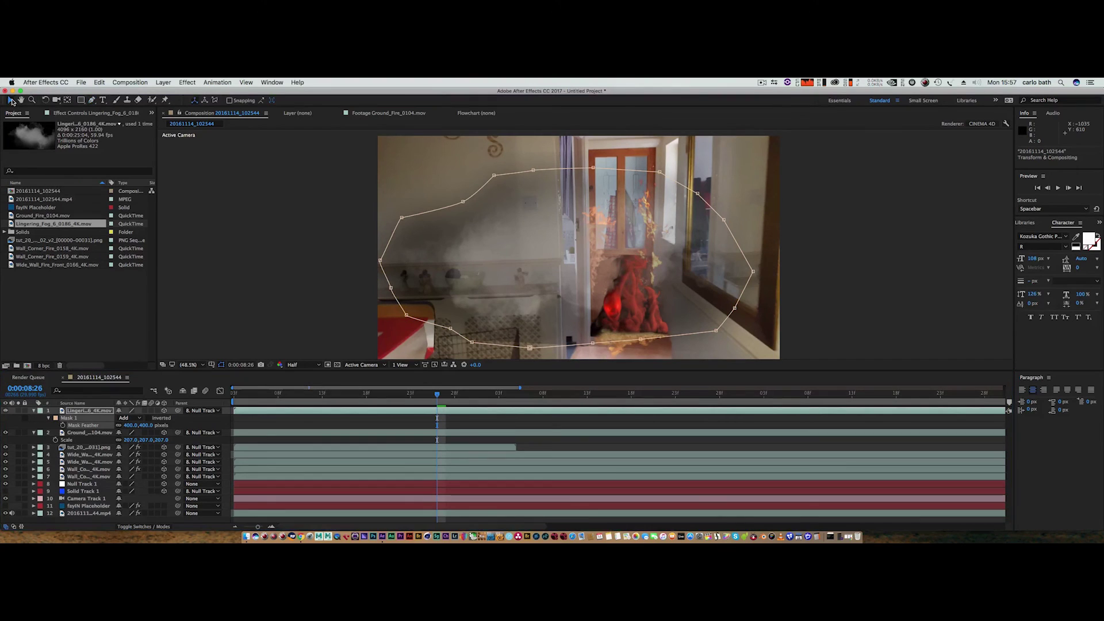
Scale the fog layer up until it extends well past the frame
click(137, 393)
key(s)
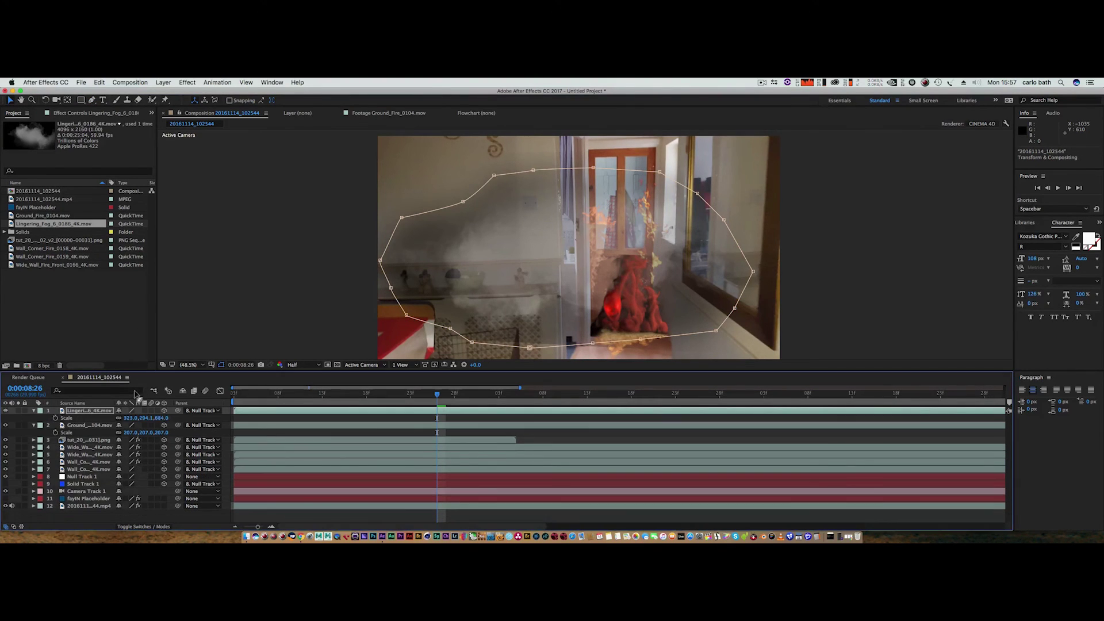
drag(159, 419, 227, 412)
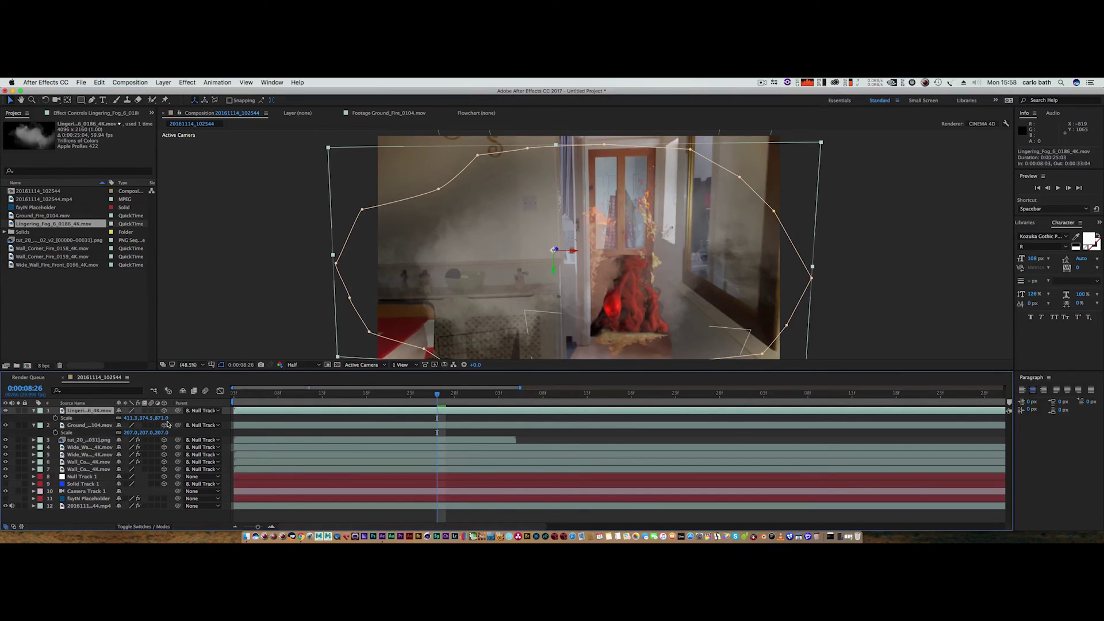
drag(159, 419, 284, 411)
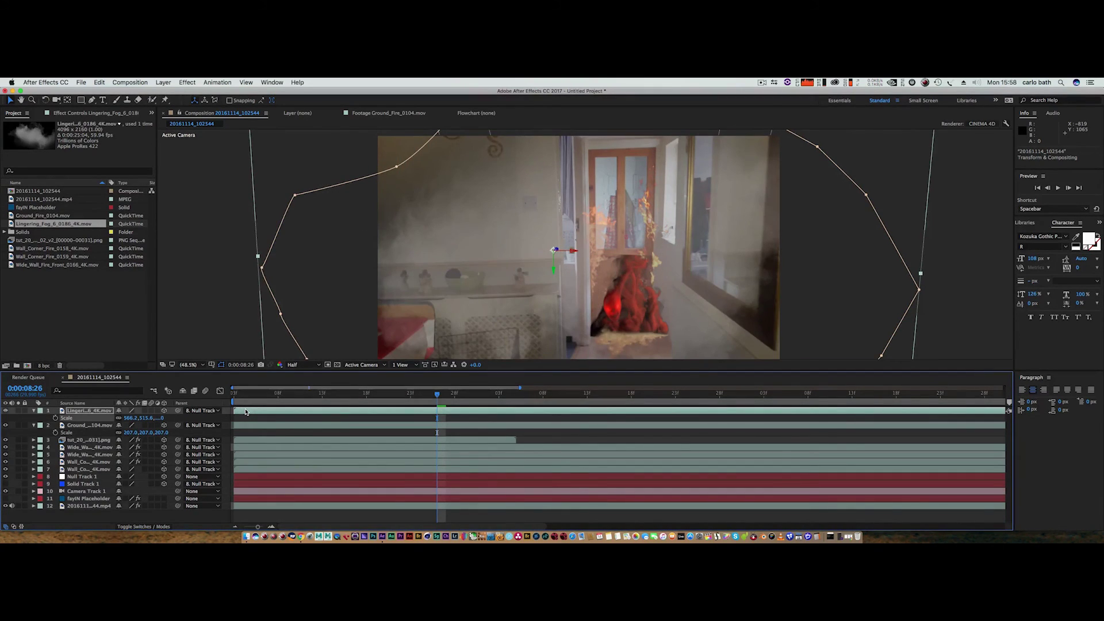
Lower the fog layer's Opacity to 25% so only a faint haze remains
click(86, 415)
right_click(86, 415)
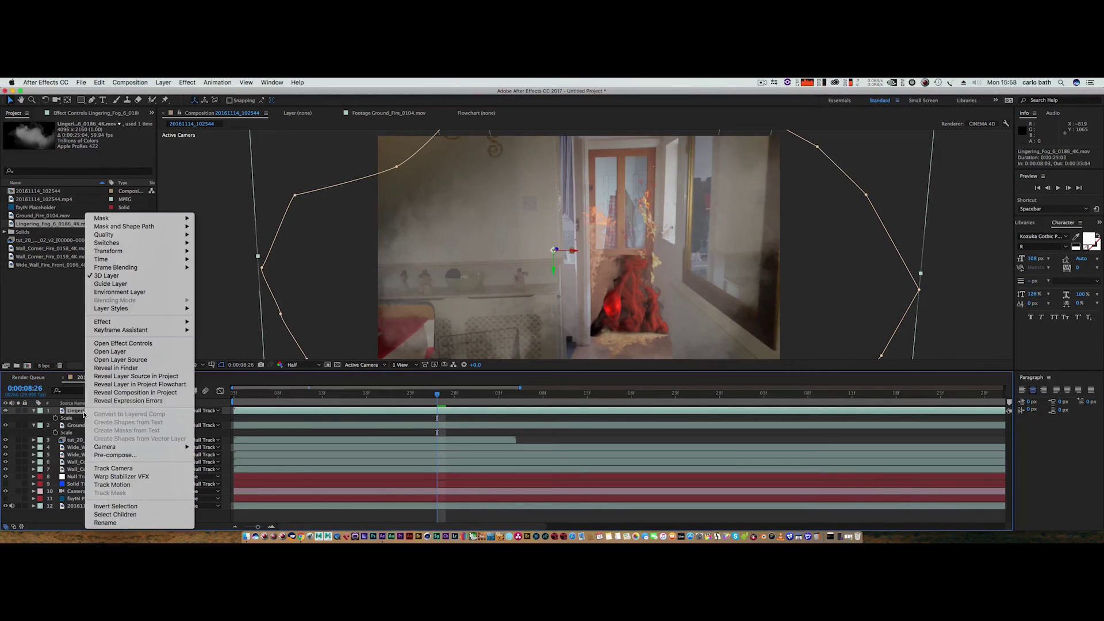
mouse_move(125, 325)
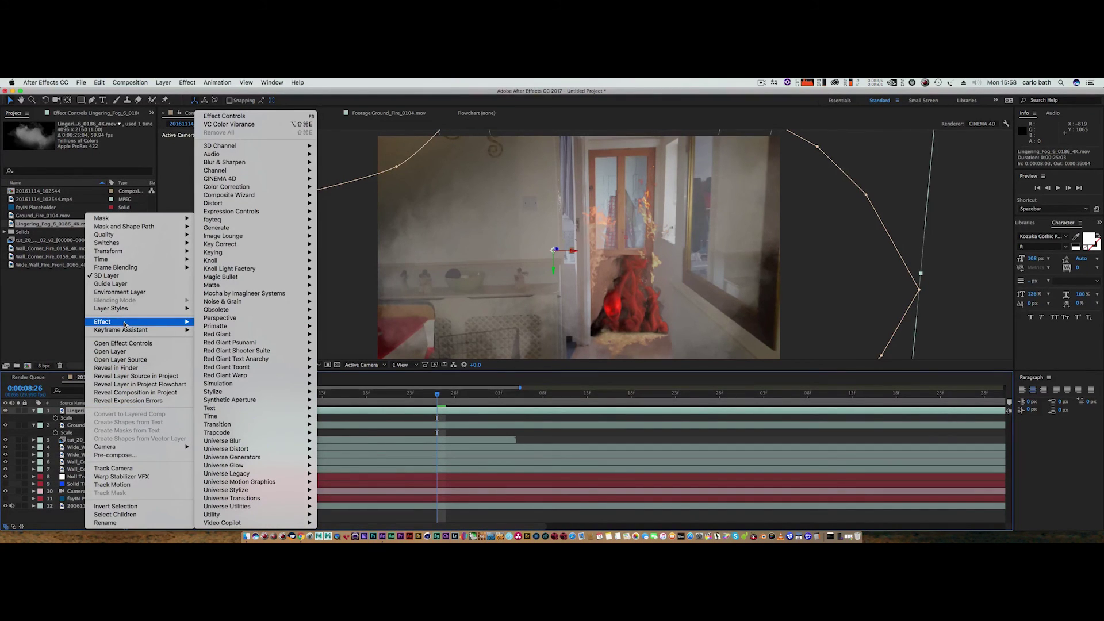
click(51, 341)
click(33, 410)
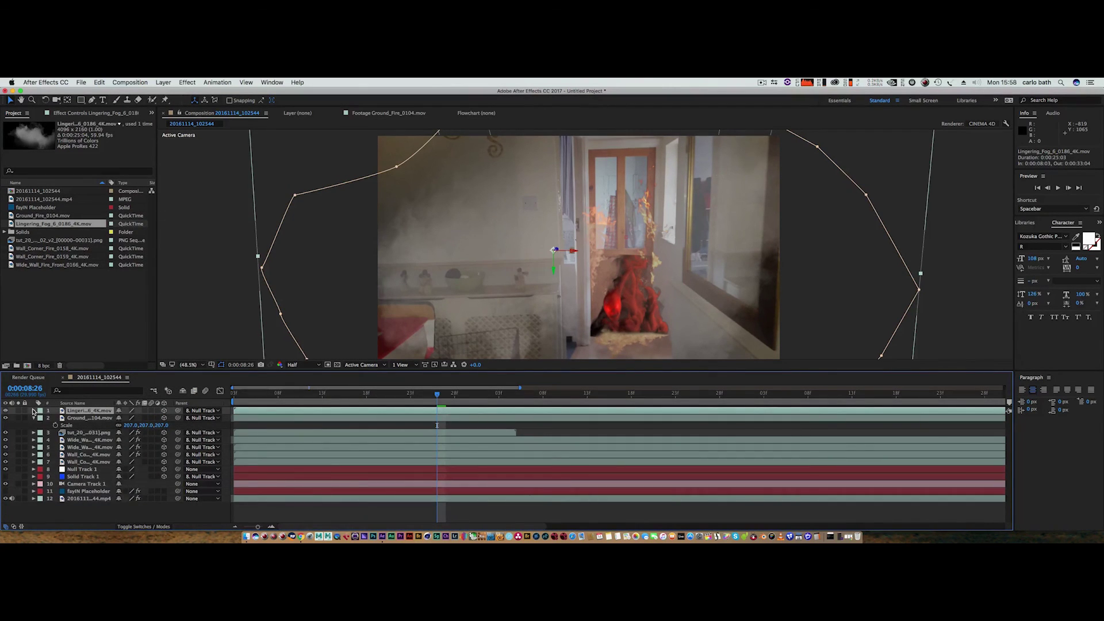
click(34, 410)
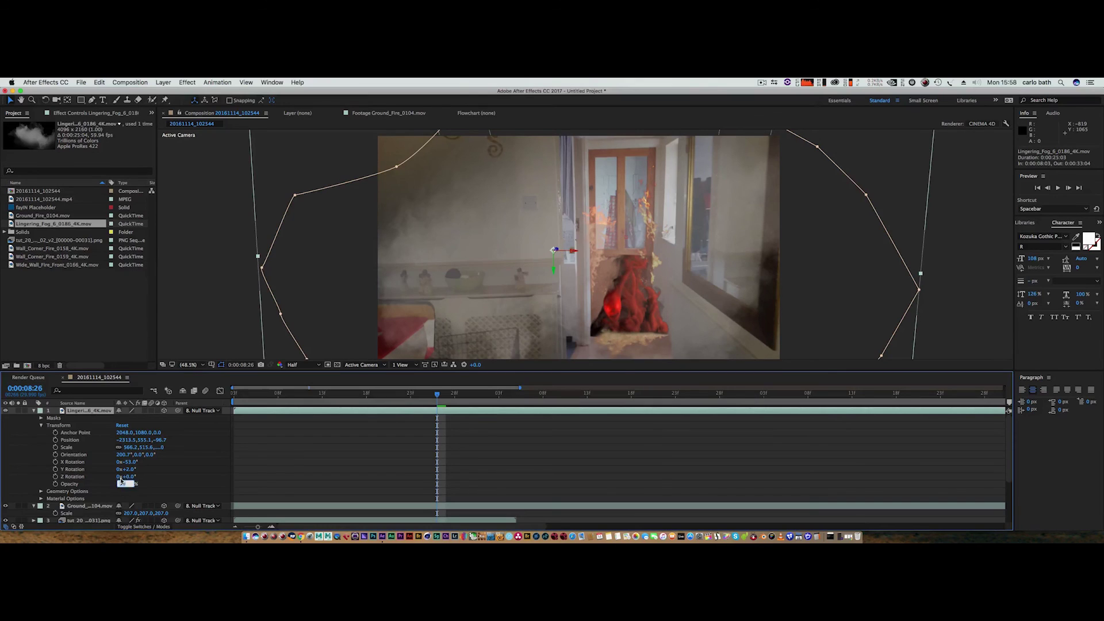
key(Return)
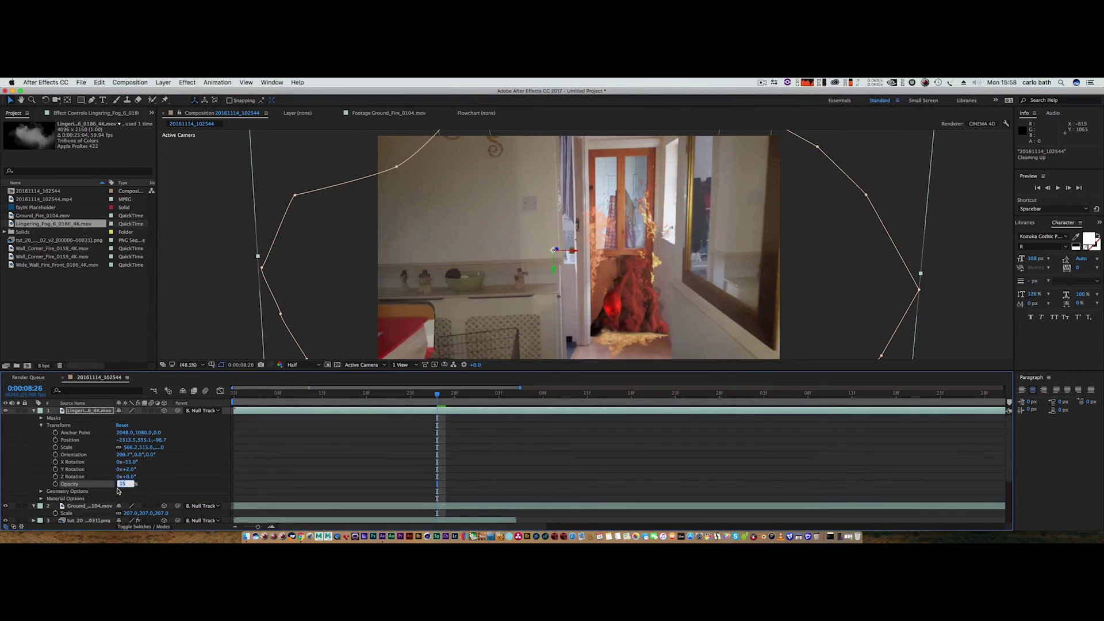
key(Return)
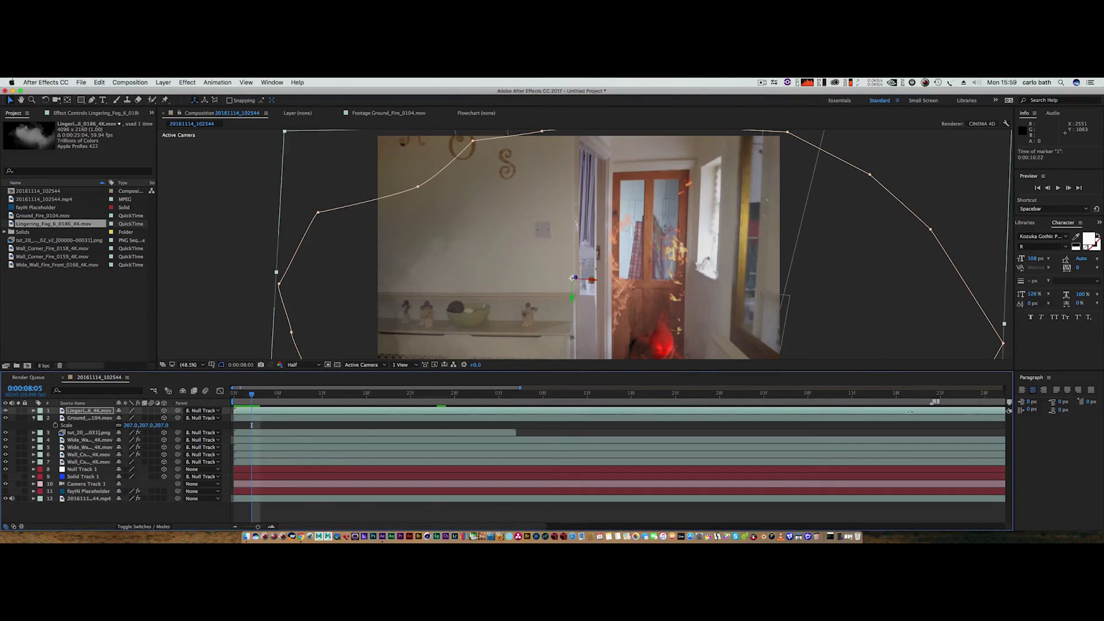
Shift the fog layer's marker earlier, go to 0:00:08:03, and play a preview of the composite
drag(910, 411, 572, 411)
drag(246, 396, 234, 395)
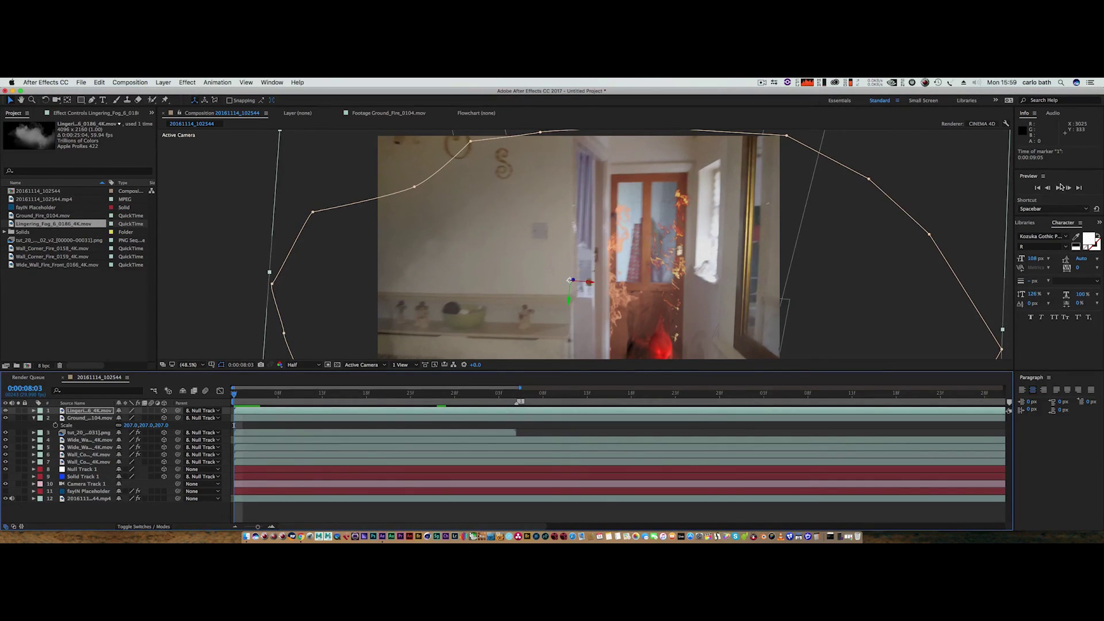
click(1057, 188)
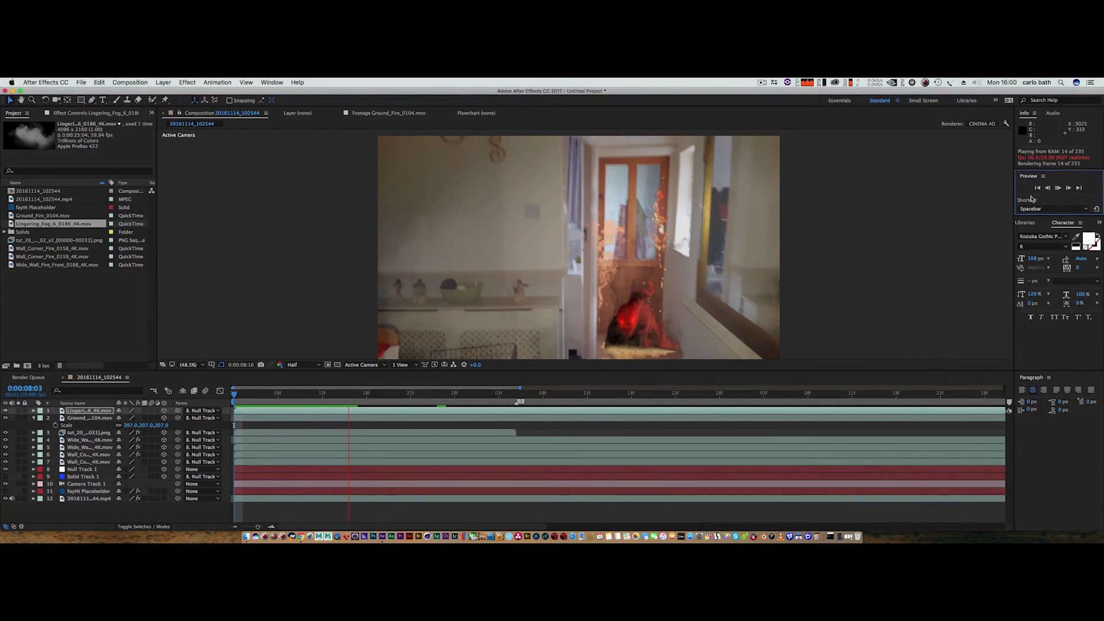
Stop the preview and nudge the PNG image layer slightly left
click(1059, 188)
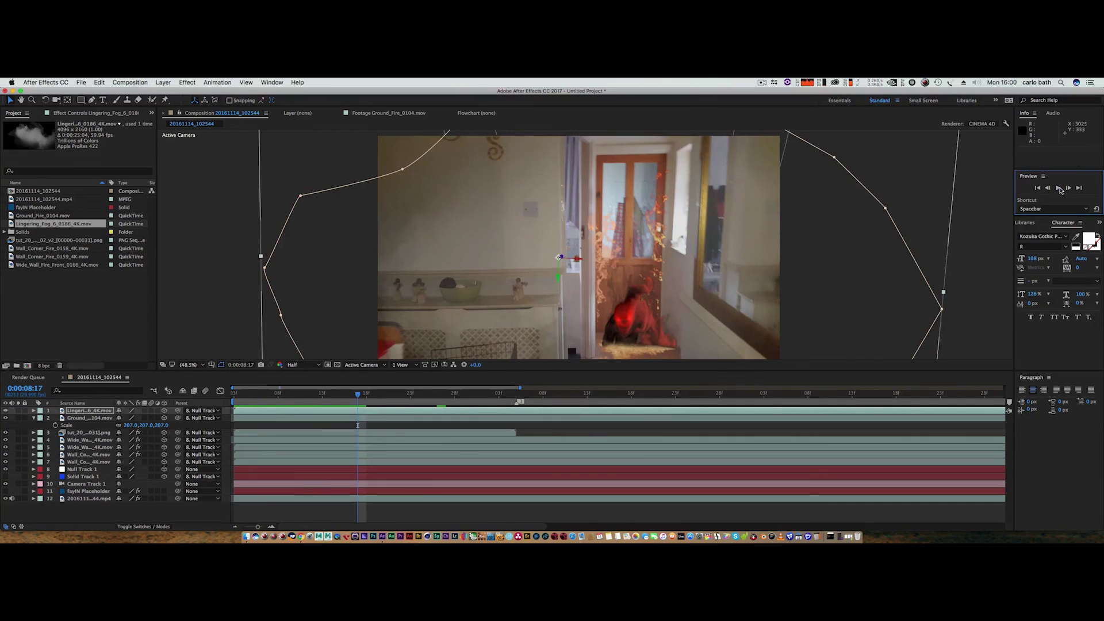
click(99, 435)
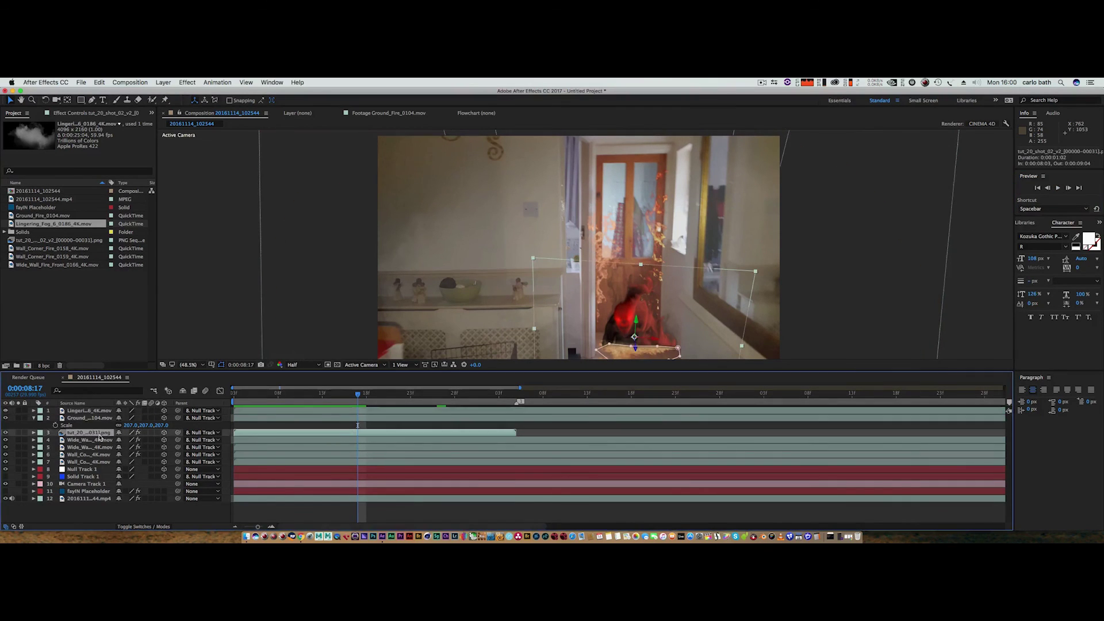
drag(660, 344, 648, 347)
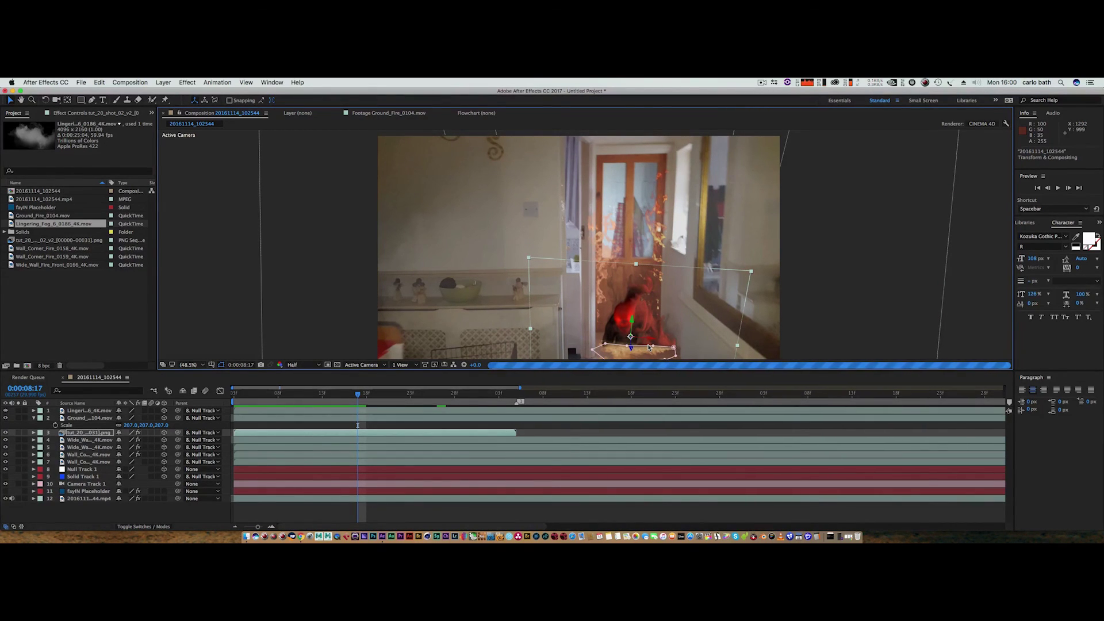
drag(654, 341, 650, 343)
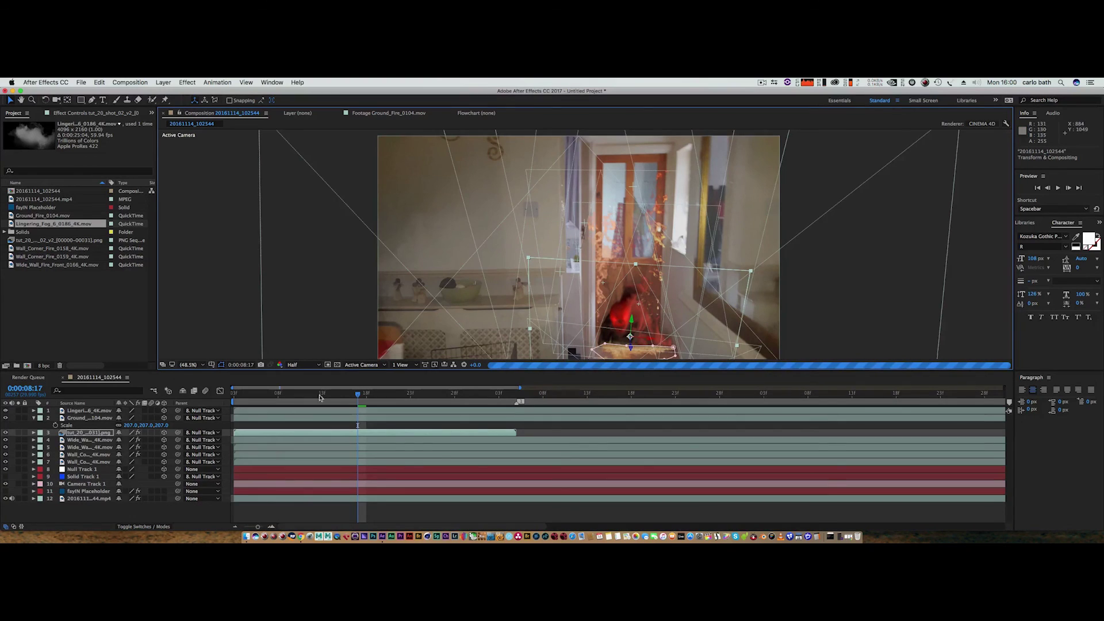
Check the wall fire layers, reselect Wide_Wall_Fire_Front, and return to about 0:00:08:04
click(659, 243)
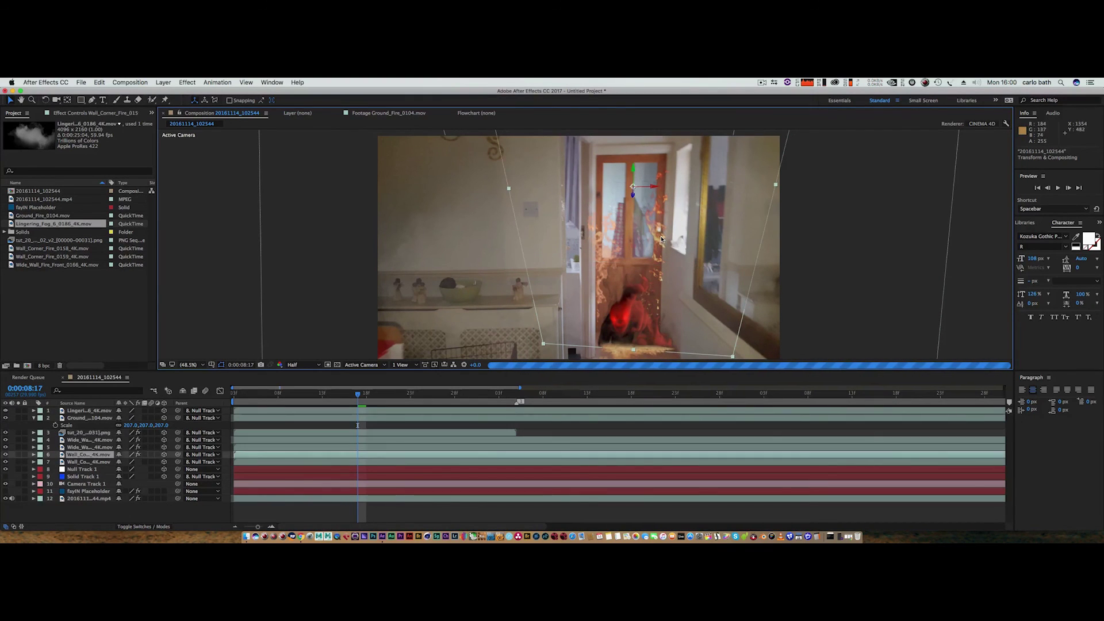
click(89, 439)
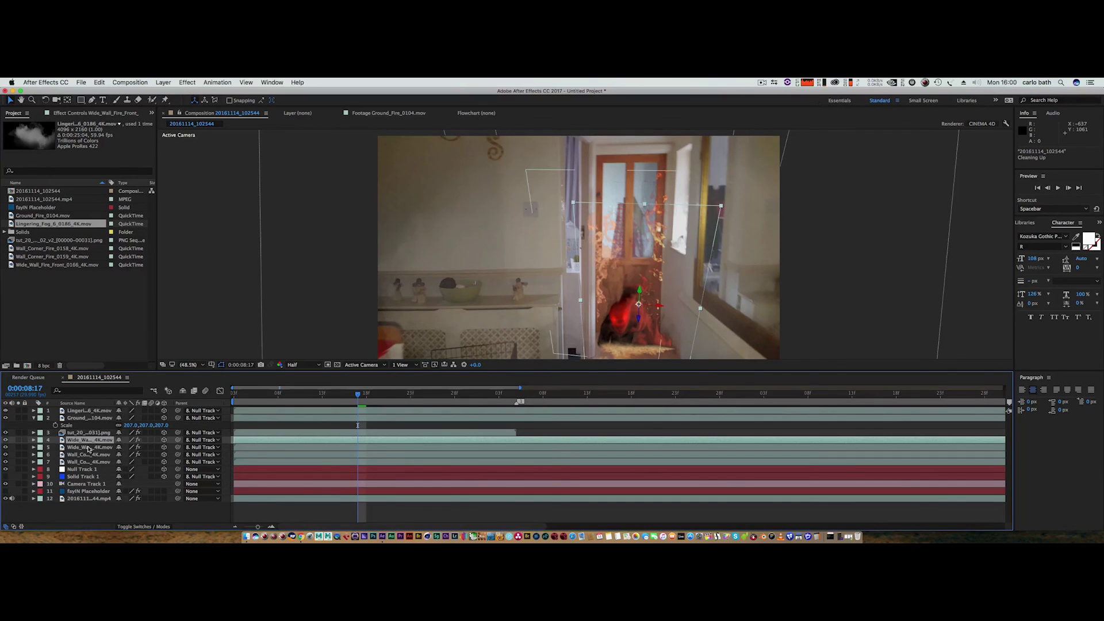
click(89, 448)
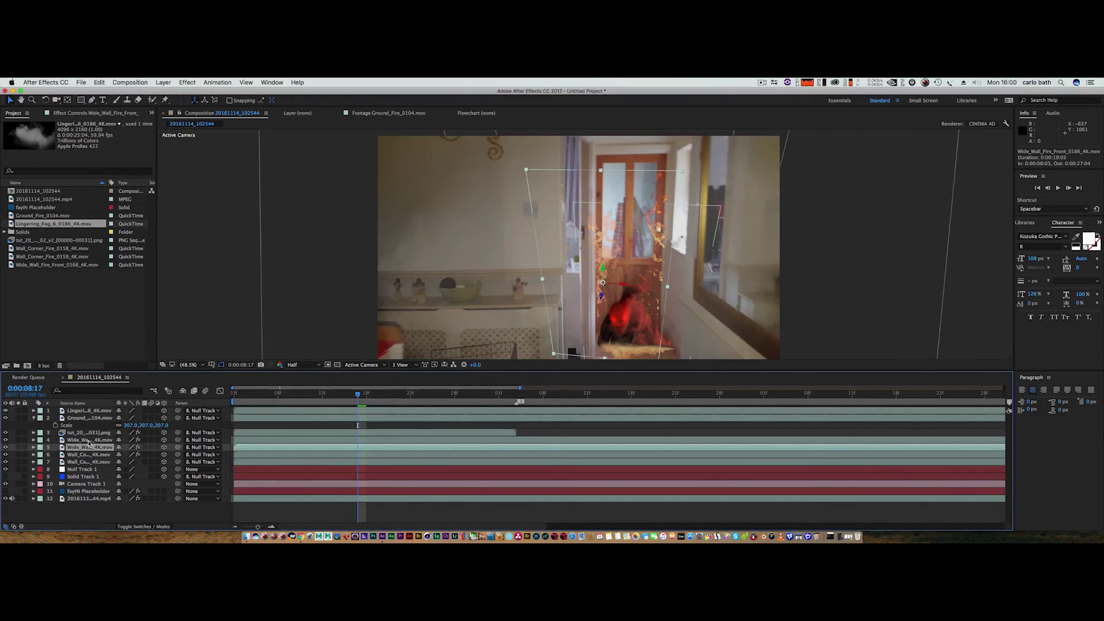
click(89, 443)
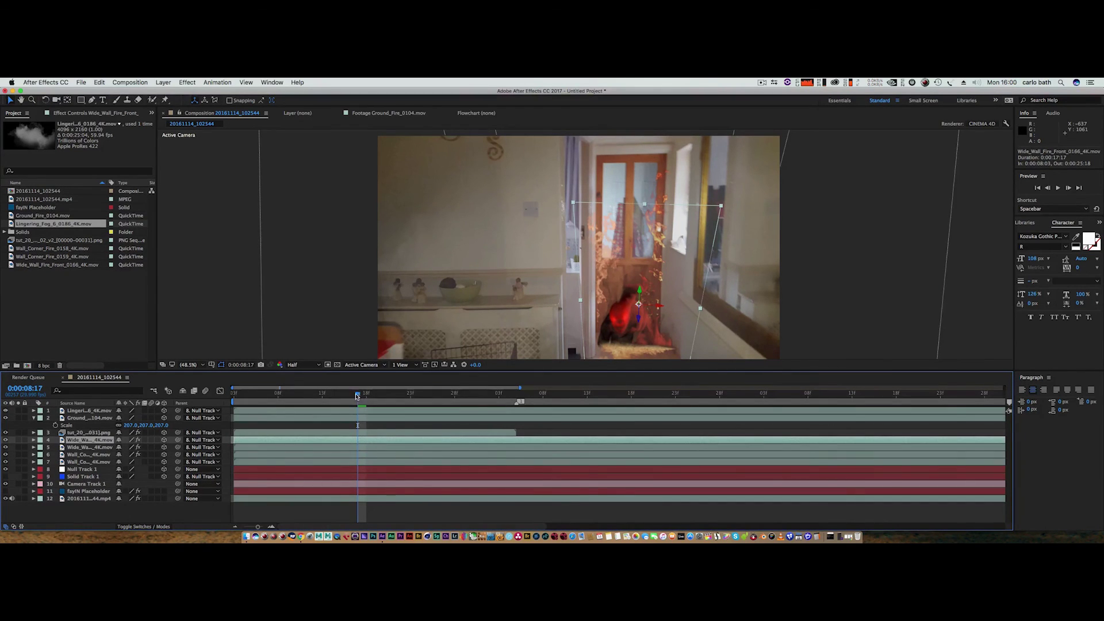
drag(360, 396, 233, 393)
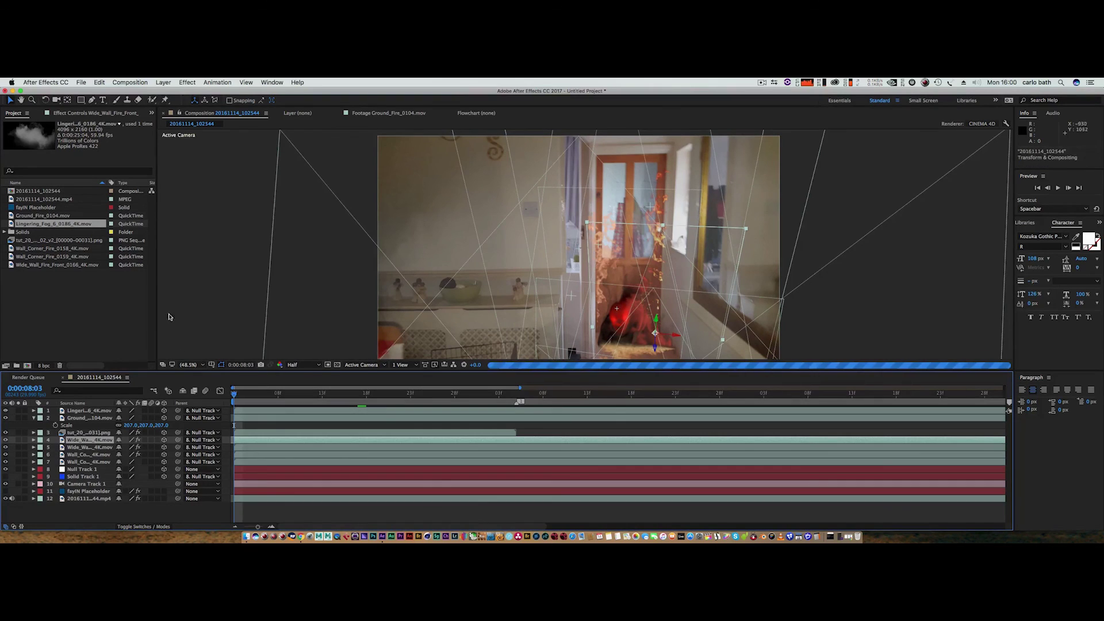
click(123, 82)
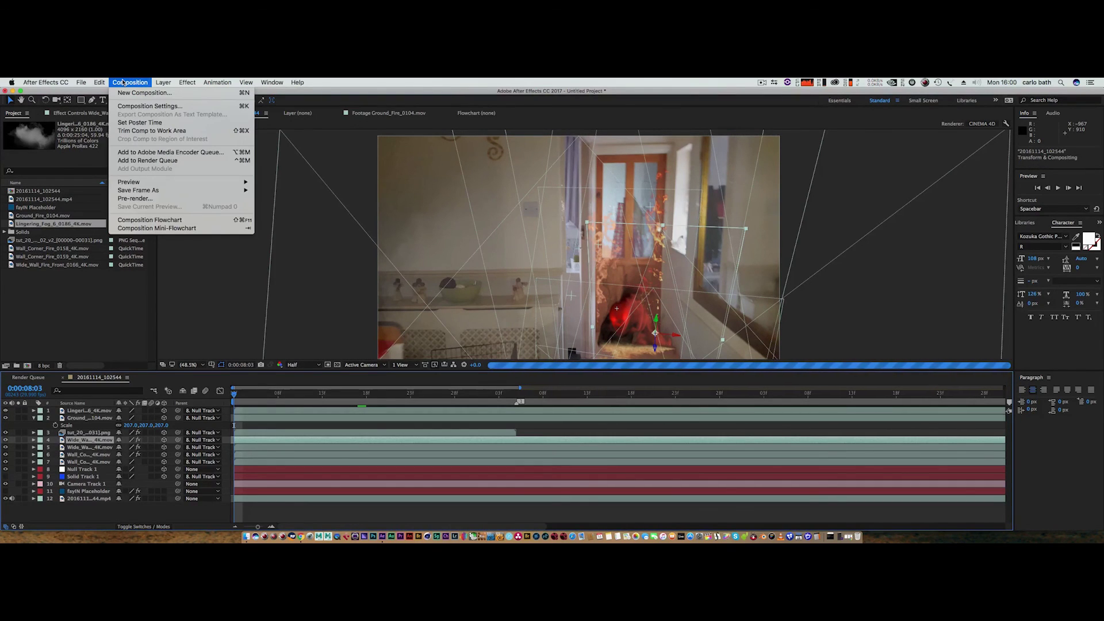
Add the composition to the Render Queue with QuickTime output using the H.264 codec
click(123, 161)
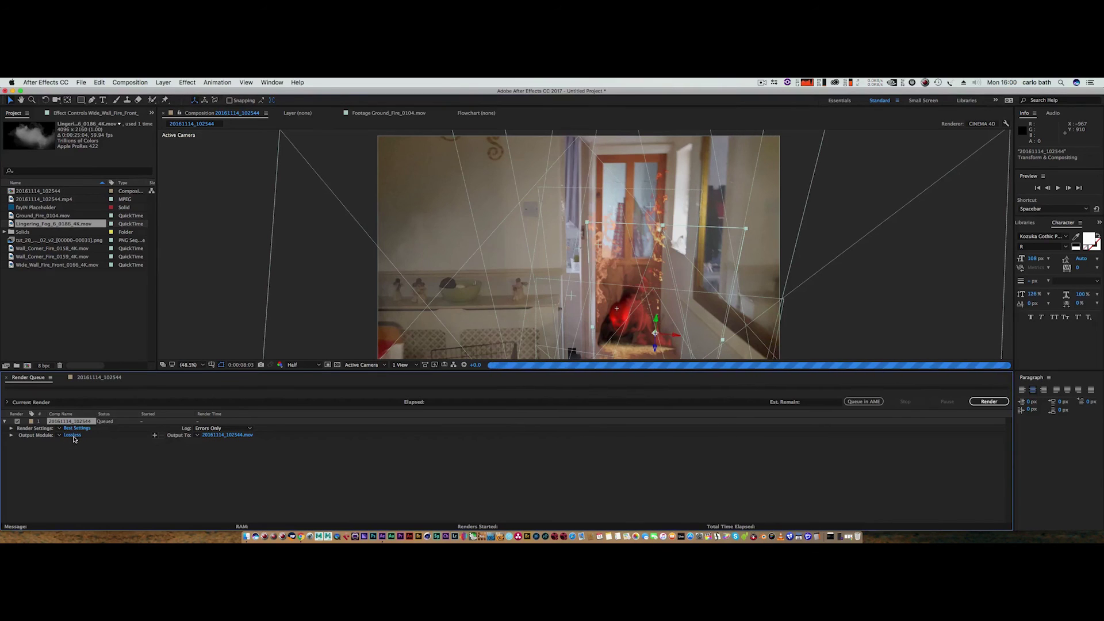
click(73, 437)
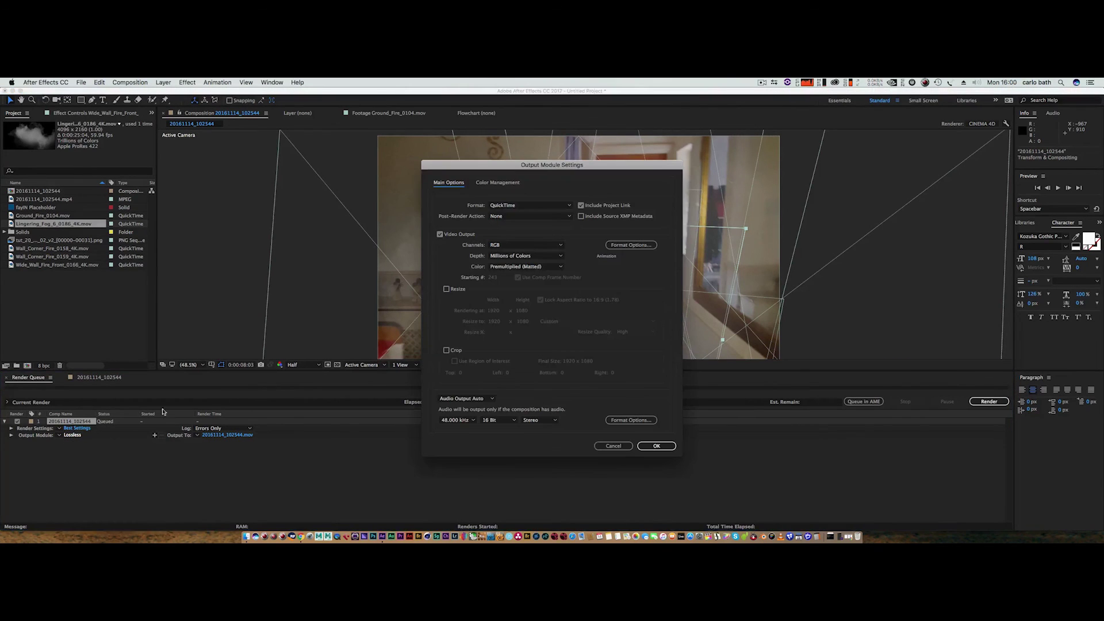
click(628, 246)
click(460, 177)
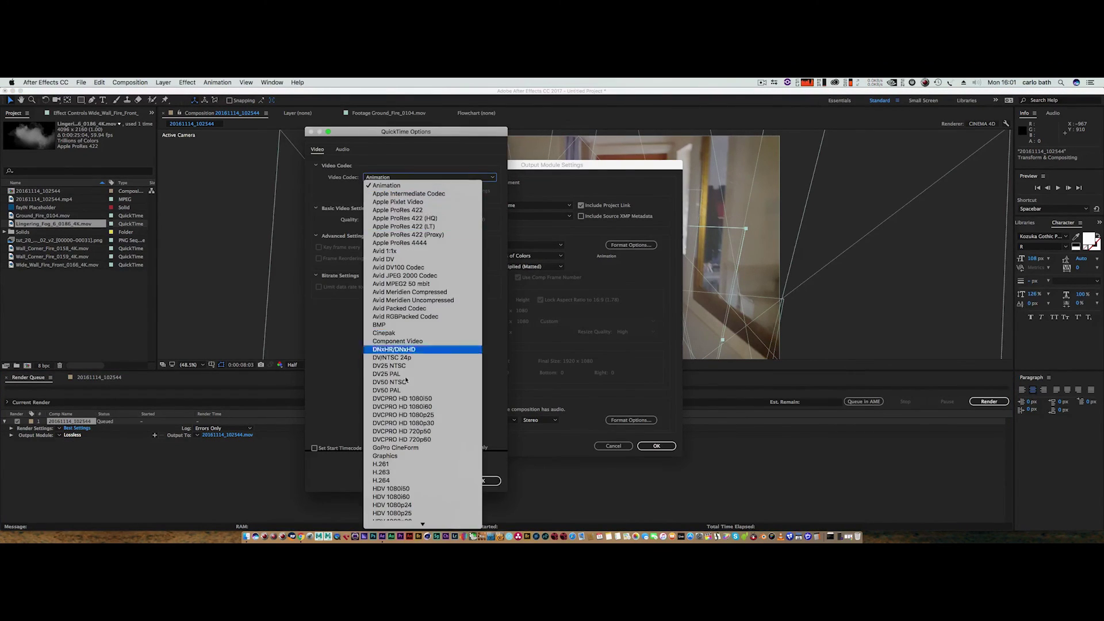
click(396, 480)
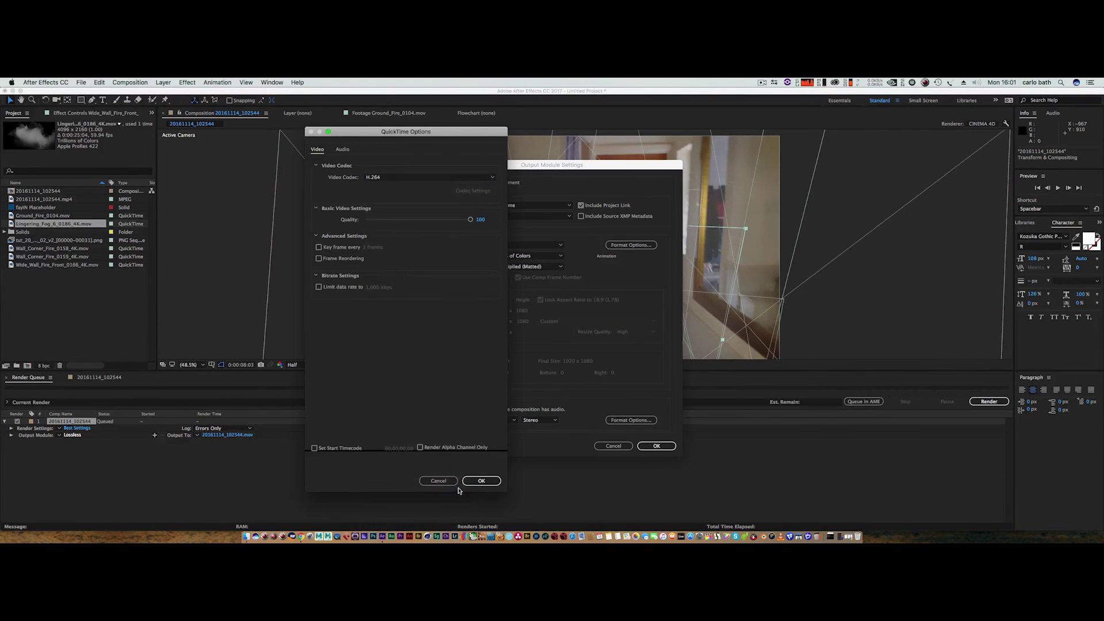
click(477, 480)
click(648, 446)
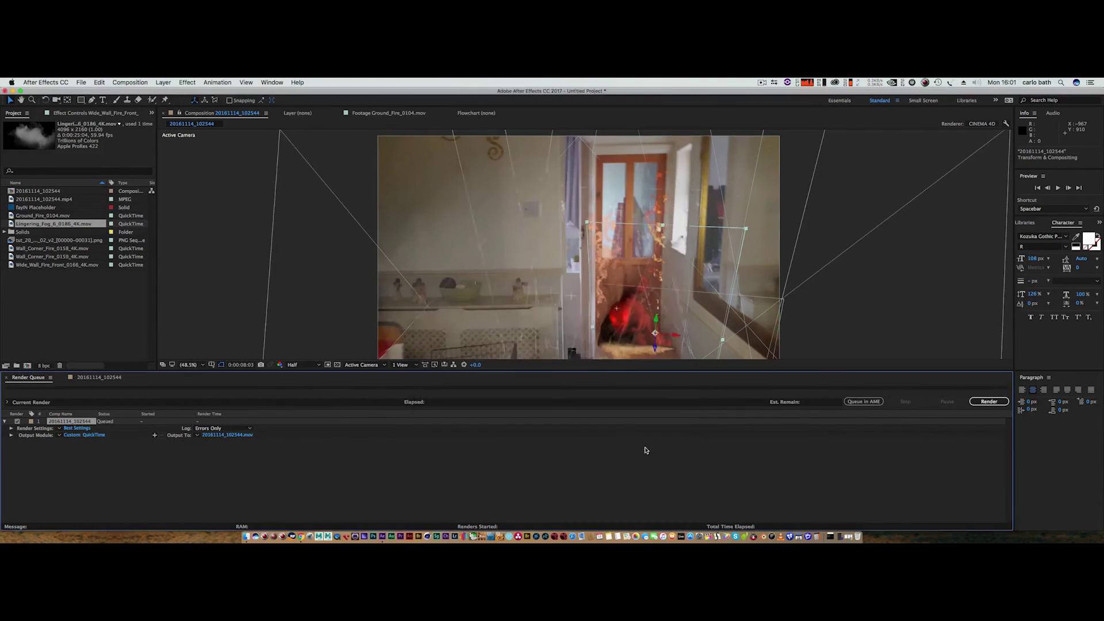
click(226, 434)
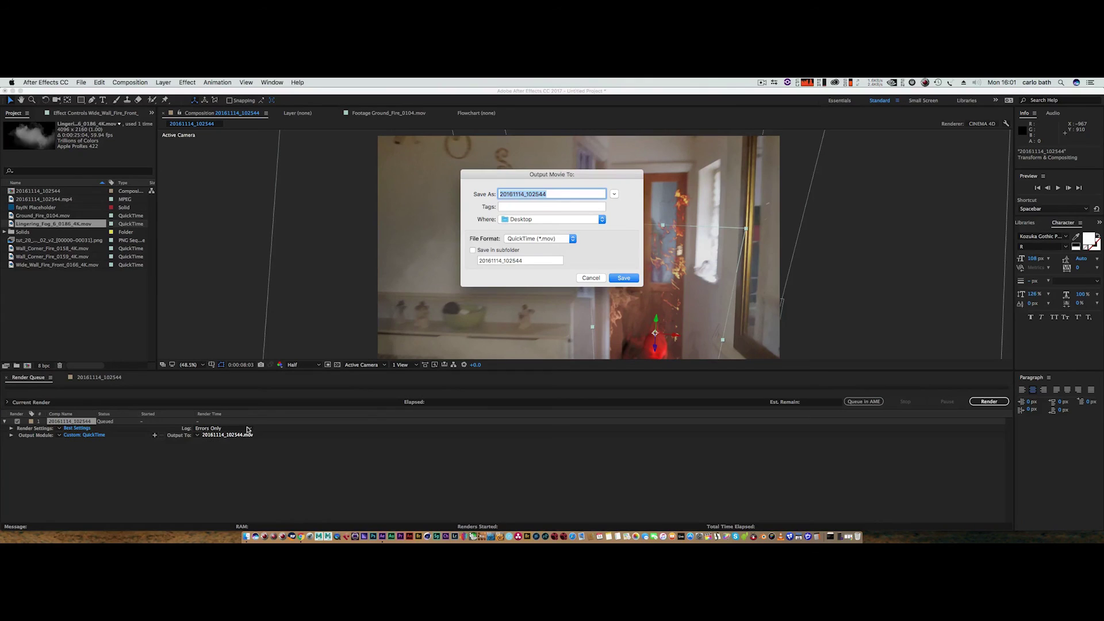
Save the output as 'monster final.mov' and start rendering the queued composition
text(monster final)
click(623, 278)
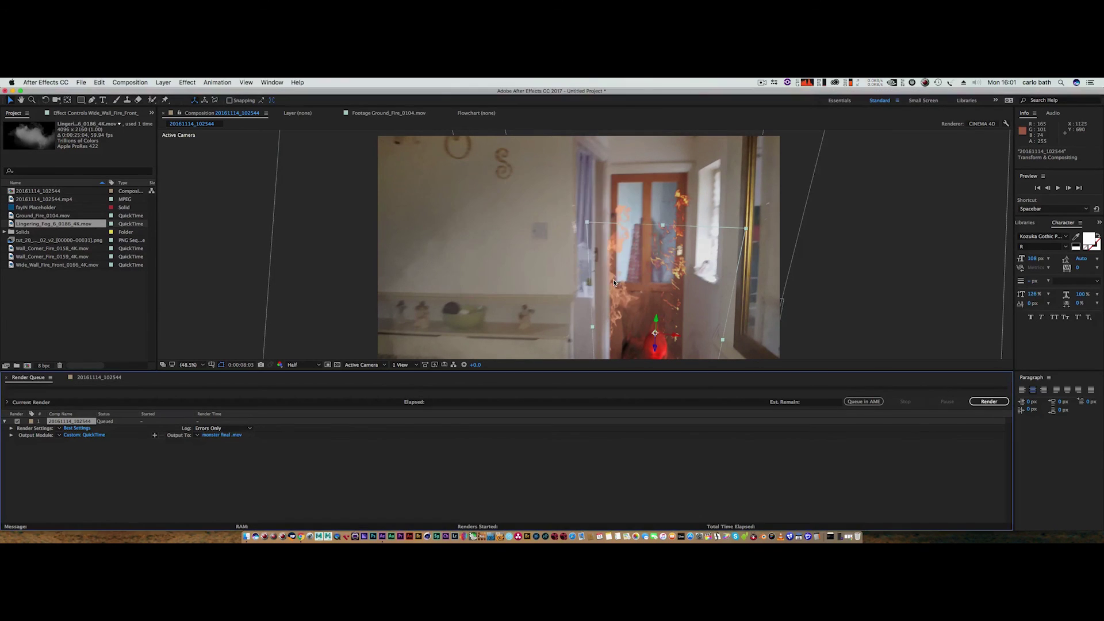
click(987, 402)
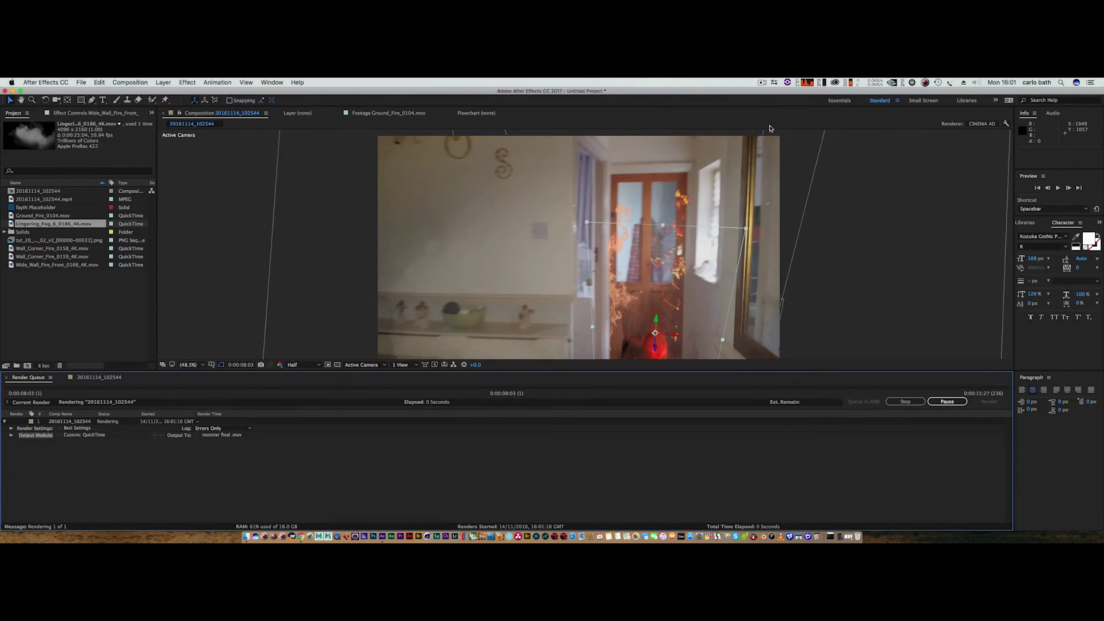
click(762, 82)
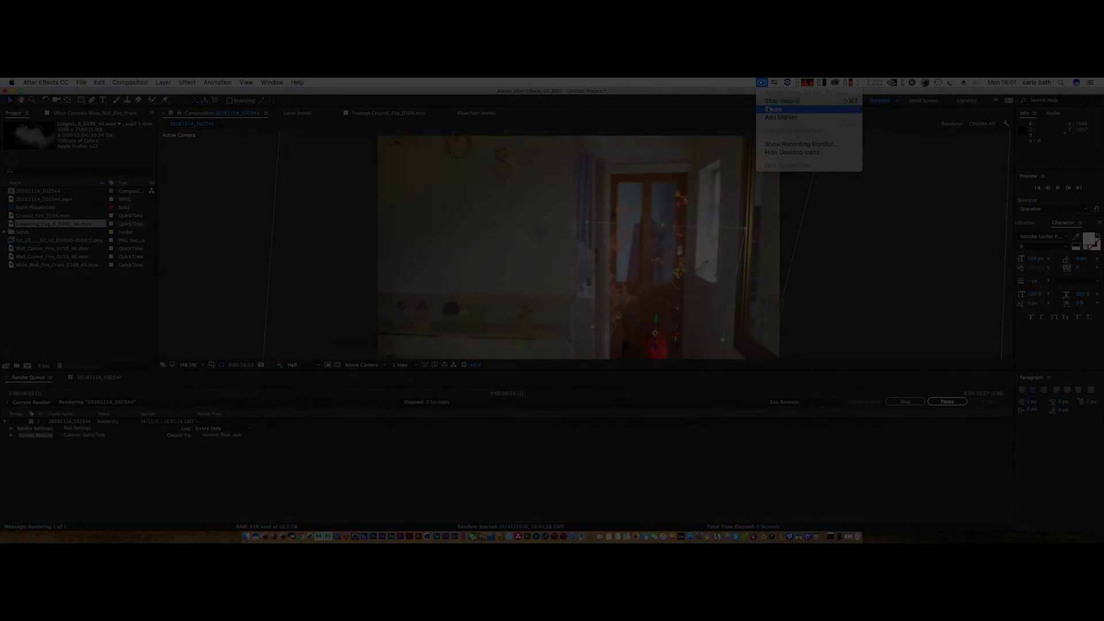